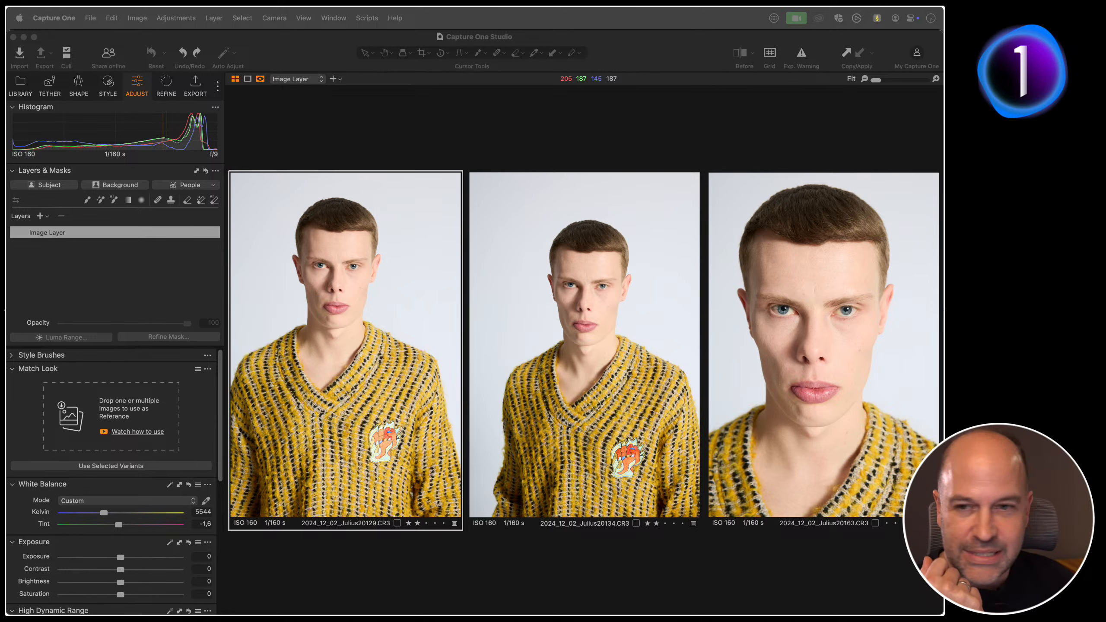
Step: Check the version and build information of the installed application
left_click(291, 119)
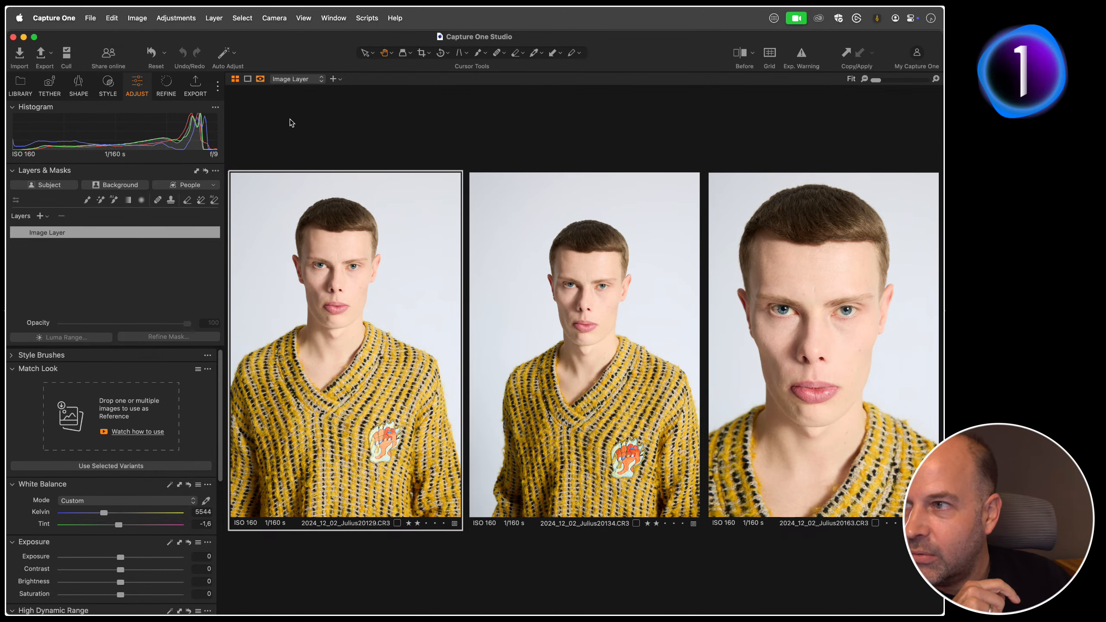
left_click(74, 18)
left_click(82, 38)
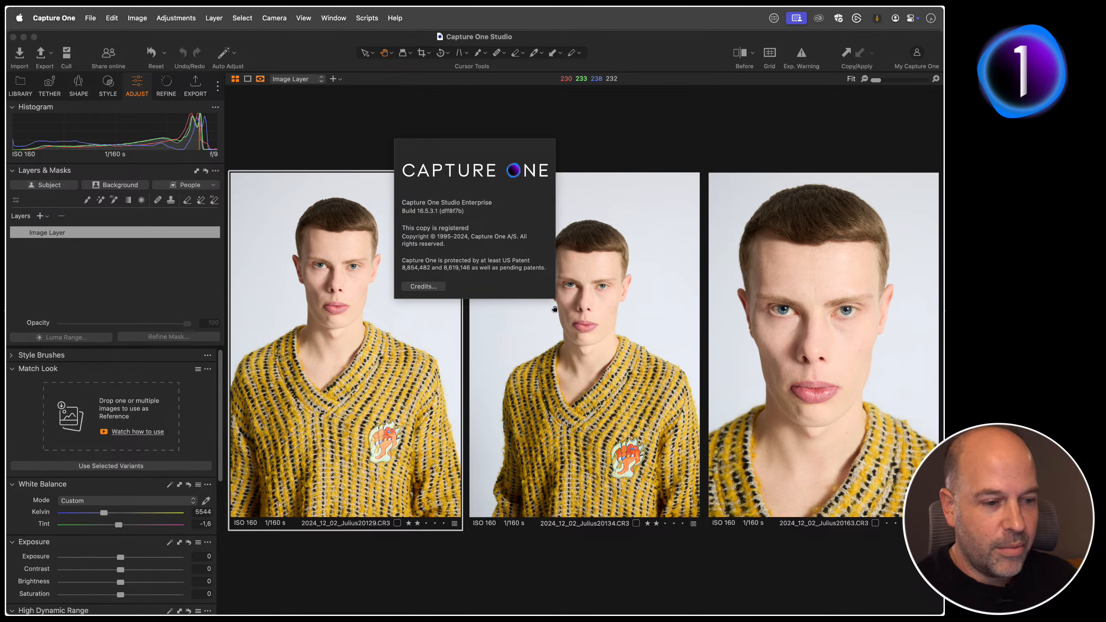
left_click(351, 129)
left_click(54, 18)
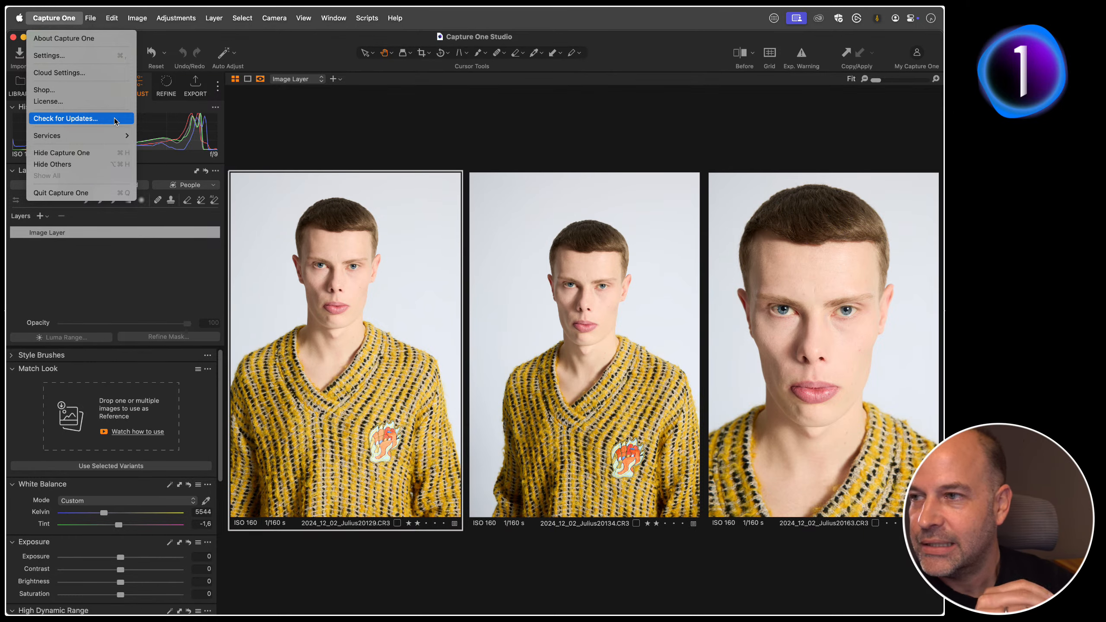
left_click(370, 147)
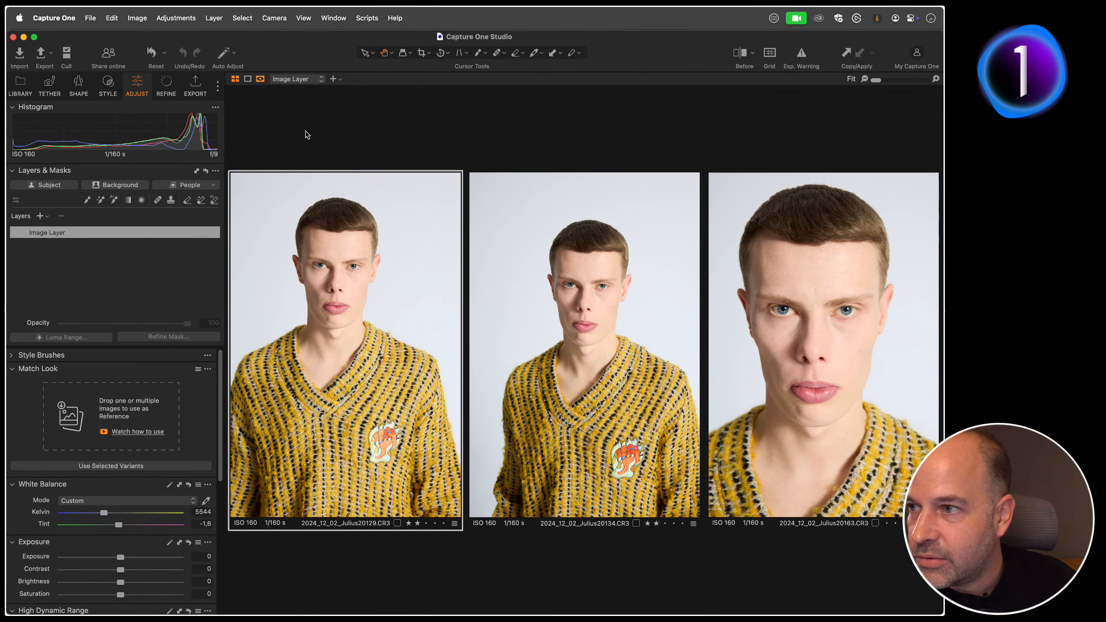
Step: Show the image browser beside the viewer and display only the first portrait
left_click(213, 185)
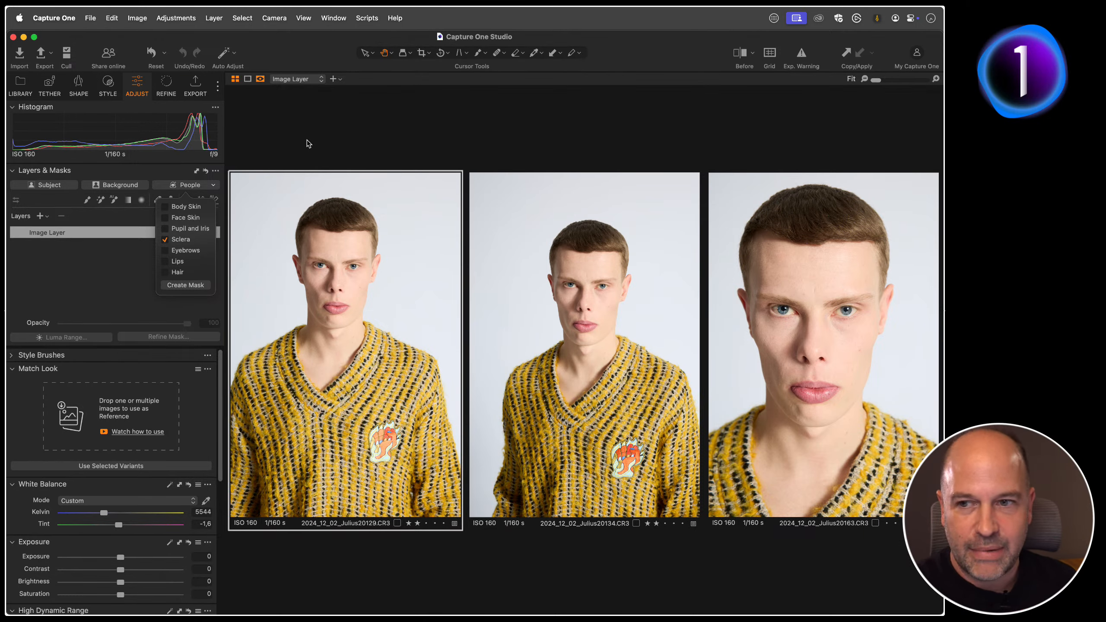
left_click(659, 154)
key("super+b")
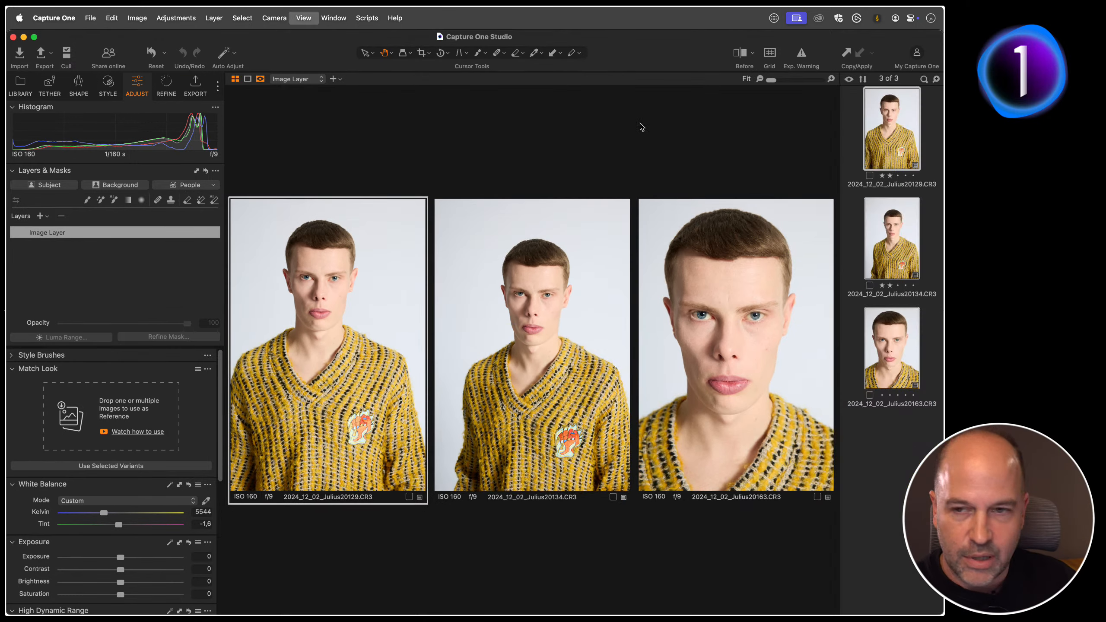
left_click(855, 202)
left_click(885, 139)
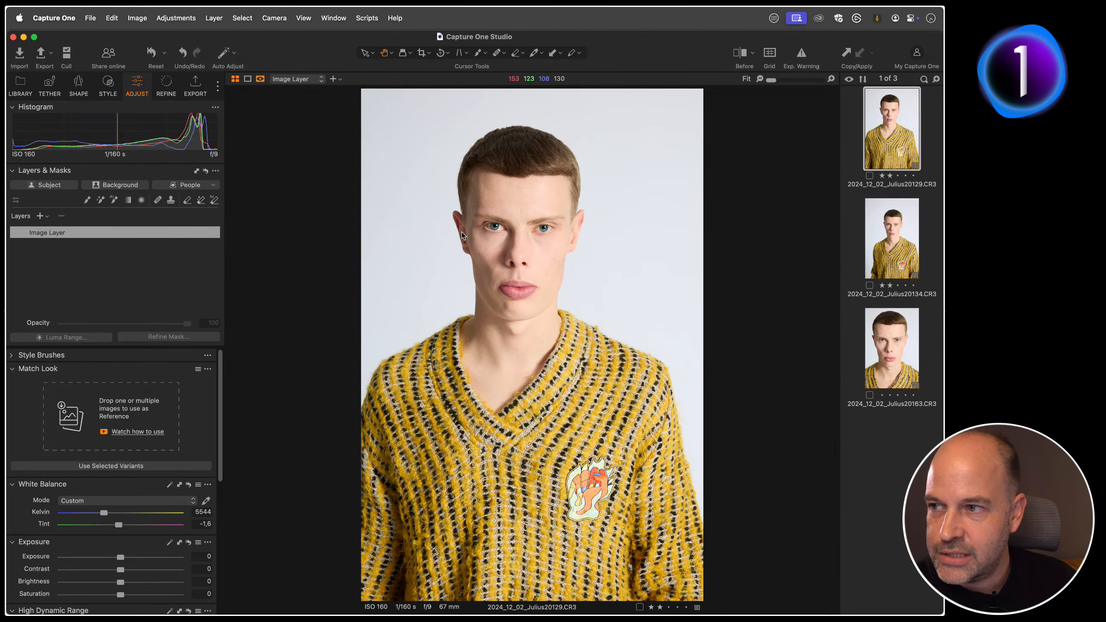
Step: Create an AI people mask for only Pupil and Iris on the first portrait, viewing the face at 100%
left_click(214, 186)
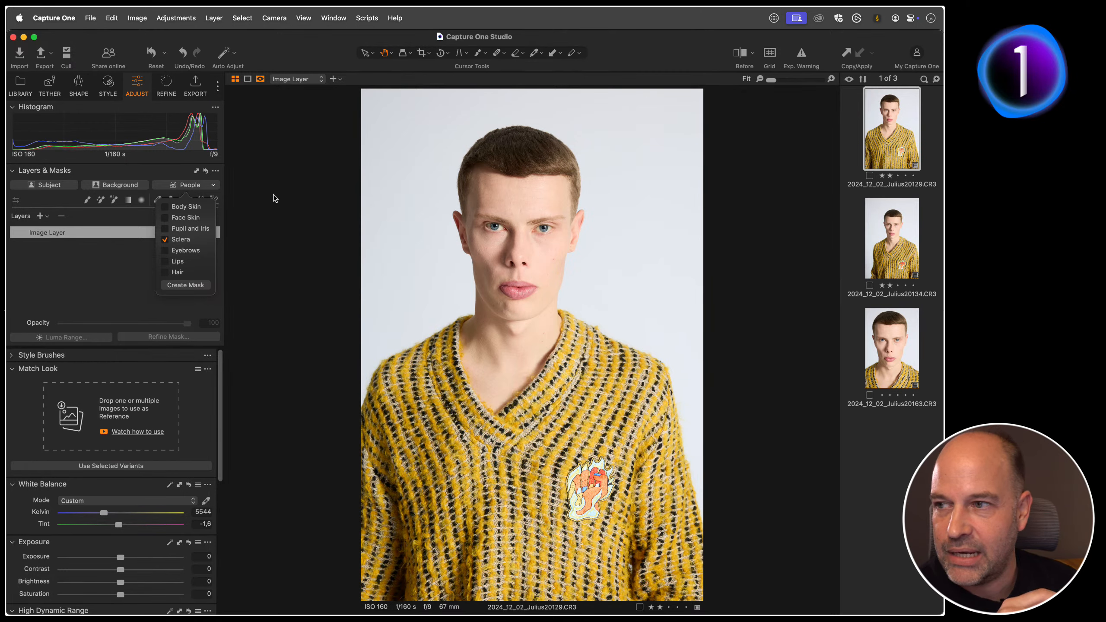
double_click(521, 238)
left_click_drag(406, 294, 453, 260)
left_click(213, 185)
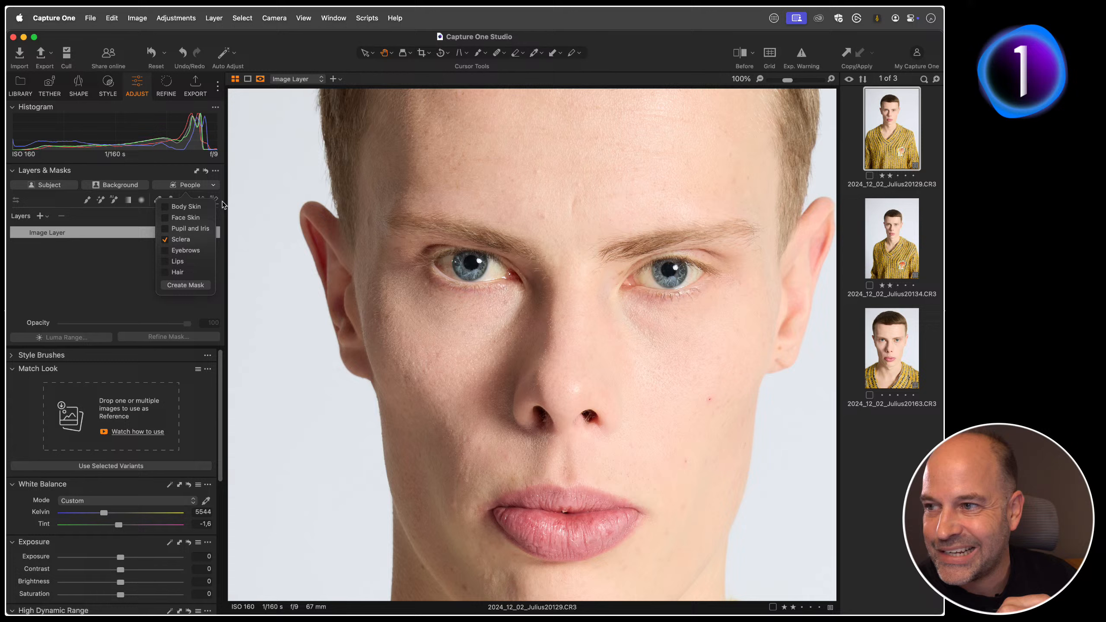
left_click(171, 241)
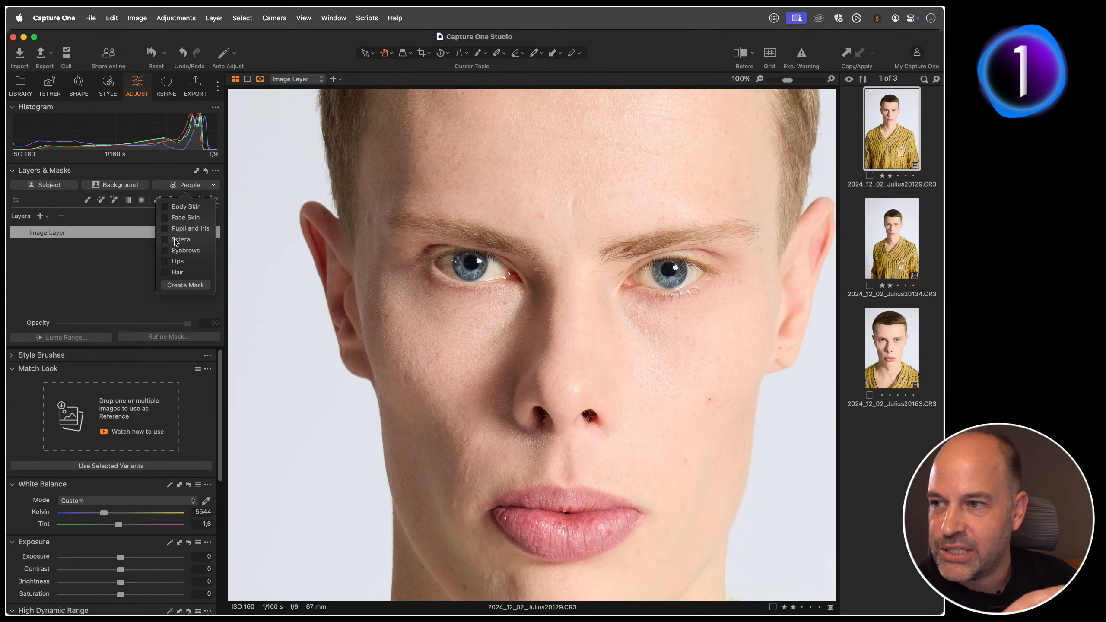
left_click(166, 229)
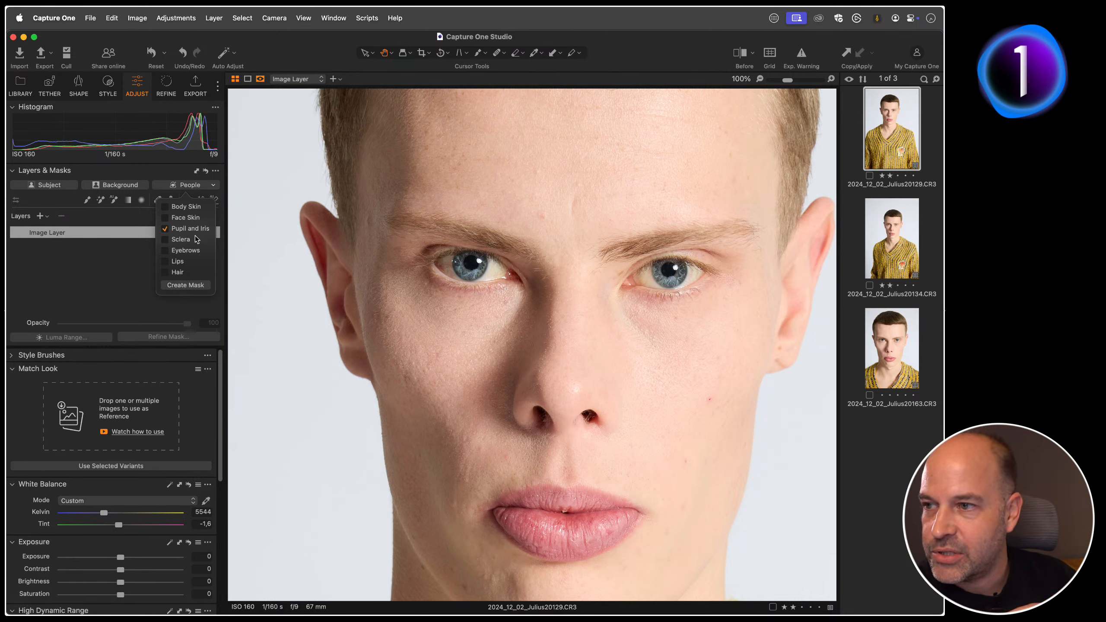
left_click(186, 286)
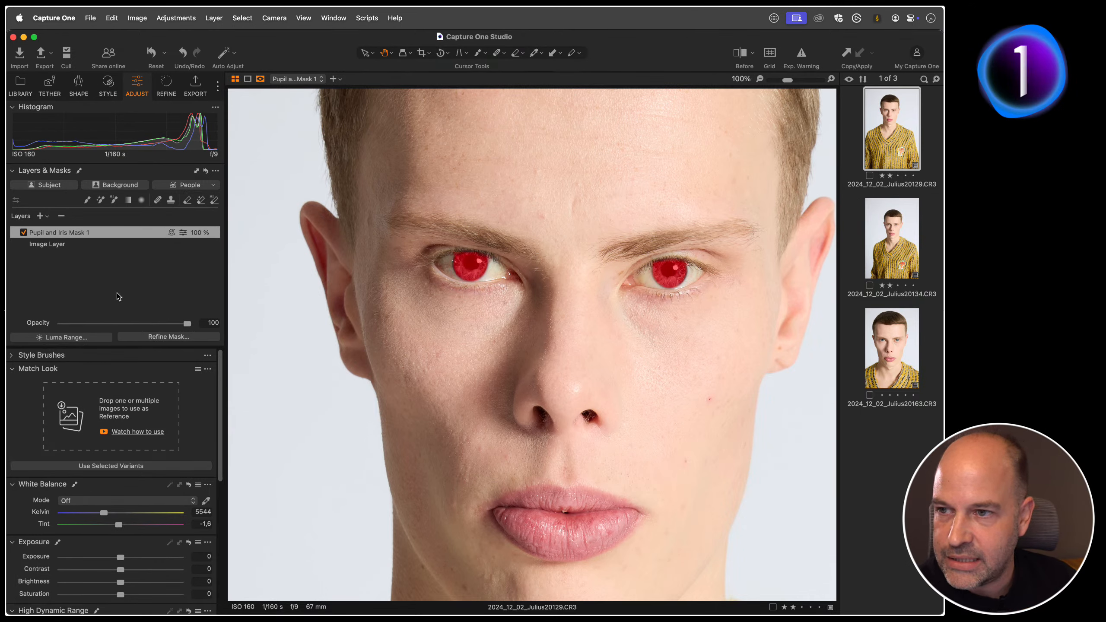
Step: Create a separate AI people mask for only the Sclera on the first portrait
left_click(213, 185)
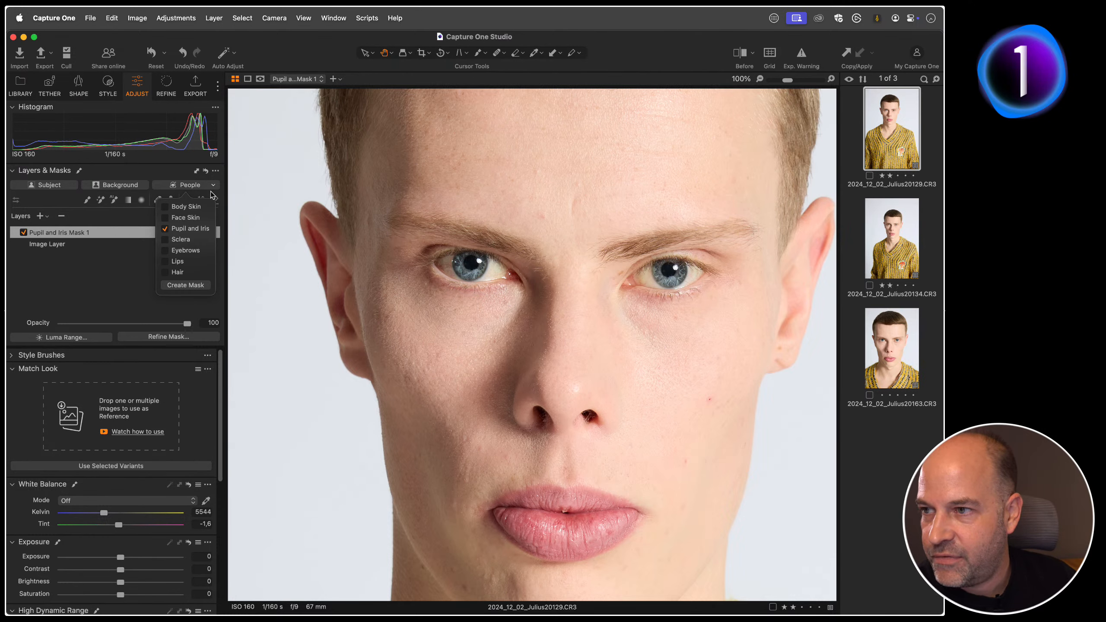
left_click(164, 229)
left_click(164, 240)
left_click(185, 284)
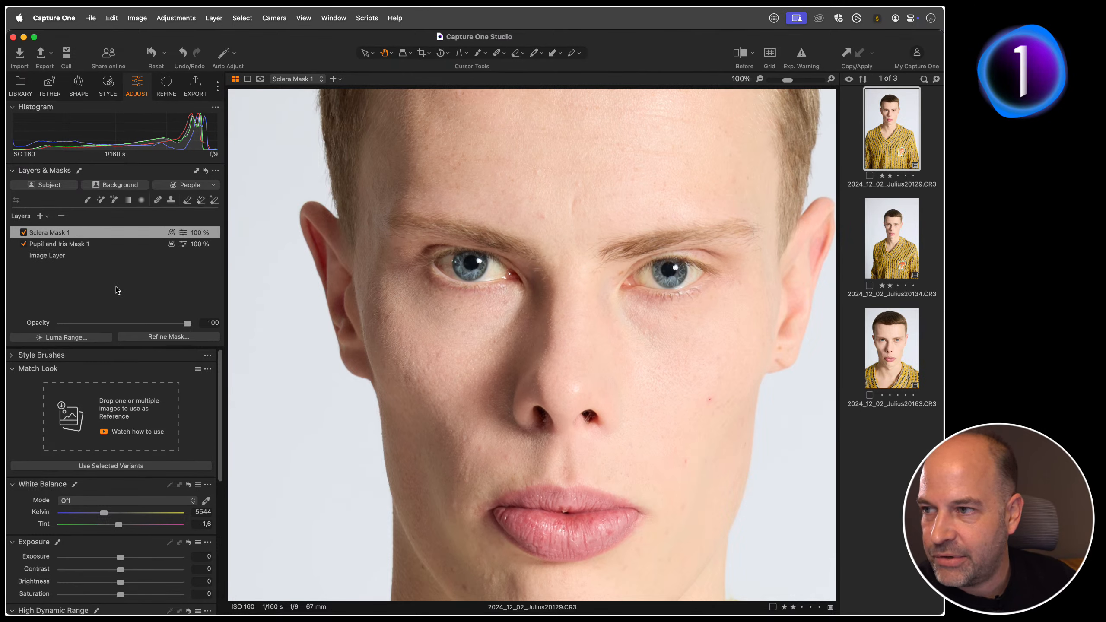
Step: Review the Sclera mask overlay and set that layer's Brightness to 17 and Saturation to -60
key("m")
key("m")
key("m")
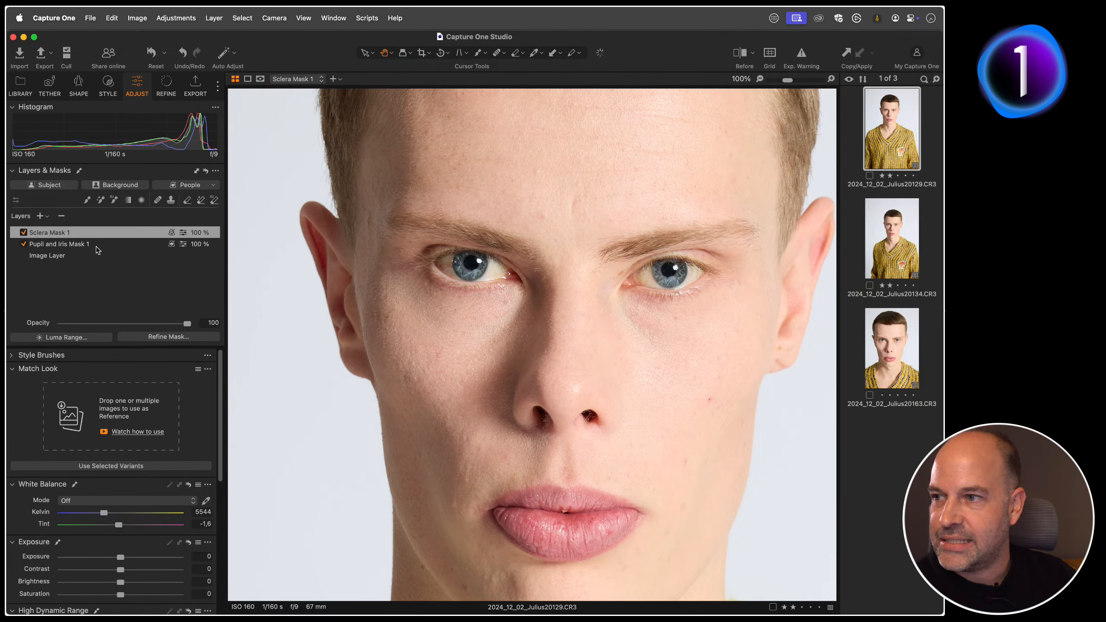
scroll(132, 405, "down", 5)
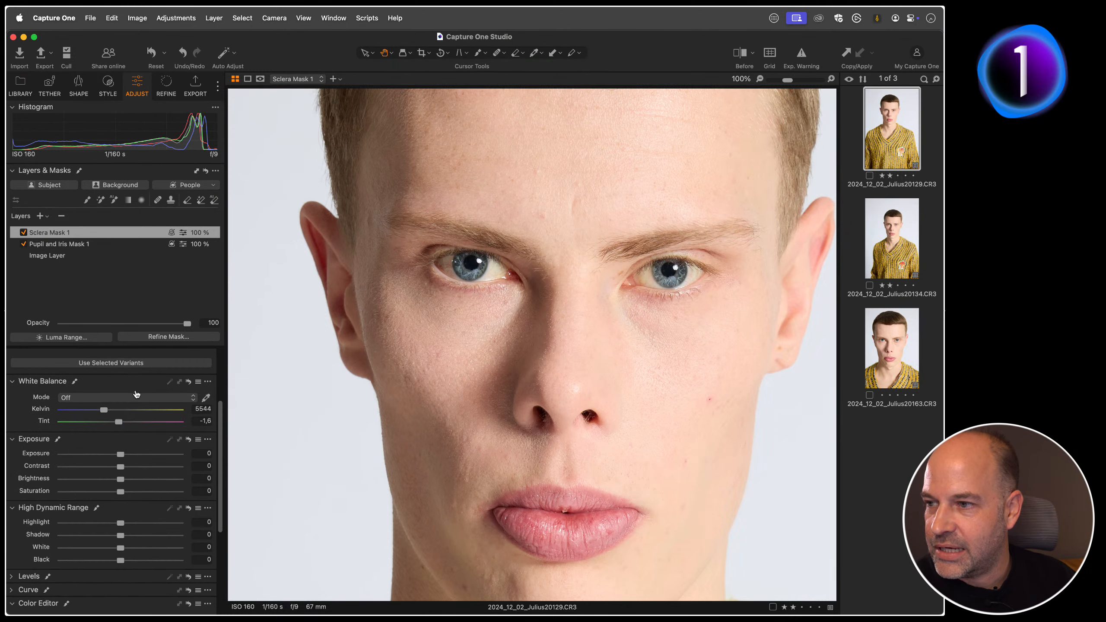
left_click_drag(124, 424, 85, 425)
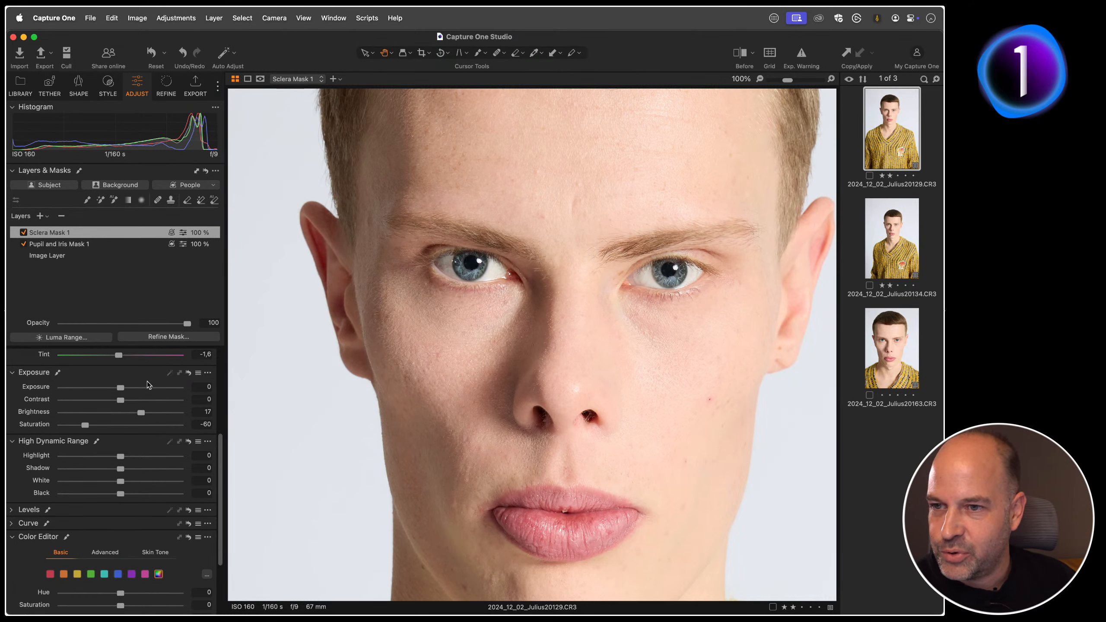
Step: On the Pupil and Iris mask layer, set Saturation to 52, Clarity to 45 and Structure to 30
left_click(90, 246)
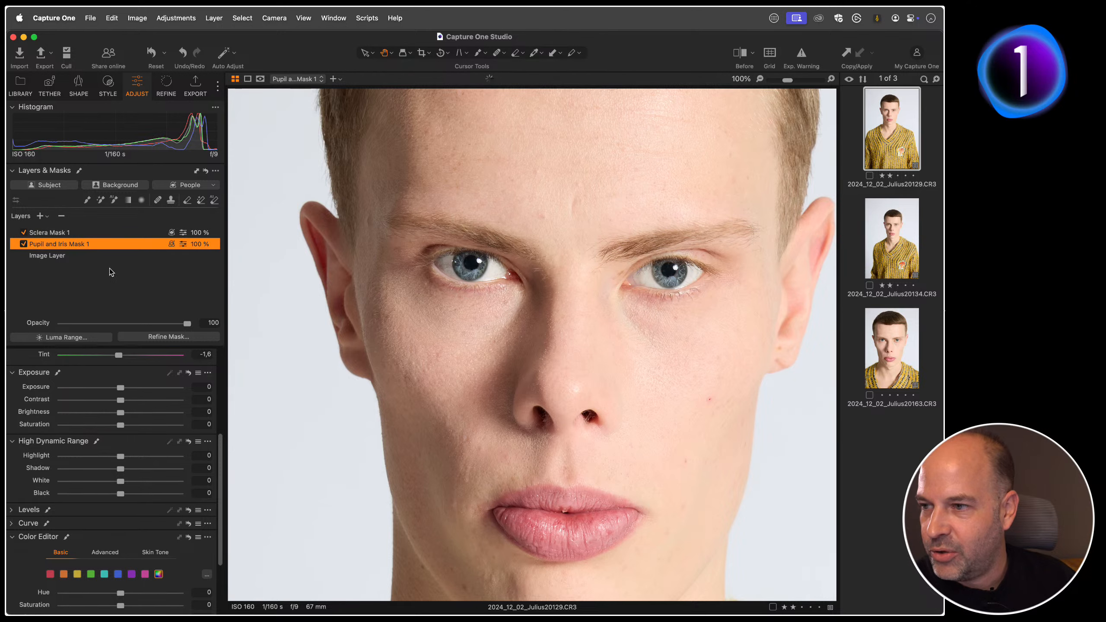
left_click_drag(121, 425, 146, 427)
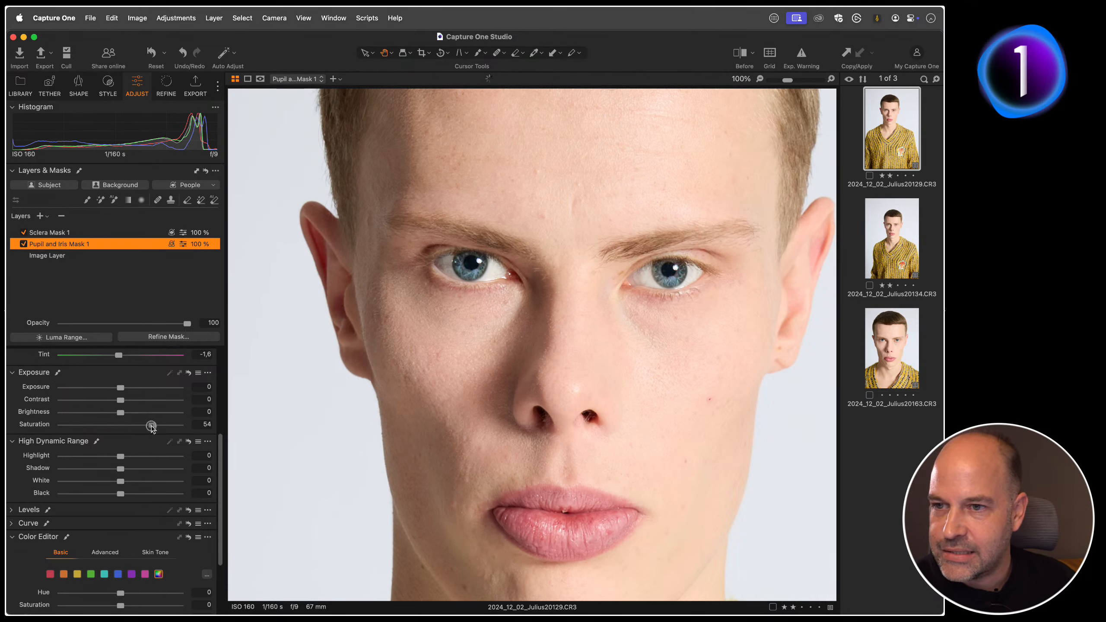
scroll(107, 475, "down", 5)
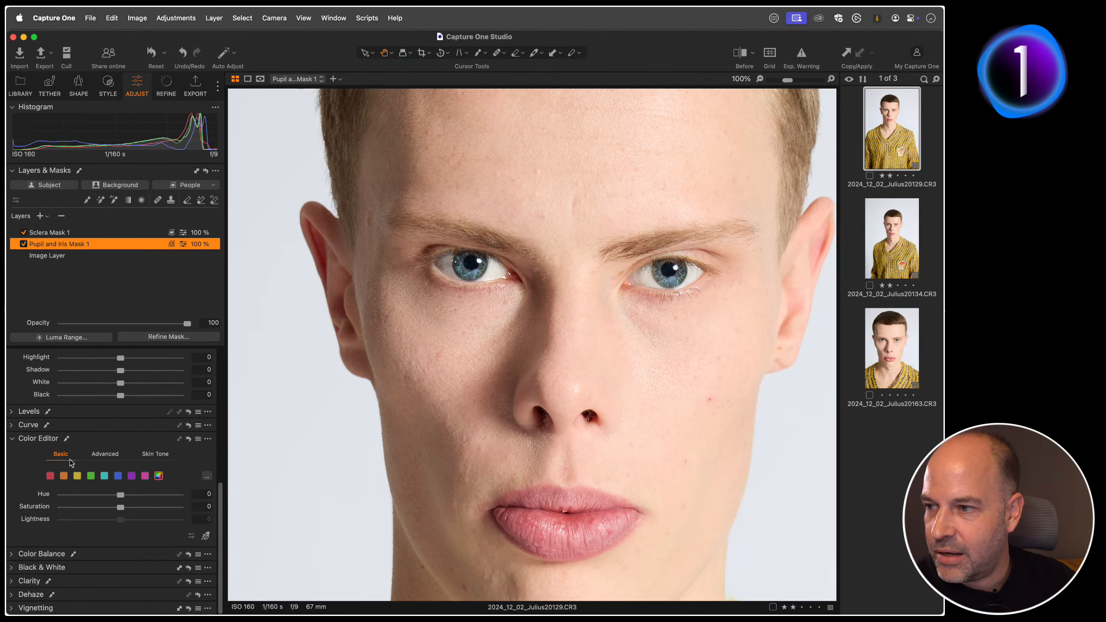
left_click(16, 441)
left_click(17, 586)
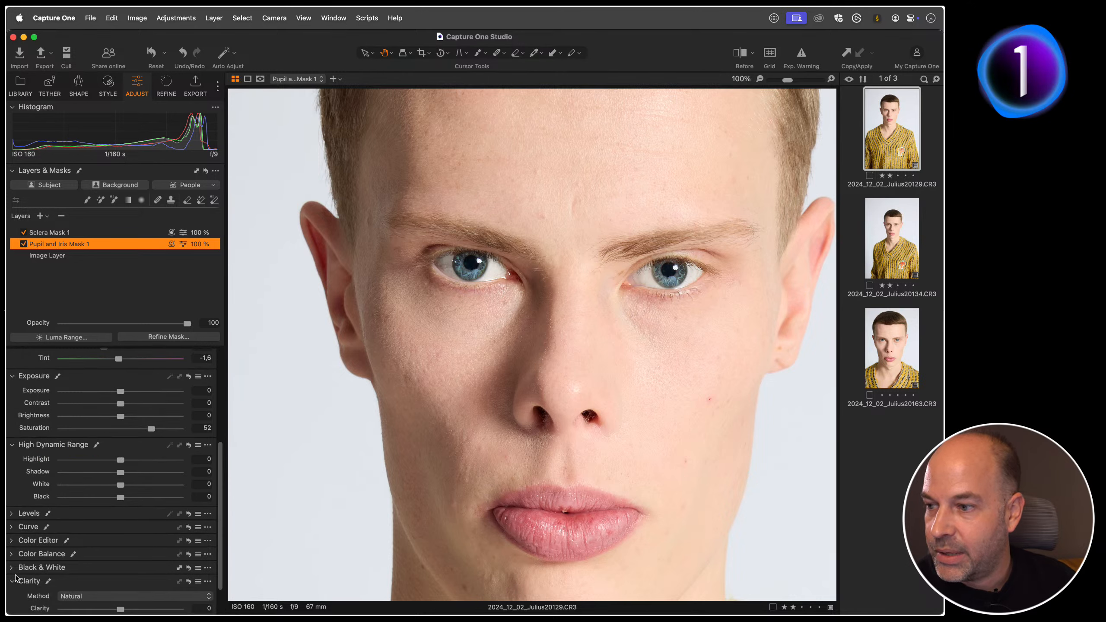
mouse_move(120, 566)
left_mouse_down()
mouse_move(147, 566)
mouse_move(137, 579)
left_mouse_up()
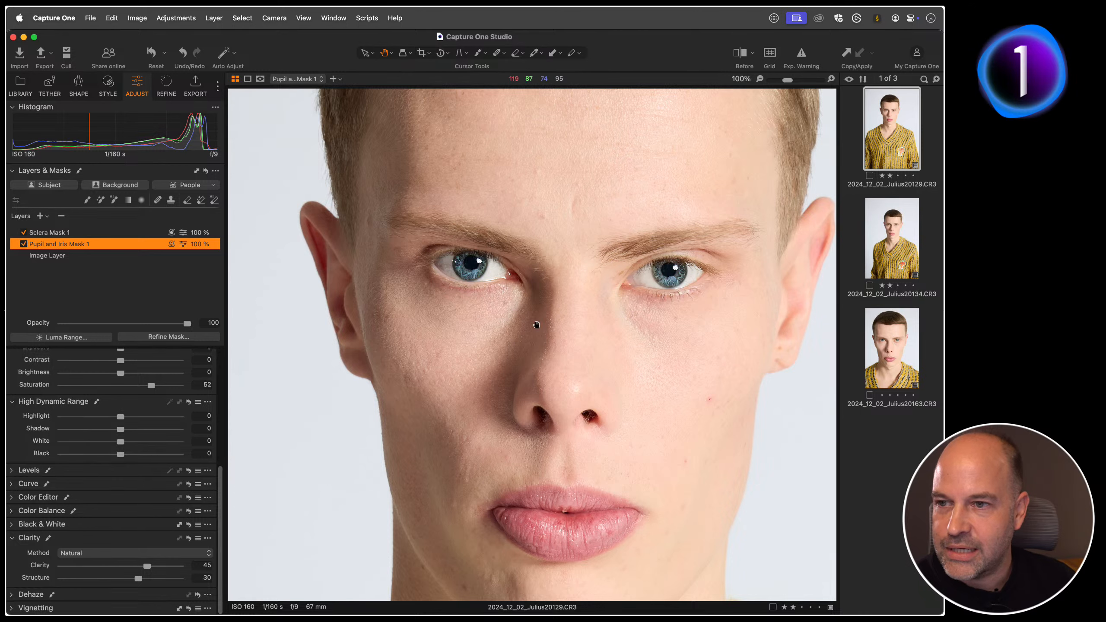
Step: Compare the eyes with and without the Pupil and Iris and Sclera layers by toggling each layer off and on
left_click_drag(490, 291, 511, 342)
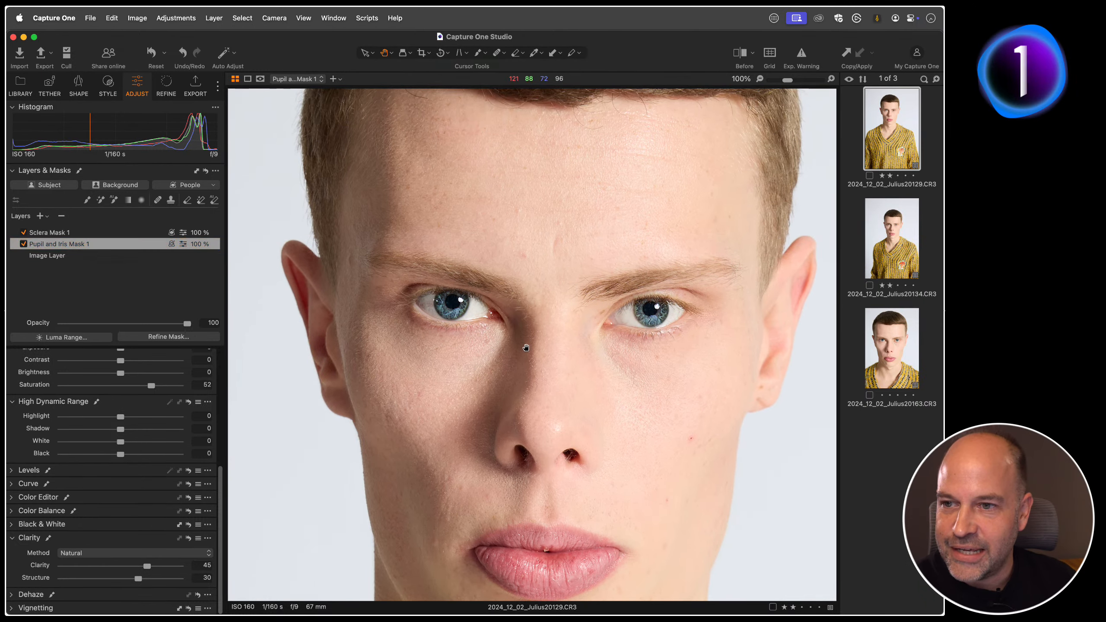
left_click(23, 244)
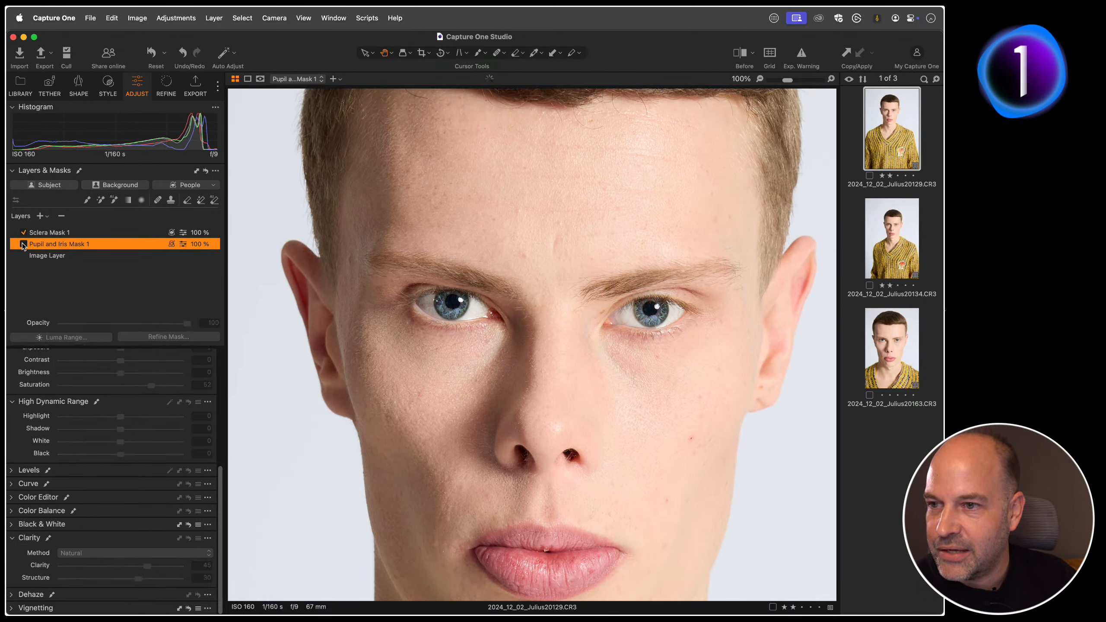
left_click(23, 245)
left_click(24, 233)
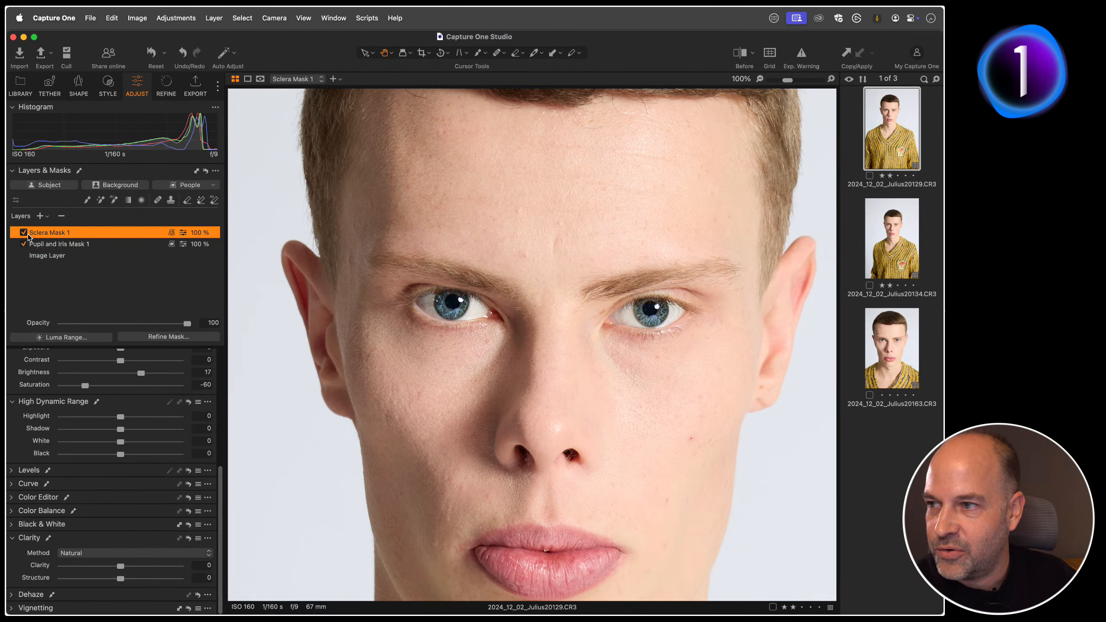
left_click(24, 232)
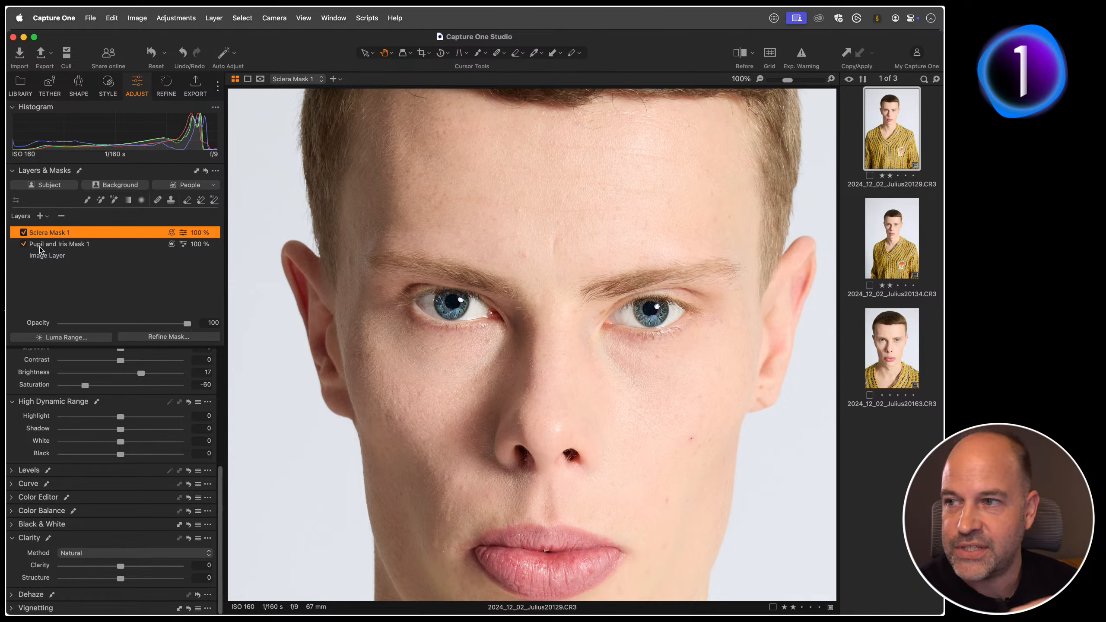
left_click(213, 186)
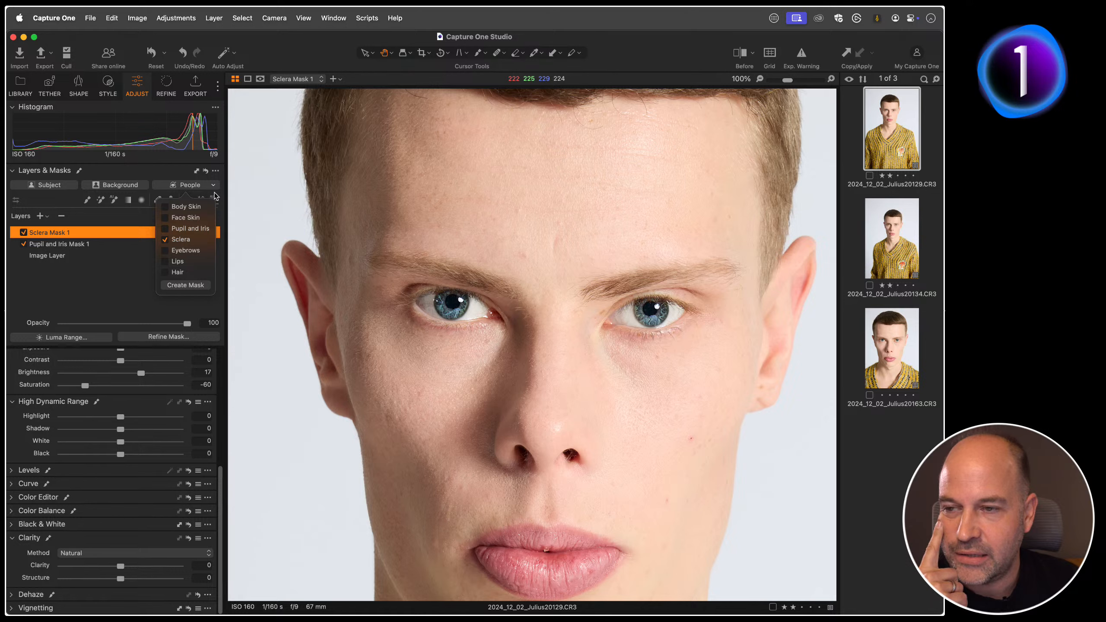
left_click(109, 290)
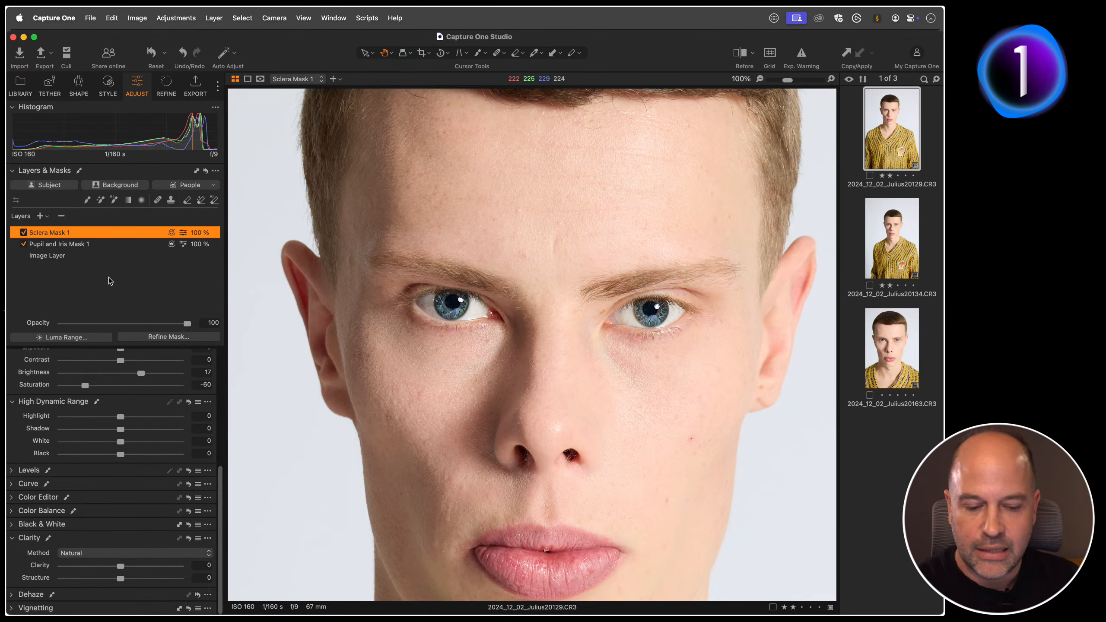
Step: Display all three portraits side by side at 100% and reposition the second and third so their eyes are in view
left_click(889, 358)
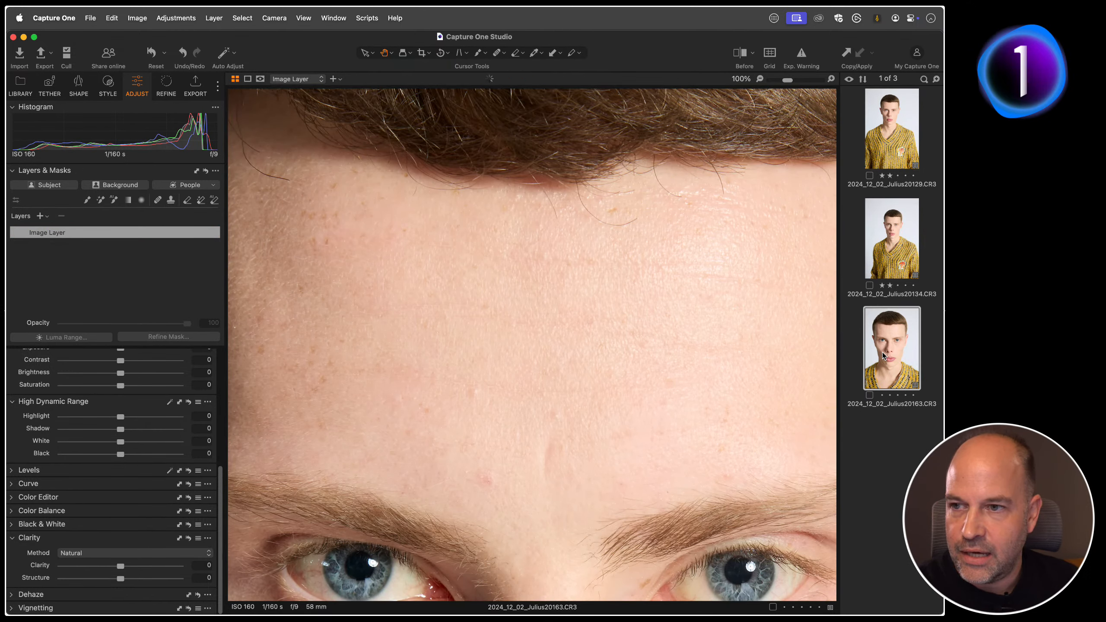
left_click(893, 157)
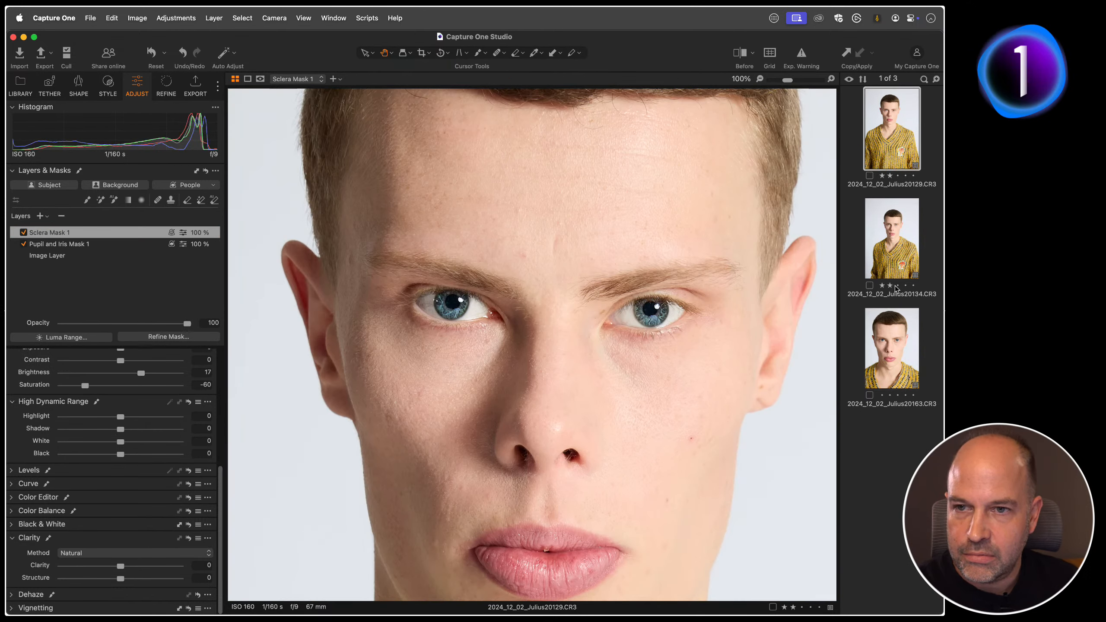
left_click(894, 351, "shift")
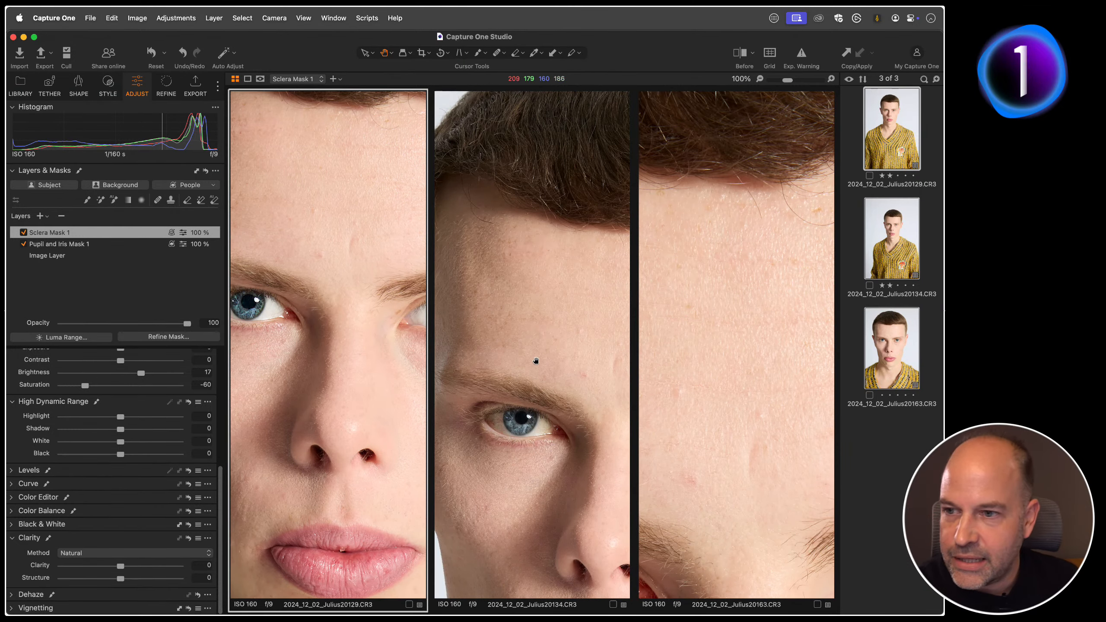
left_click_drag(536, 360, 538, 236)
left_click_drag(723, 502, 763, 295)
left_click_drag(684, 383, 739, 344)
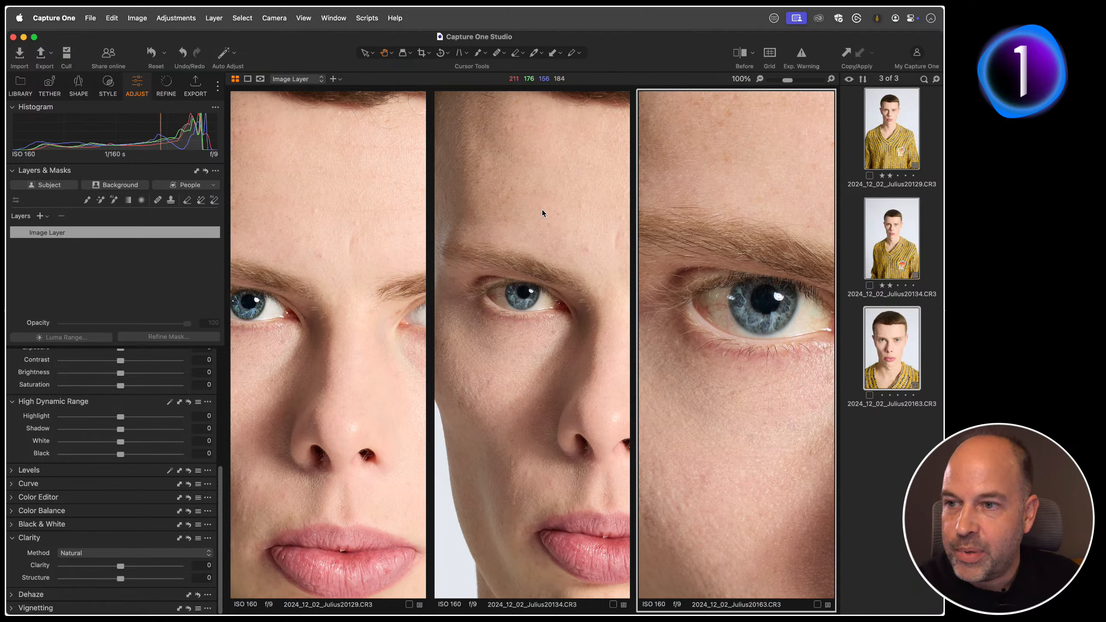
Step: Apply the first portrait's Sclera and Pupil and Iris mask layers to the other two portraits, and inspect the second portrait's layers
left_click(891, 147)
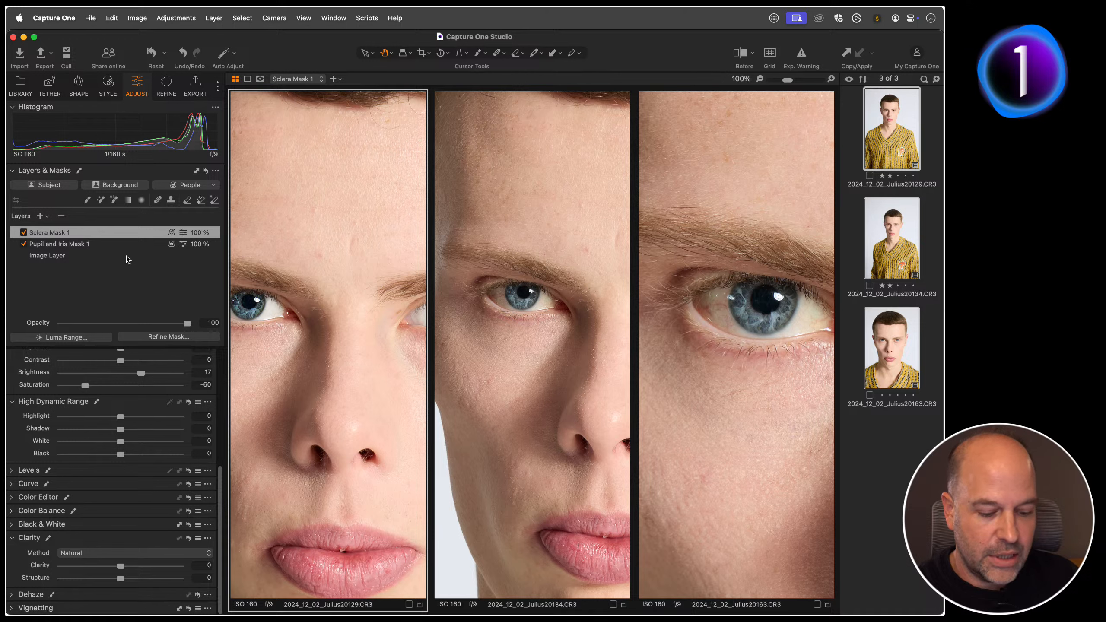
left_click(197, 171)
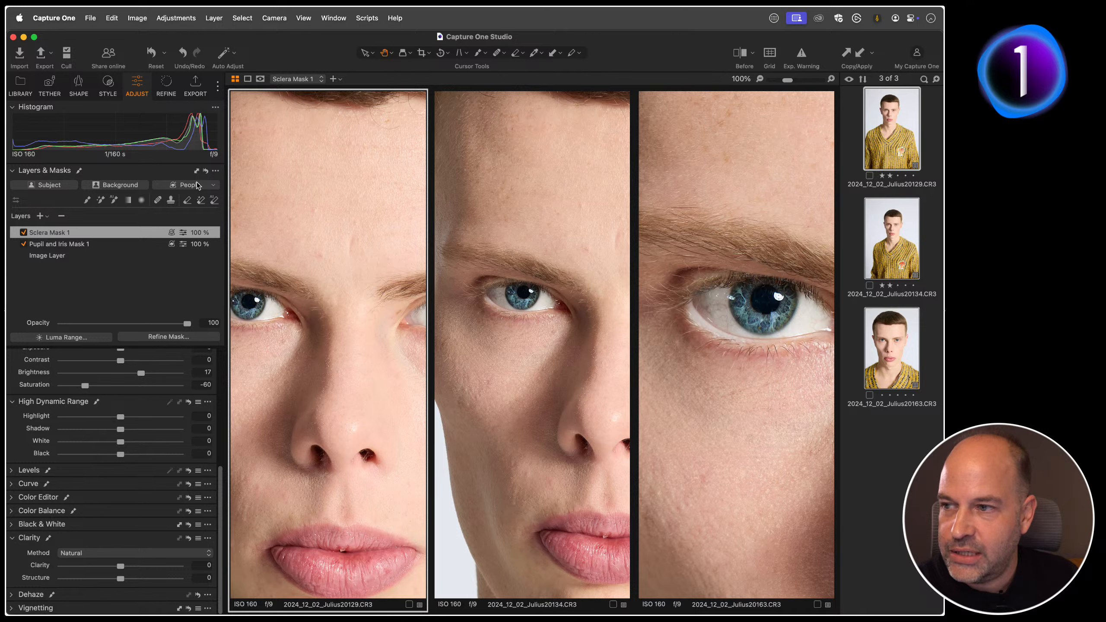
left_click(580, 310)
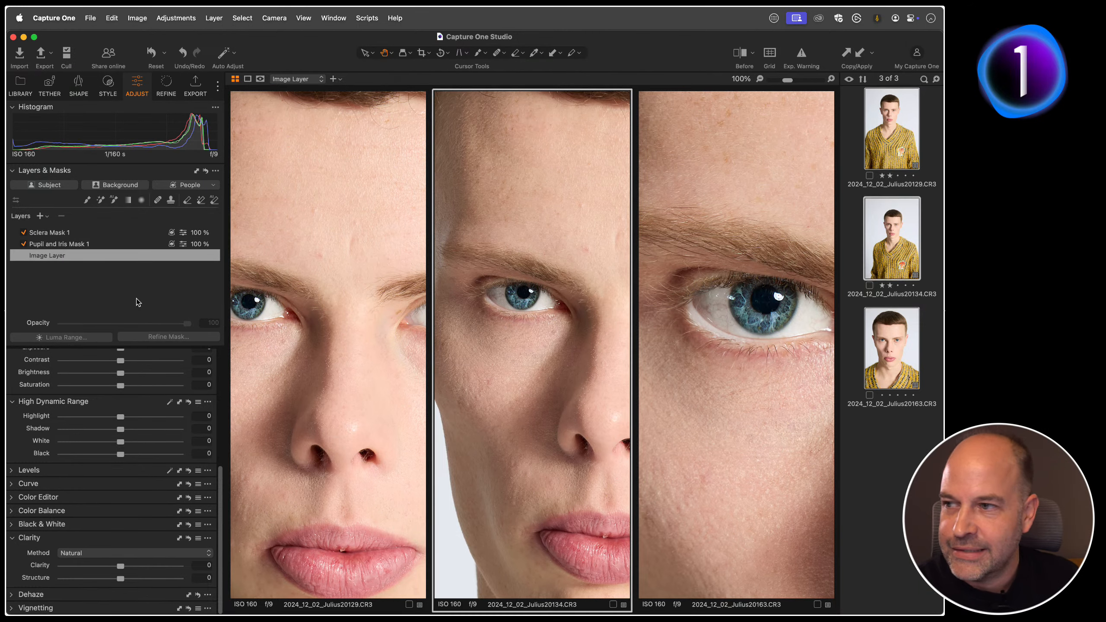
Step: Compare the second portrait's eyes with and without the Pupil and Iris and Sclera mask layers by toggling each layer off and on
left_click(53, 245)
left_click(23, 245)
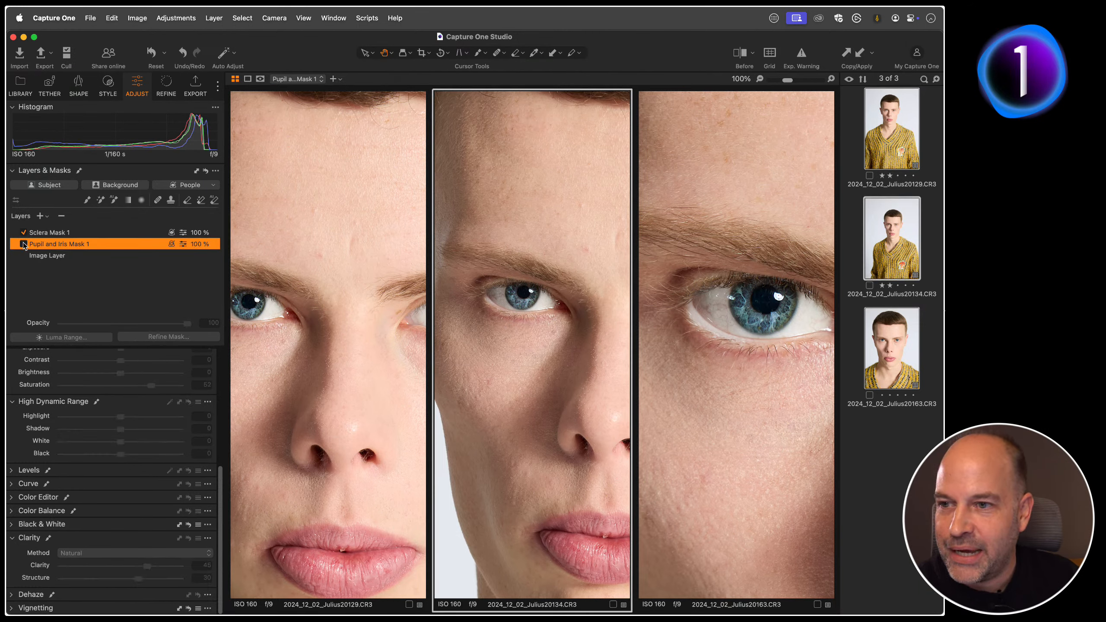
left_click(24, 245)
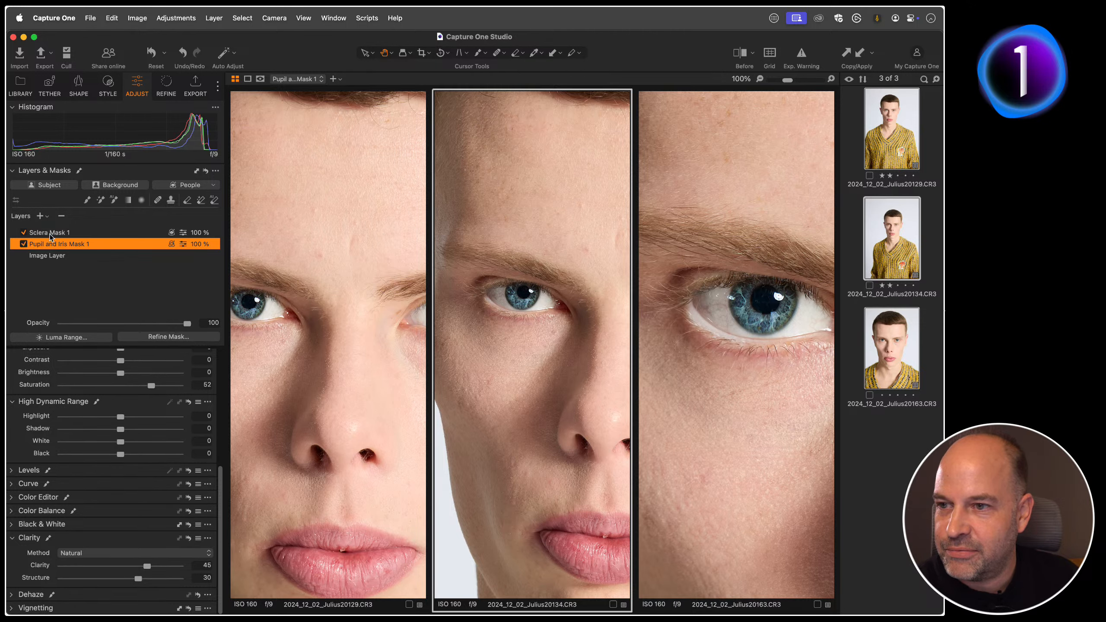
left_click(27, 235)
left_click(24, 234)
left_click(23, 234)
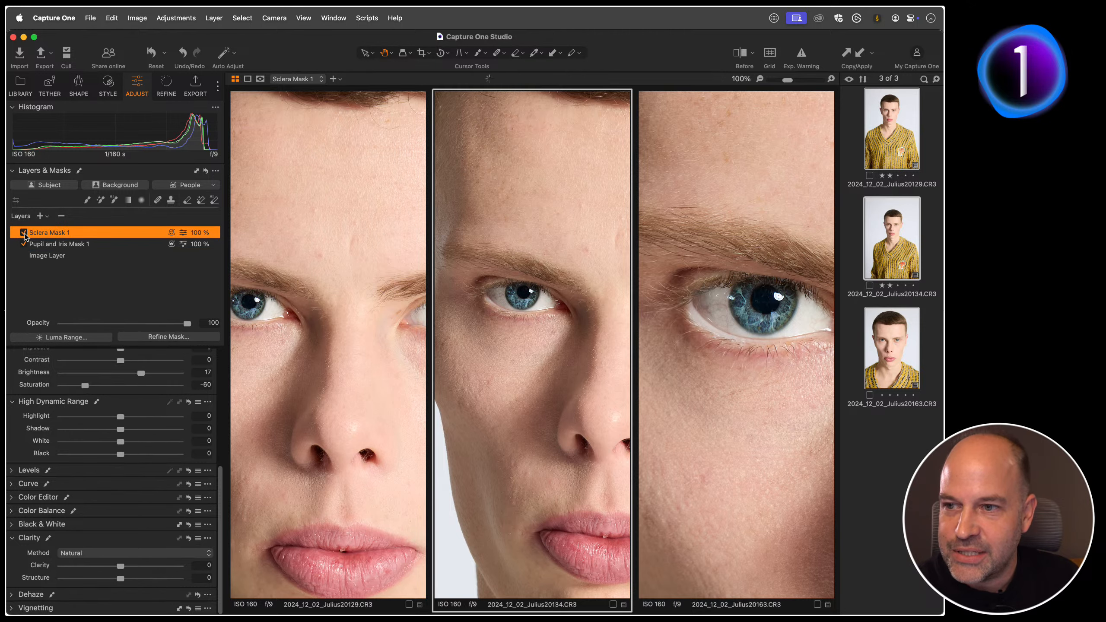
Step: Compare the third portrait's eyes with and without the Pupil and Iris and Sclera mask layers by toggling each layer off and on
left_click(643, 311)
left_click(66, 245)
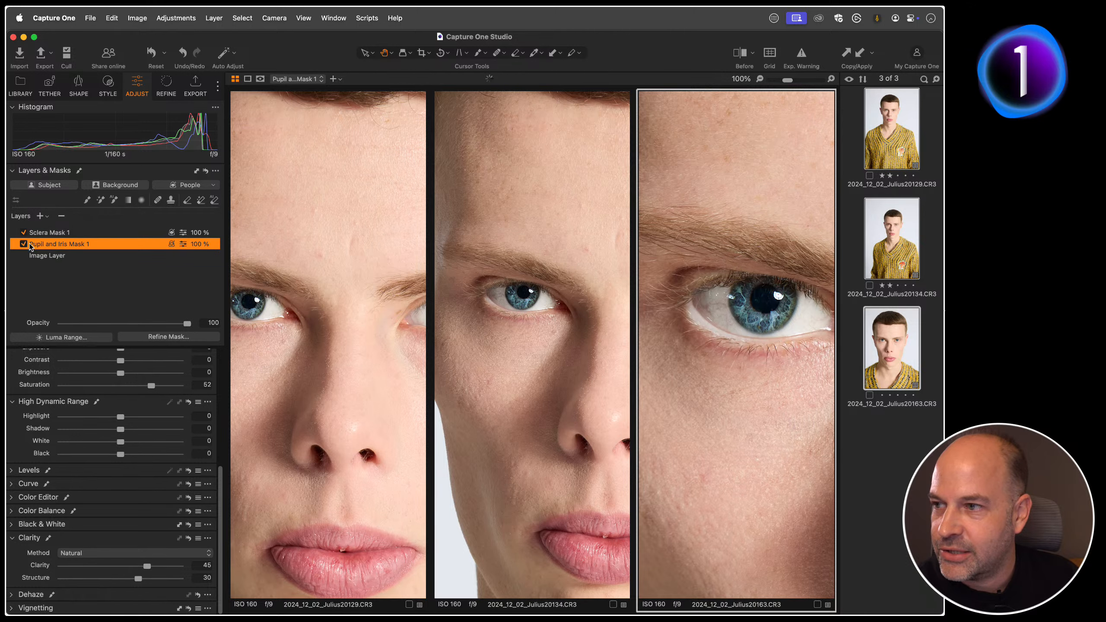
left_click(24, 244)
left_click(23, 244)
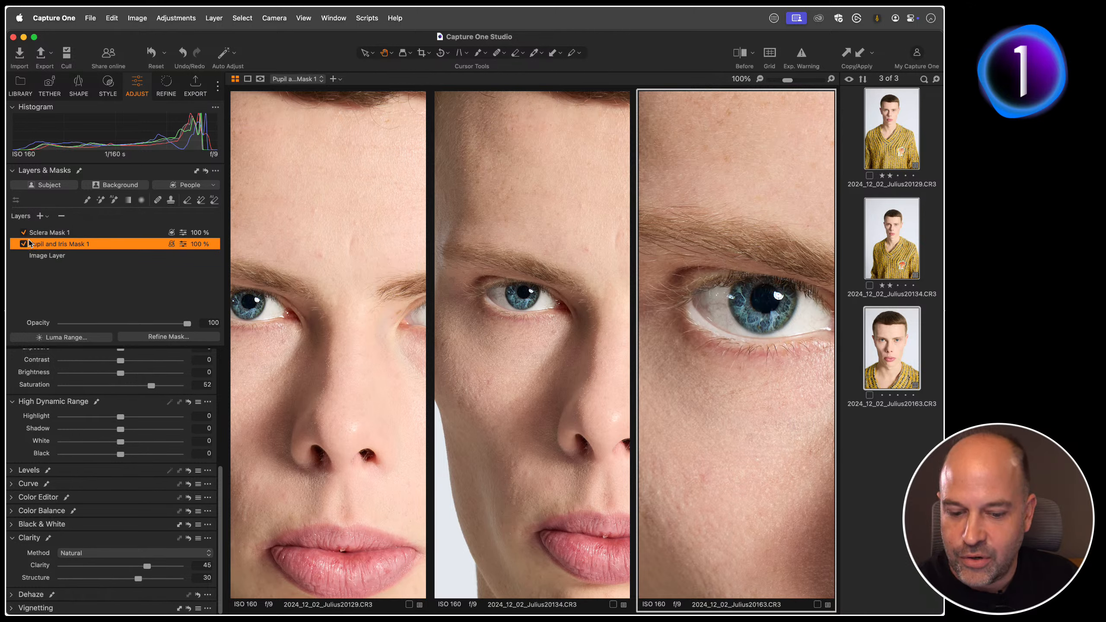
left_click(39, 235)
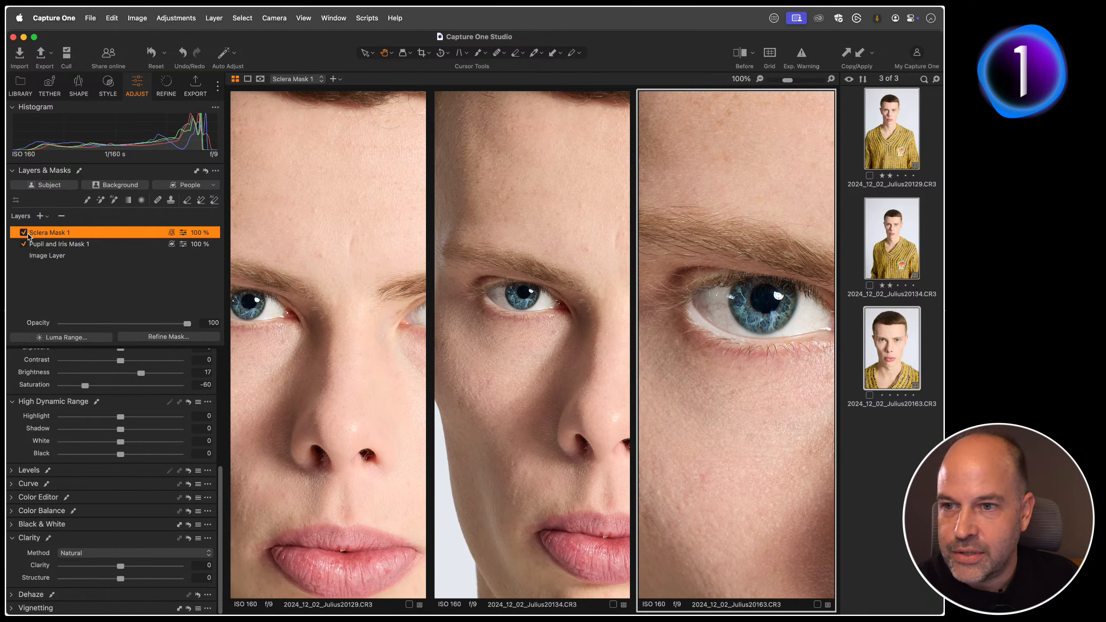
left_click(25, 234)
left_click(24, 234)
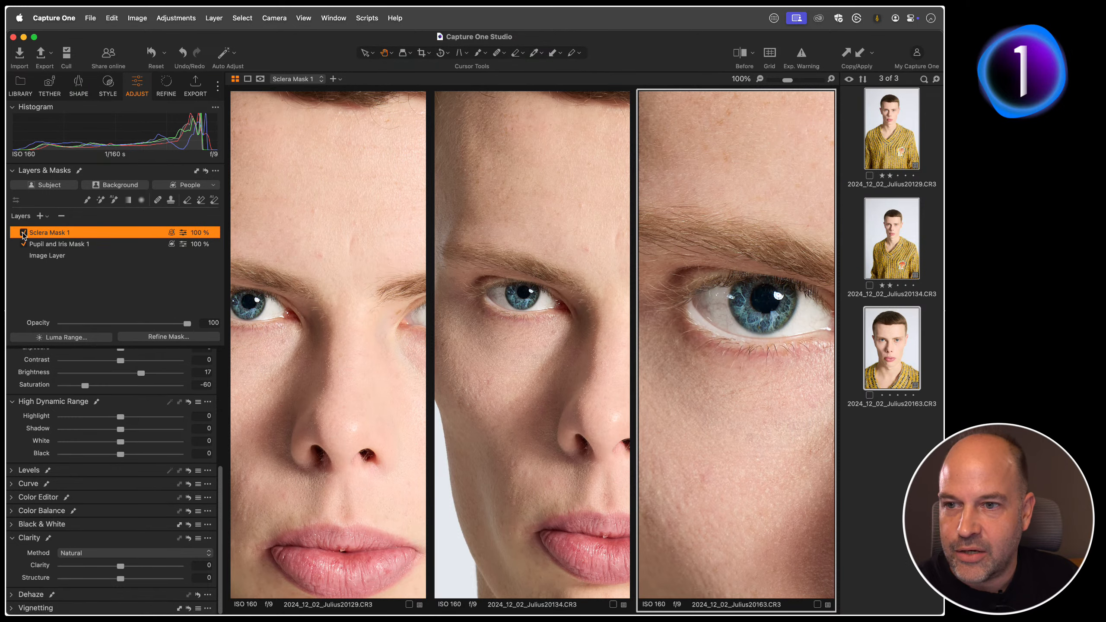
Step: Zoom all three portraits back out so each whole image fits its view
double_click(320, 324)
double_click(494, 321)
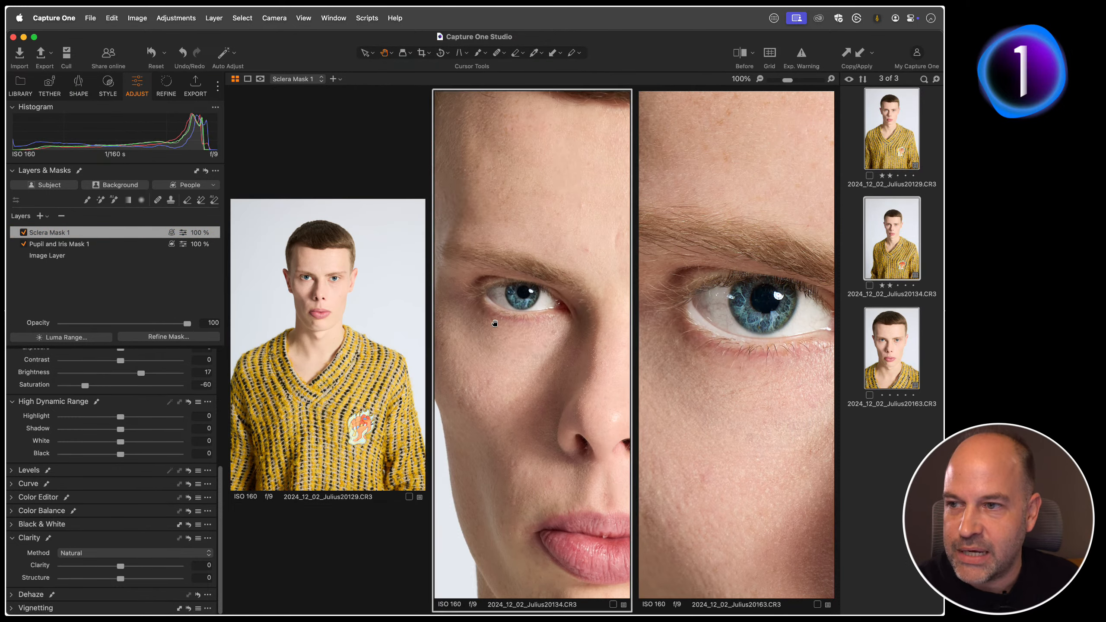
left_click(687, 321)
double_click(686, 321)
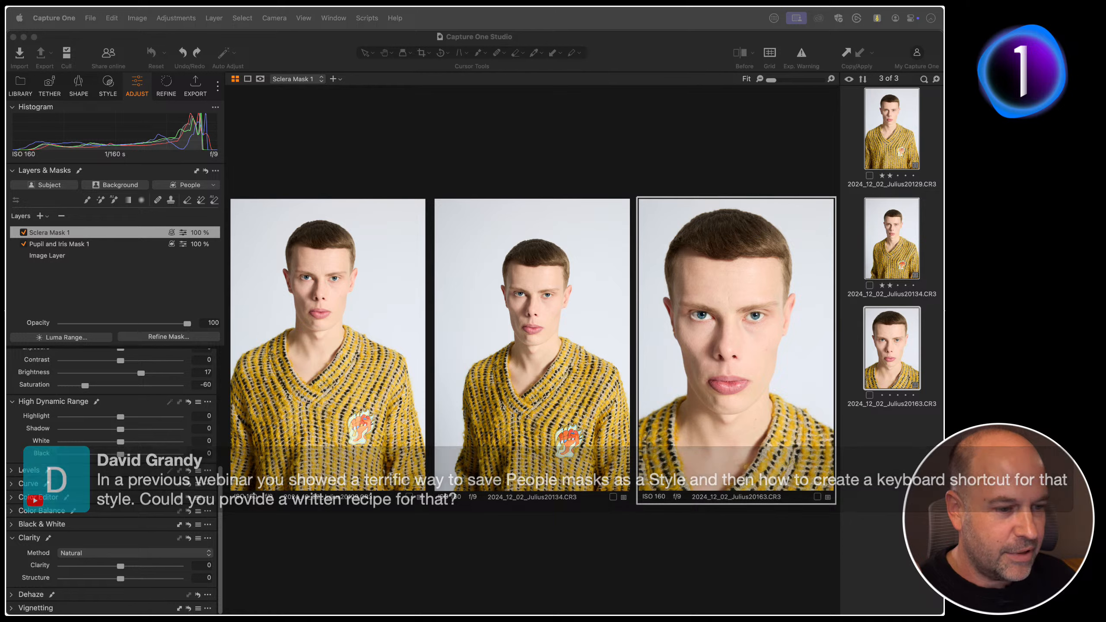
left_click(400, 154)
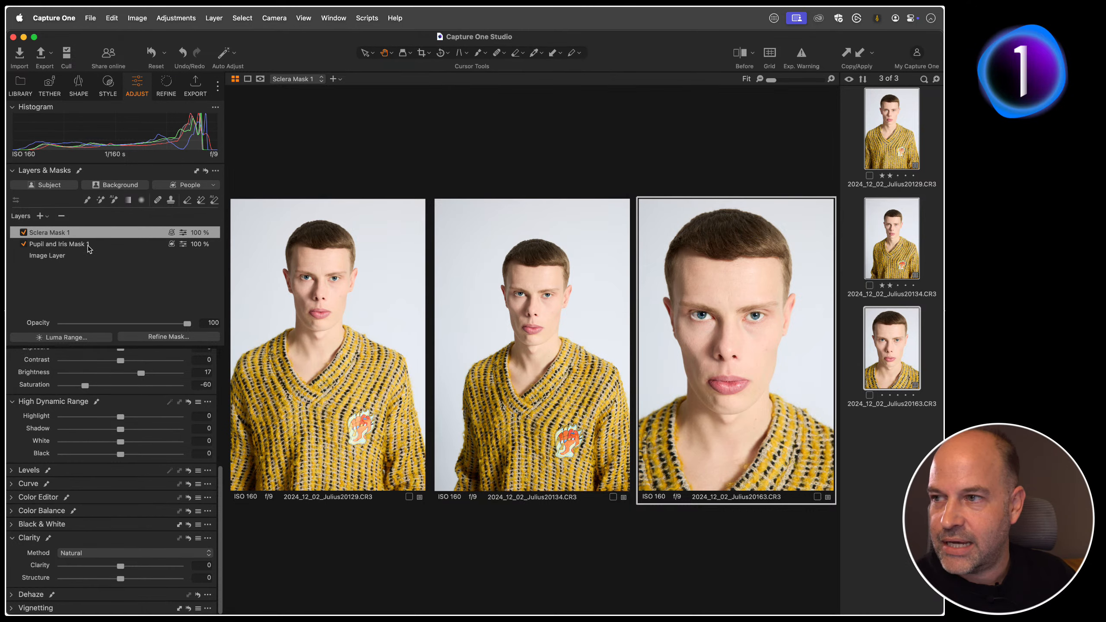
Step: Save the third portrait's Sclera and Pupil and Iris mask layers as a custom style named Eye Fix, excluding White Balance, and list the custom styles
left_click(109, 86)
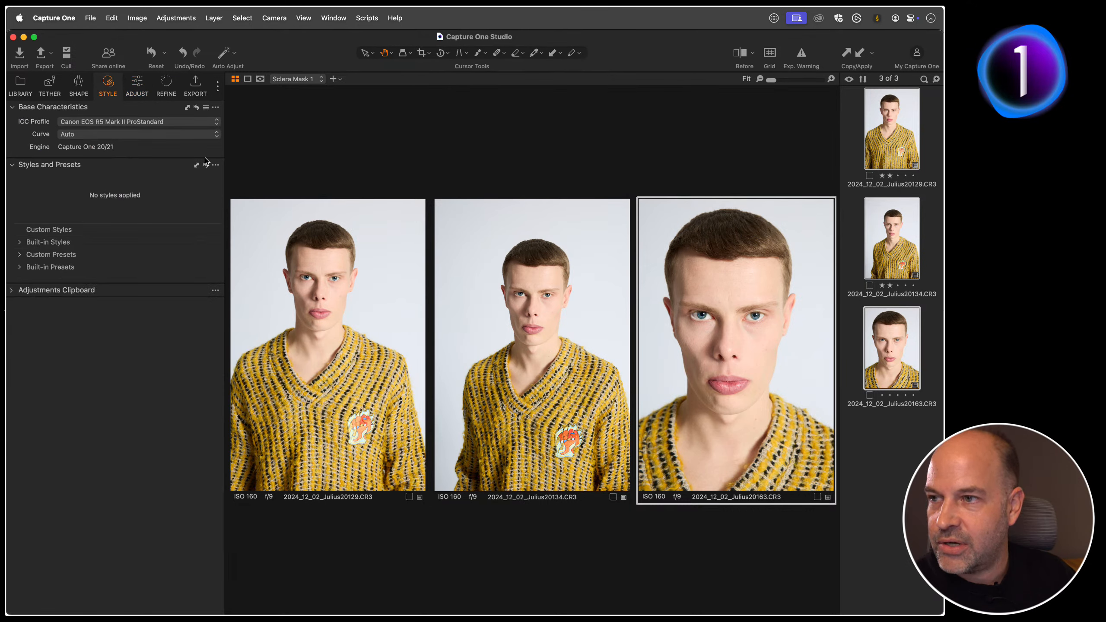
left_click(215, 166)
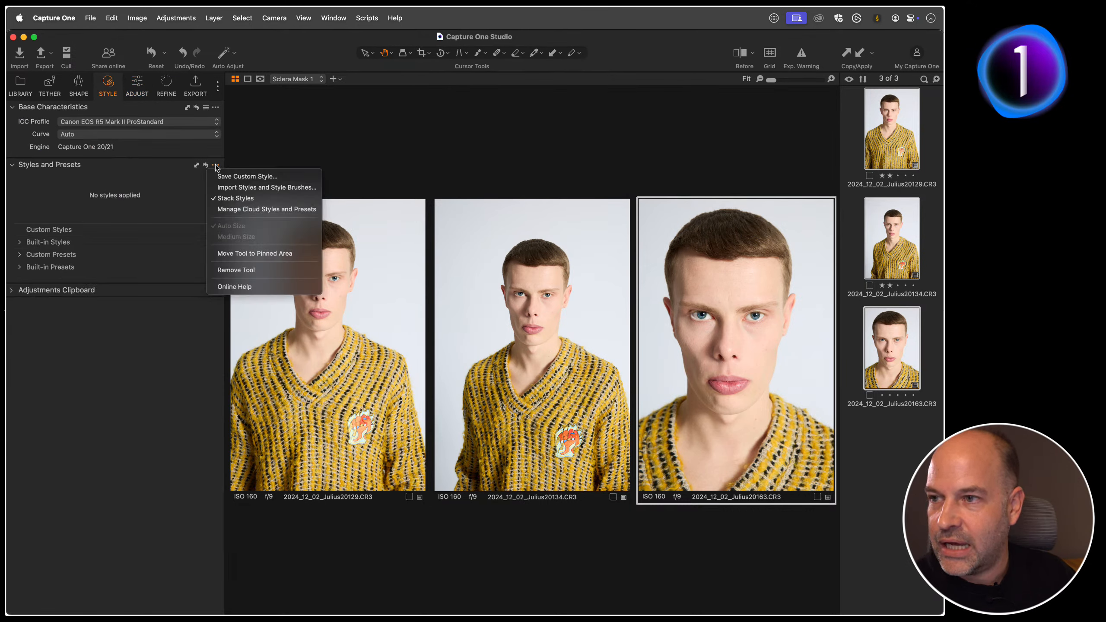
left_click(275, 176)
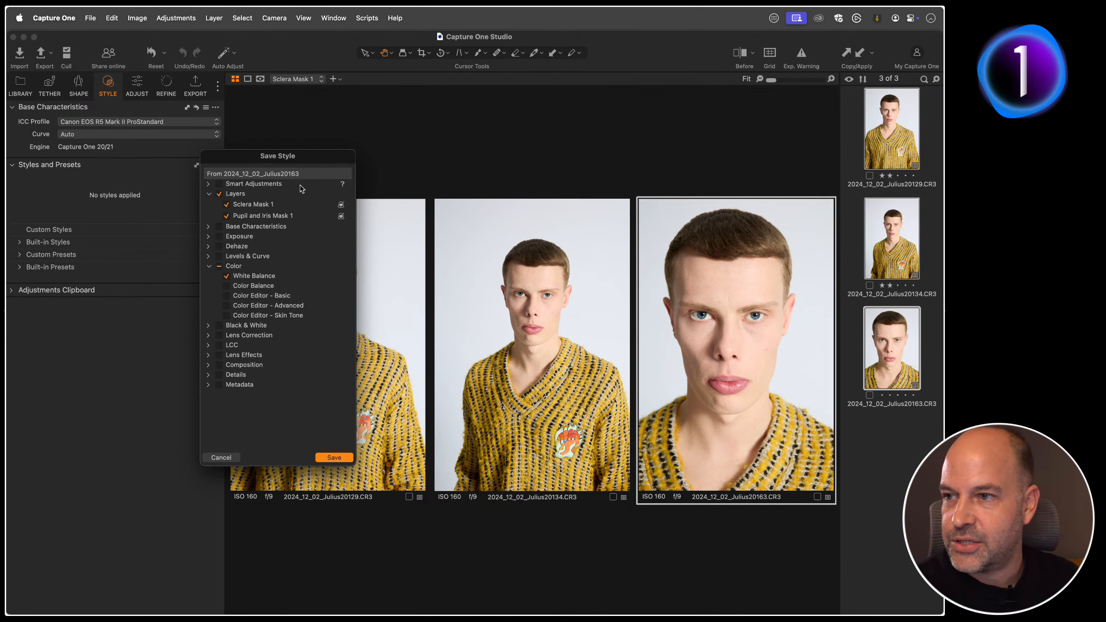
left_click(226, 276)
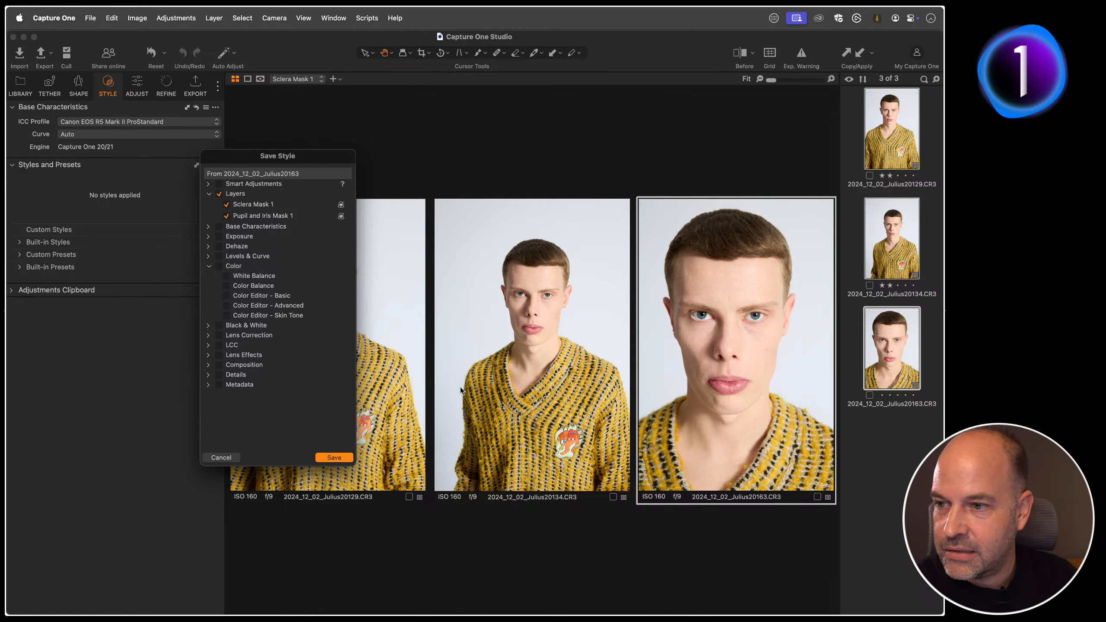
left_click(333, 456)
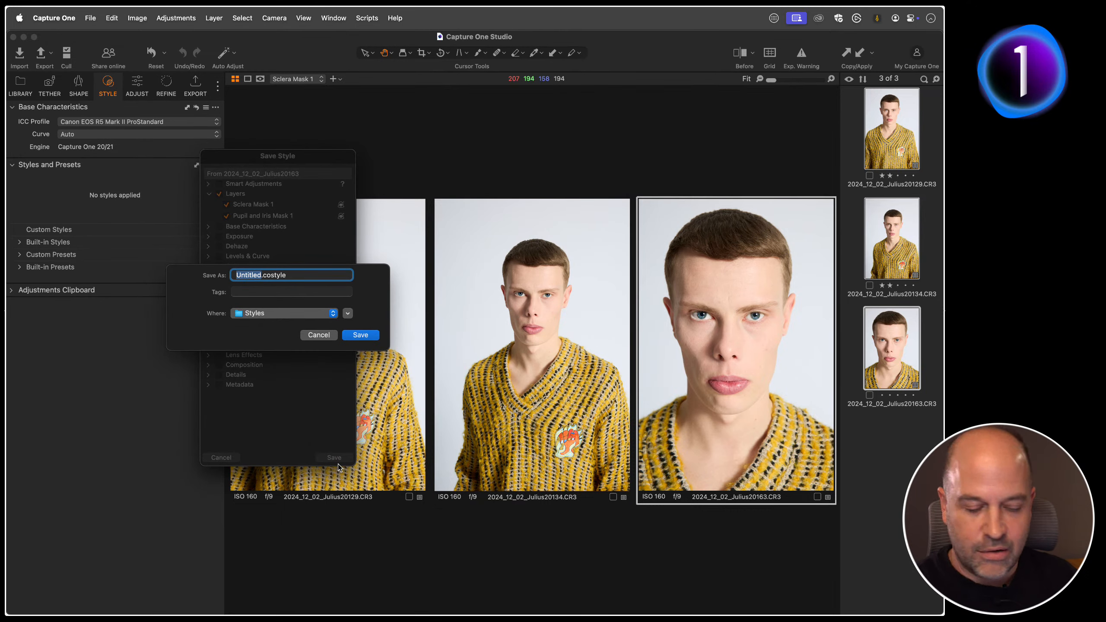
type("Eye Fix")
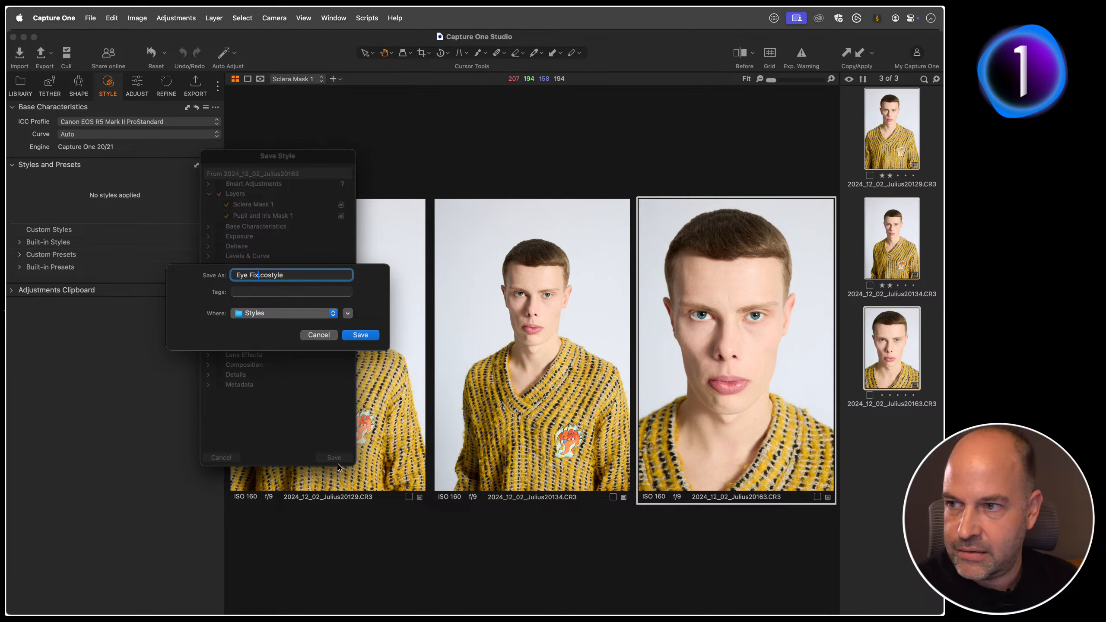
left_click(363, 336)
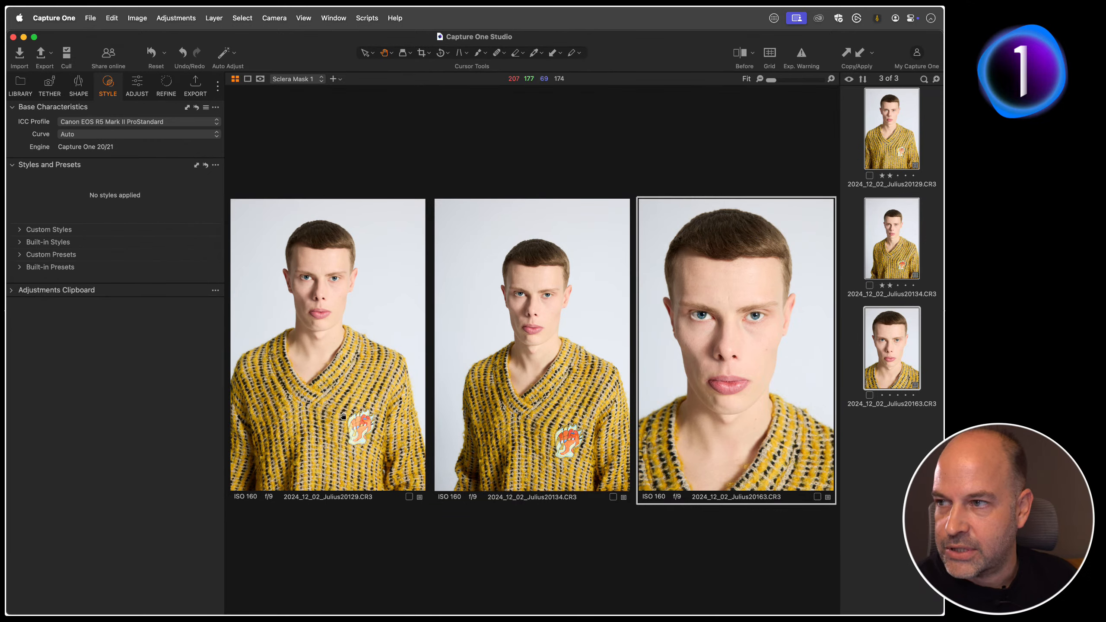
left_click(20, 230)
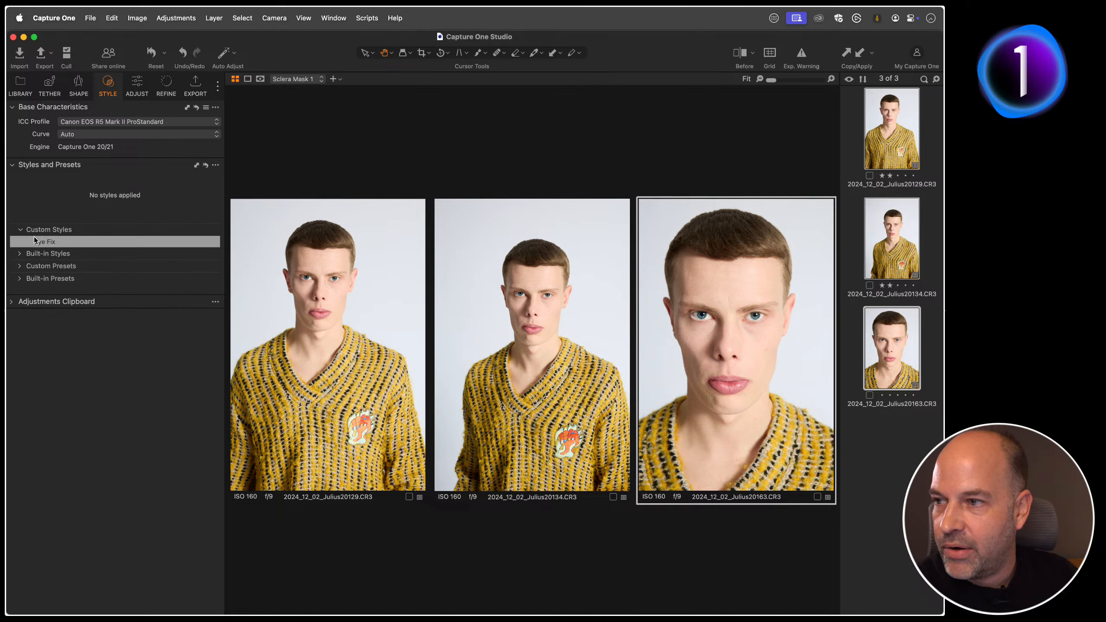
Step: Show only the third portrait, reset all its adjustments and apply the Eye Fix style to it with both eyes in view at 67%
left_click(892, 422)
left_click(887, 356)
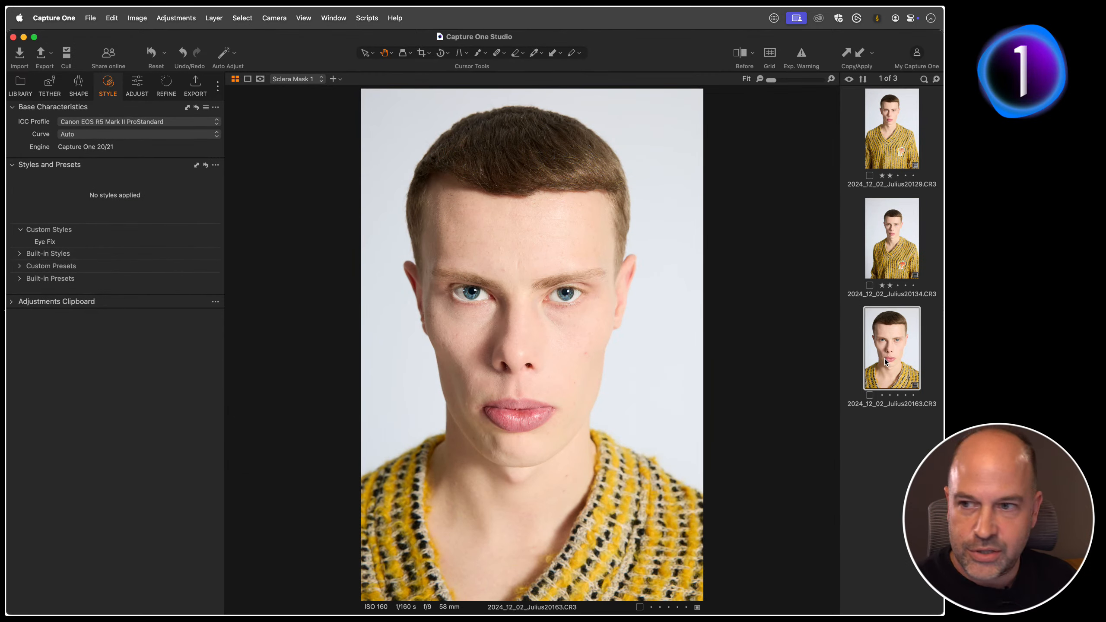
key("super+shift+c")
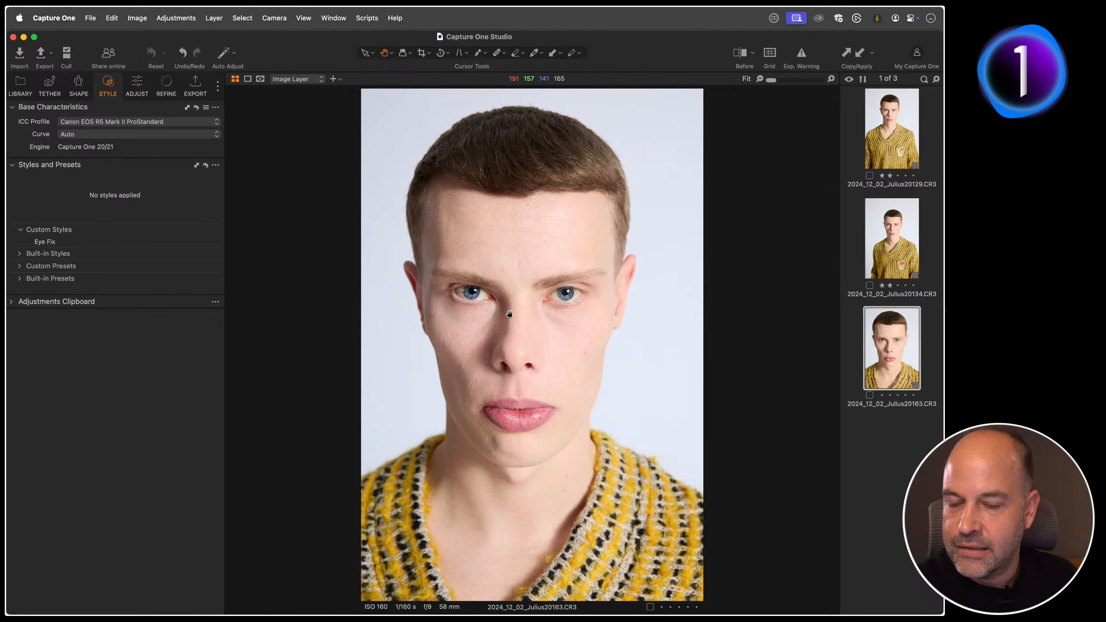
double_click(531, 323)
left_click_drag(490, 324, 542, 334)
key("super+minus")
left_click(49, 242)
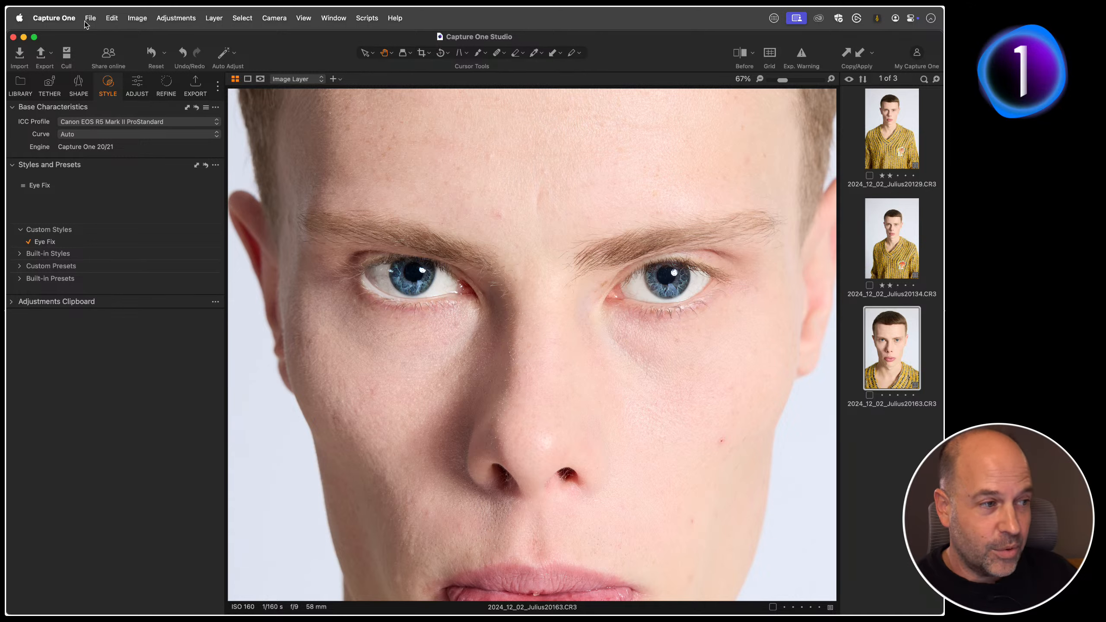
Step: Open the keyboard shortcut editor on the custom shortcuts of the DGR set
left_click(69, 19)
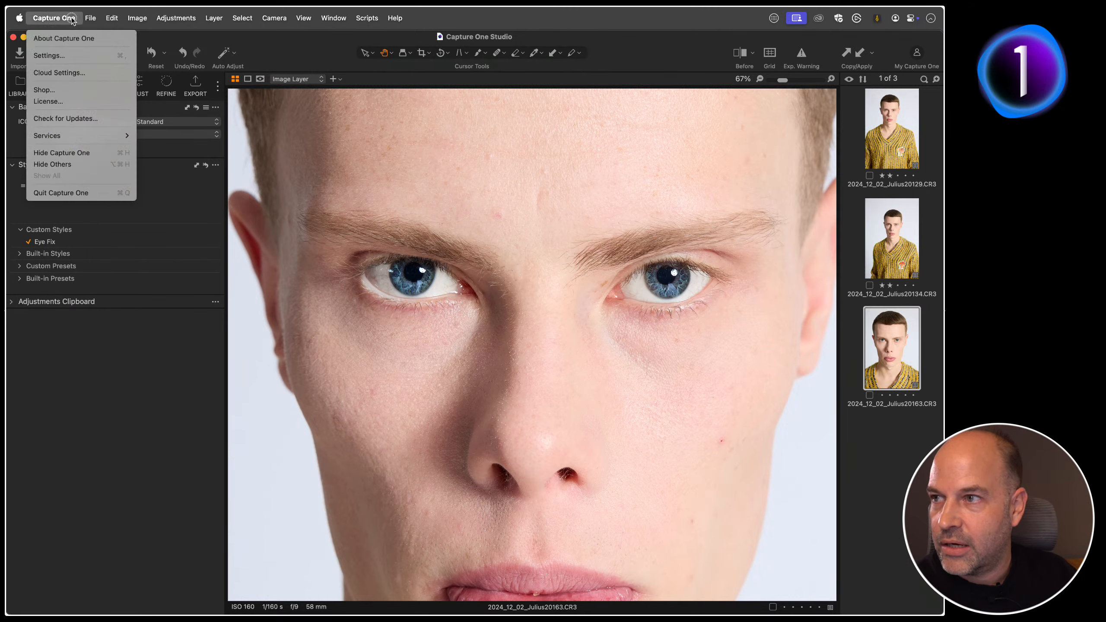
mouse_move(108, 21)
mouse_move(159, 136)
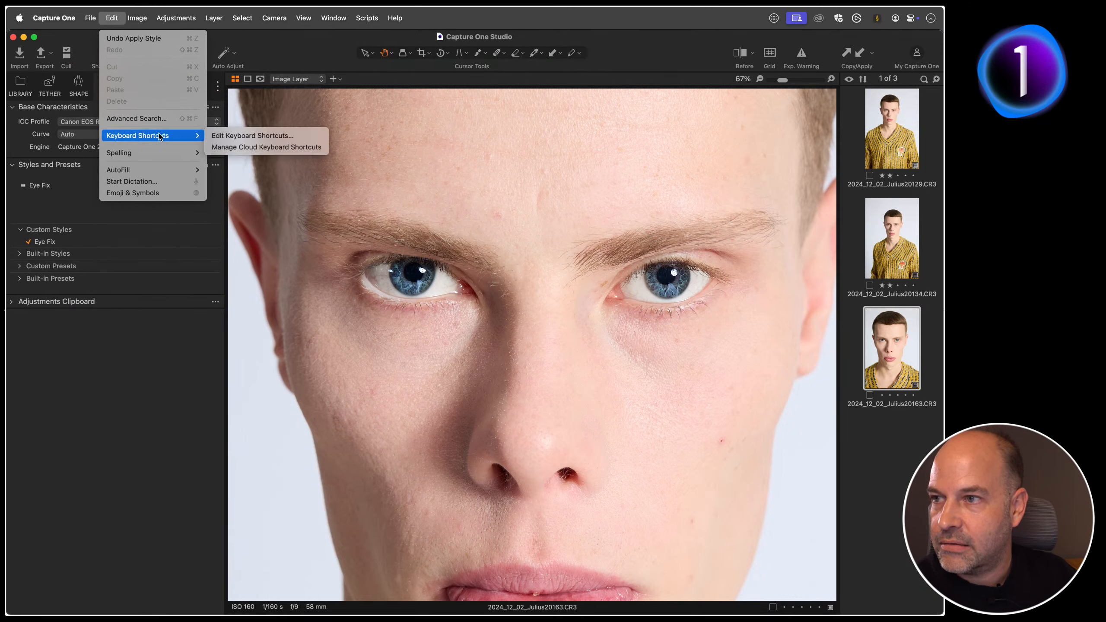
left_click(247, 137)
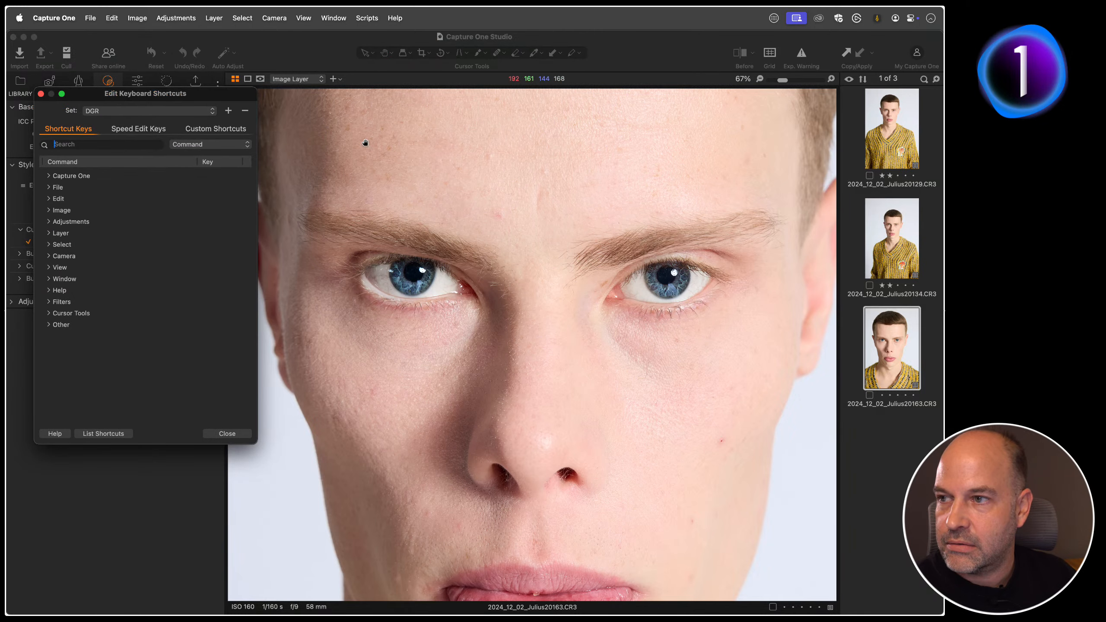
left_click_drag(190, 93, 417, 107)
left_click(458, 142)
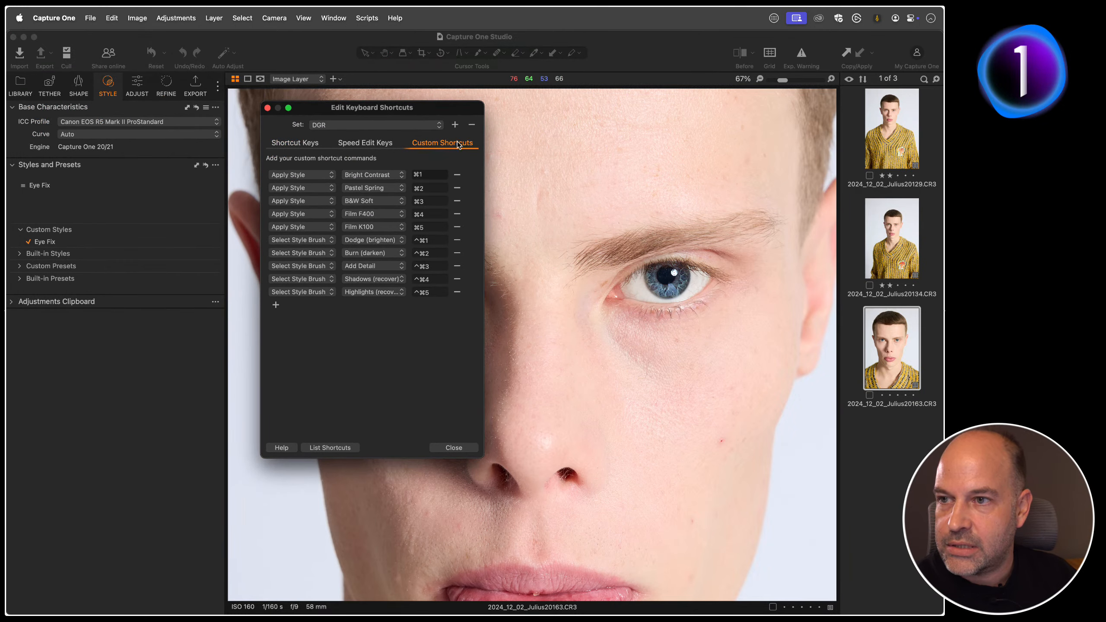
Step: Add a custom Apply Style shortcut for the Eye Fix style, assign it Shift+Command+6 and close the shortcut editor
left_click(276, 305)
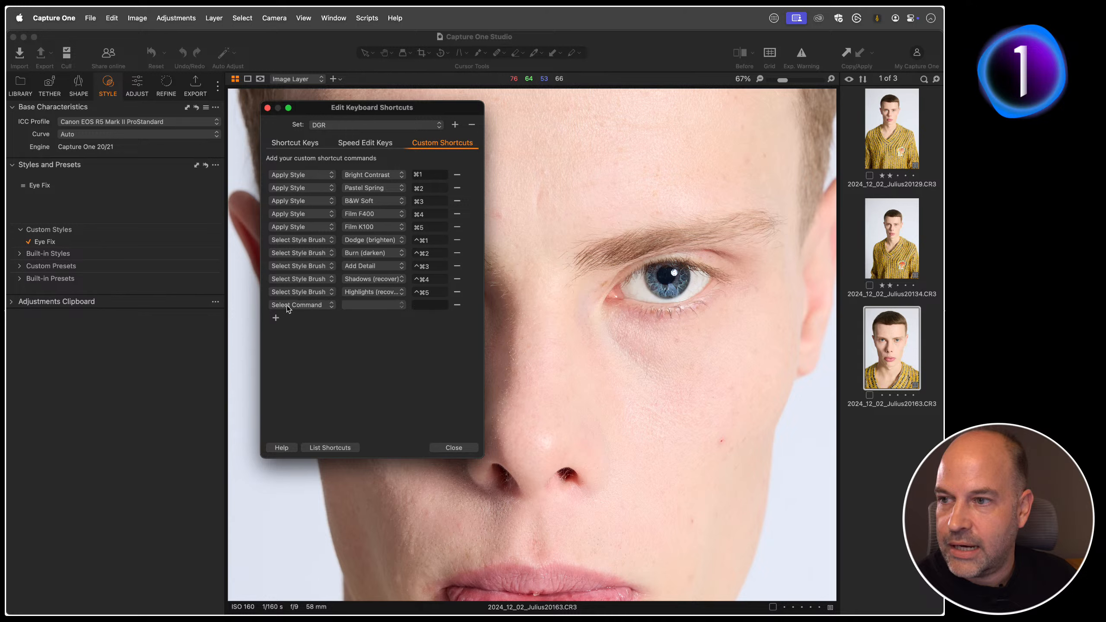
left_click(300, 307)
left_click(289, 322)
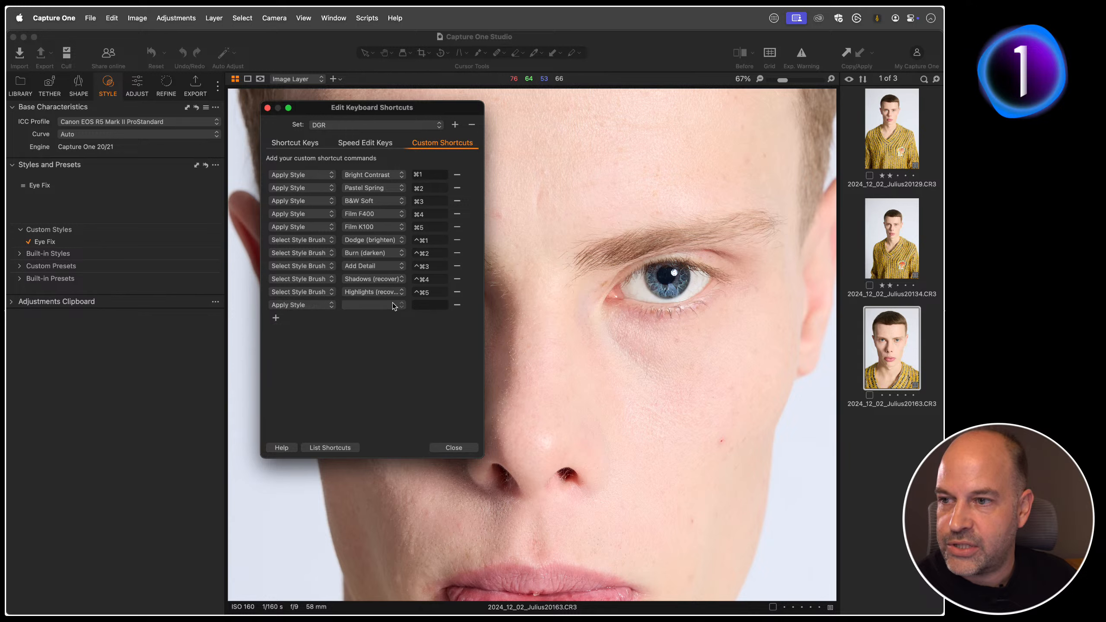
left_click(396, 306)
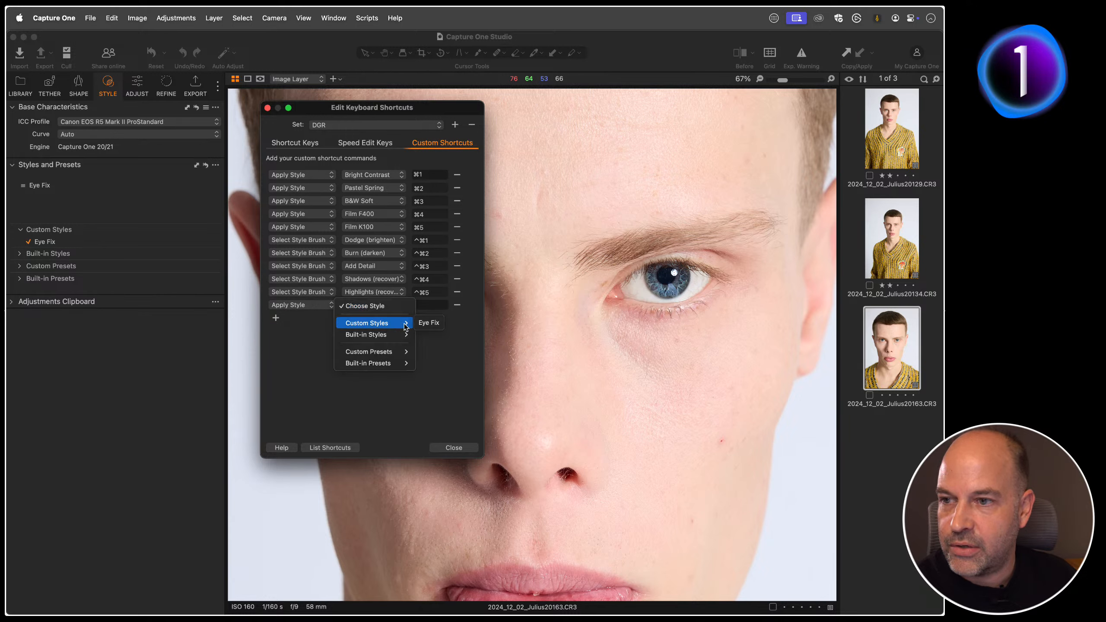
left_click(427, 324)
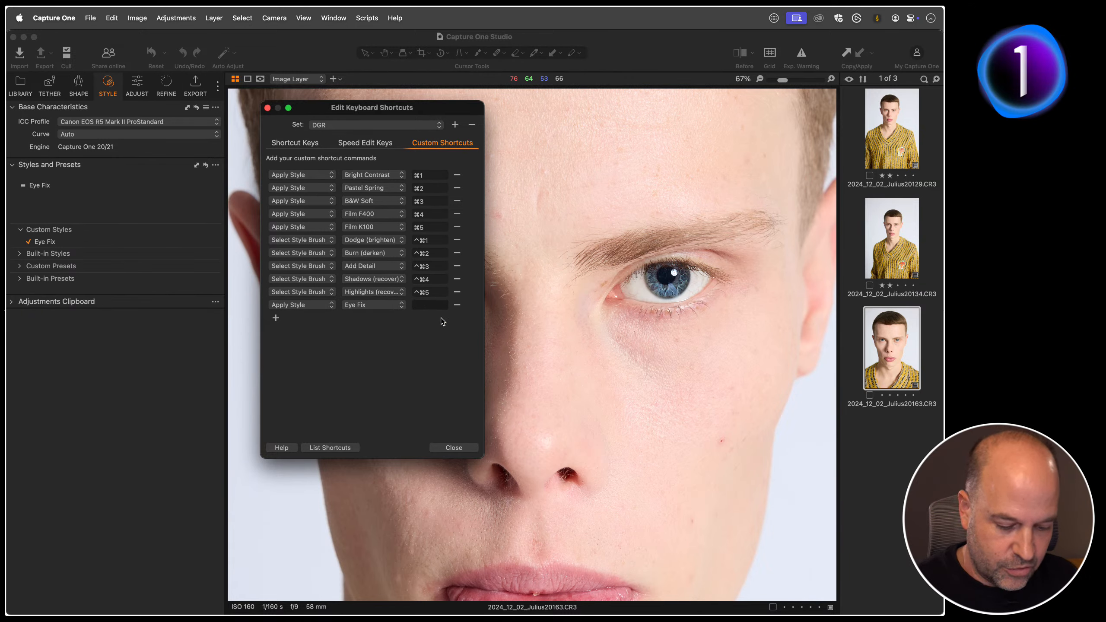
left_click(436, 307)
key("shift+super+6")
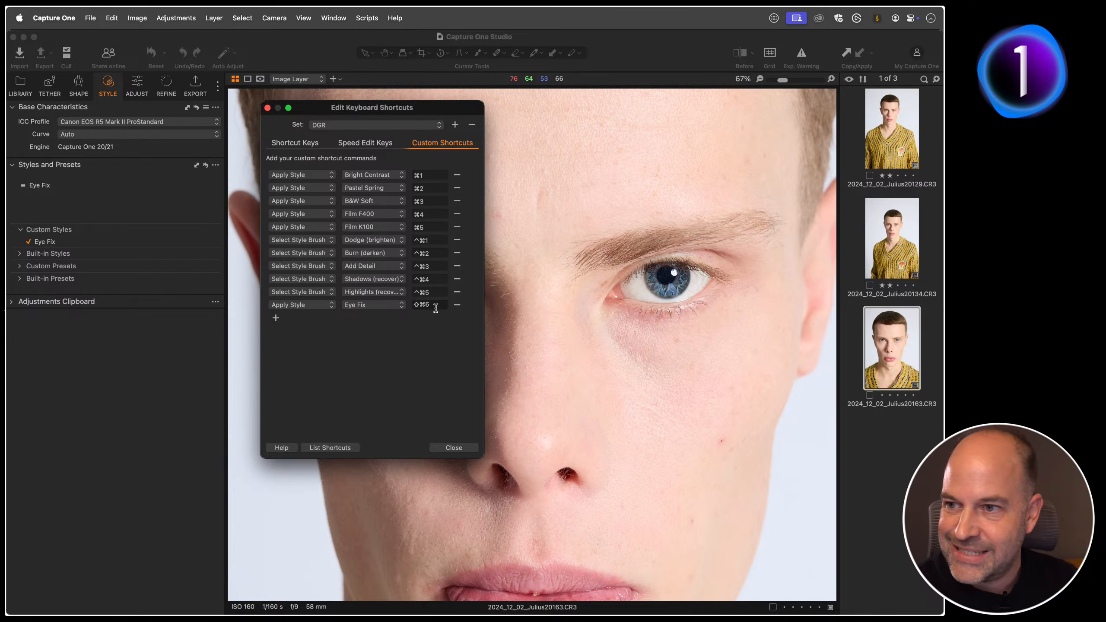
left_click(453, 448)
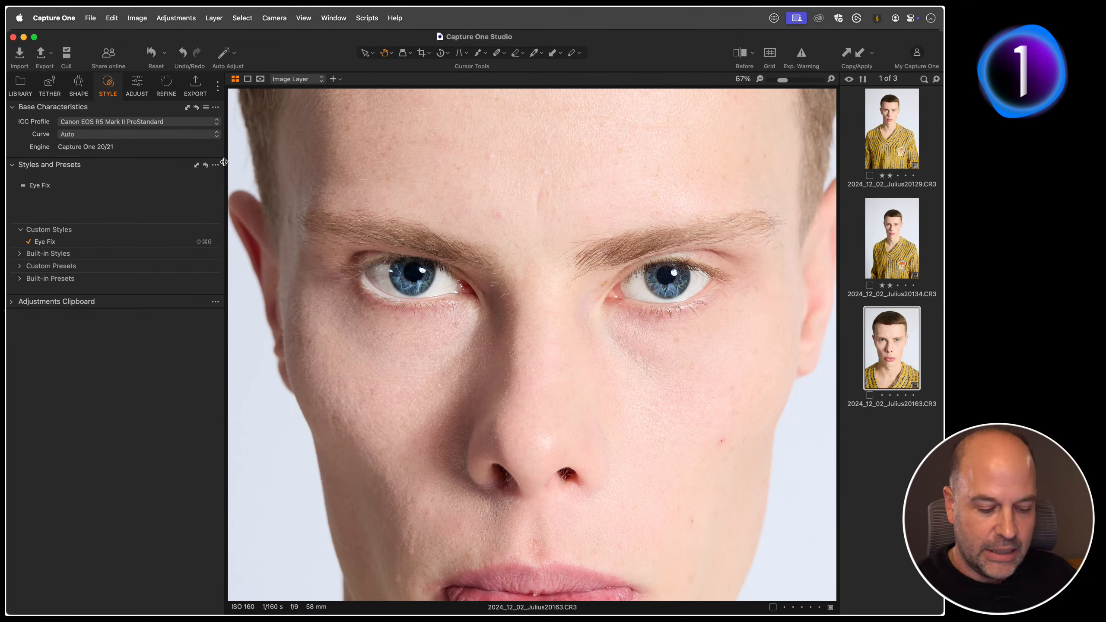
Step: Reset the third portrait's adjustments and reapply the Eye Fix style with its new custom shortcut
key("shift+super+6")
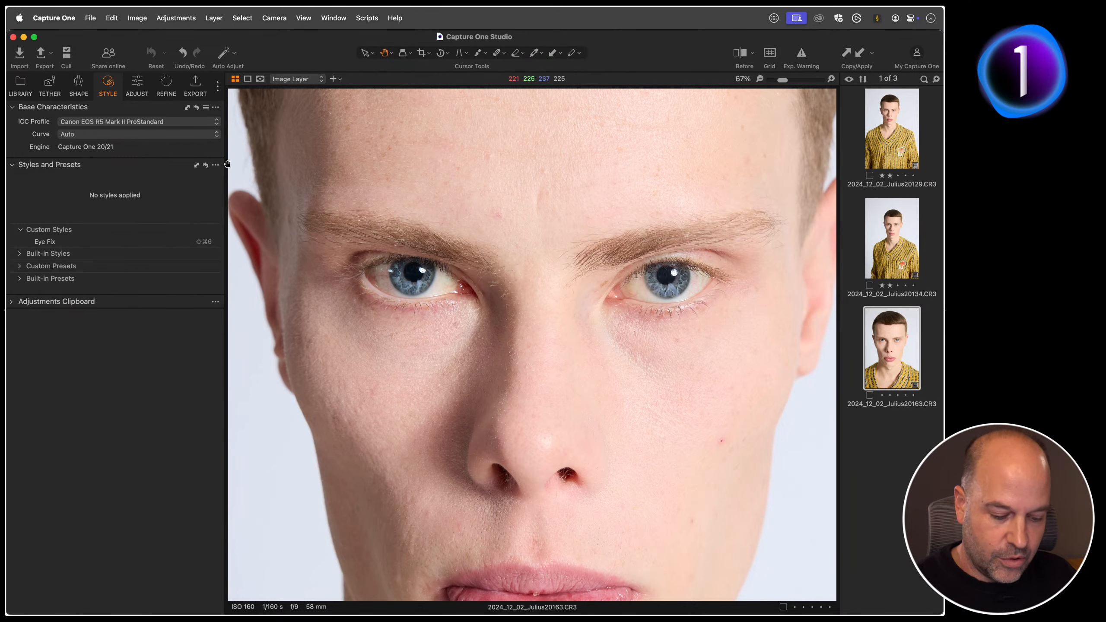
key("shift+super+6")
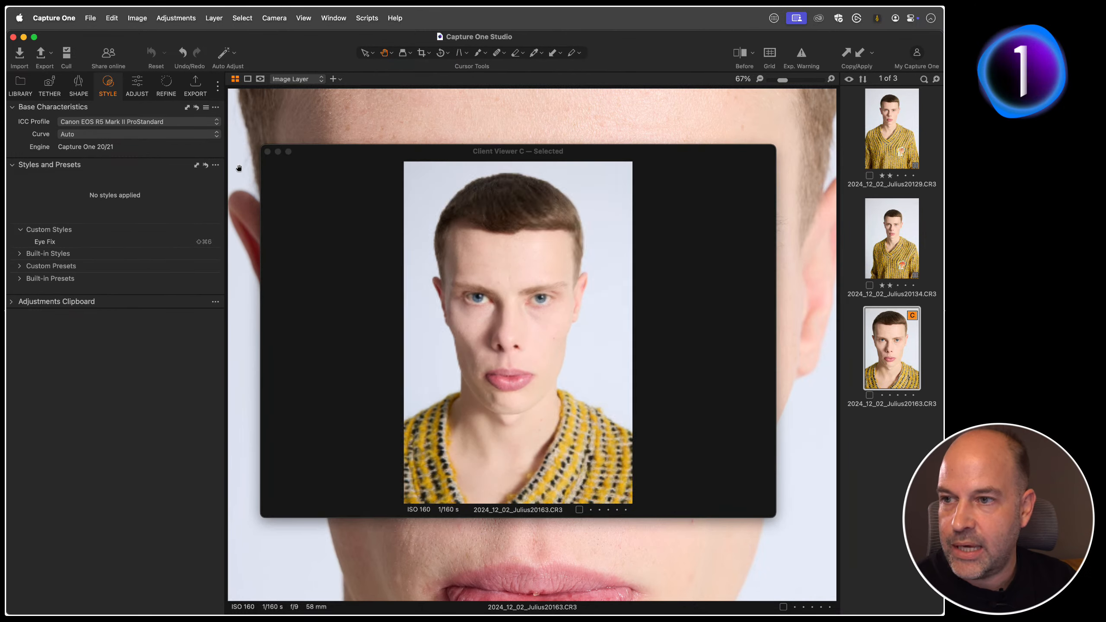
left_click(267, 151)
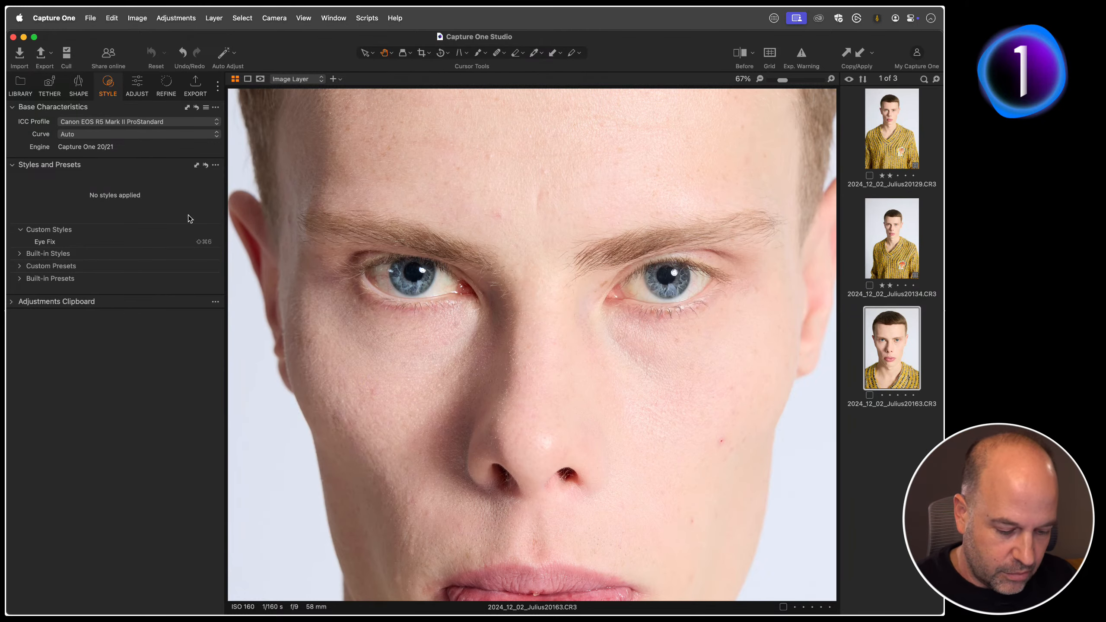
key("shift+super+6")
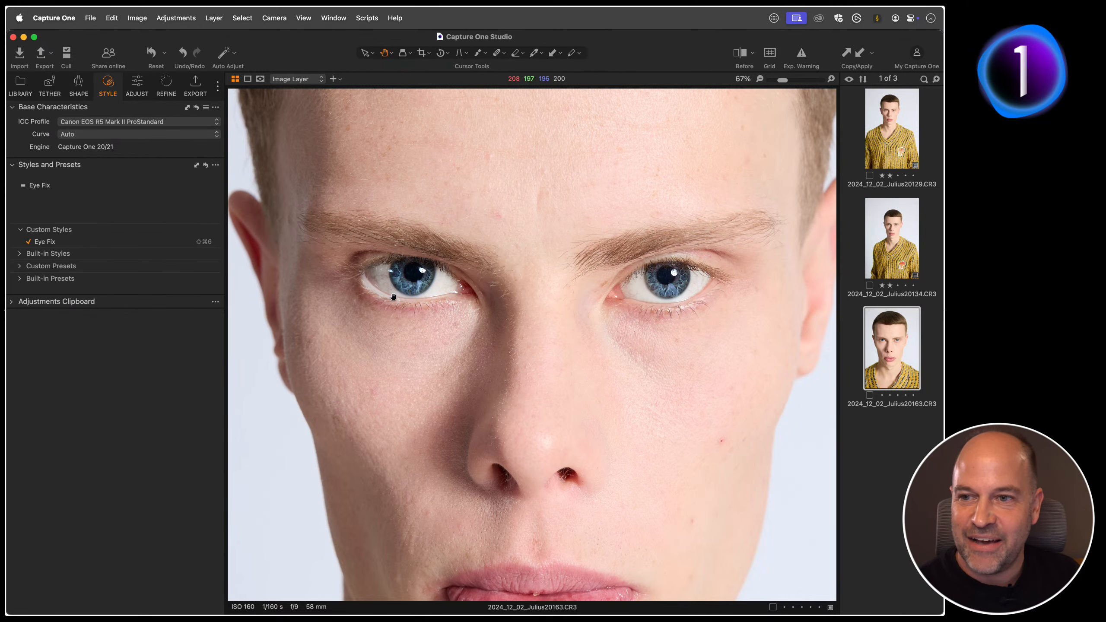
Step: Fit the portrait to the viewer and open the File Size Targets album of the Capture One 16.5.2 & 3 project
double_click(429, 349)
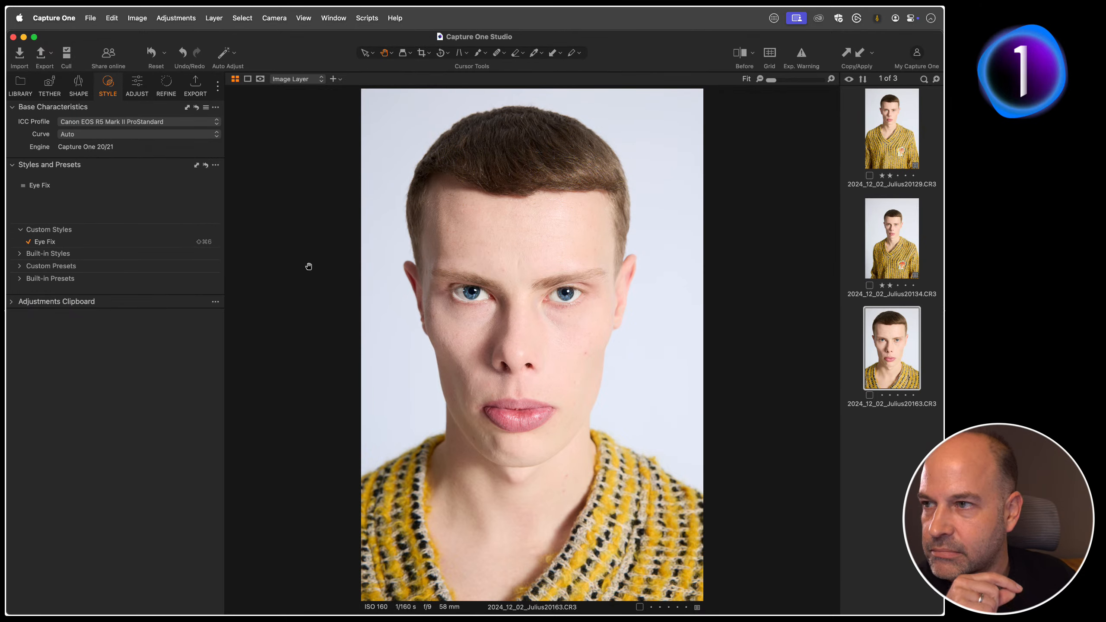
left_click(136, 85)
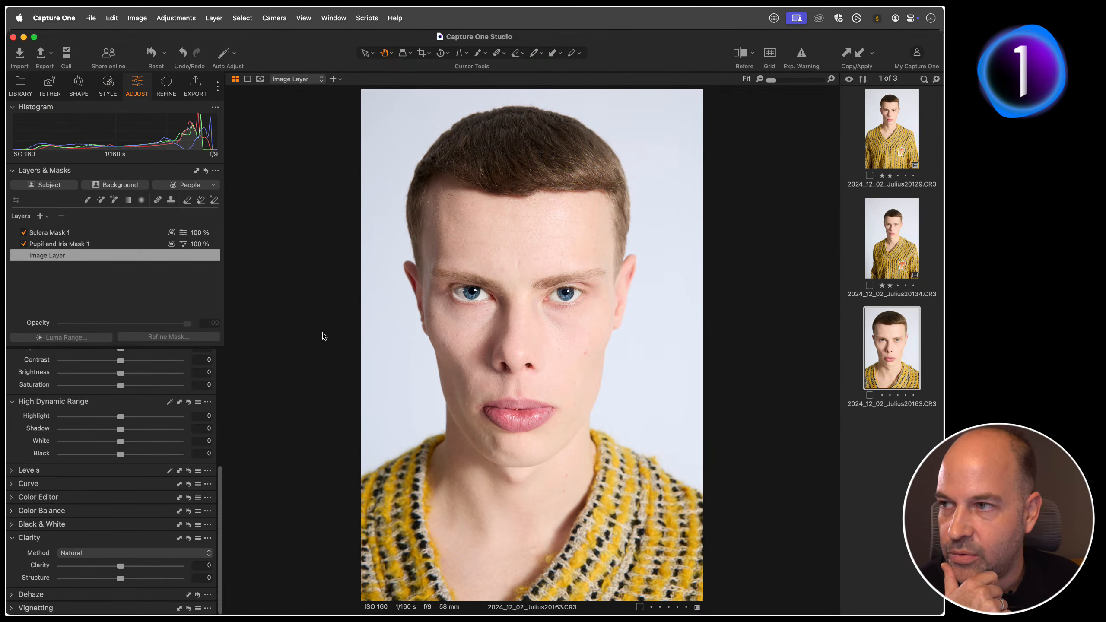
left_click(20, 85)
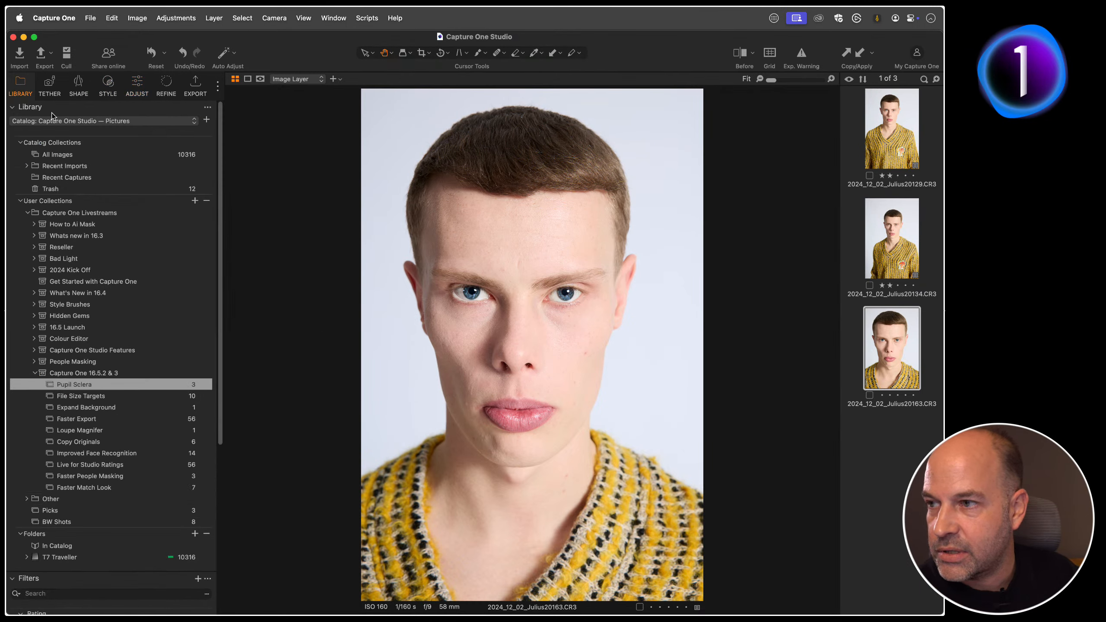
left_click(103, 399)
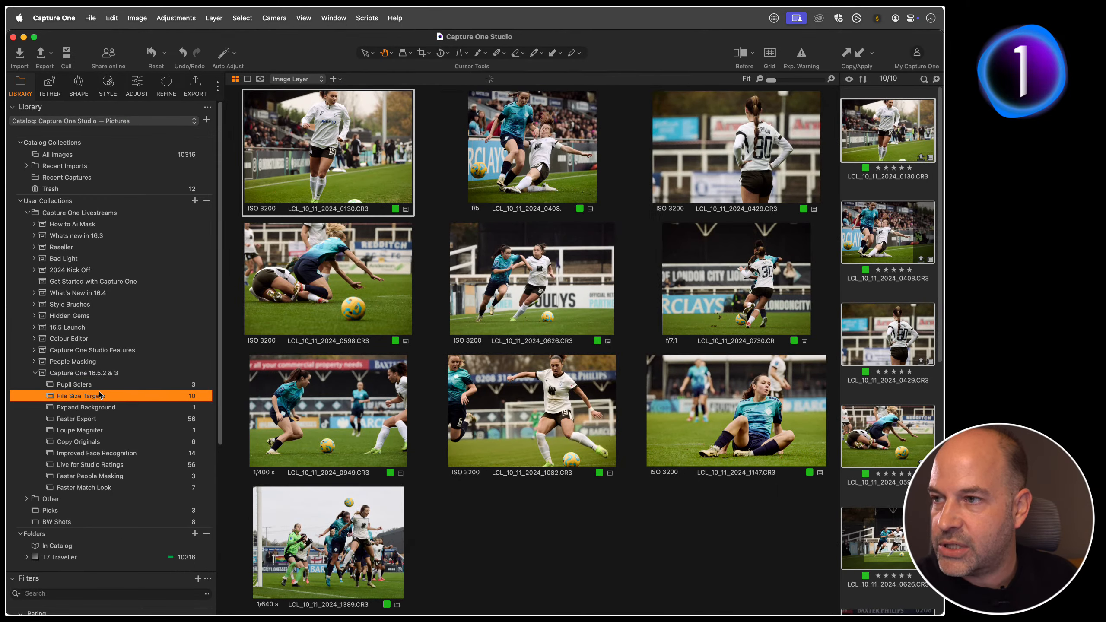
Step: Switch to Finder and open a new window on the Pictures folder
key("super+Tab")
key("super+Tab")
key("super+Tab")
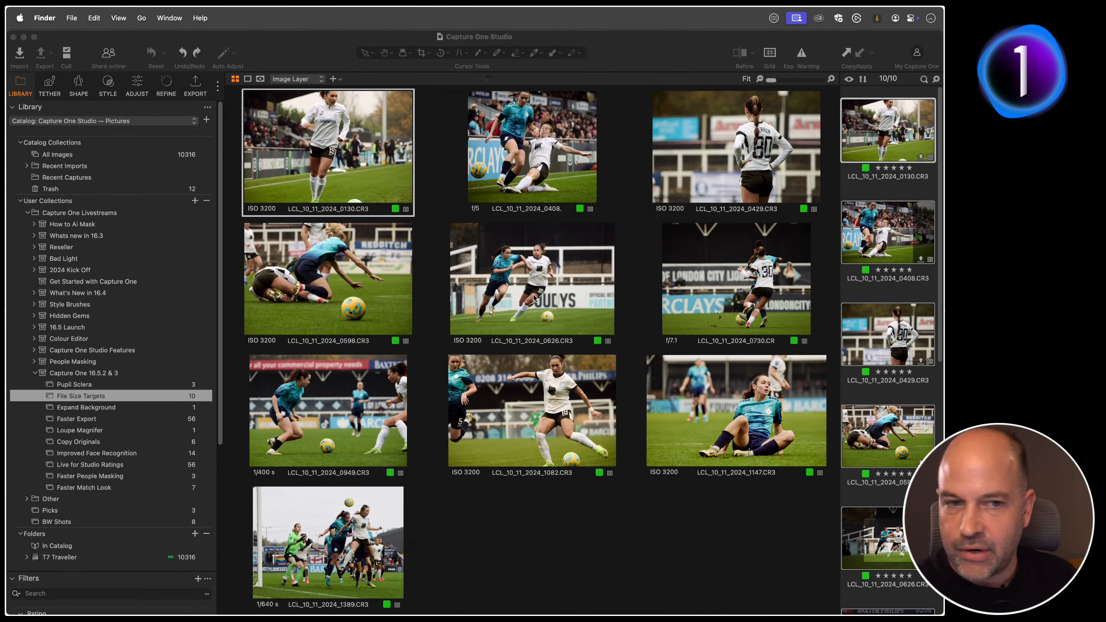
key("super+n")
left_click_drag(381, 345, 459, 249)
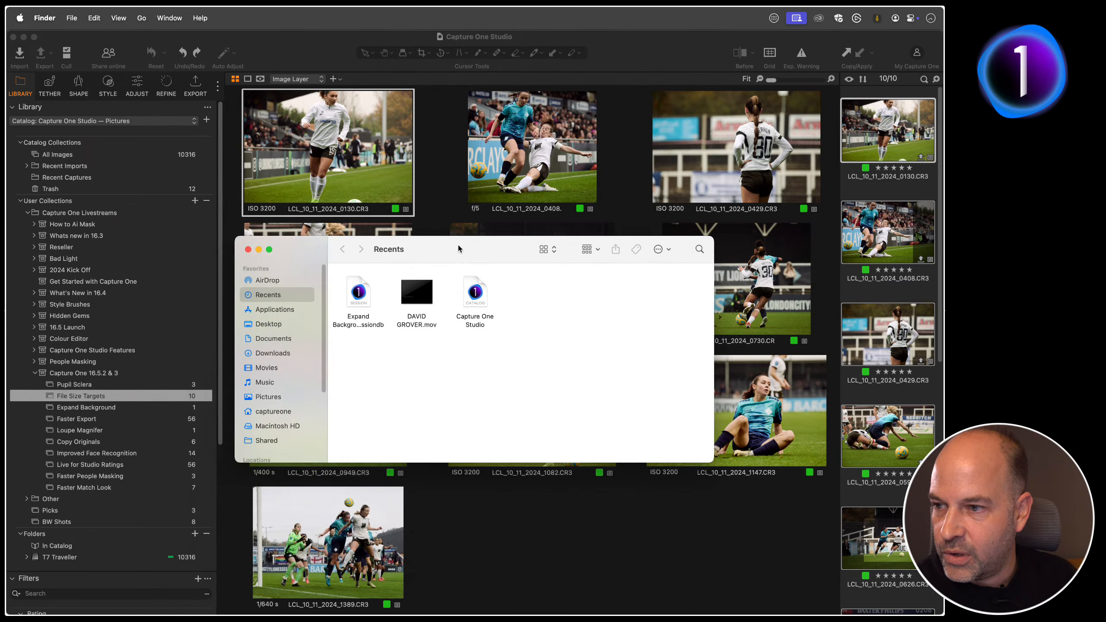
left_click(269, 397)
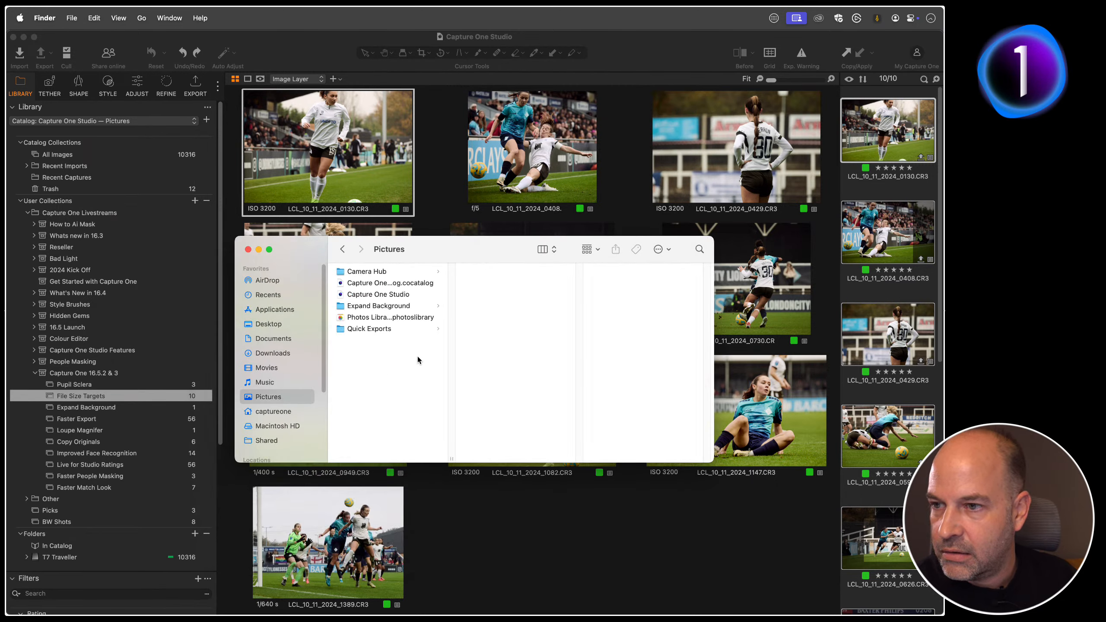
Step: Move all files in the Quick Exports folder to the trash and return to Capture One
left_click(383, 332)
left_click(524, 353)
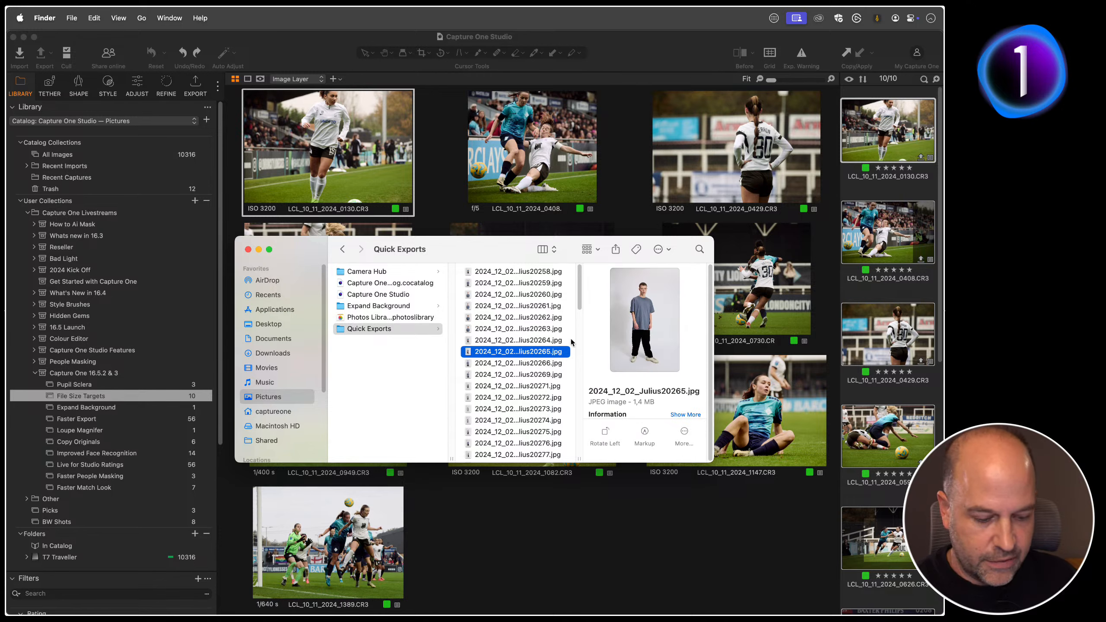
key("super+a")
key("super+BackSpace")
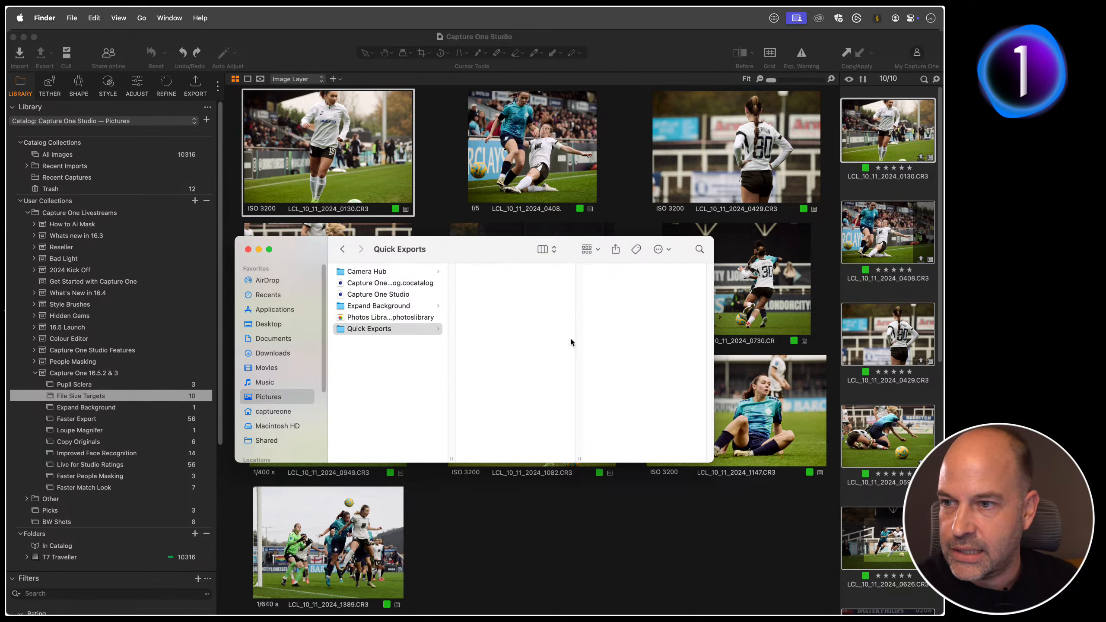
left_click(534, 518)
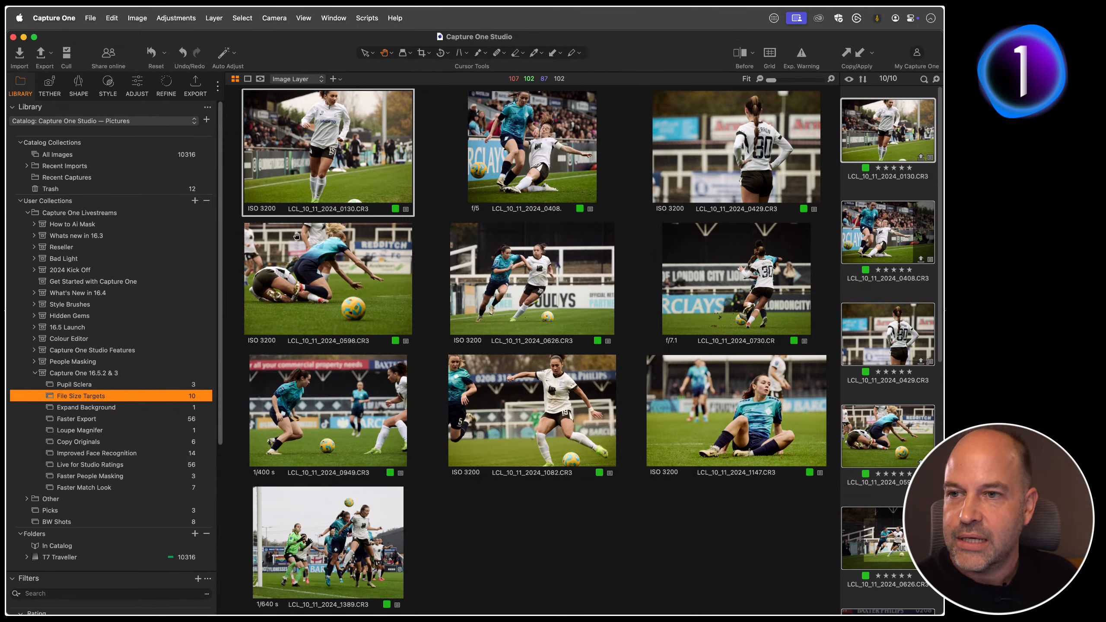
Step: Enable the "JPEG - 2048px for web use" export recipe, leaving its target size option off
left_click(197, 85)
left_click(41, 169)
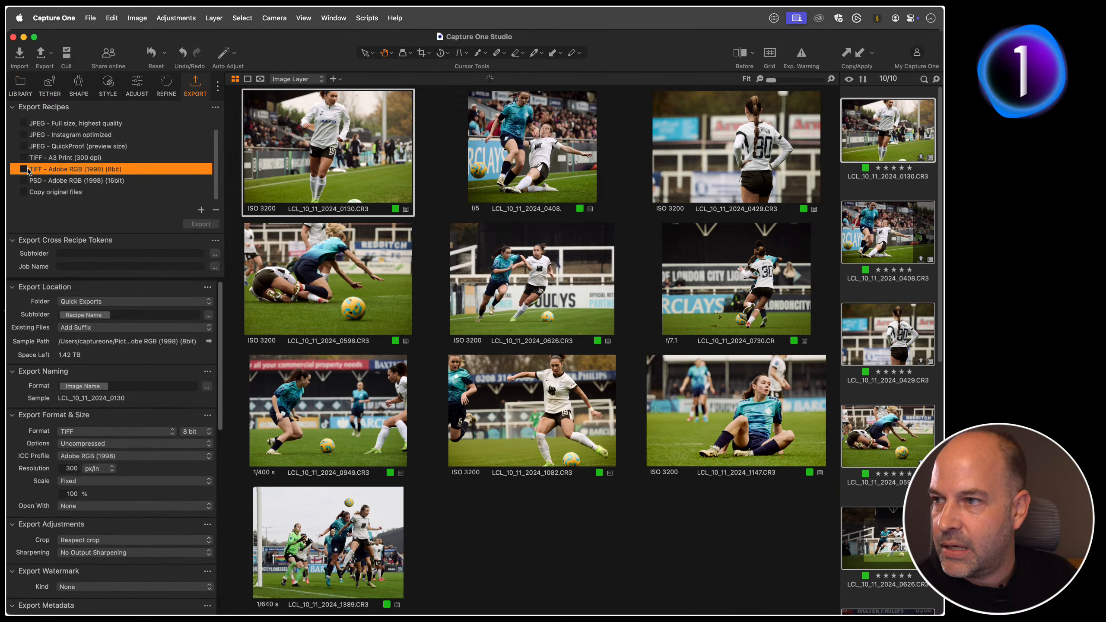
left_click(109, 123)
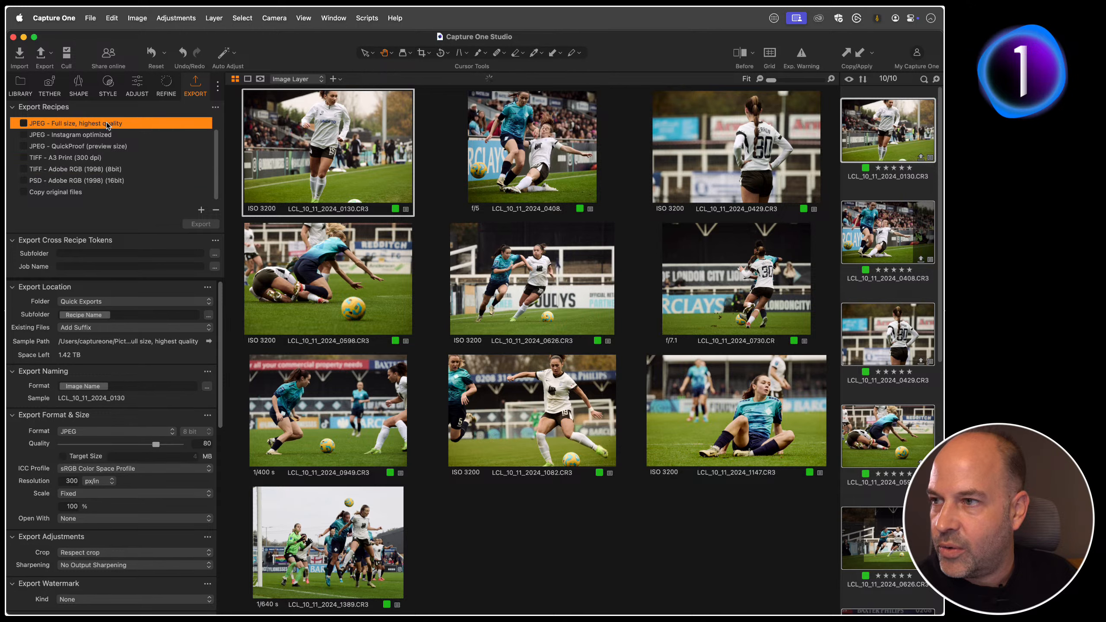
scroll(113, 159, "up", 1)
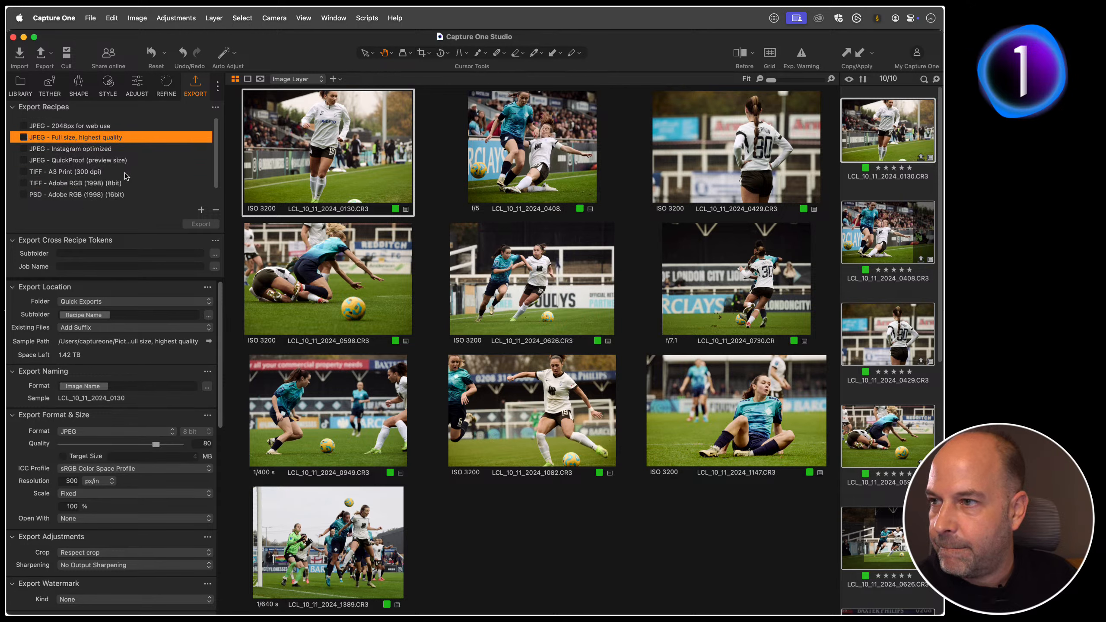
left_click(86, 124)
left_click(24, 126)
left_click(63, 456)
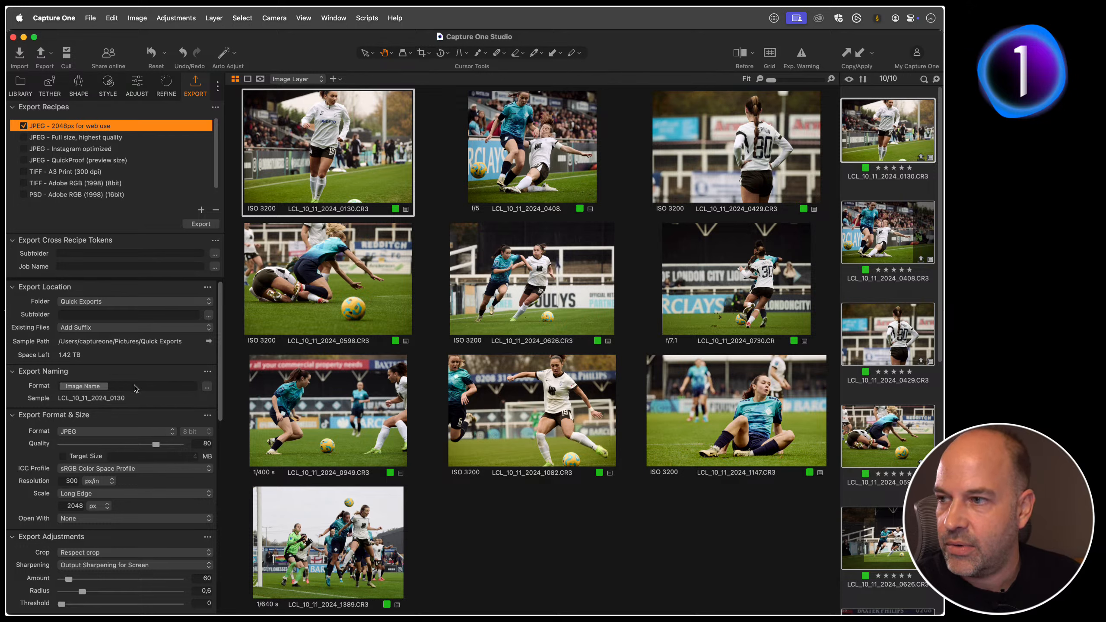
Step: Set the recipe's export folder to Quick Exports in Pictures and export the selected football images
left_click(160, 303)
left_click(117, 348)
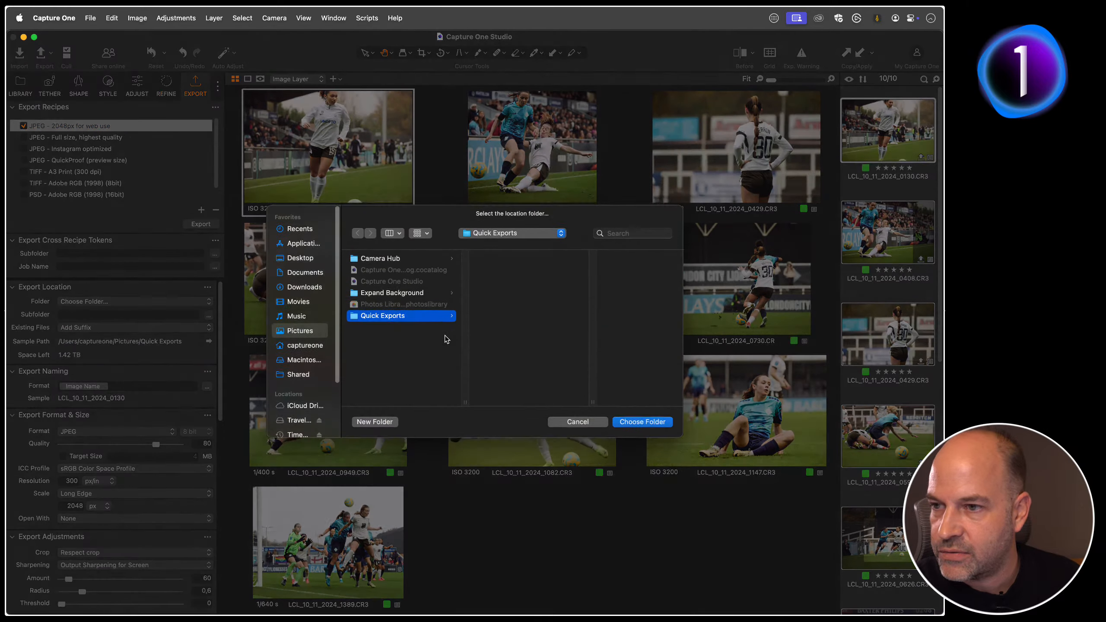
left_click(642, 423)
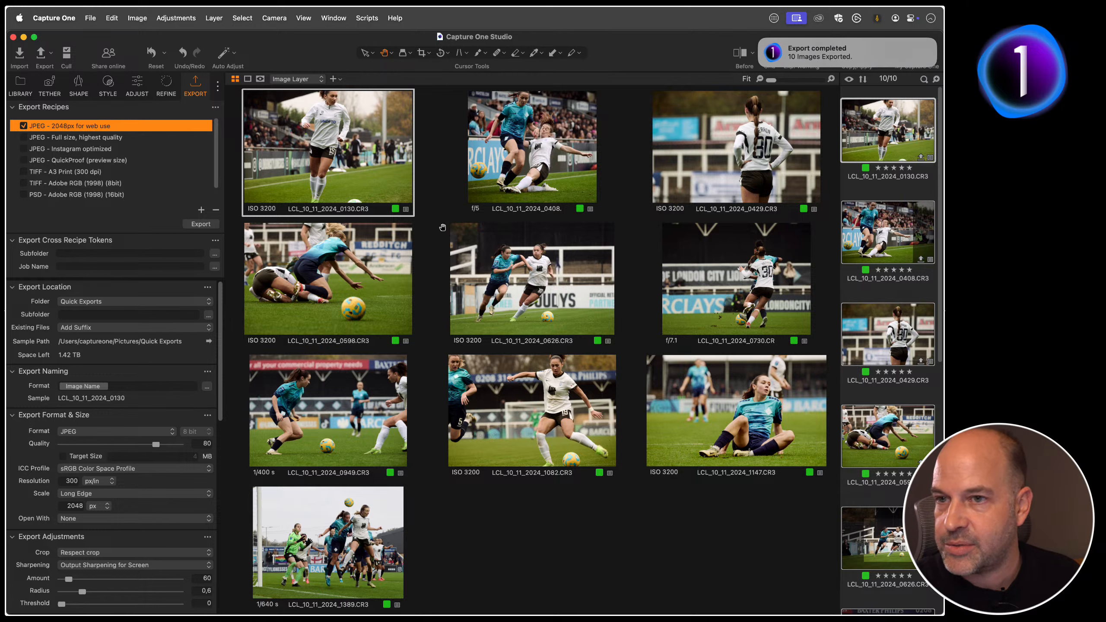
Step: Examine the file sizes of the exported JPEGs in the Quick Exports folder in Finder, then return to Capture One
key("super+Tab")
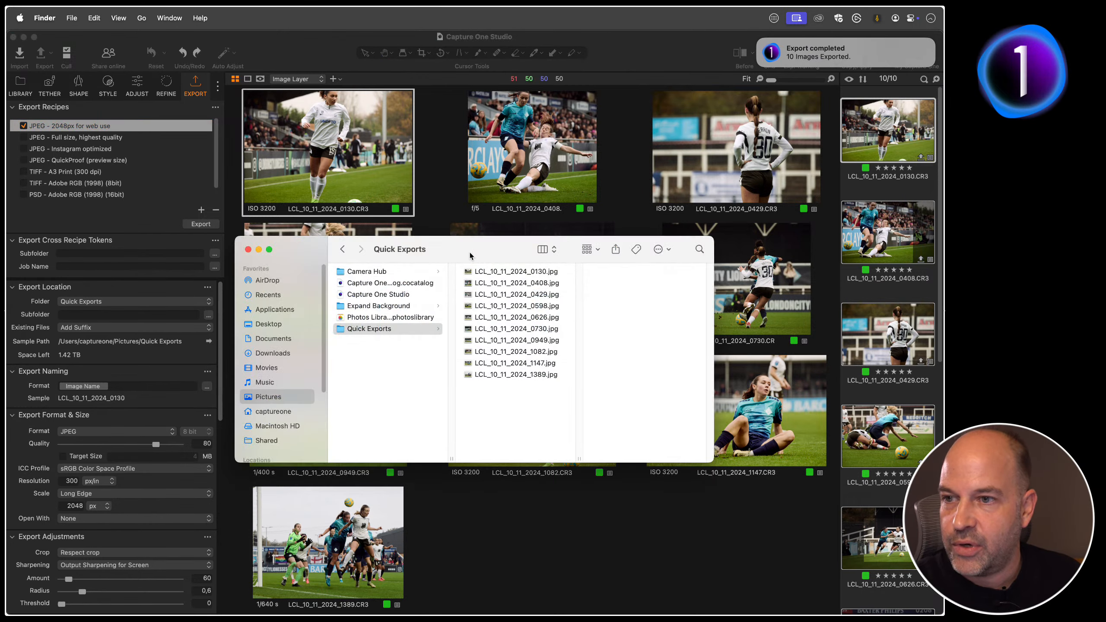
left_click(498, 272)
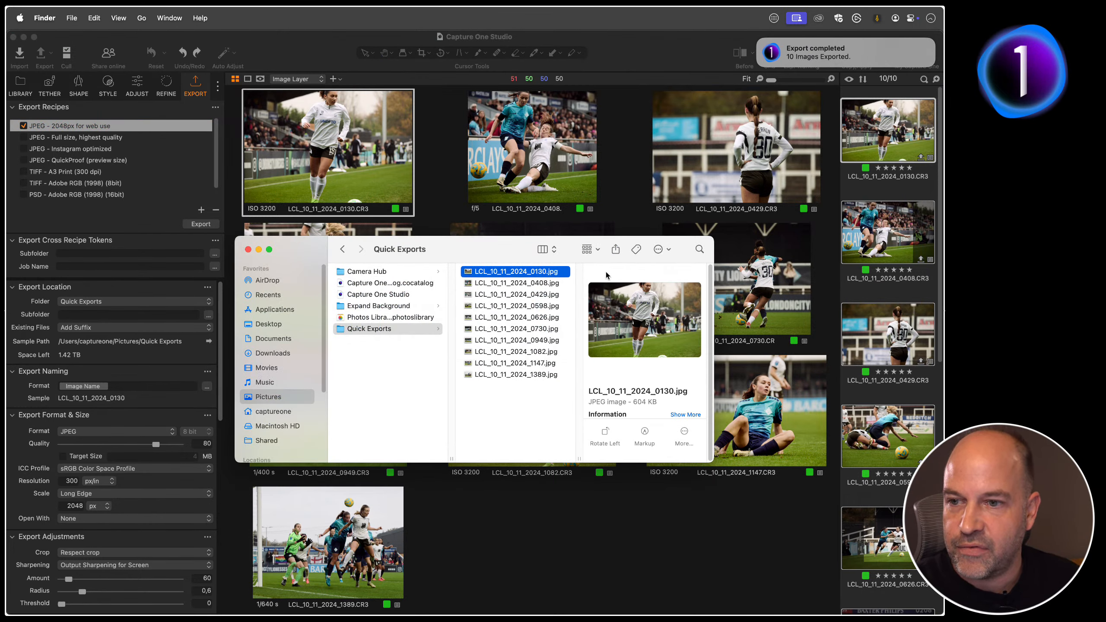
key("space")
key("space")
key("Down")
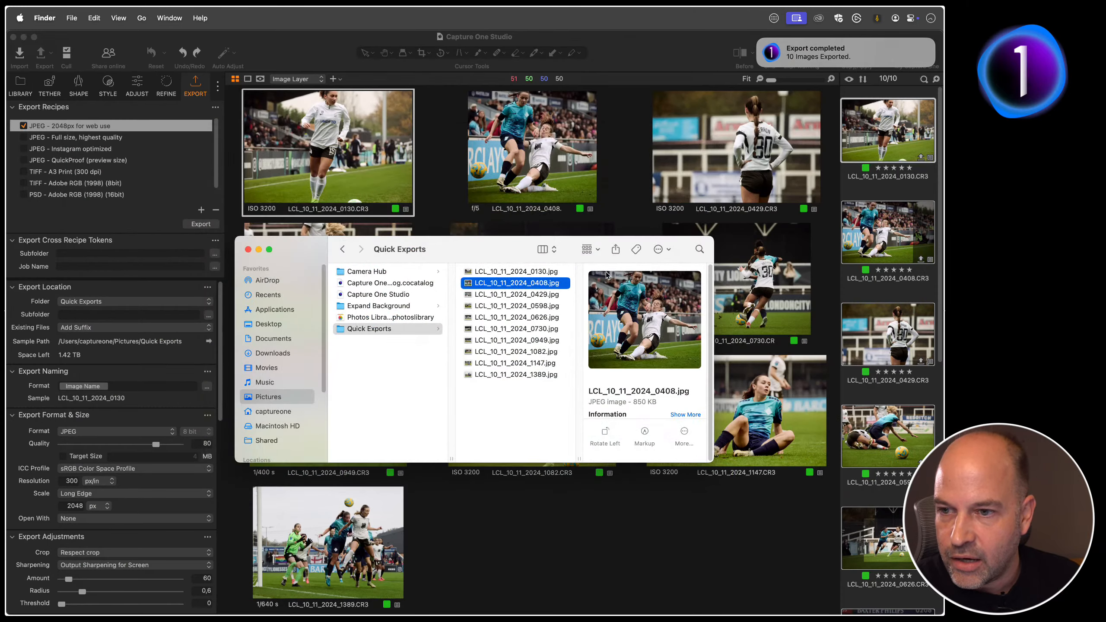
key("space")
key("space")
key("Down")
key("Down")
key("Down")
key("Down")
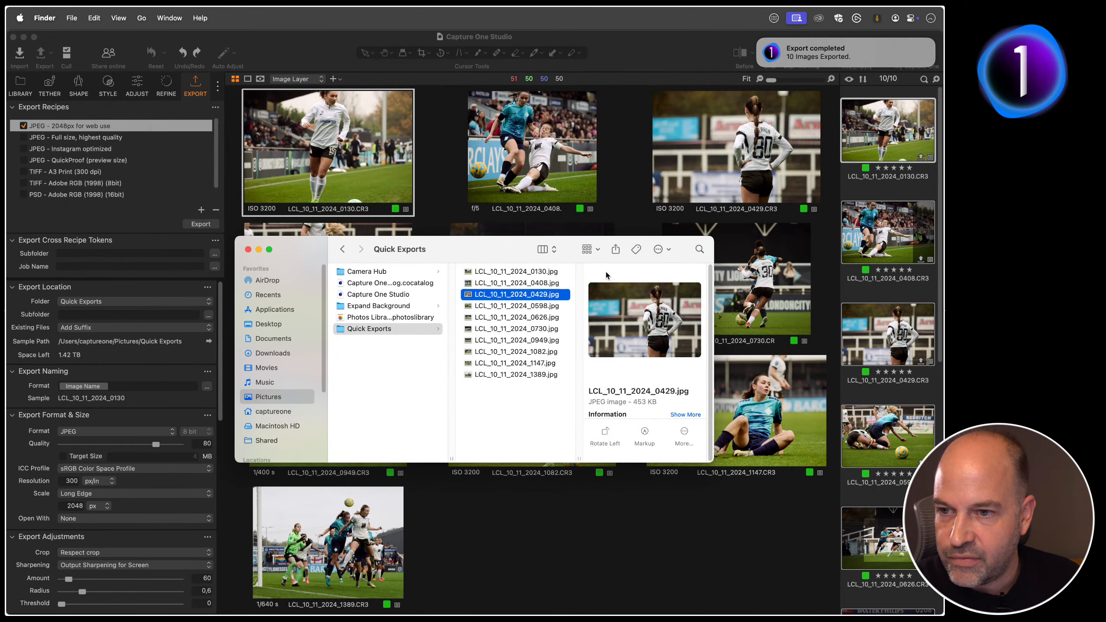
key("Down")
key("Down")
key("Down")
key("Down")
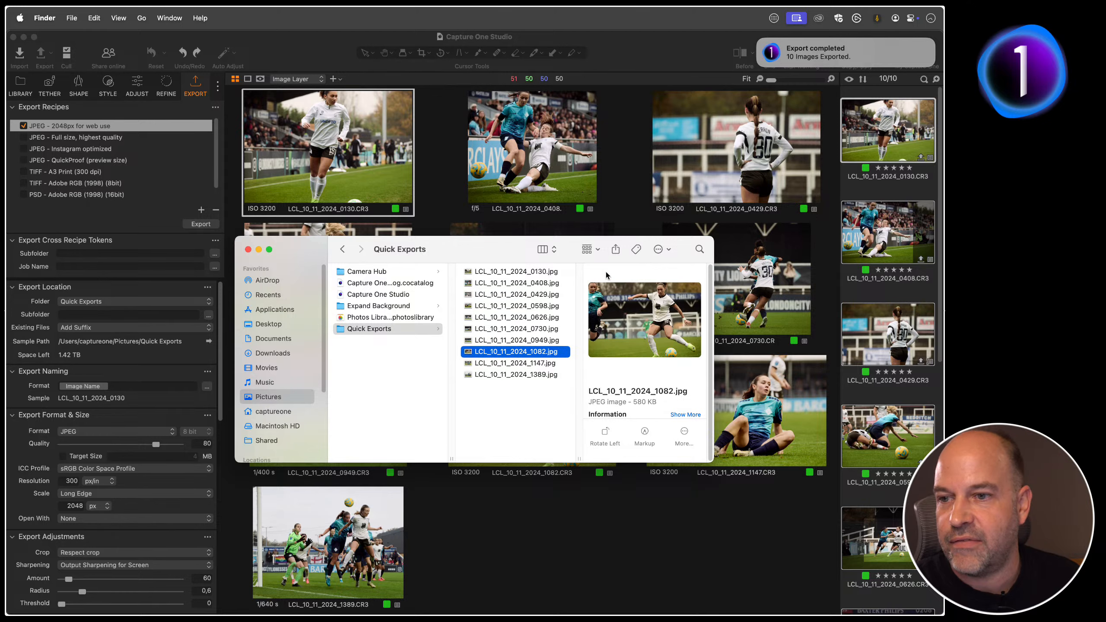
key("Up")
key("Up")
key("Up")
key("Up")
key("Up")
key("Up")
key("Up")
key("Up")
key("Up")
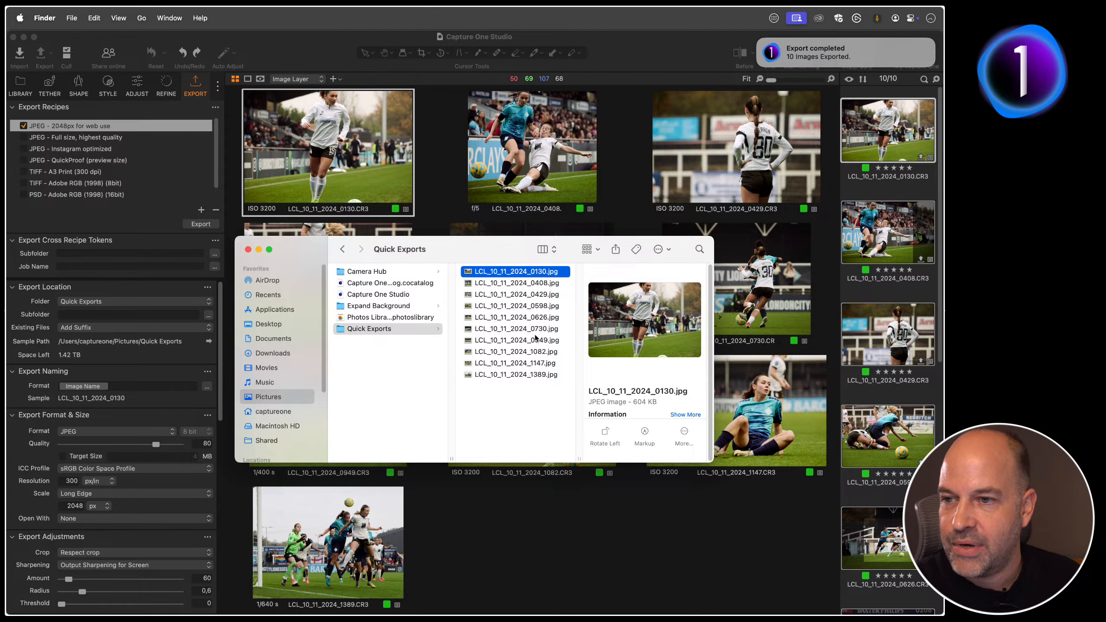
left_click(522, 522)
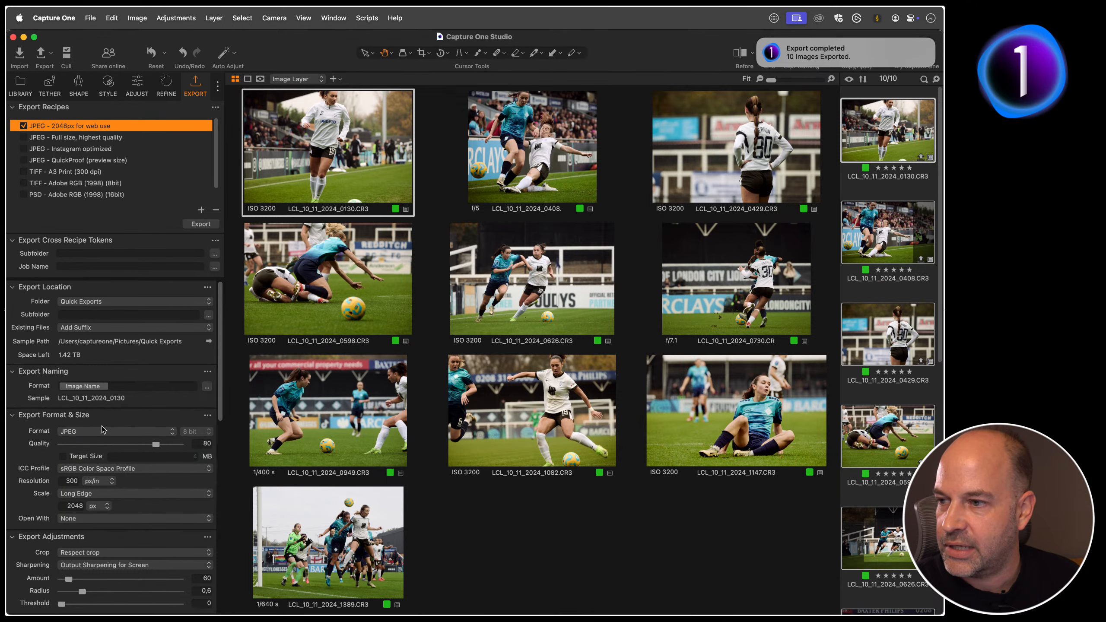
Step: Enable a target size of 0,5 MB for the 2048px JPEG recipe and export the selected images again
left_click(63, 456)
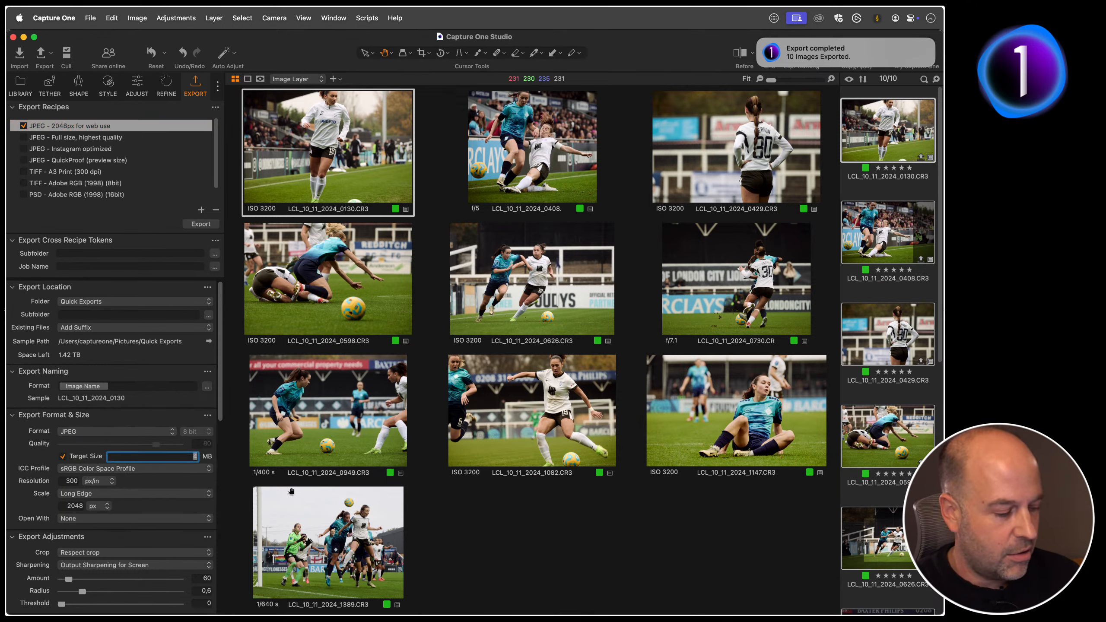
type("0.5")
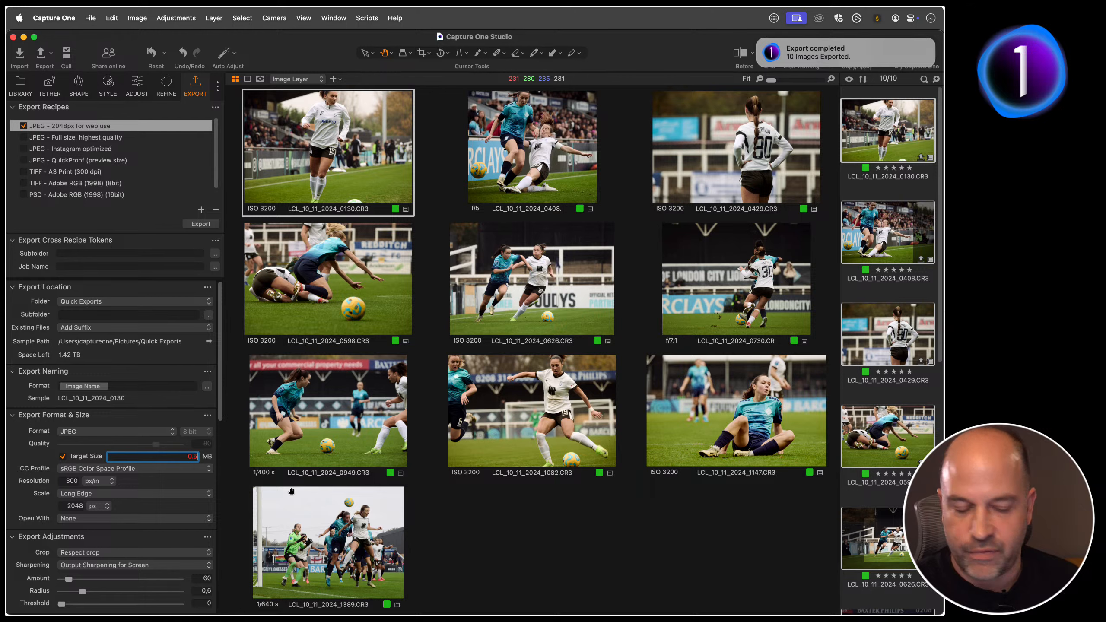
key("BackSpace")
key("BackSpace")
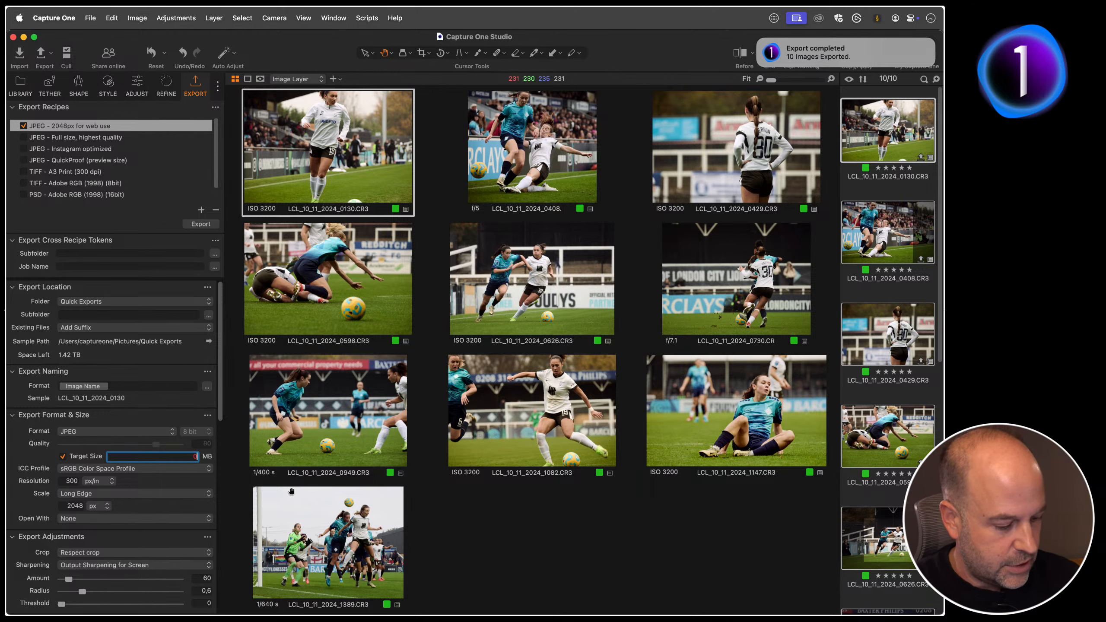
type(",5")
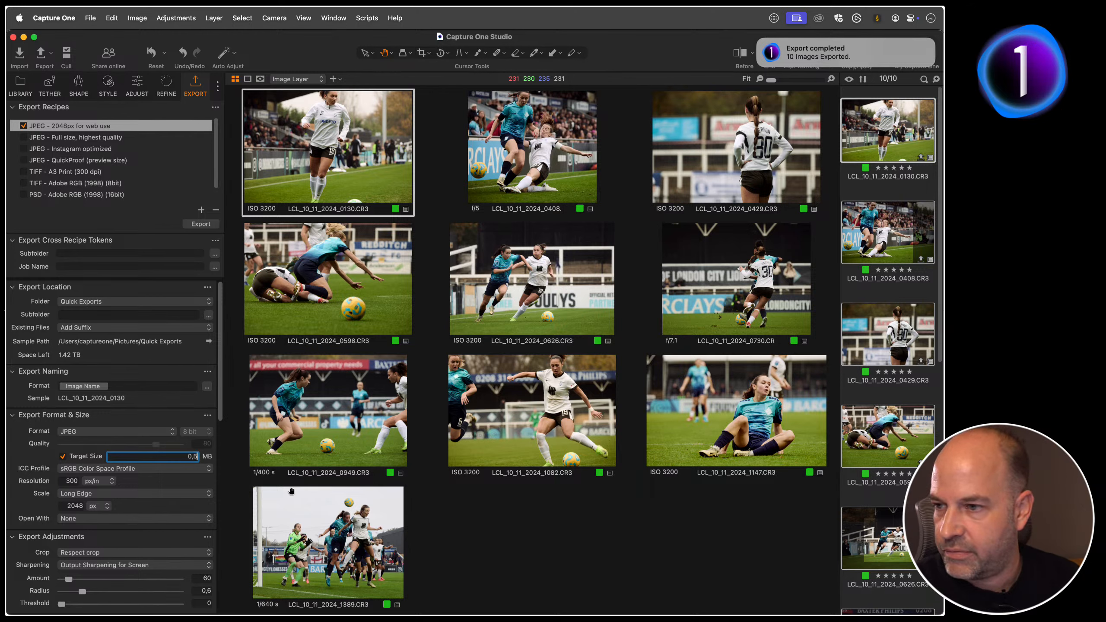
key("Tab")
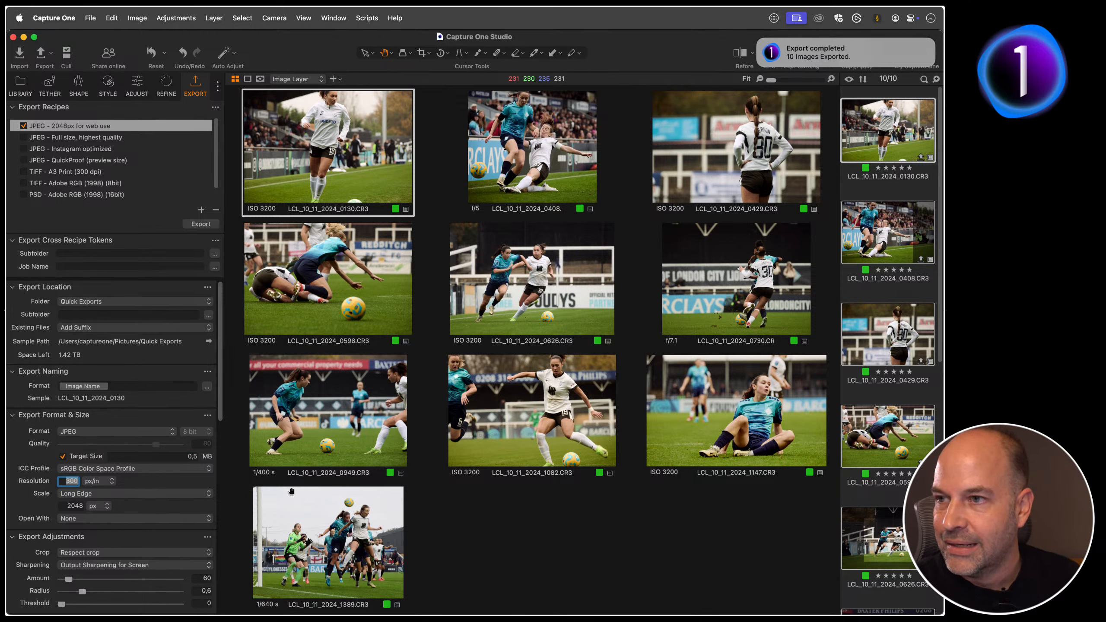
left_click(368, 173)
left_click(206, 226)
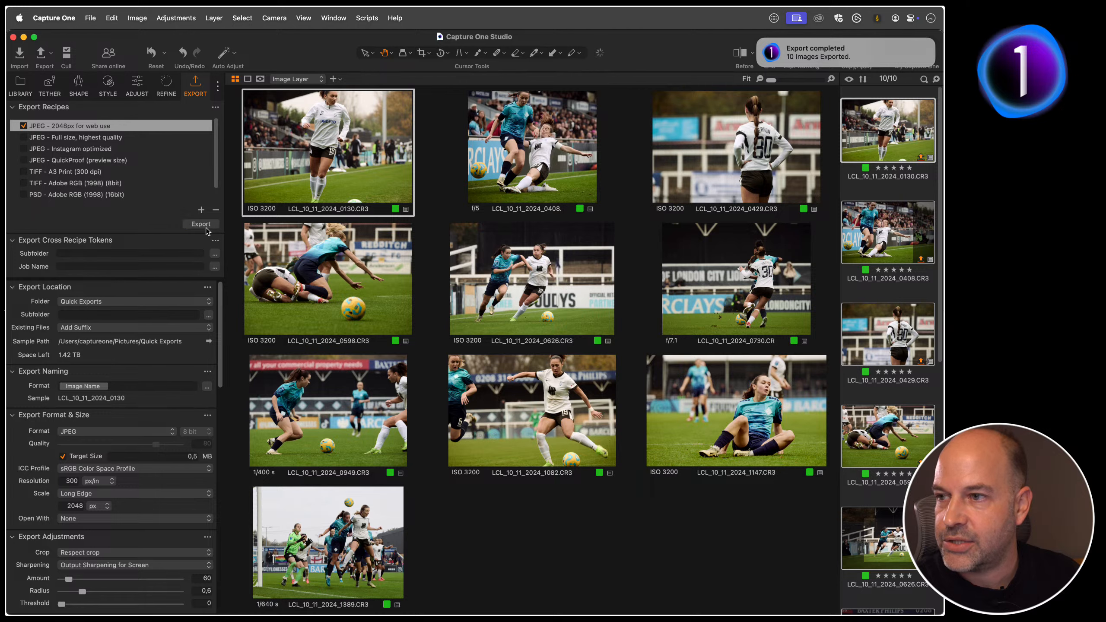
Step: Switch to Finder and compare the file sizes of the new target-size exports with those of the earlier JPEGs
key("super+Tab")
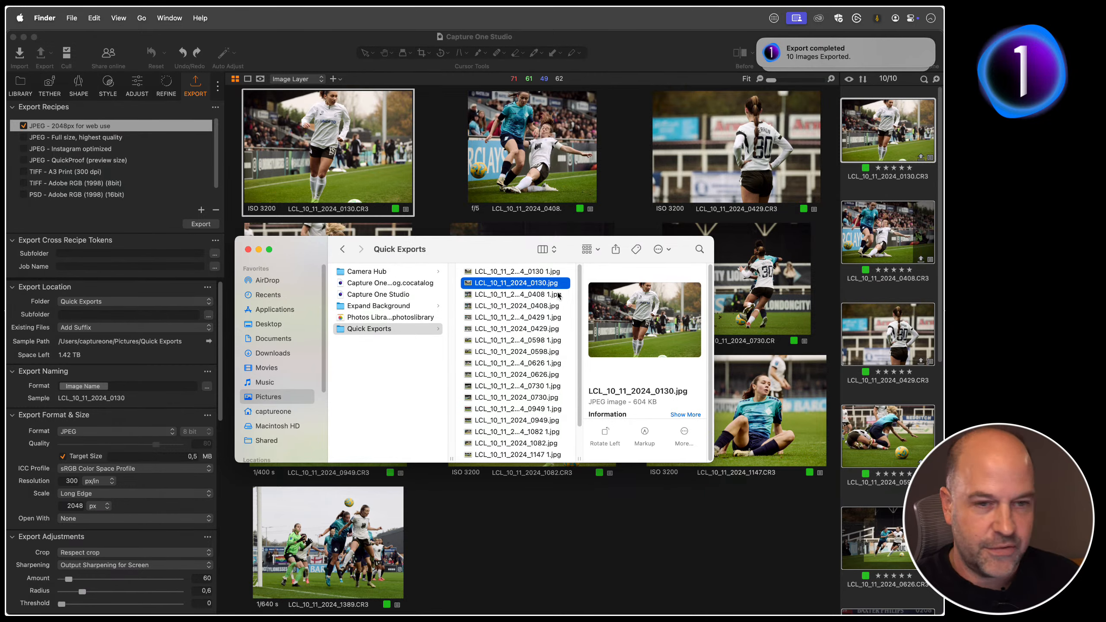
key("space")
key("space")
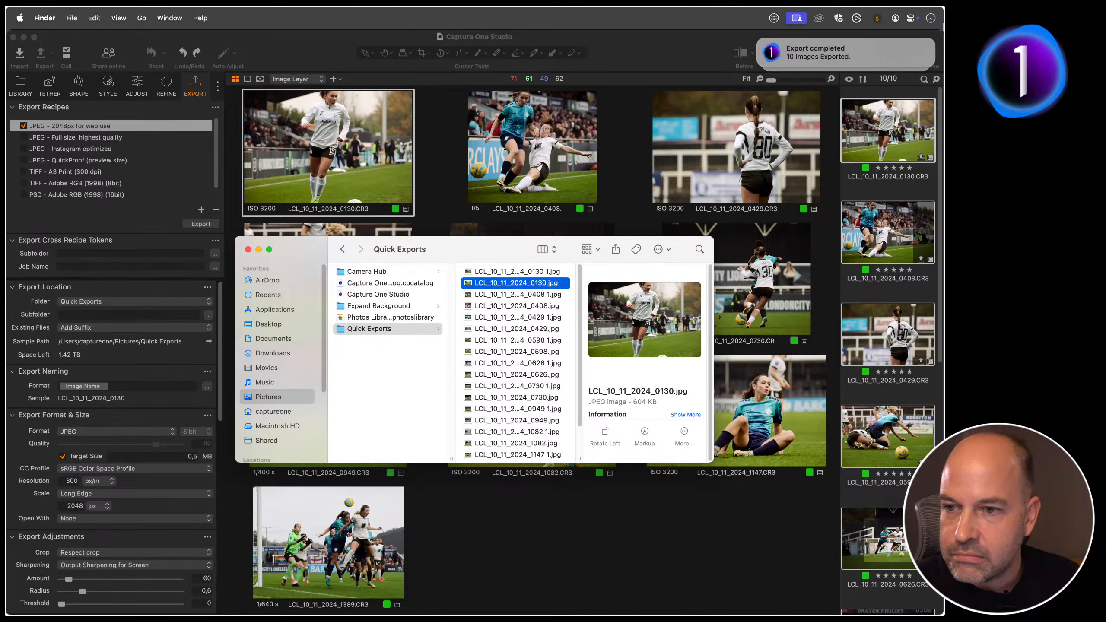
key("Up")
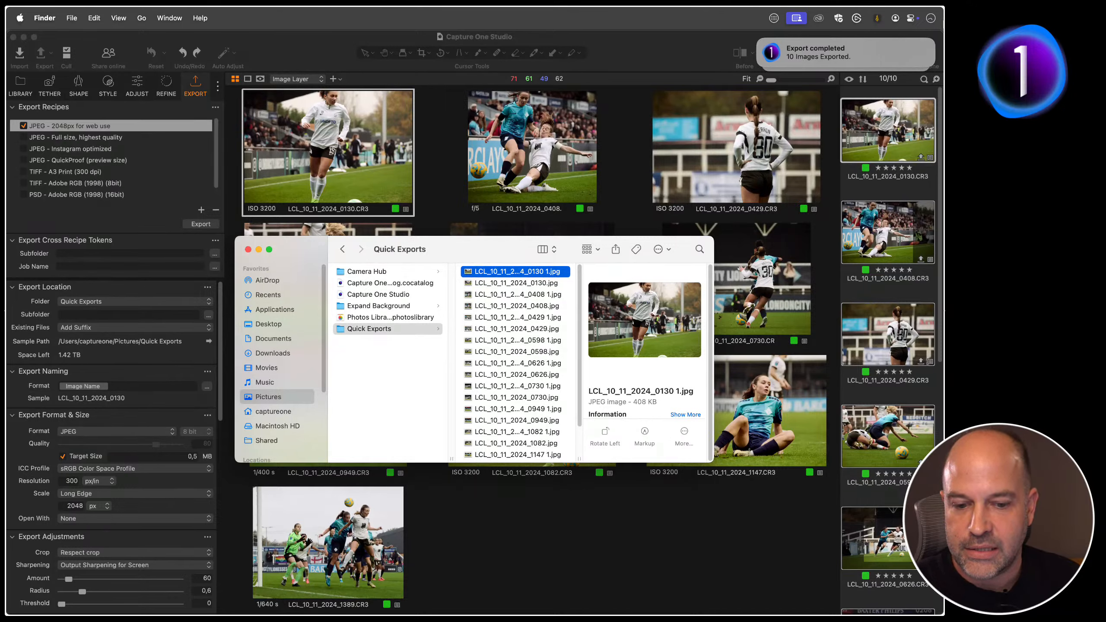
key("Down")
key("Down")
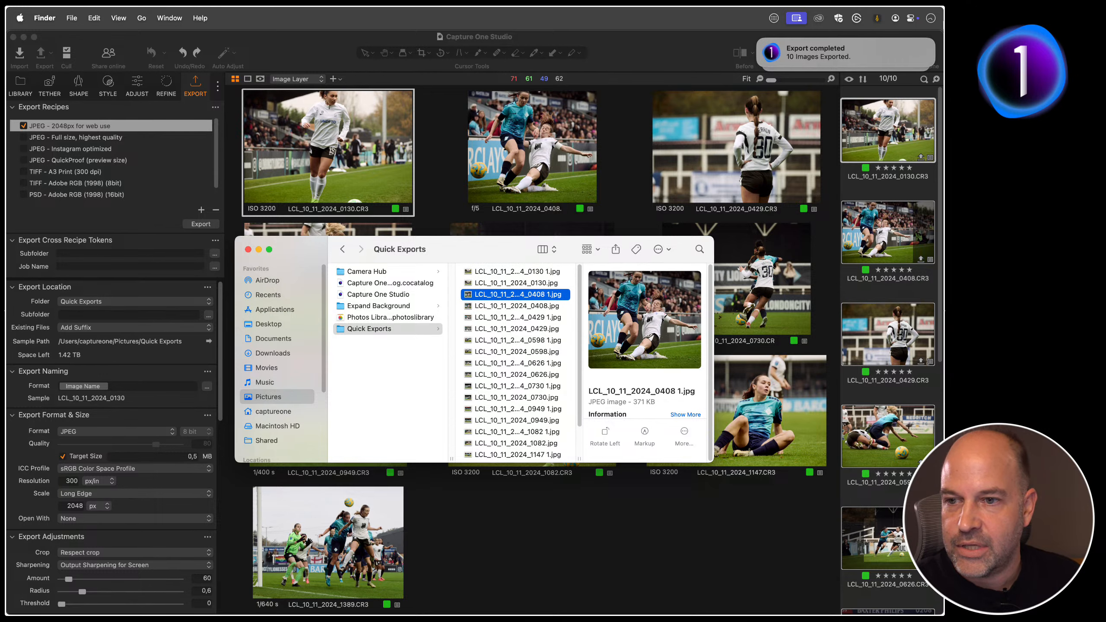
key("Down")
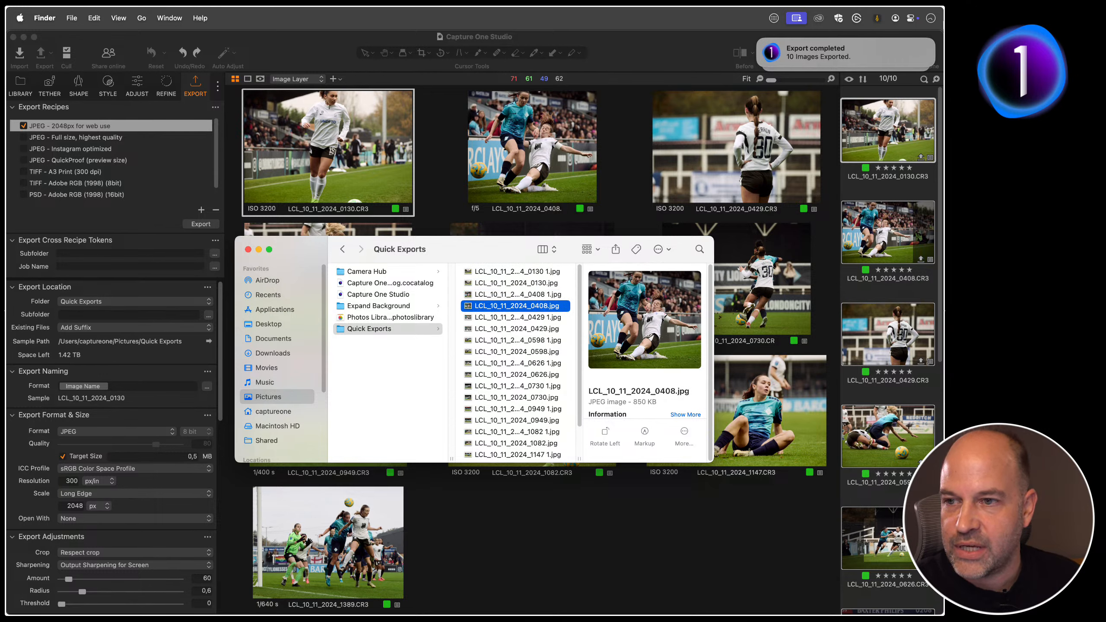
key("Up")
key("Down")
key("Down")
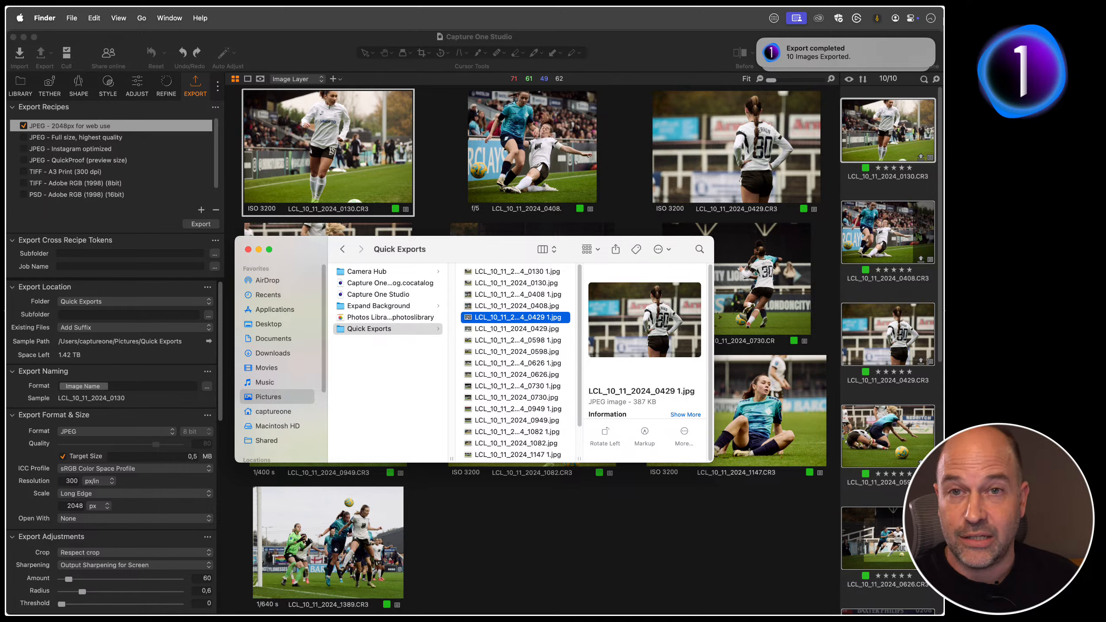
Step: Check the file sizes of the 0626 and 0730 exports in the Quick Exports folder
key("Down")
key("Down")
key("Down")
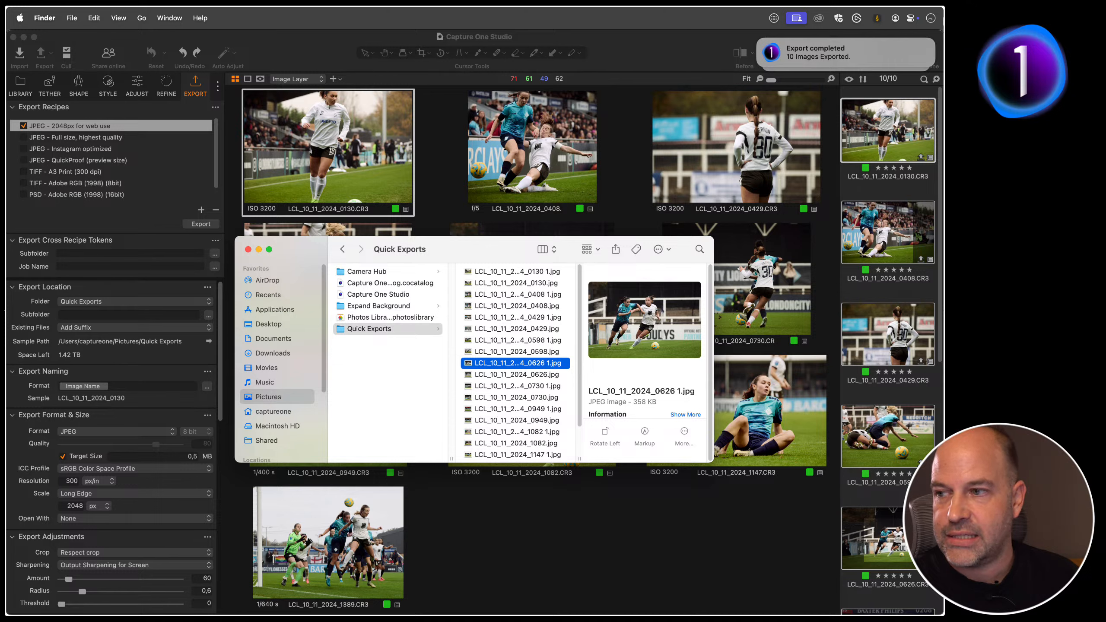
left_click(517, 374)
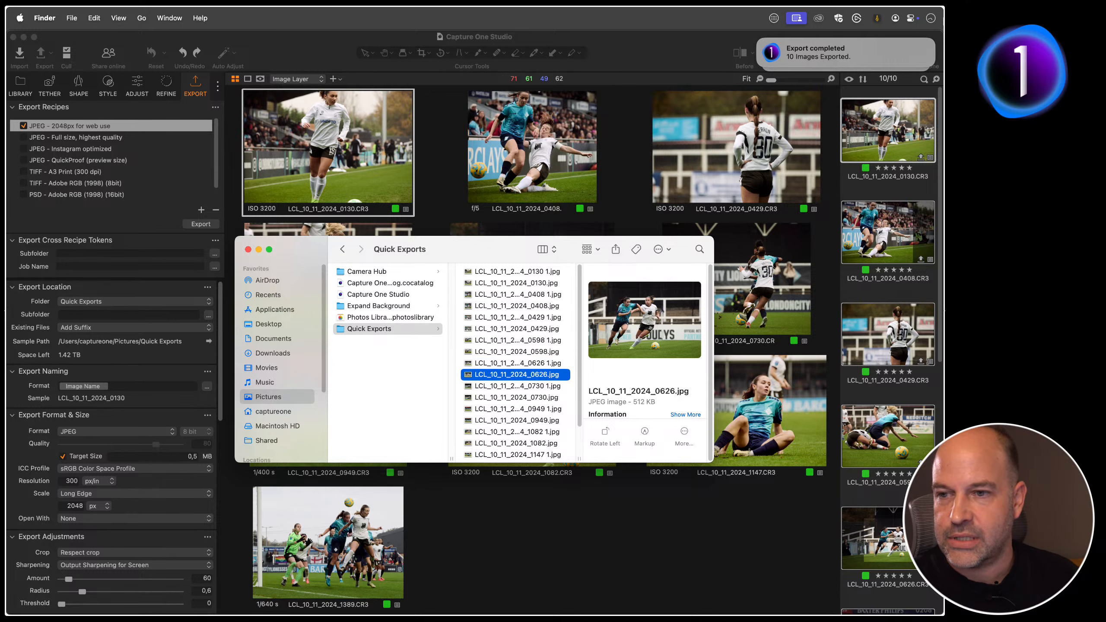
key("Down")
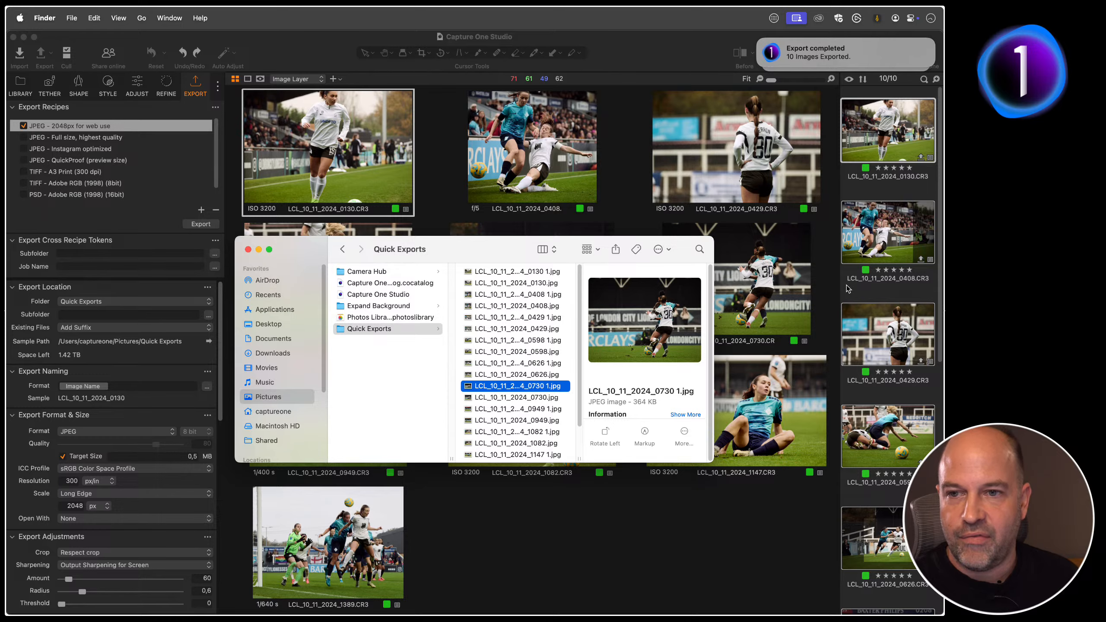
Step: Return to Capture One and review the football images one by one, from LCL_10_11_2024_0408 to LCL_10_11_2024_1147
left_click(861, 292)
left_click(891, 246)
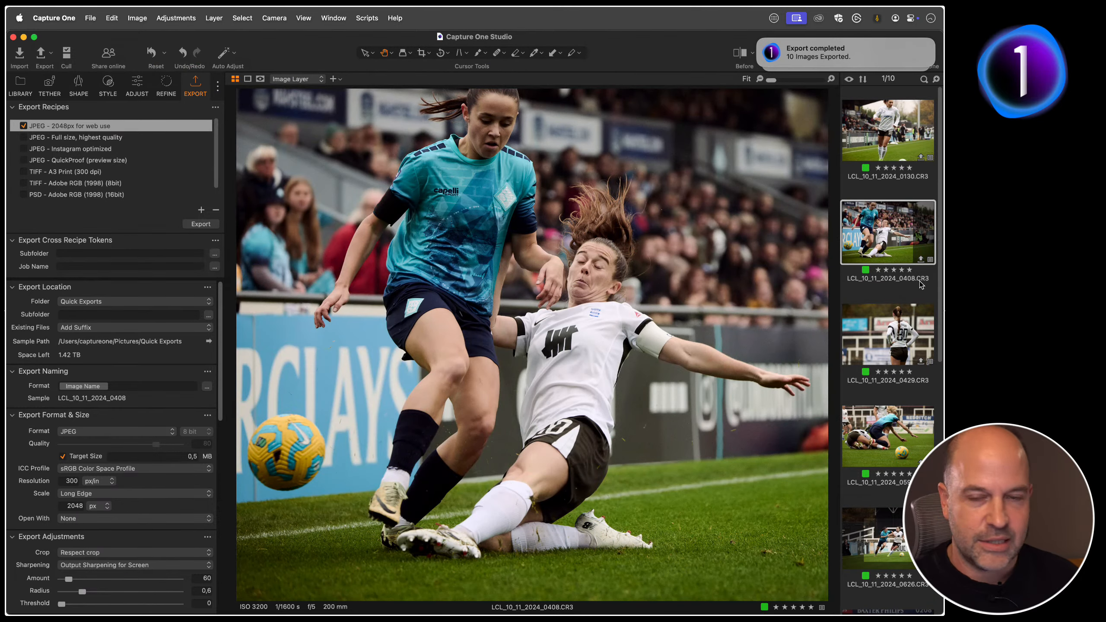
key("Up")
key("Down")
key("Down")
key("Down")
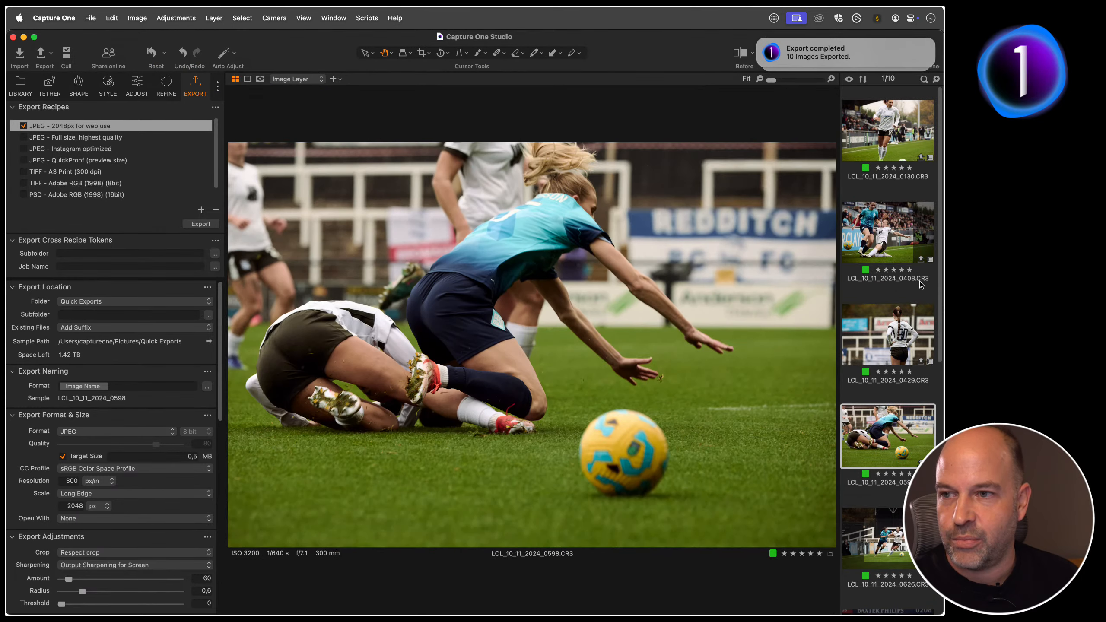
key("Down")
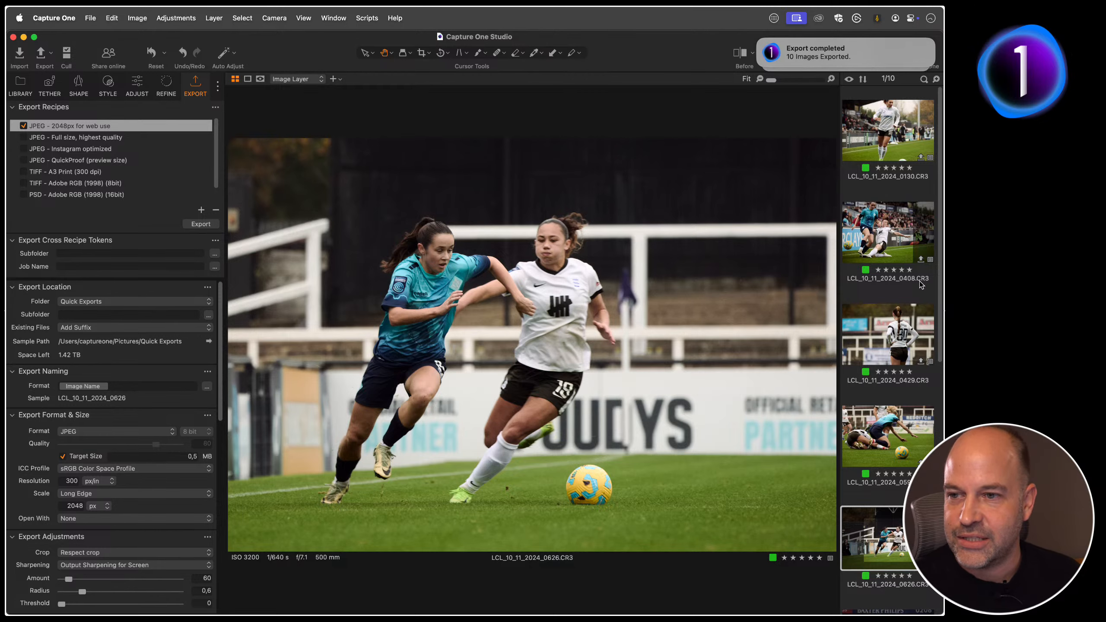
key("Down")
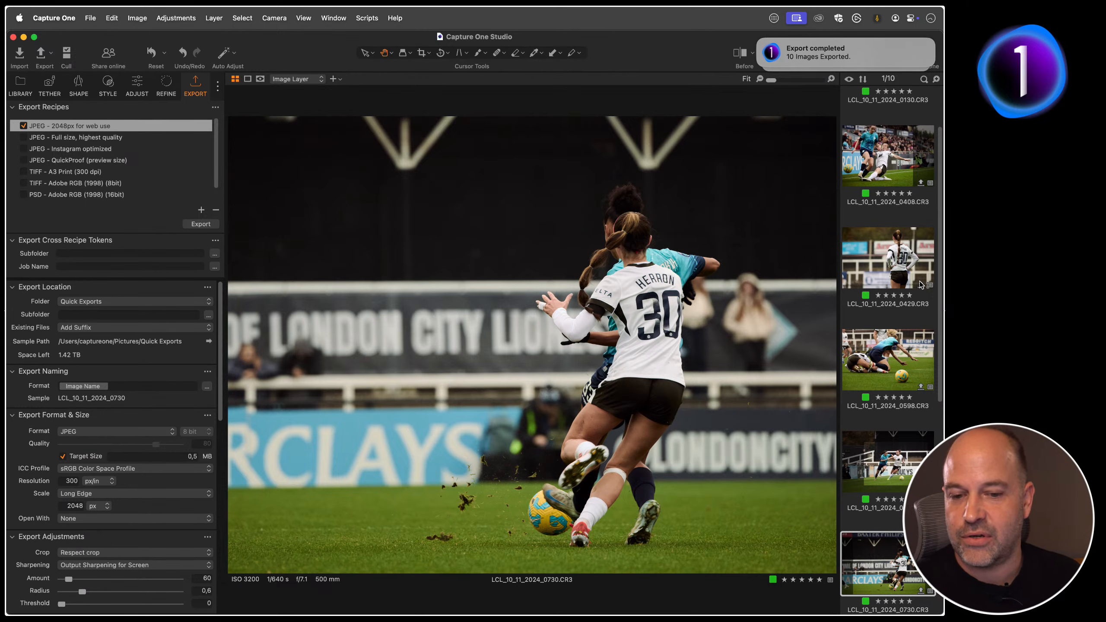
key("Down")
key("Down")
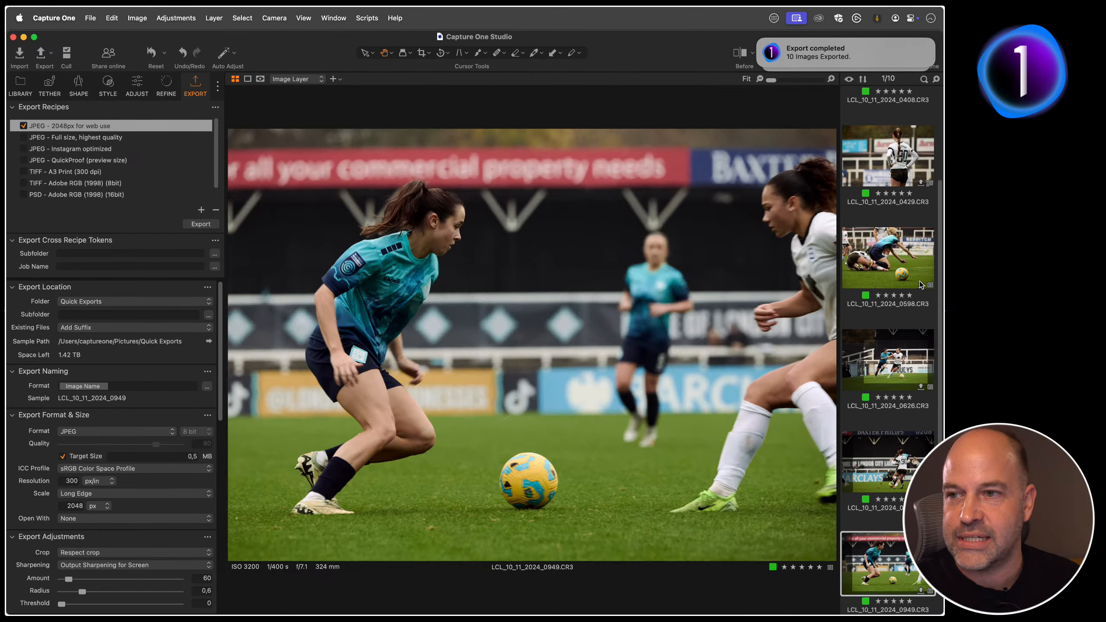
key("Down")
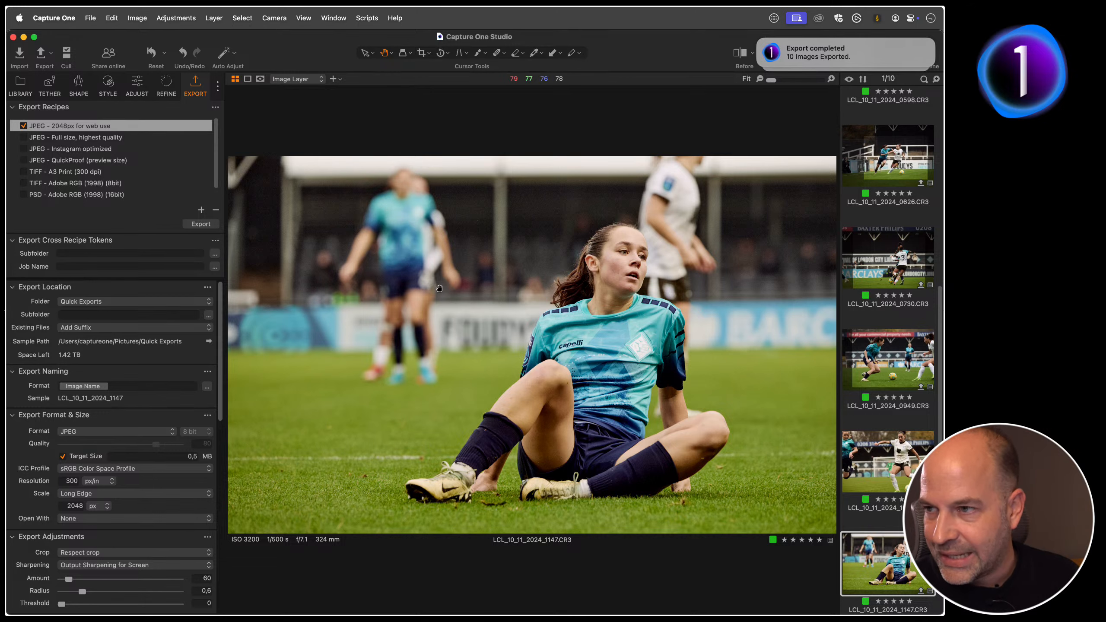
Step: Open the church image in the Loupe Magnifer collection and expand the Keystone tool
left_click(22, 85)
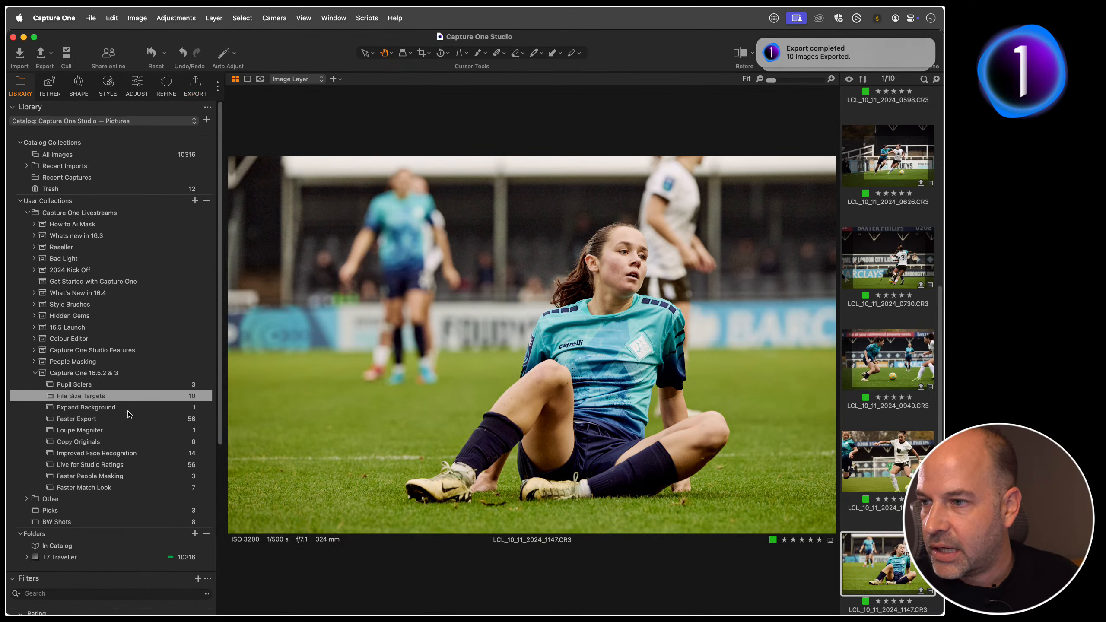
left_click(110, 431)
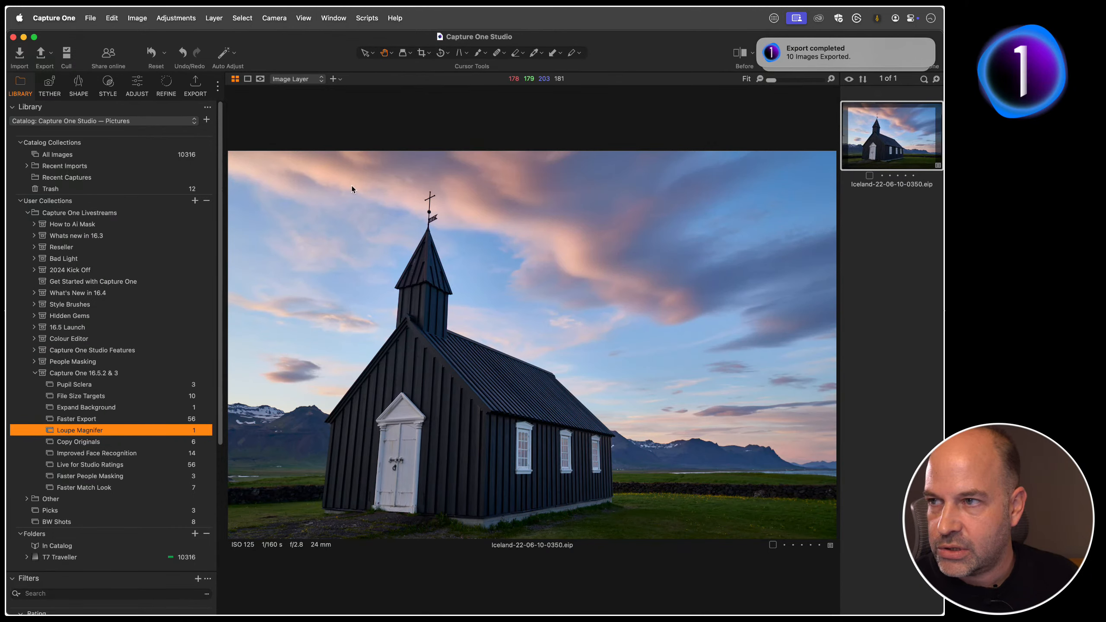
left_click(138, 87)
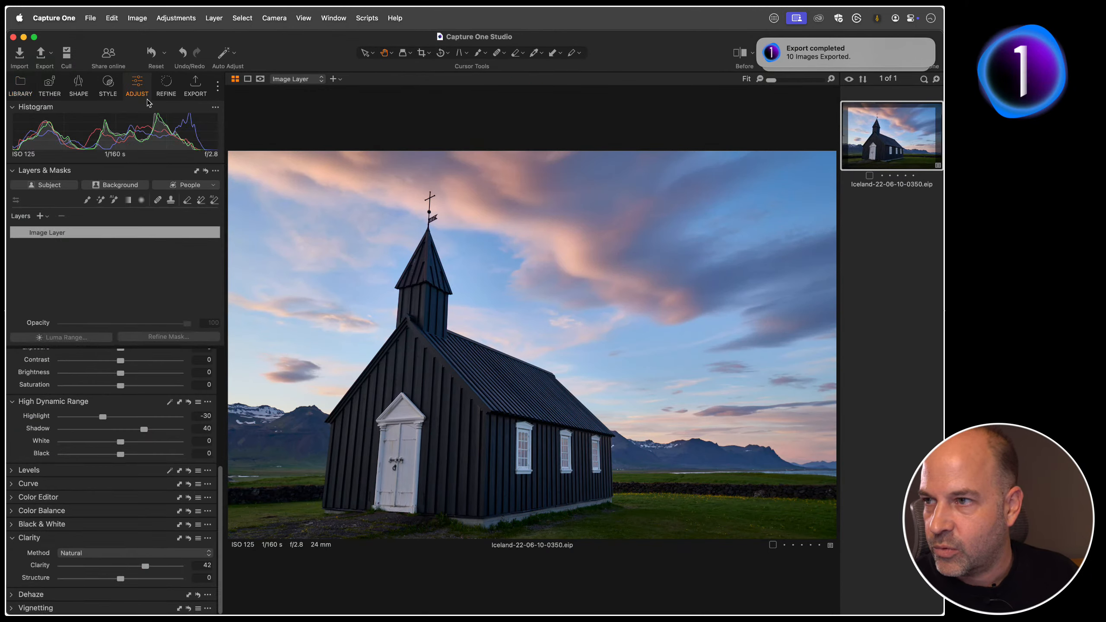
left_click(79, 89)
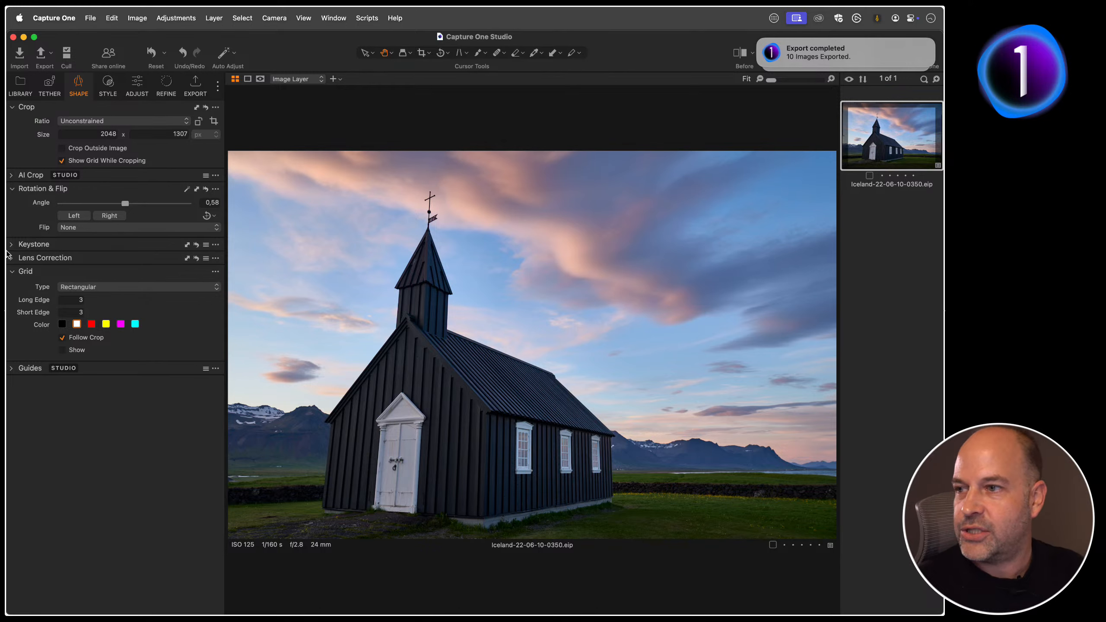
left_click(18, 245)
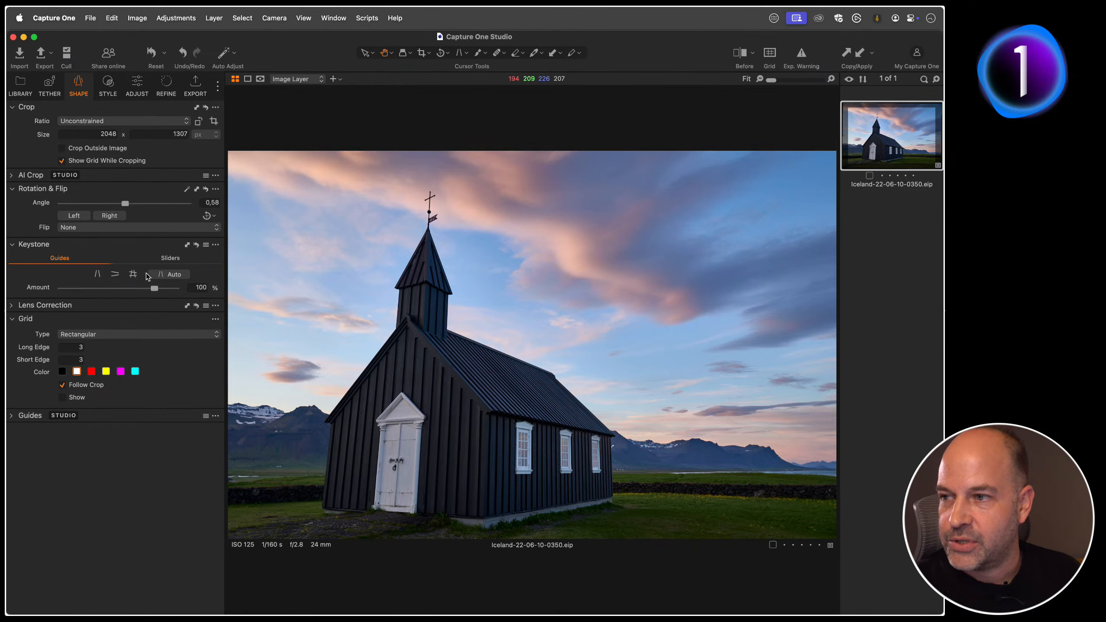
Step: Try the automatic vertical keystone correction on the church image, and reset the keystone and rotation adjustments
left_click(97, 274)
left_click(115, 274)
left_click(133, 274)
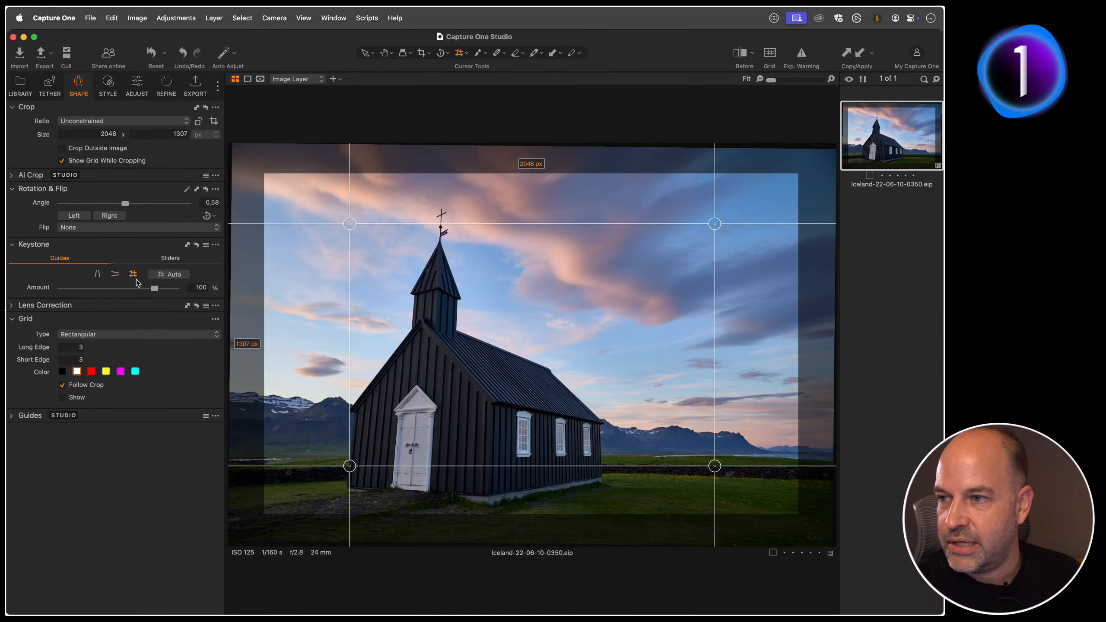
left_click(104, 274)
left_click(166, 279)
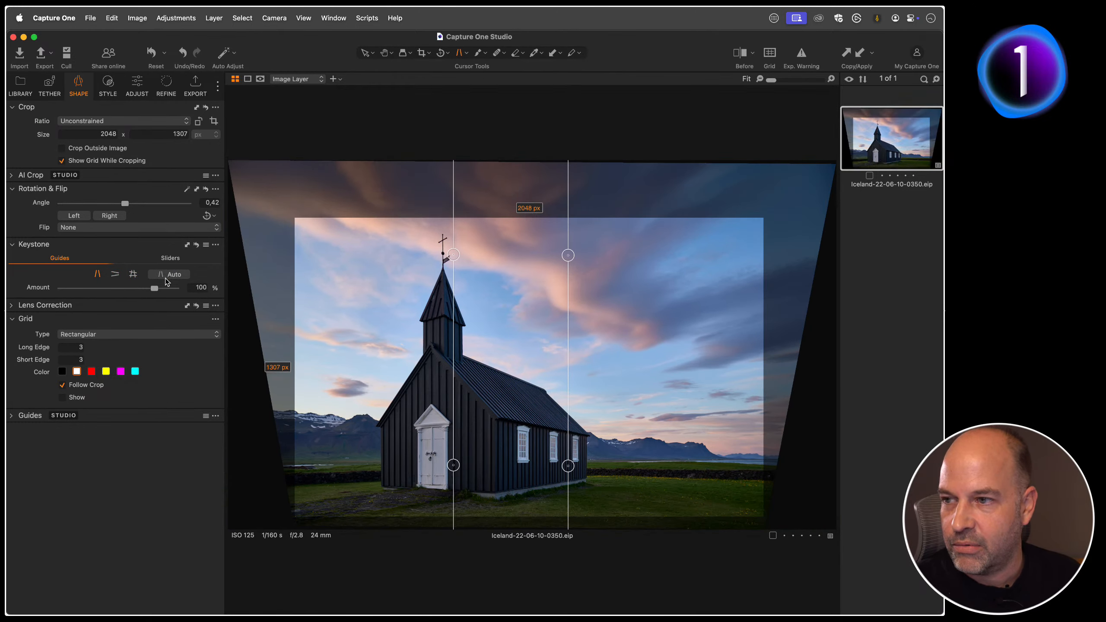
left_click(196, 246)
left_click(206, 189)
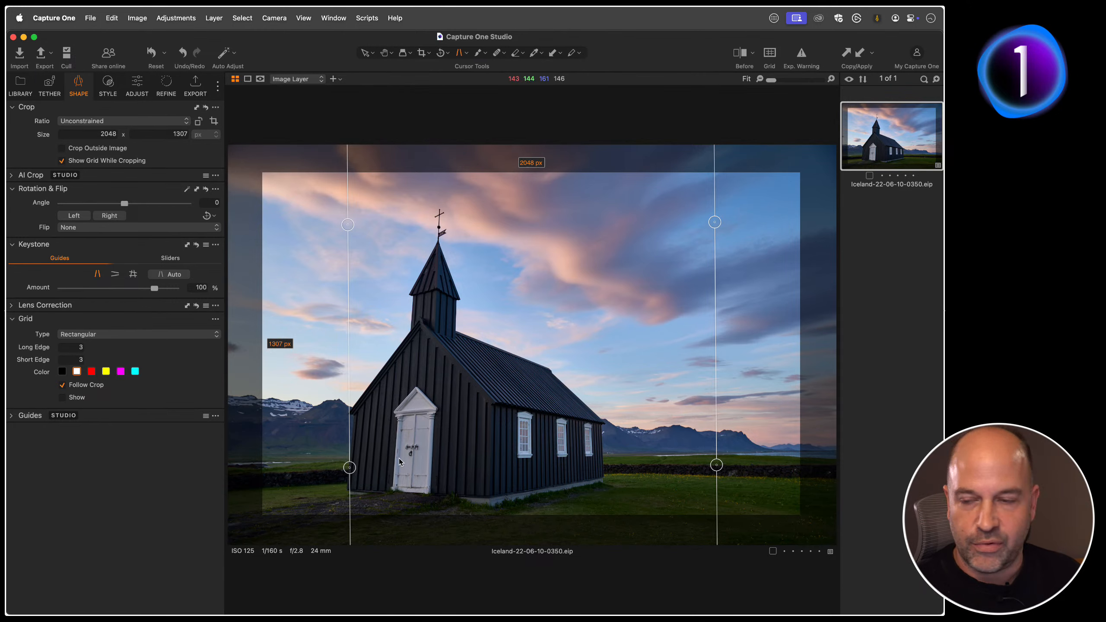
Step: Align the two vertical keystone guides with the church's outer wall edges and apply the correction
mouse_move(353, 472)
left_mouse_down()
mouse_move(339, 464)
mouse_move(348, 488)
left_mouse_up()
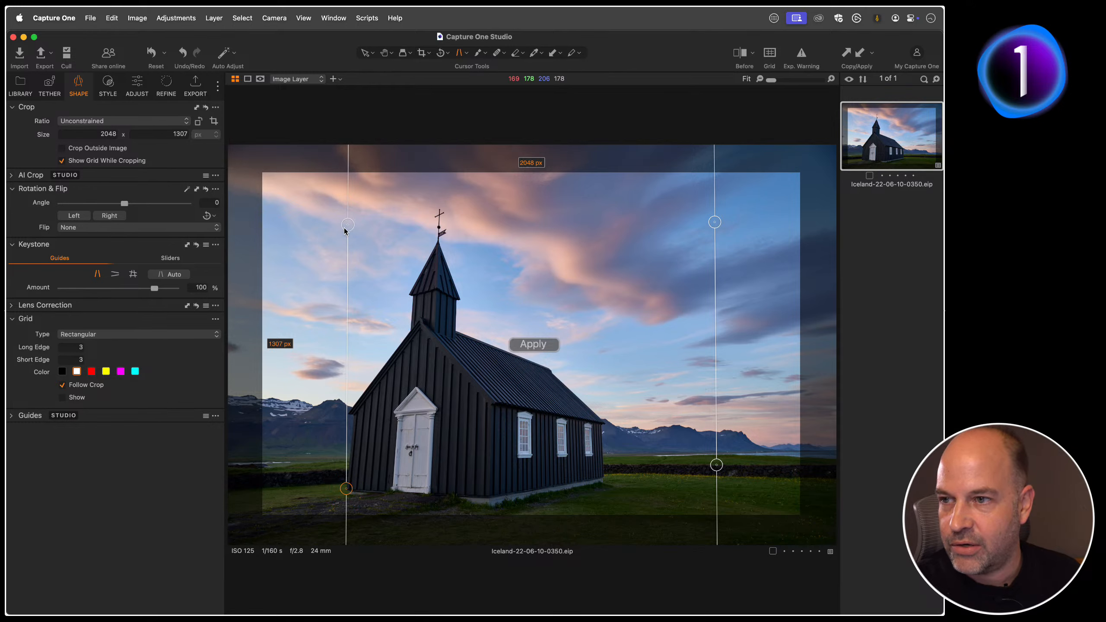
left_click_drag(347, 225, 354, 417)
left_click_drag(717, 465, 603, 477)
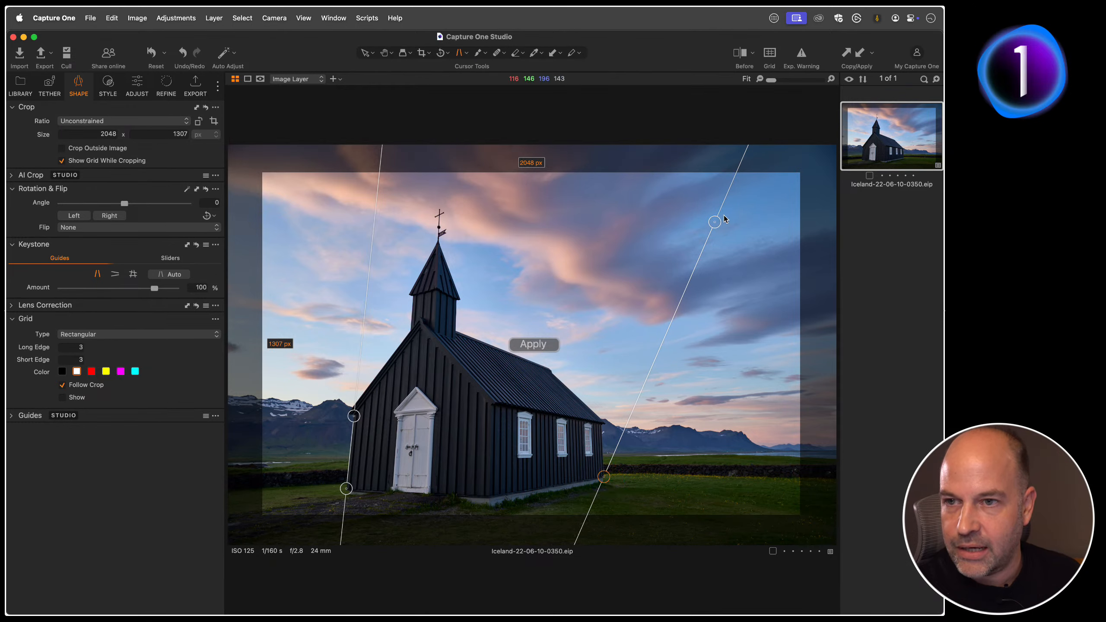
left_click_drag(715, 222, 601, 425)
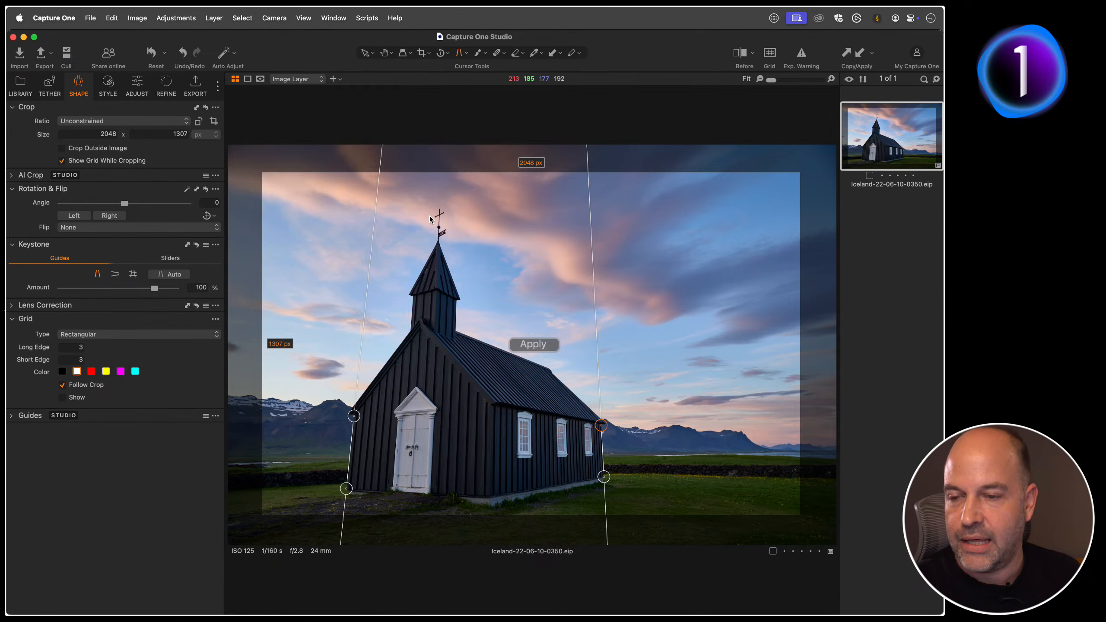
double_click(614, 431)
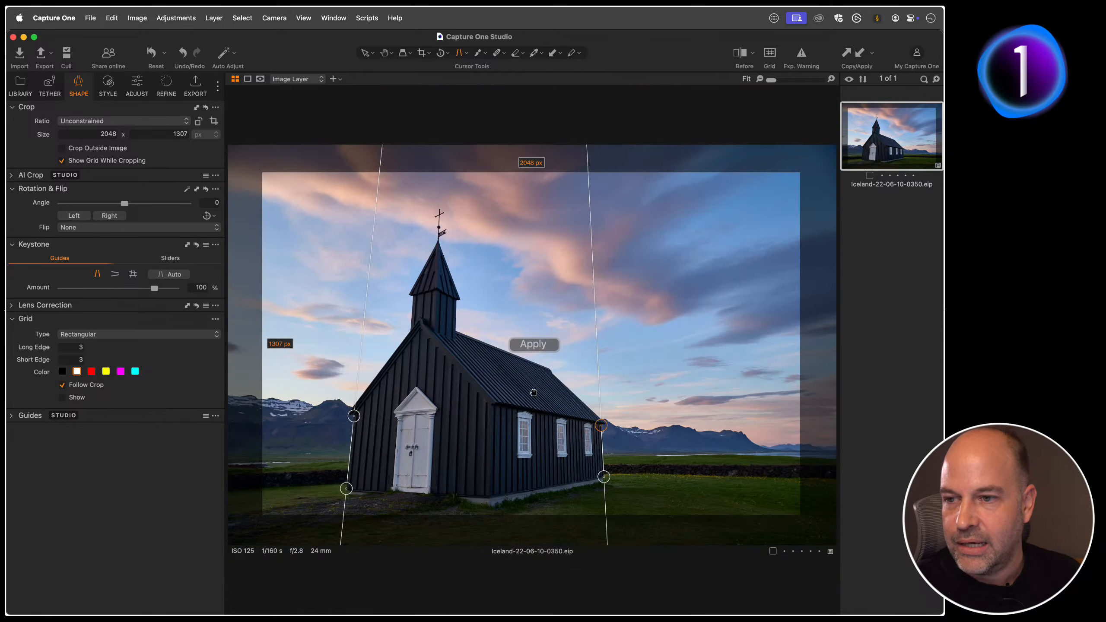
double_click(539, 391)
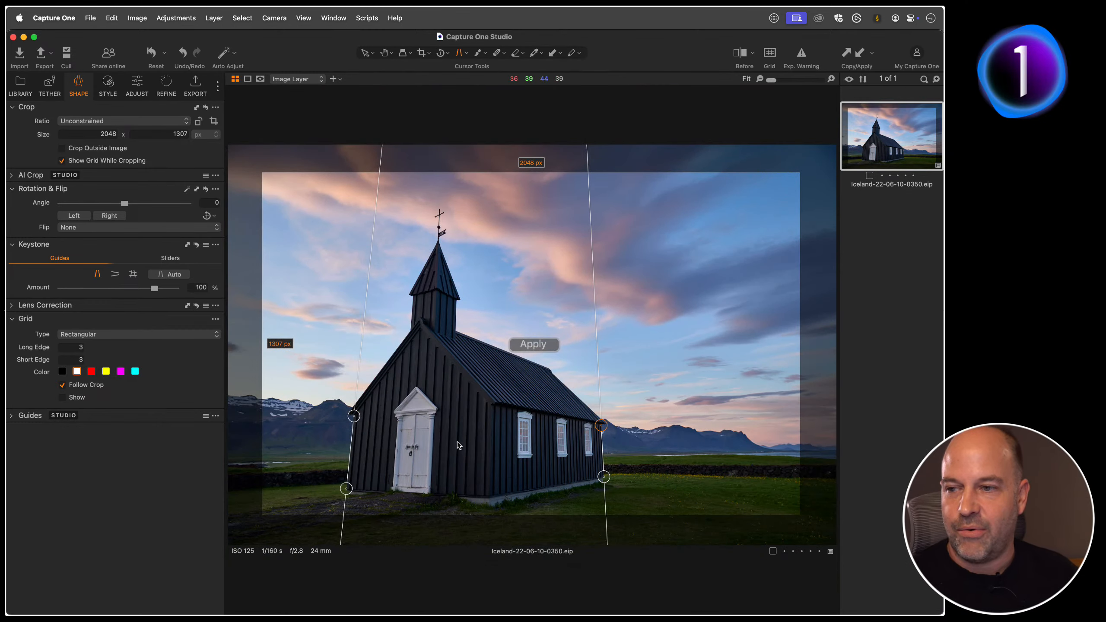
left_click(534, 345)
key("h")
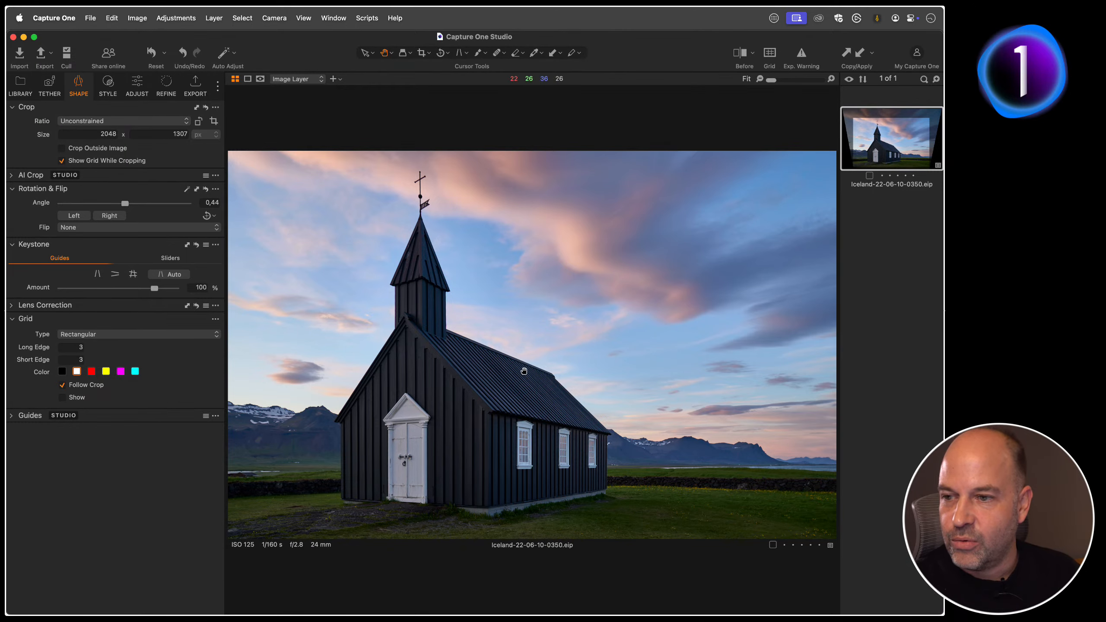
Step: Set the church image's keystone Aspect value to 2 with the Keystone sliders
left_click(98, 275)
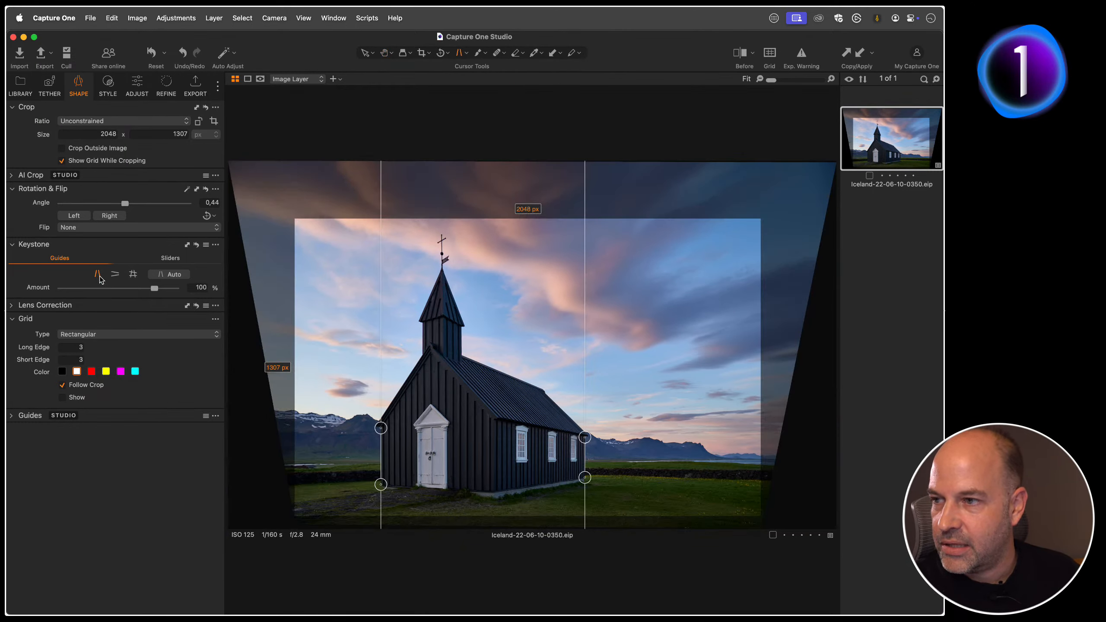
left_click(166, 259)
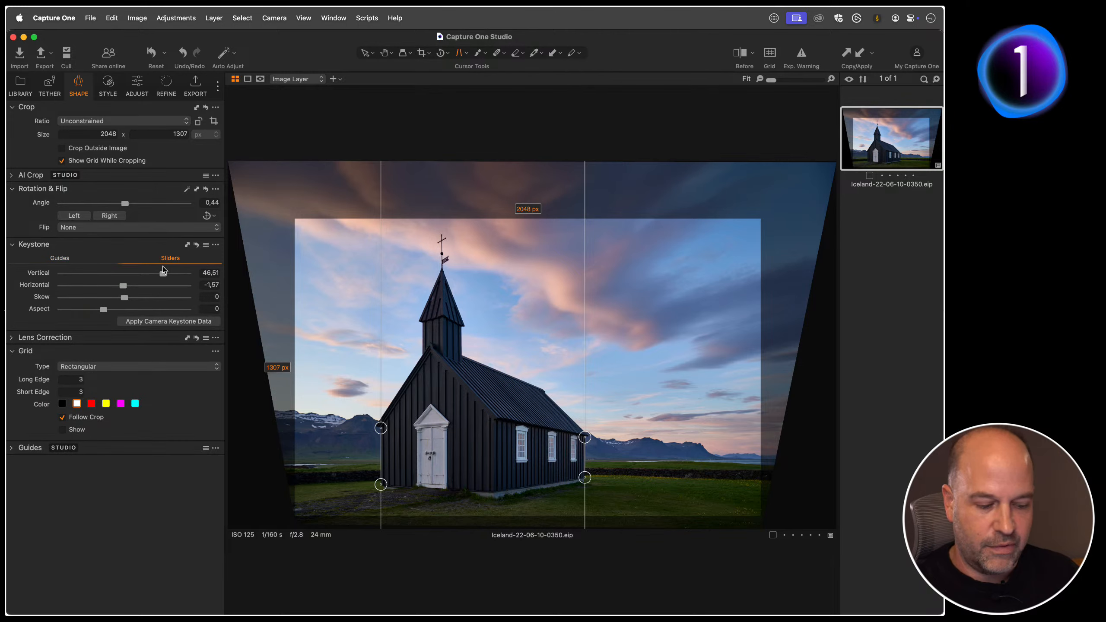
key("h")
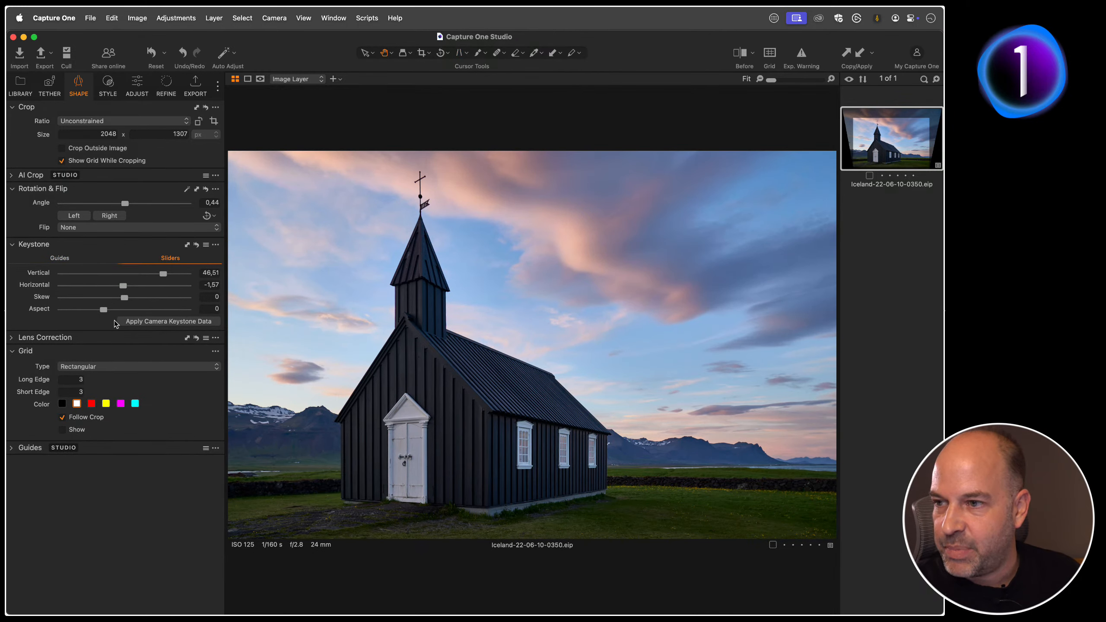
left_click_drag(104, 310, 102, 310)
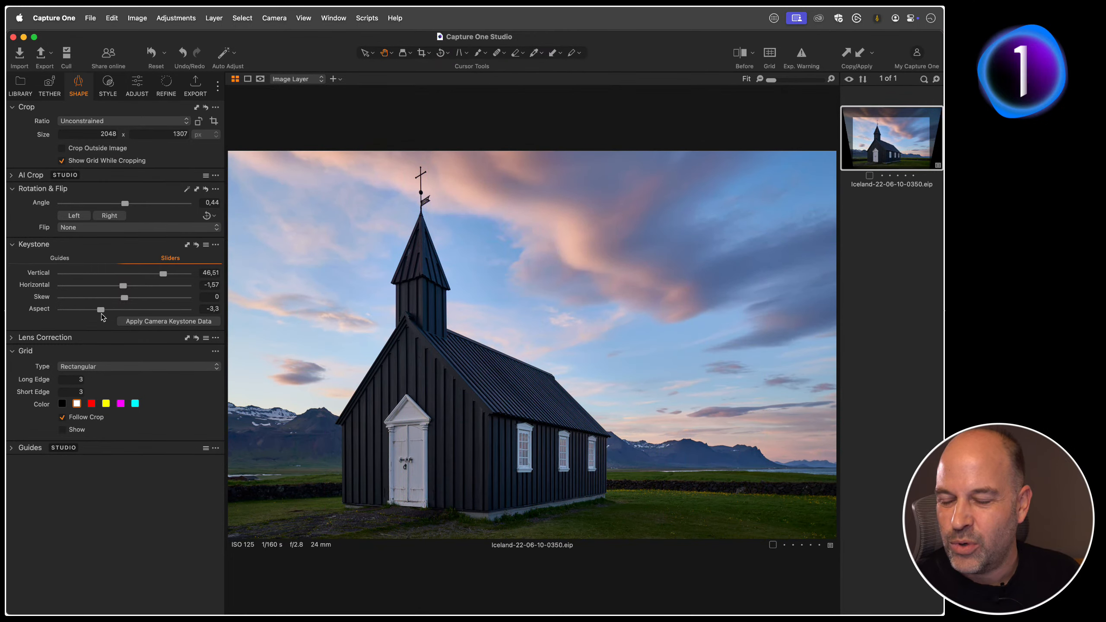
left_click(105, 311)
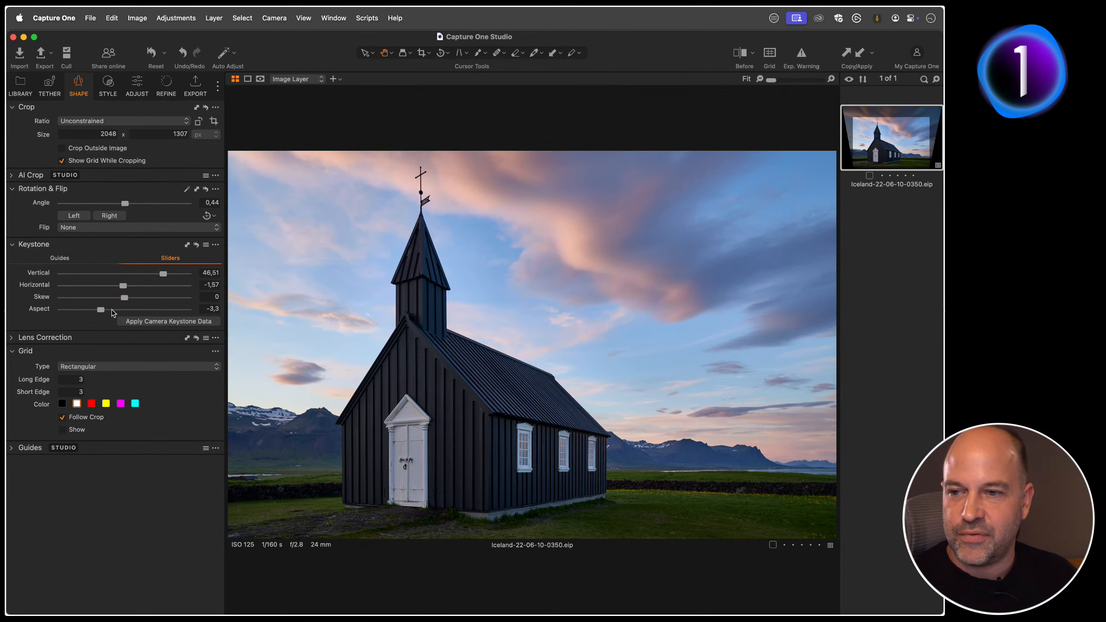
left_click_drag(107, 311, 102, 310)
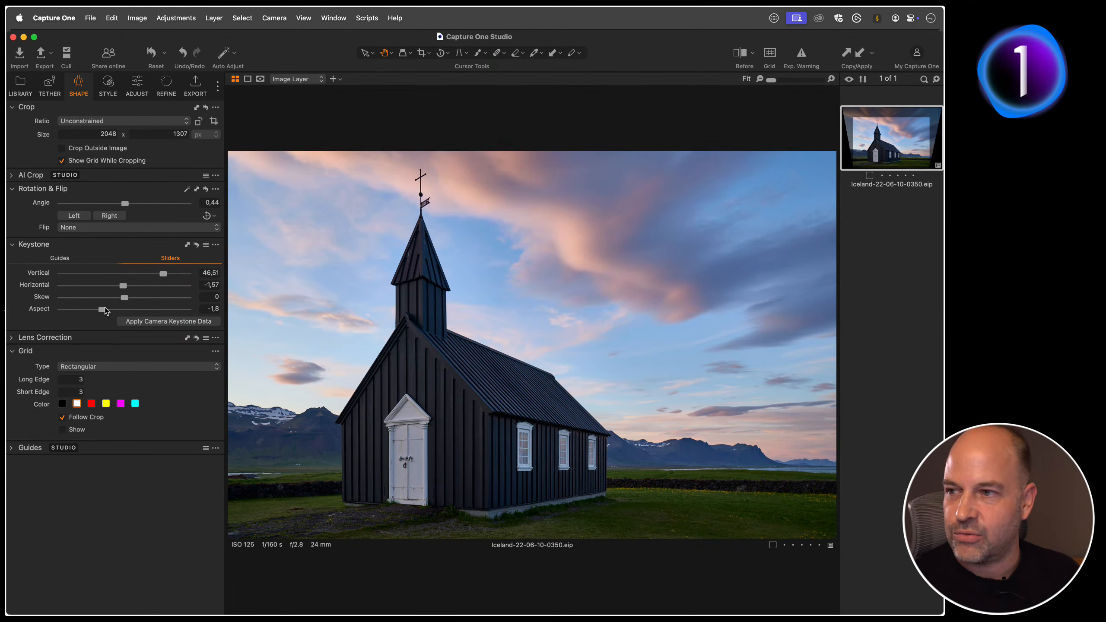
left_click_drag(105, 311, 103, 311)
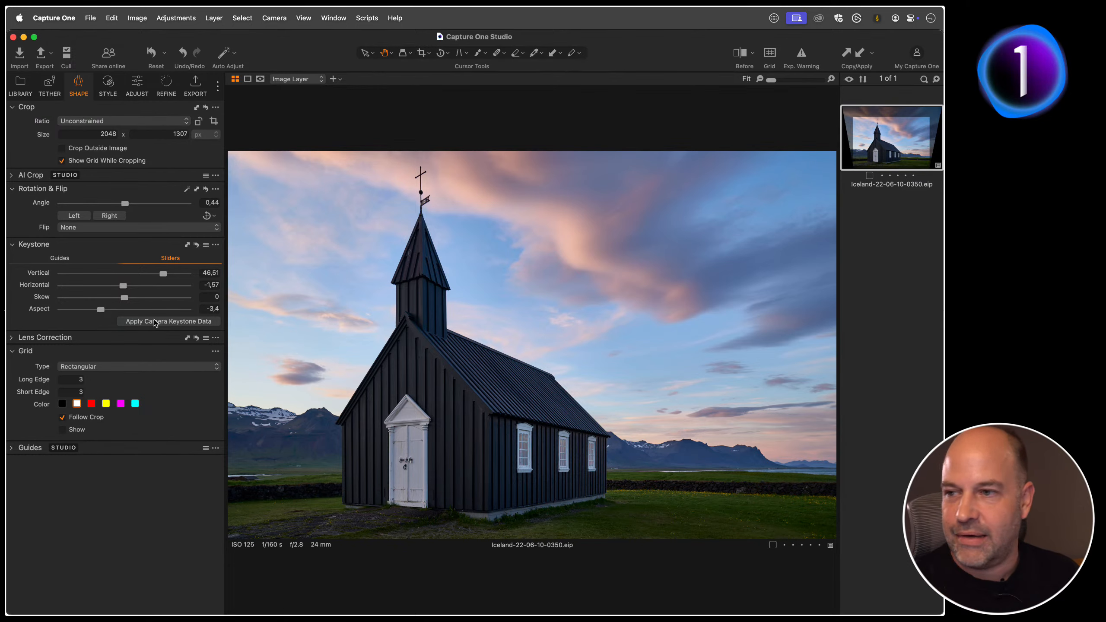
mouse_move(103, 310)
left_mouse_down()
mouse_move(43, 314)
mouse_move(224, 313)
mouse_move(107, 318)
left_mouse_up()
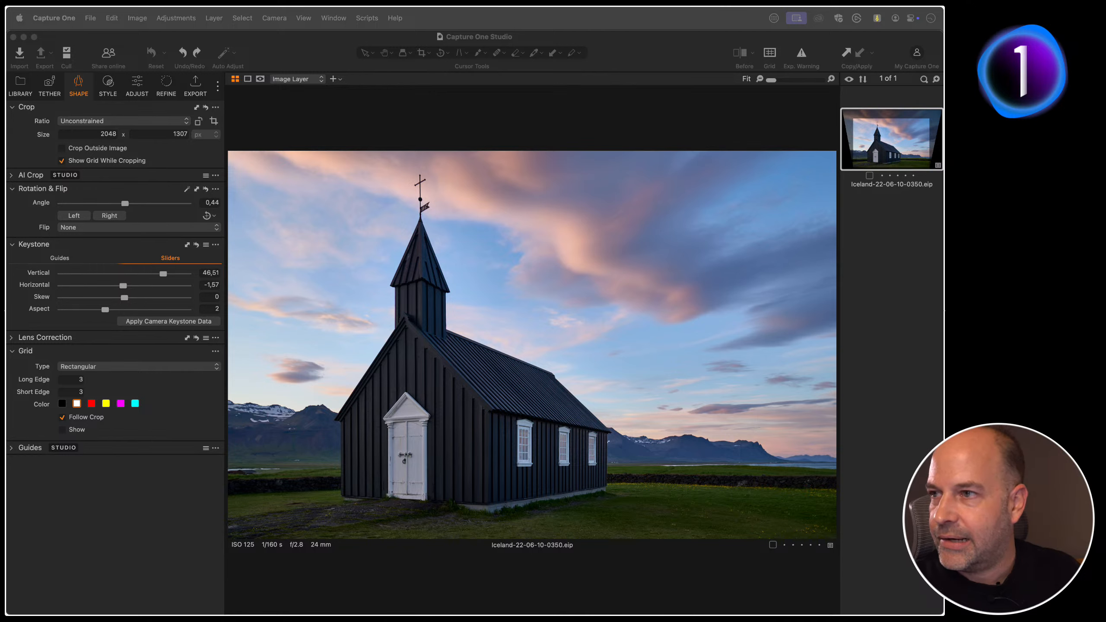
Step: Return to the catalog library and open the Cloud Settings window, moving it slightly higher
left_click(21, 88)
left_click(22, 88)
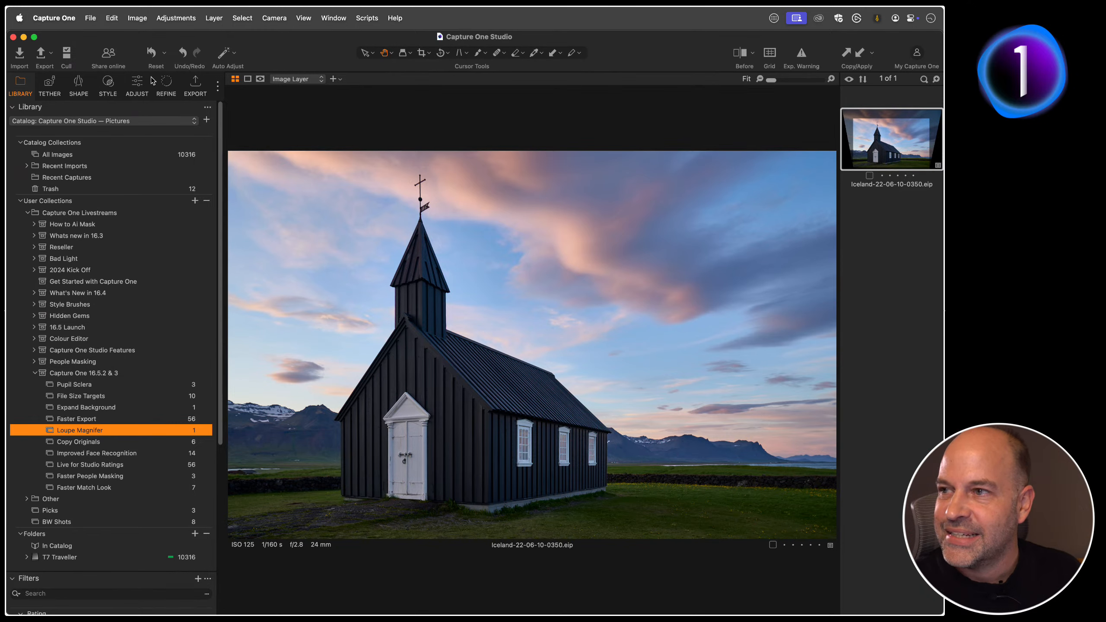
left_click(68, 19)
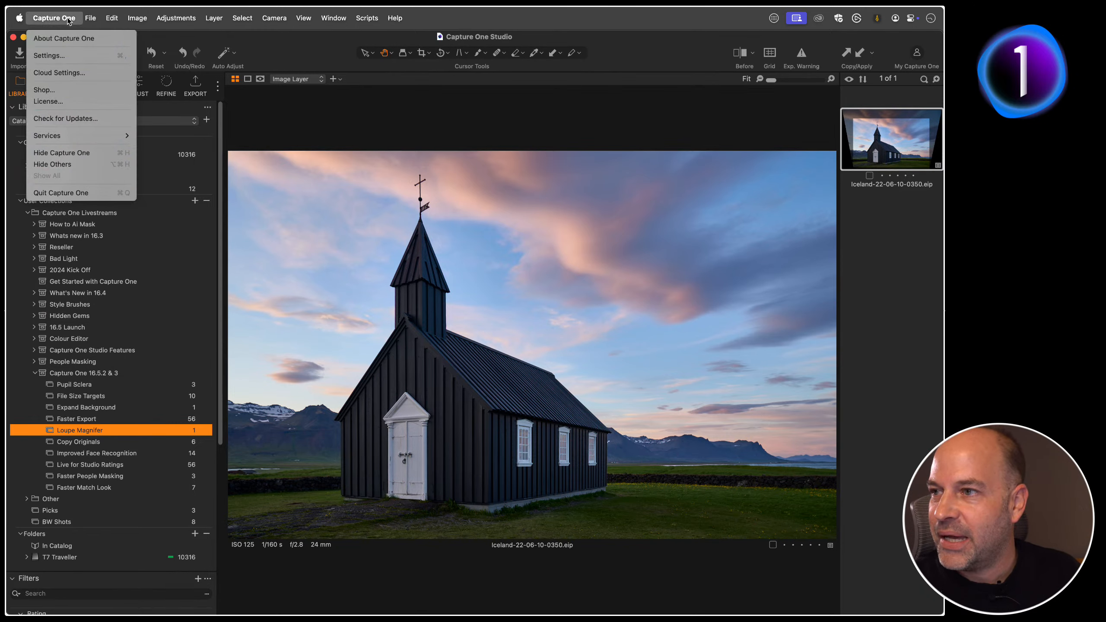
left_click(76, 72)
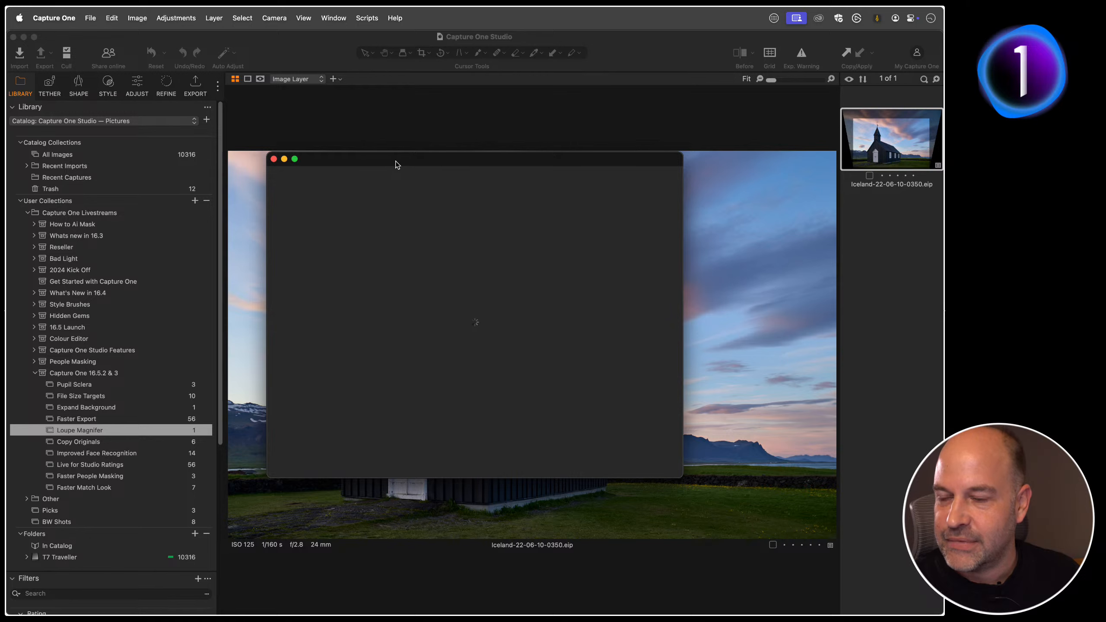
left_click_drag(395, 164, 385, 133)
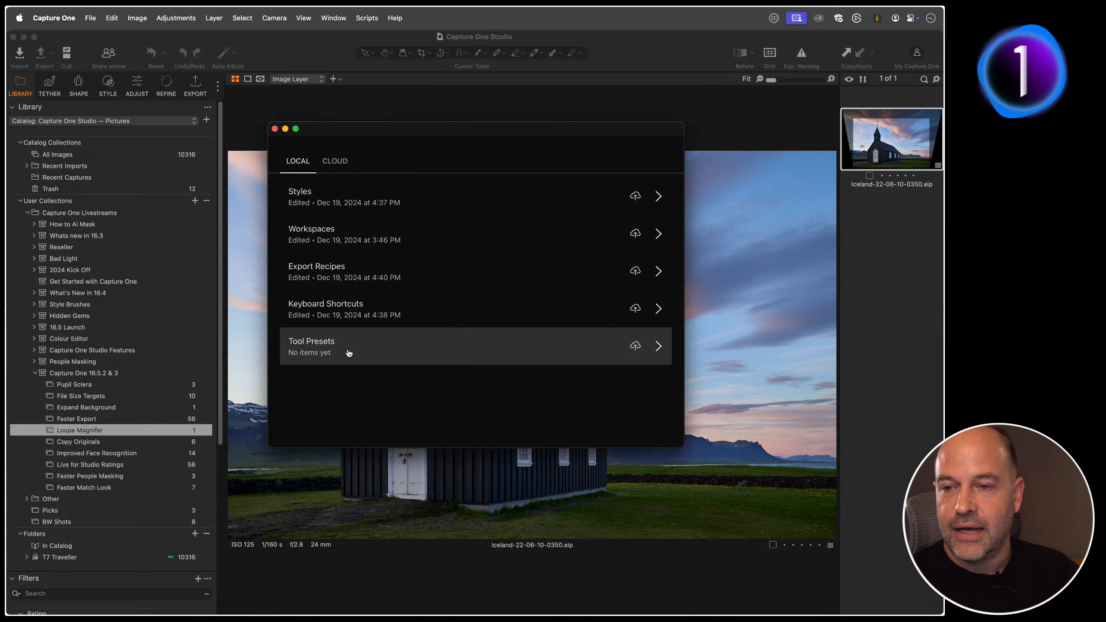
Step: Download the Match Look tool preset from the Cloud Settings window's cloud storage to this computer
left_click(343, 162)
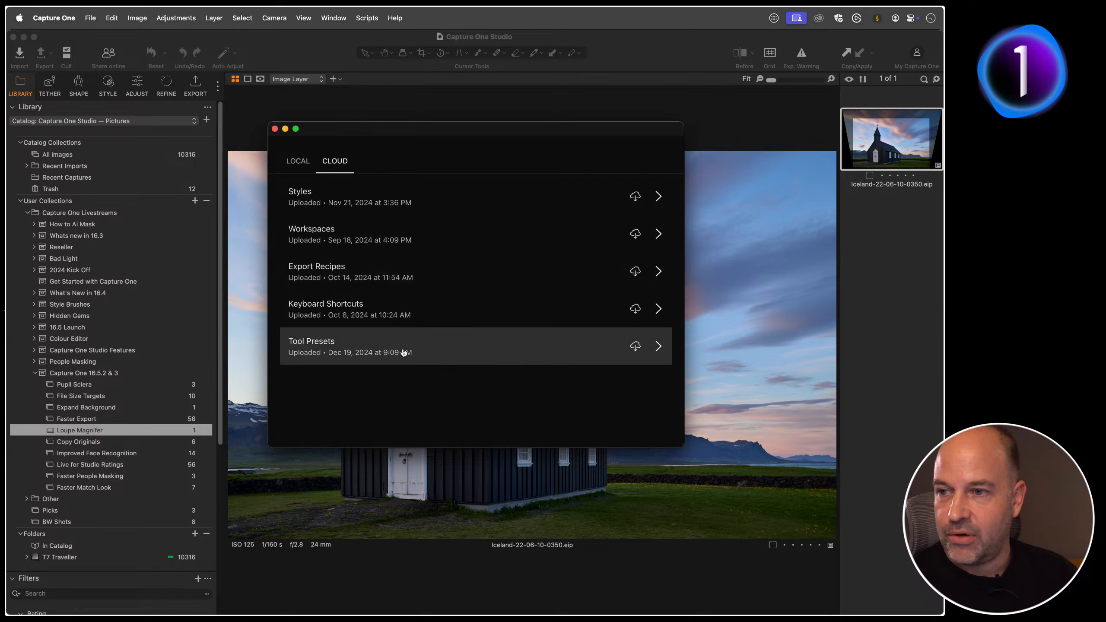
left_click(456, 355)
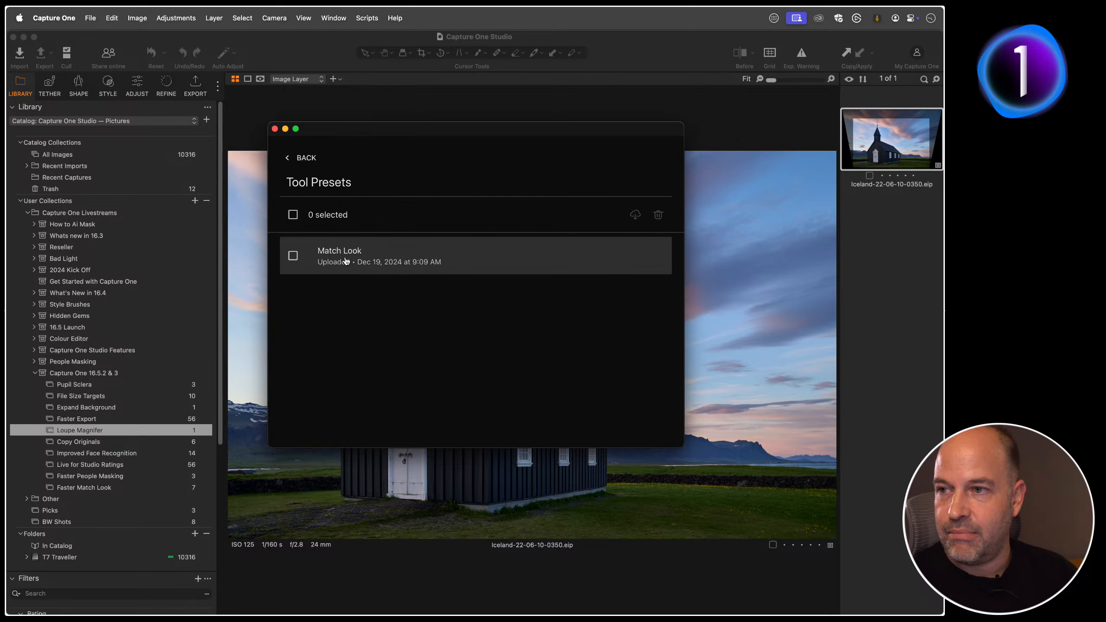
left_click(293, 255)
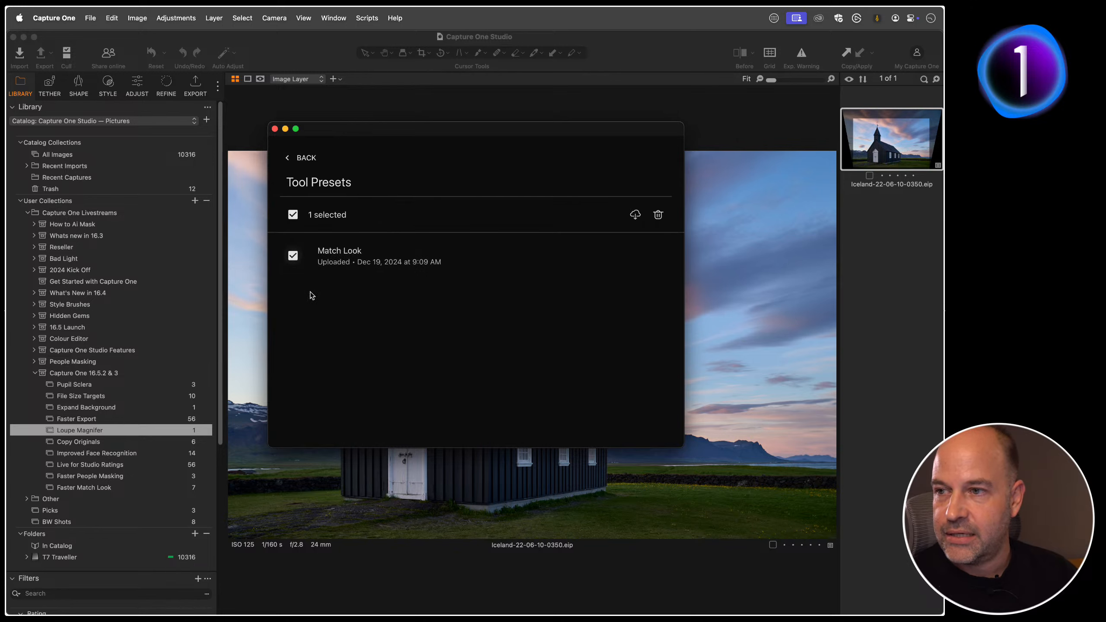
left_click(636, 215)
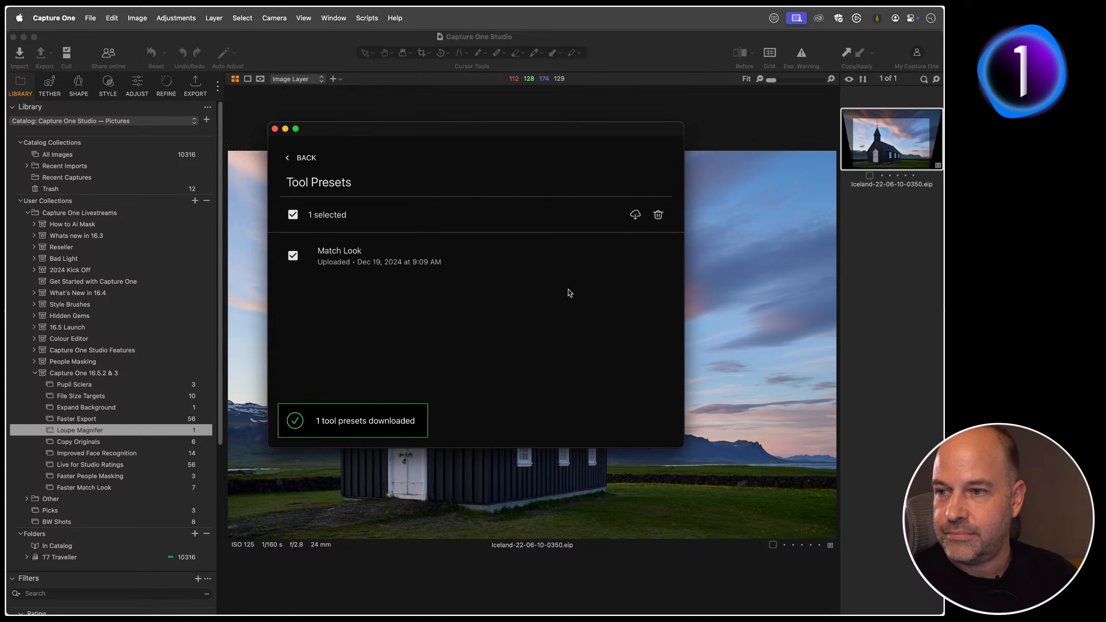
Step: Show the adjustment tools and examine the presets available for the Match Look tool without applying one
left_click(141, 85)
left_click(138, 87)
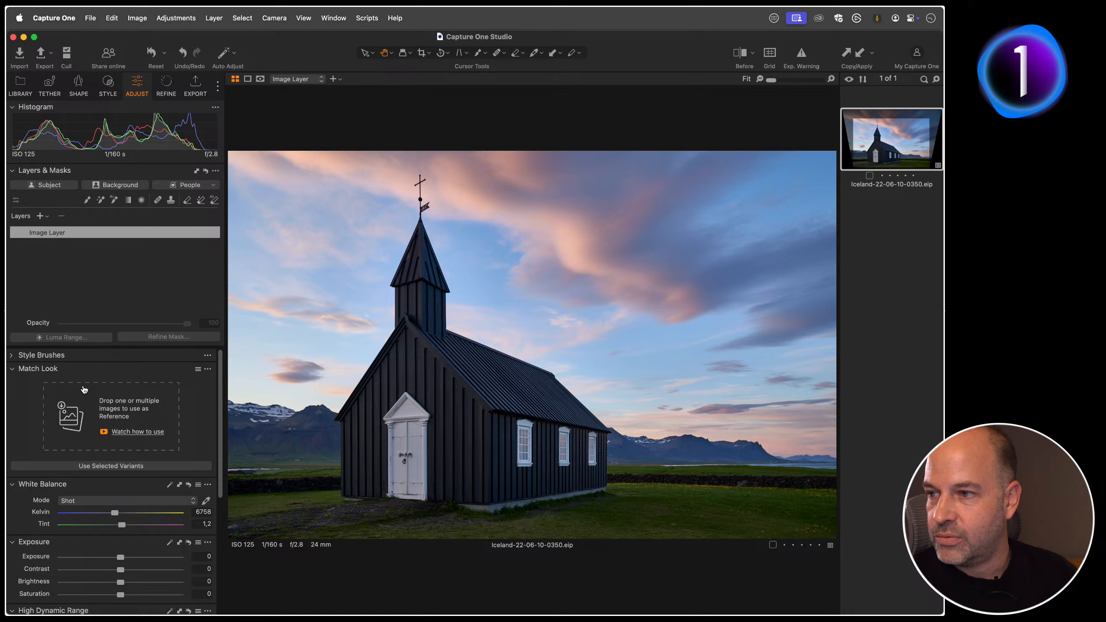
left_click(198, 369)
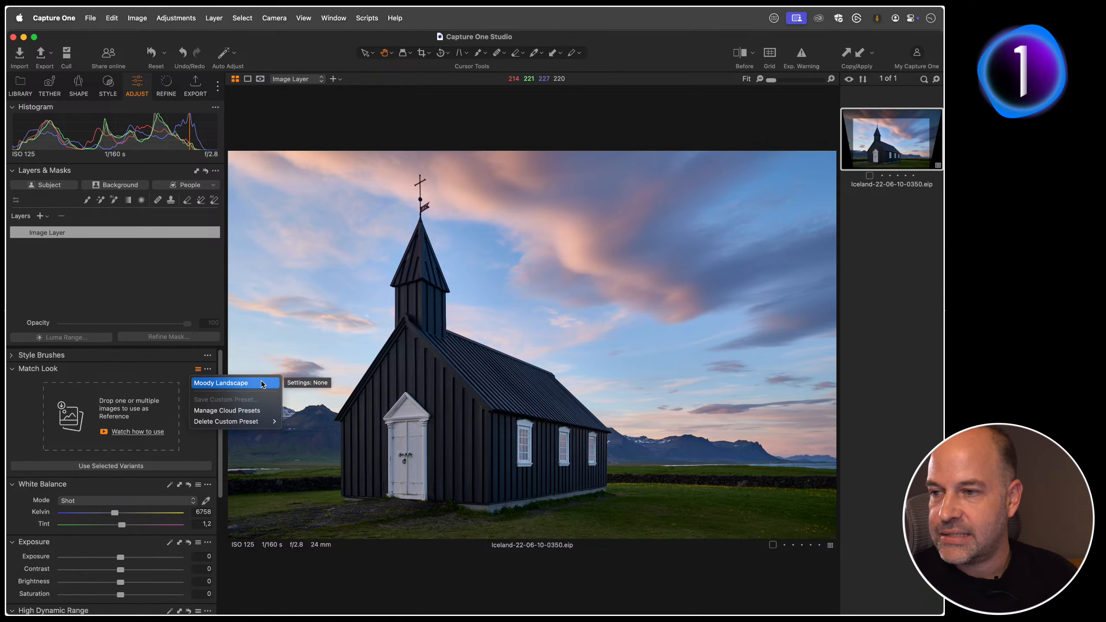
left_click(151, 374)
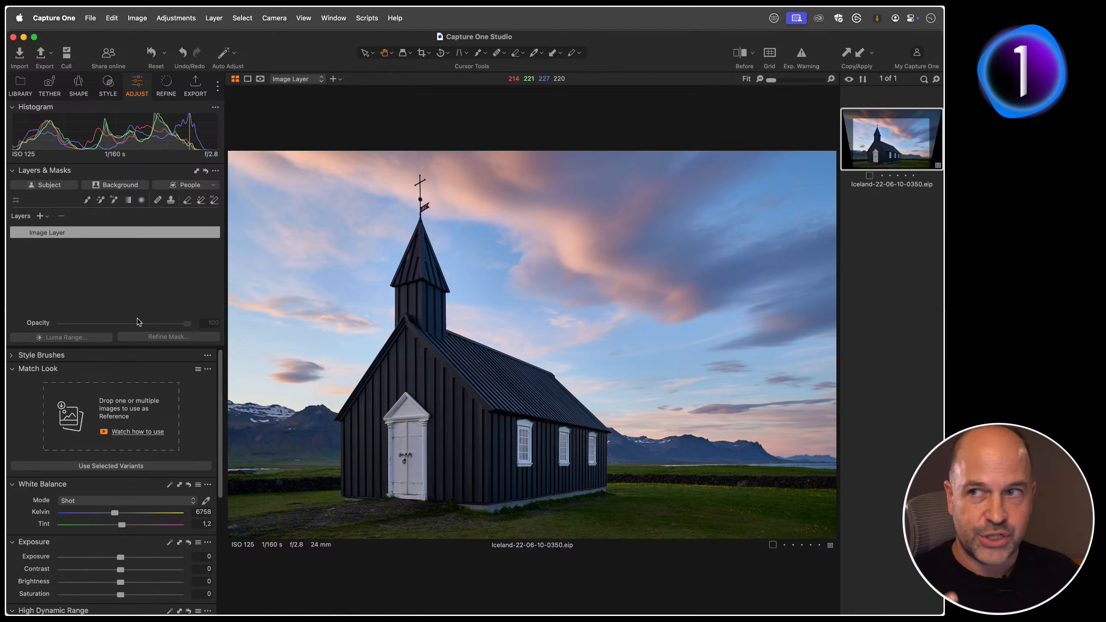
Step: Reopen the Cloud Settings window to review its local and cloud categories, including Tool Presets, and close it
left_click(68, 19)
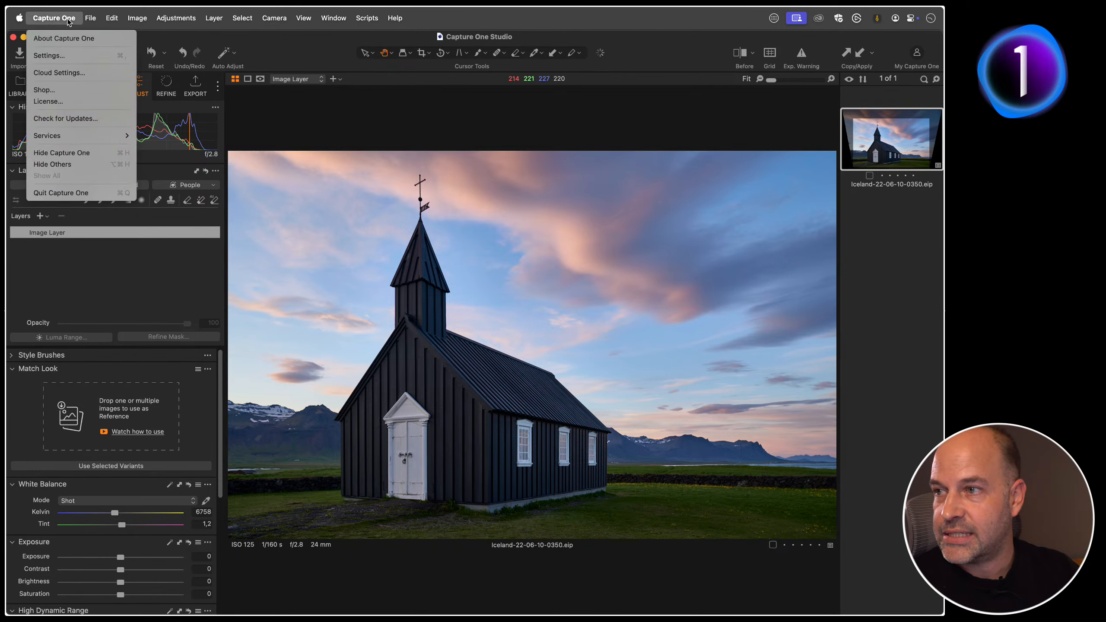
left_click(71, 73)
left_click(308, 162)
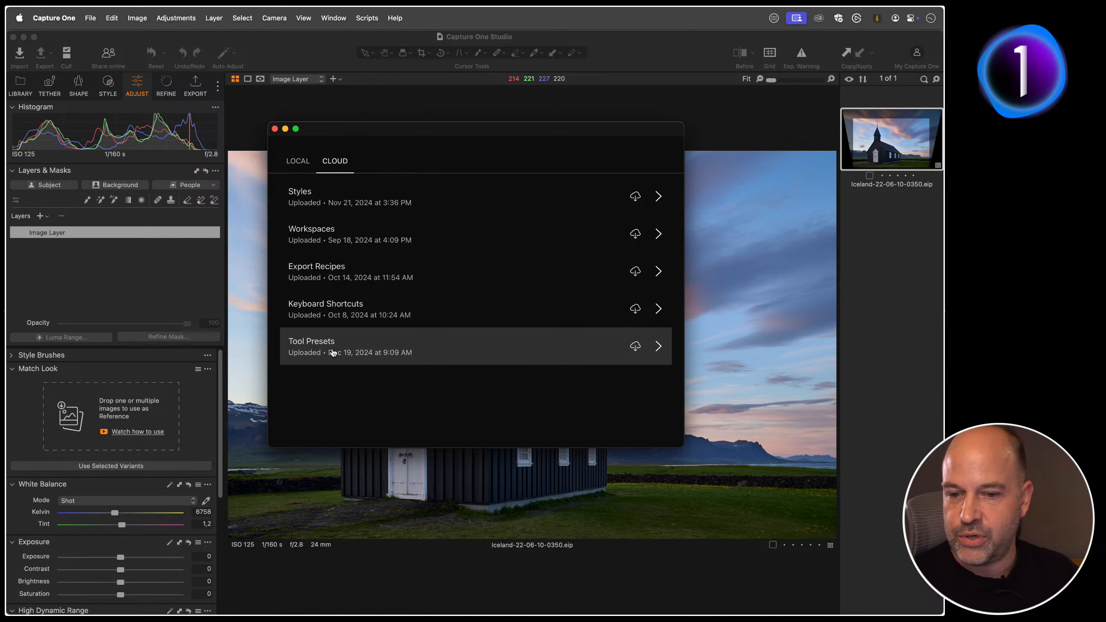
left_click(274, 128)
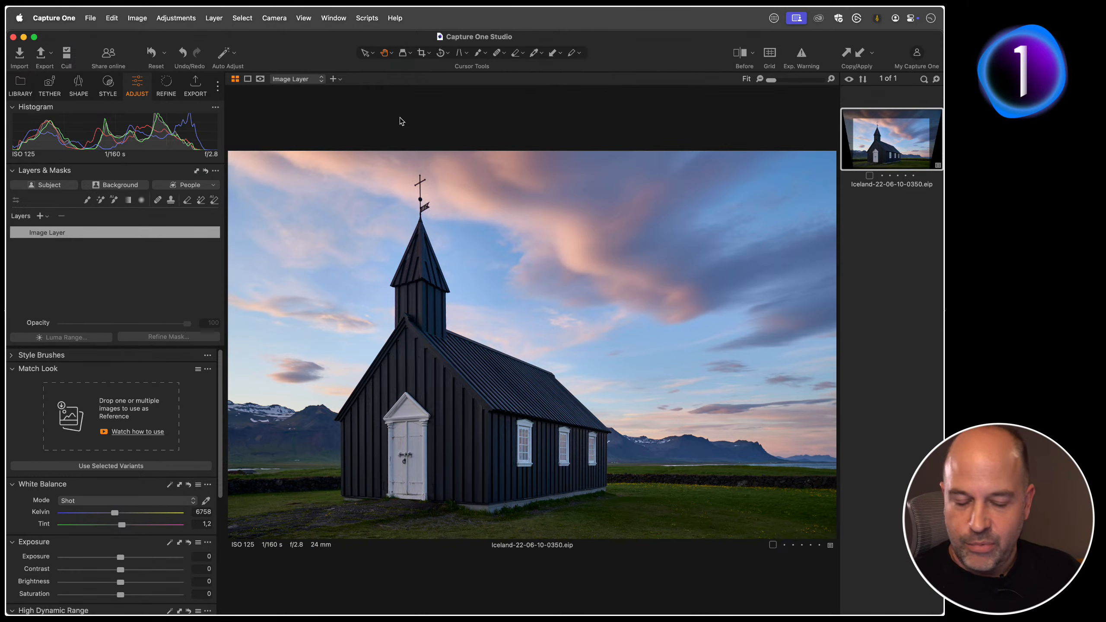
Step: Switch to the Expand Background session and bring up the Live for Studio settings among the tethering tools
key("alt+shift+super+k")
left_click(270, 109)
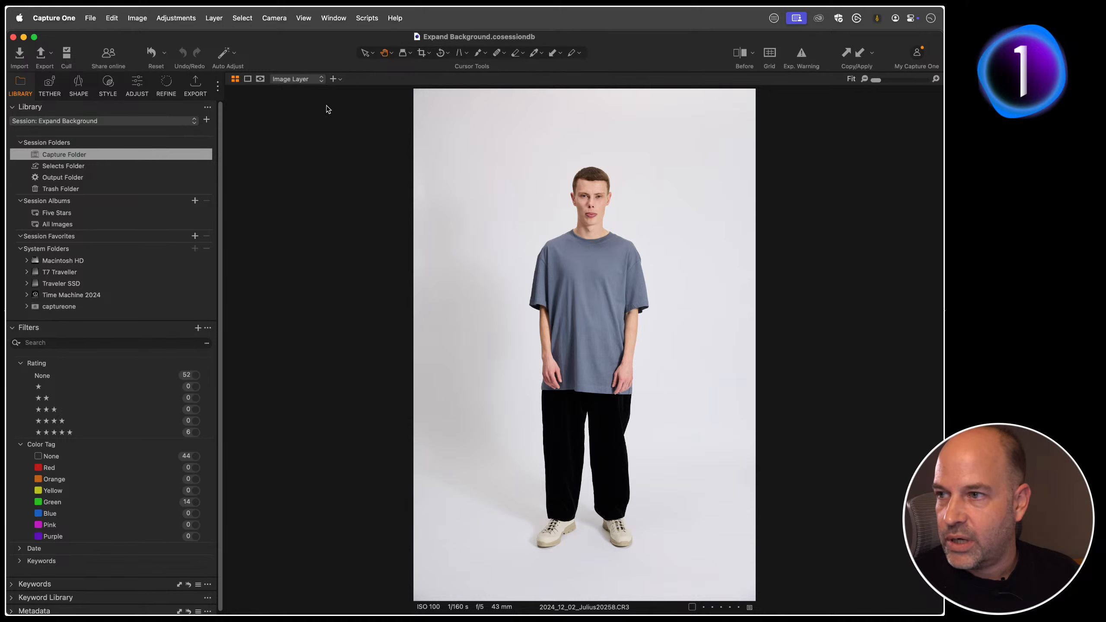
left_click(49, 83)
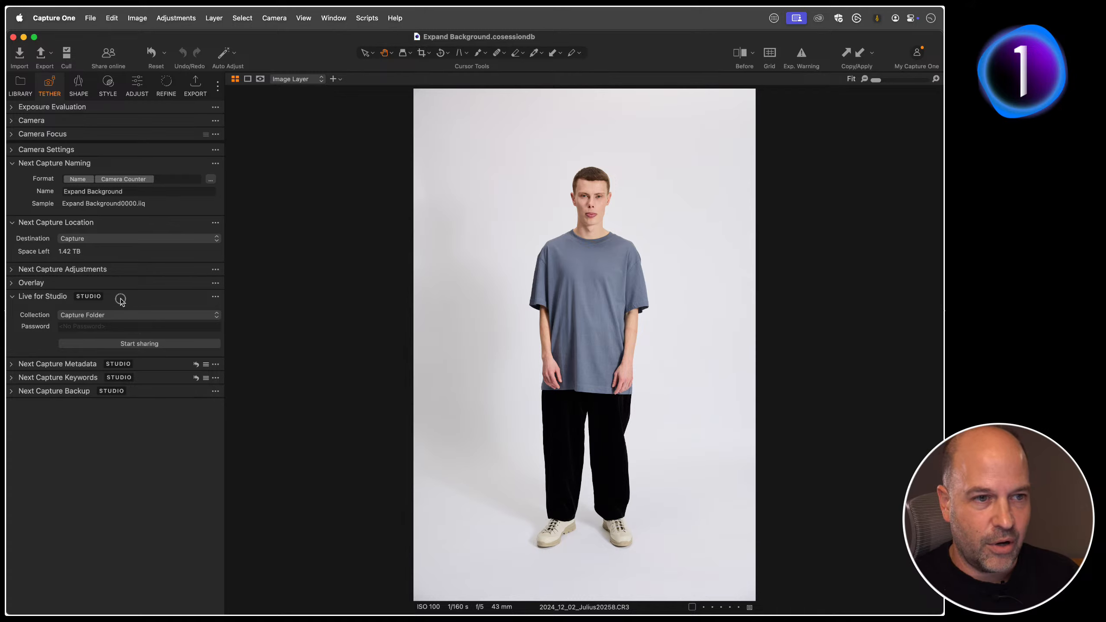
mouse_move(122, 300)
left_mouse_down()
mouse_move(133, 303)
mouse_move(101, 300)
left_mouse_up()
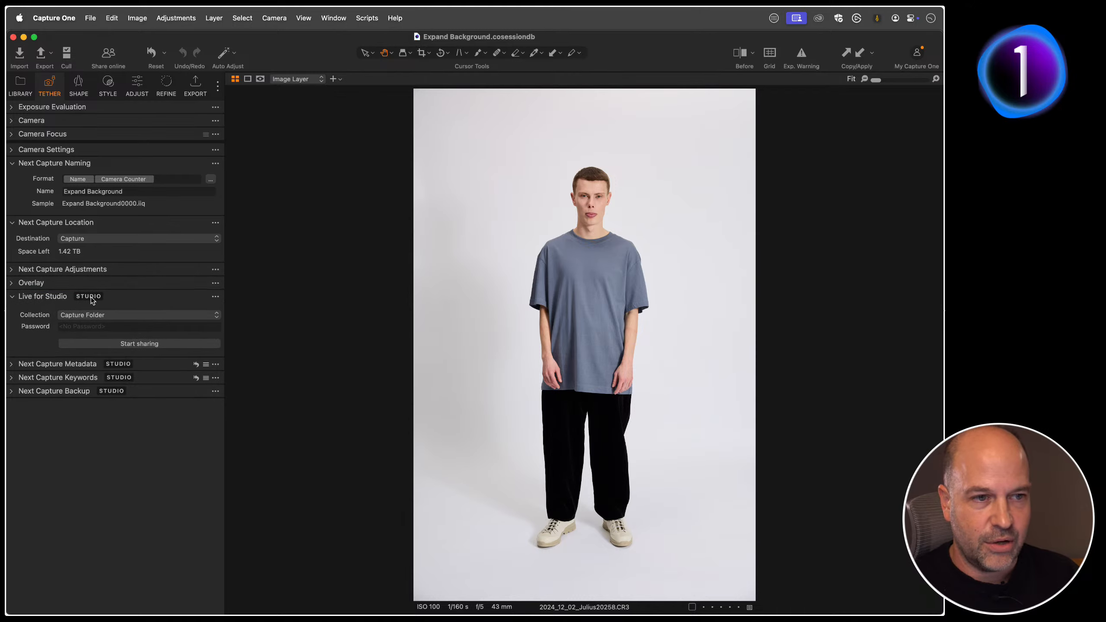
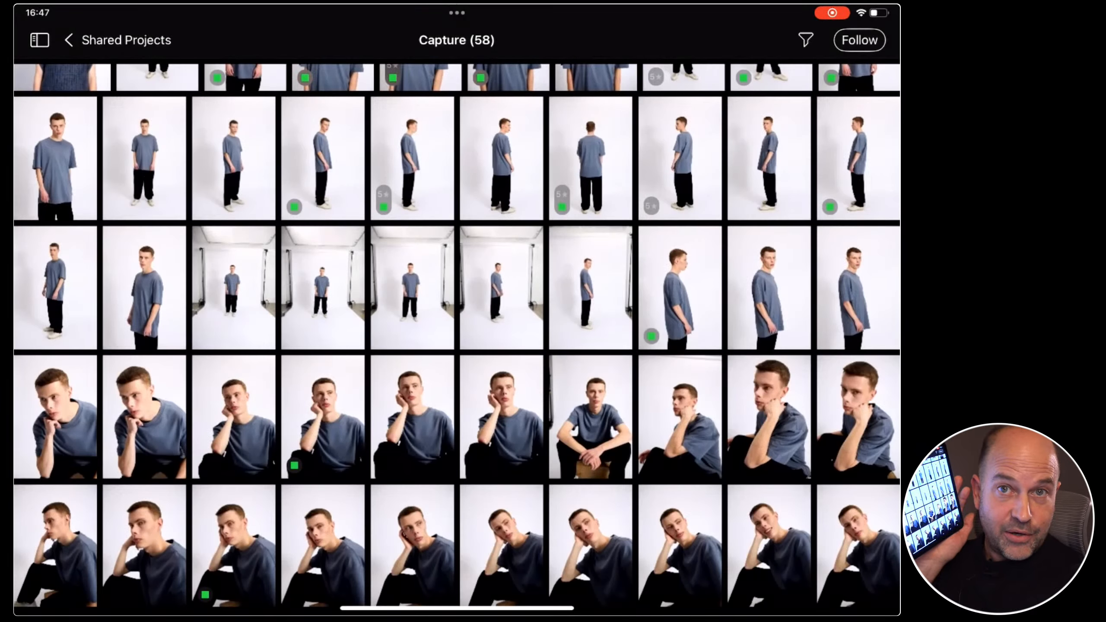
Step: In the iPad's shared Capture collection, open the image ending in 20277, rate it three stars, and return to the thumbnail grid
scroll(457, 336, "up", 3)
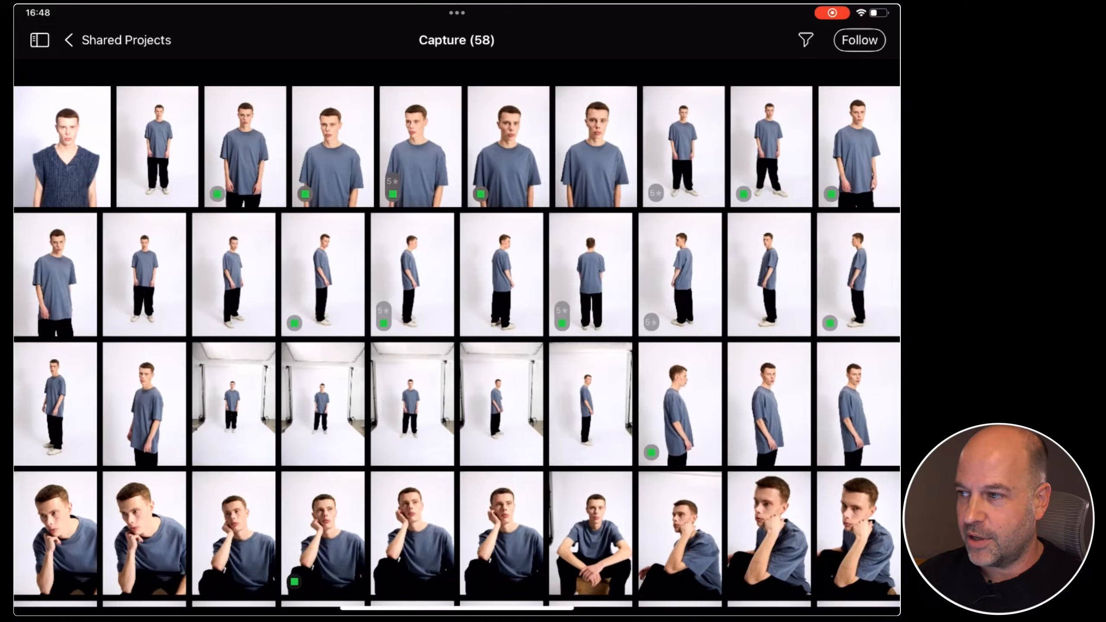
left_click(412, 275)
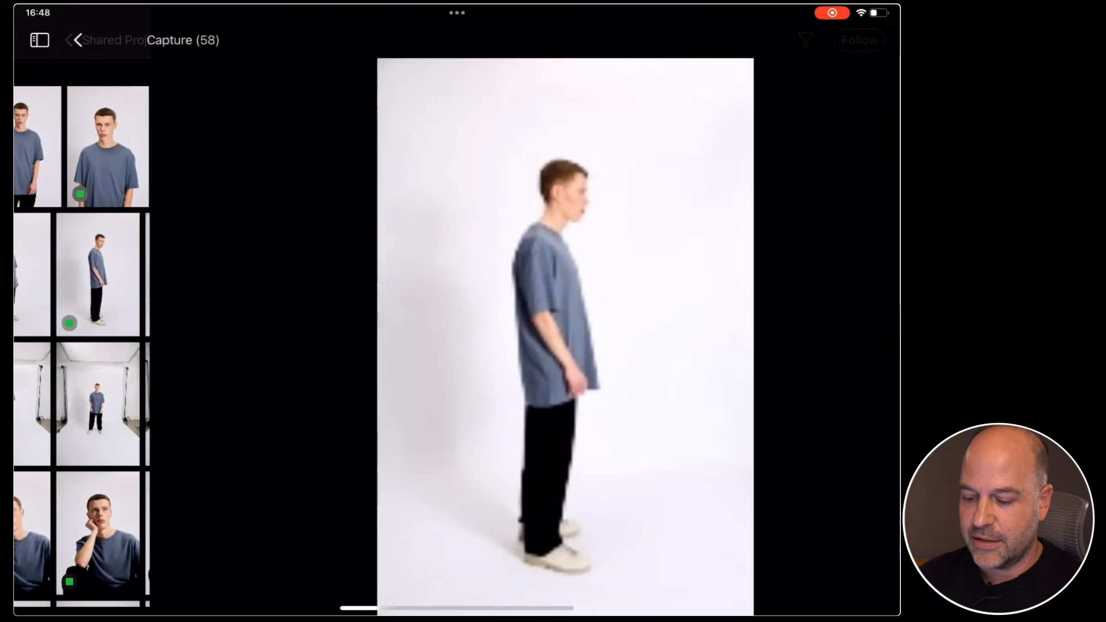
left_click_drag(544, 331, 327, 331)
left_click_drag(516, 331, 327, 331)
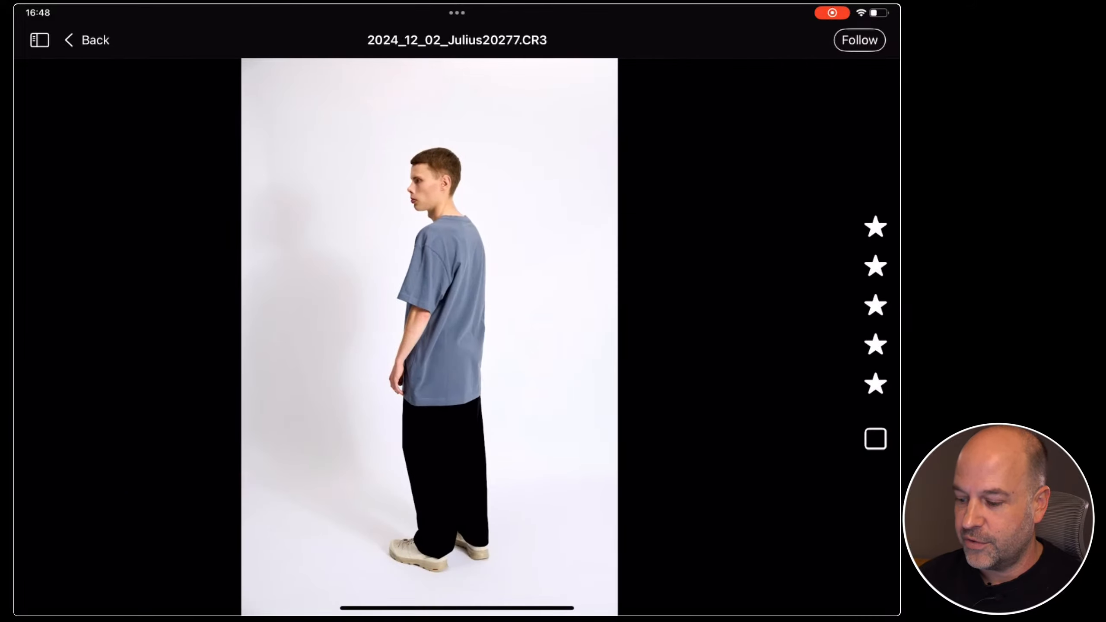
left_click(875, 226)
left_click(876, 266)
left_click(876, 306)
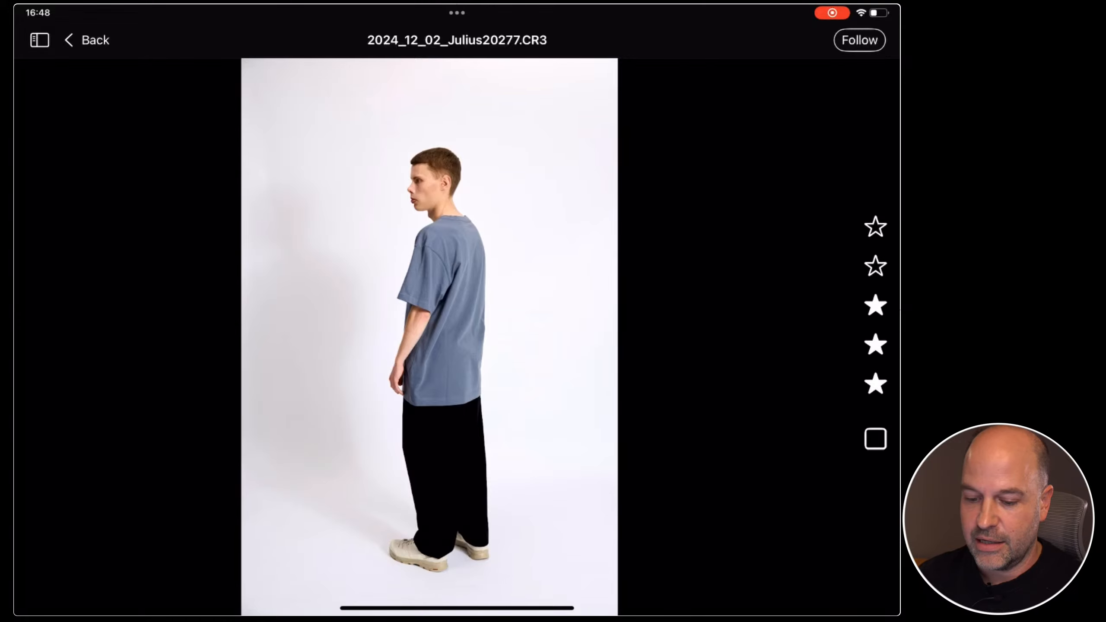
left_click(87, 40)
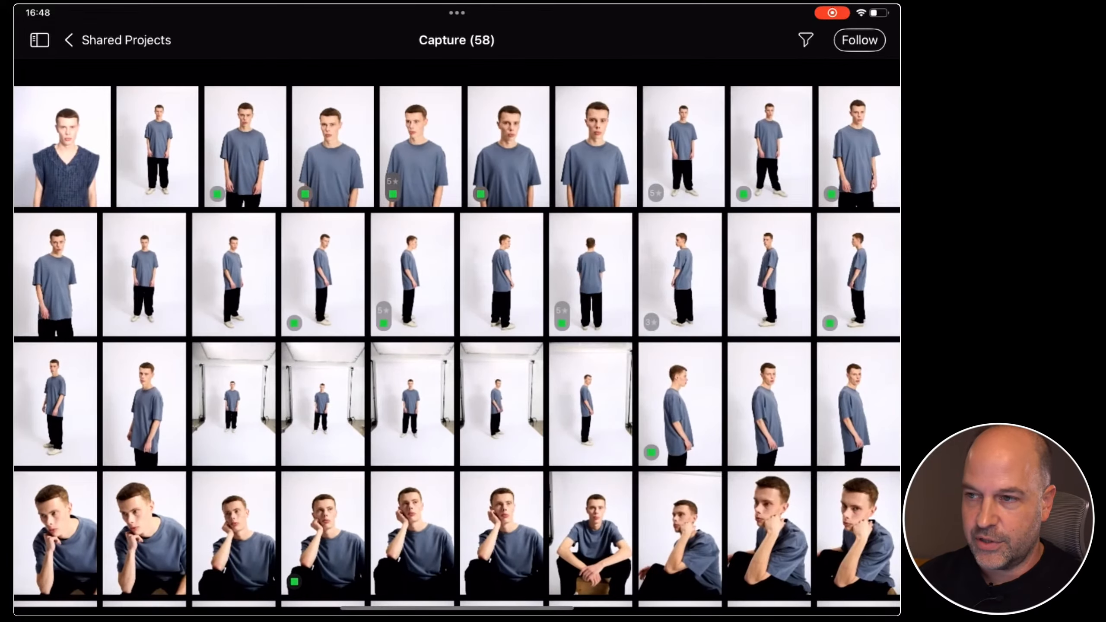
Step: Rate the knitted-vest JPEG five stars on the iPad and open the same image in the desktop Capture One viewer
left_click(62, 147)
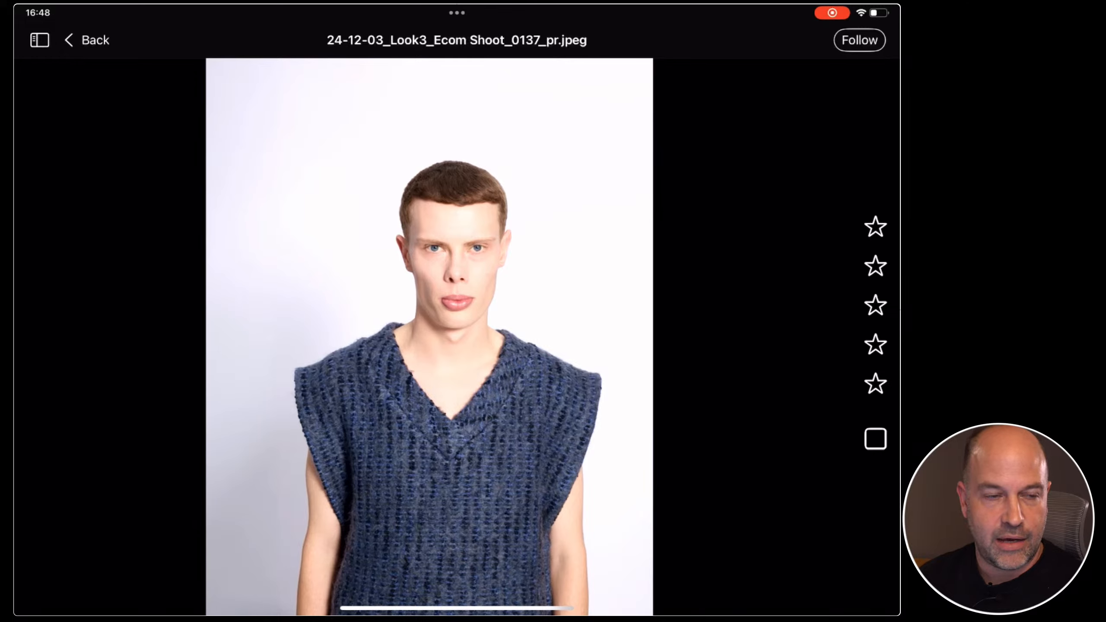
left_click(876, 384)
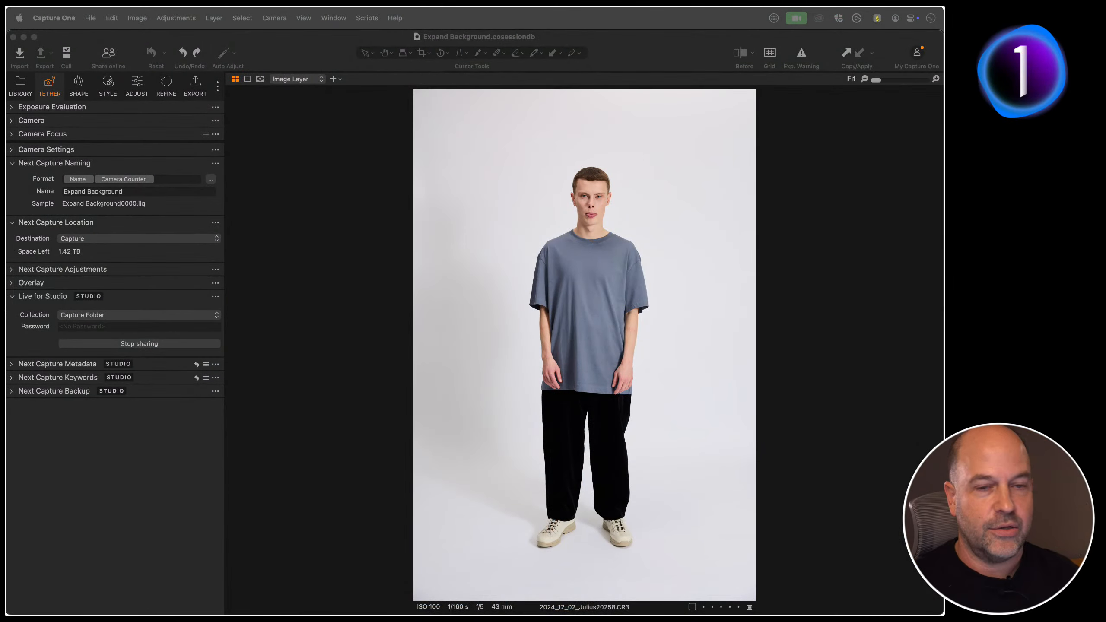
left_click(335, 138)
key("g")
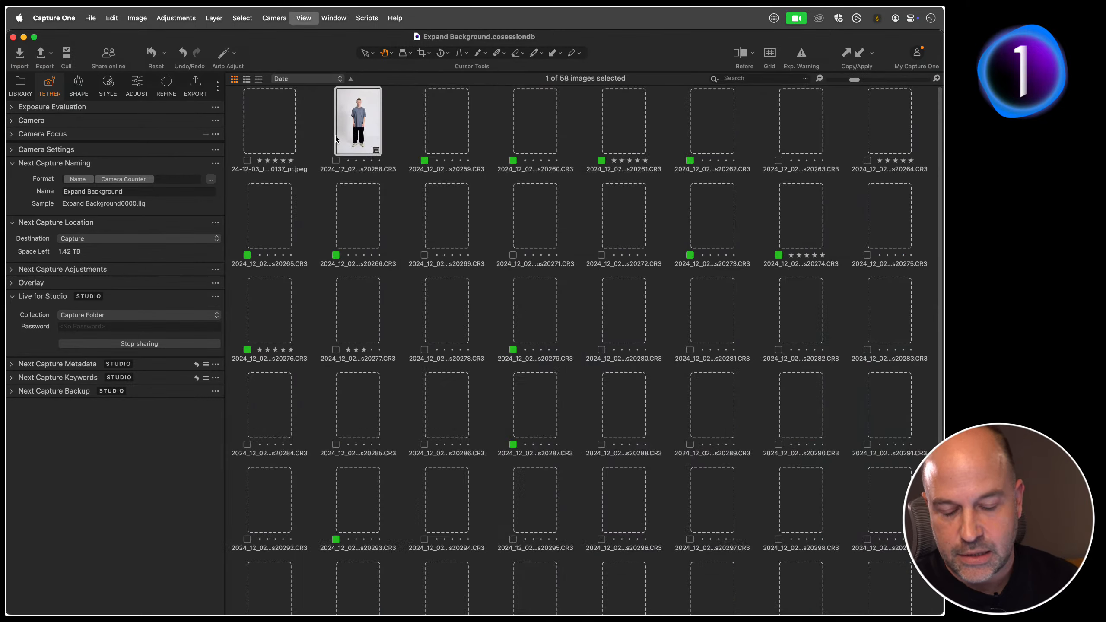
left_click(251, 115)
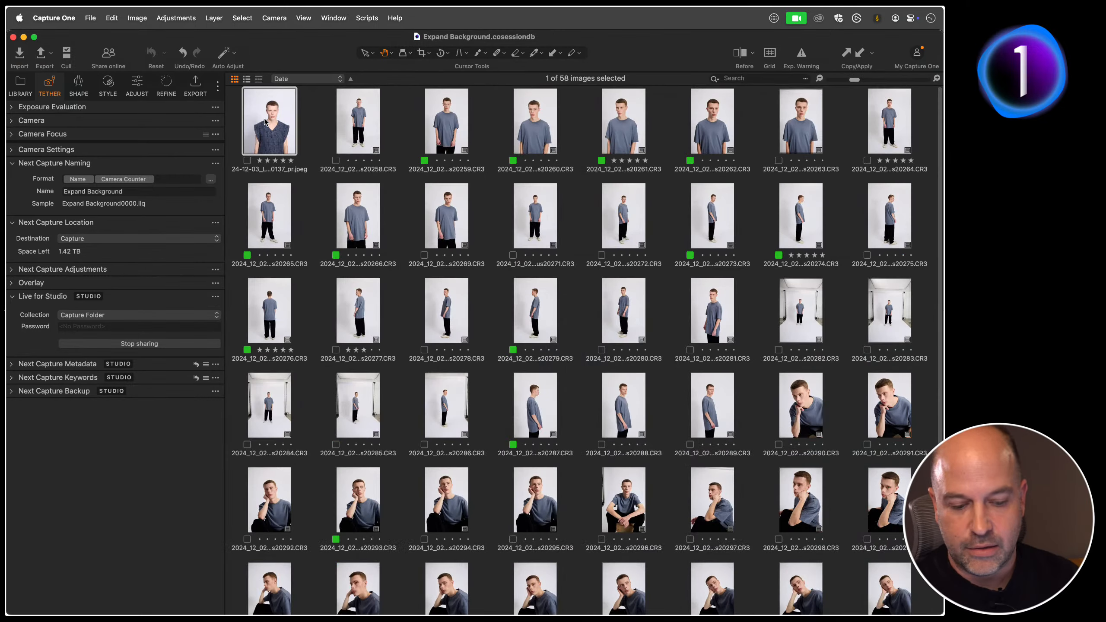
double_click(266, 122)
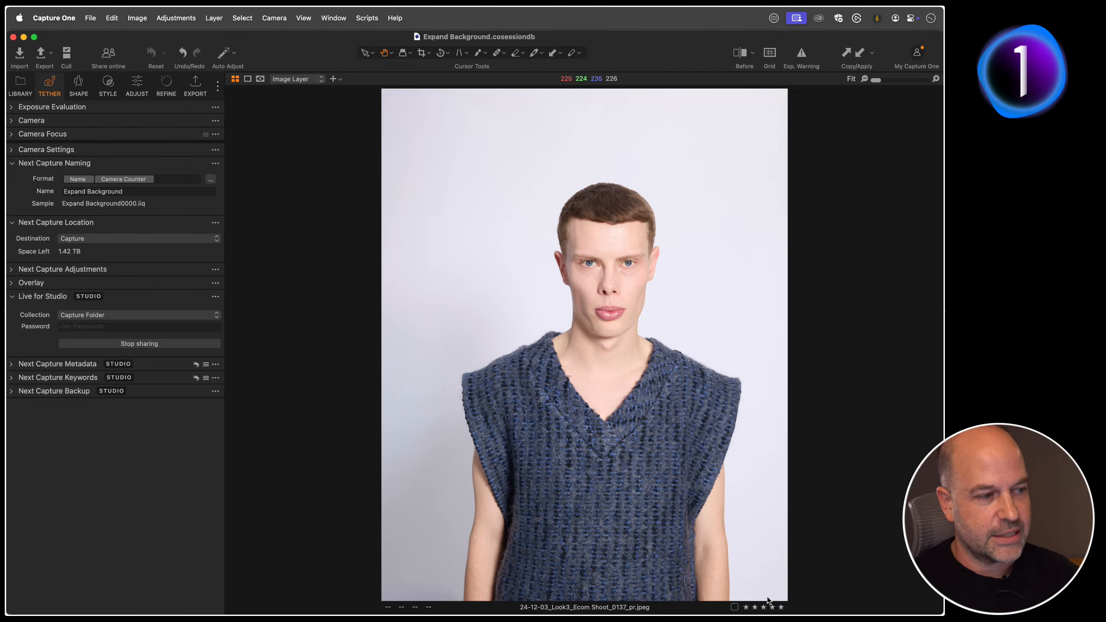
Step: Tag the knitted-vest image green on the desktop and review its color tag choices on the iPad
left_click(734, 607)
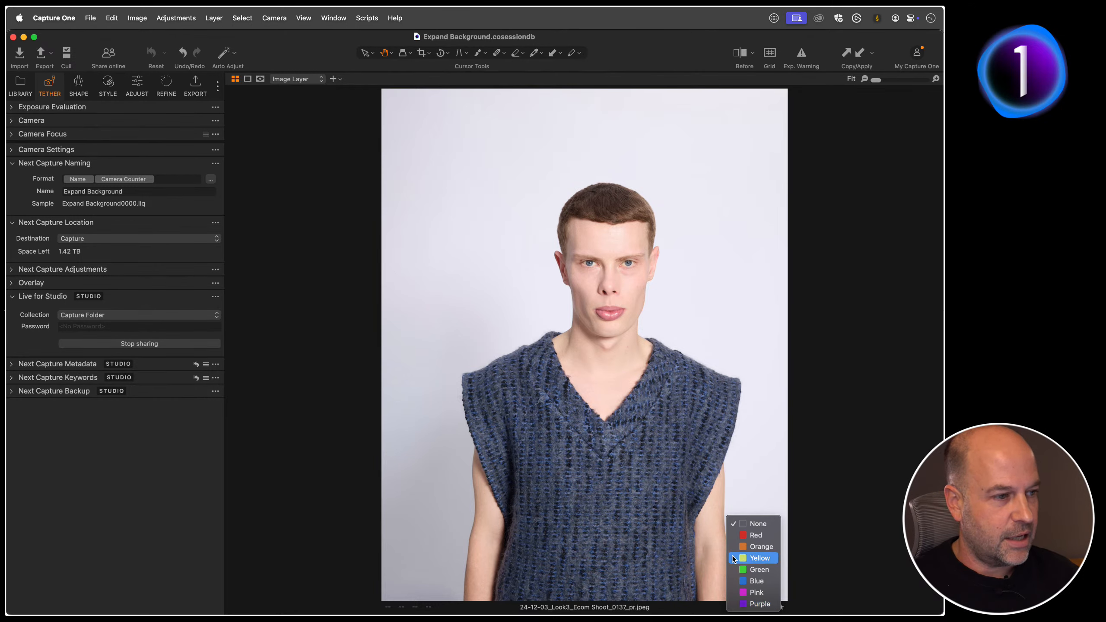
left_click(749, 568)
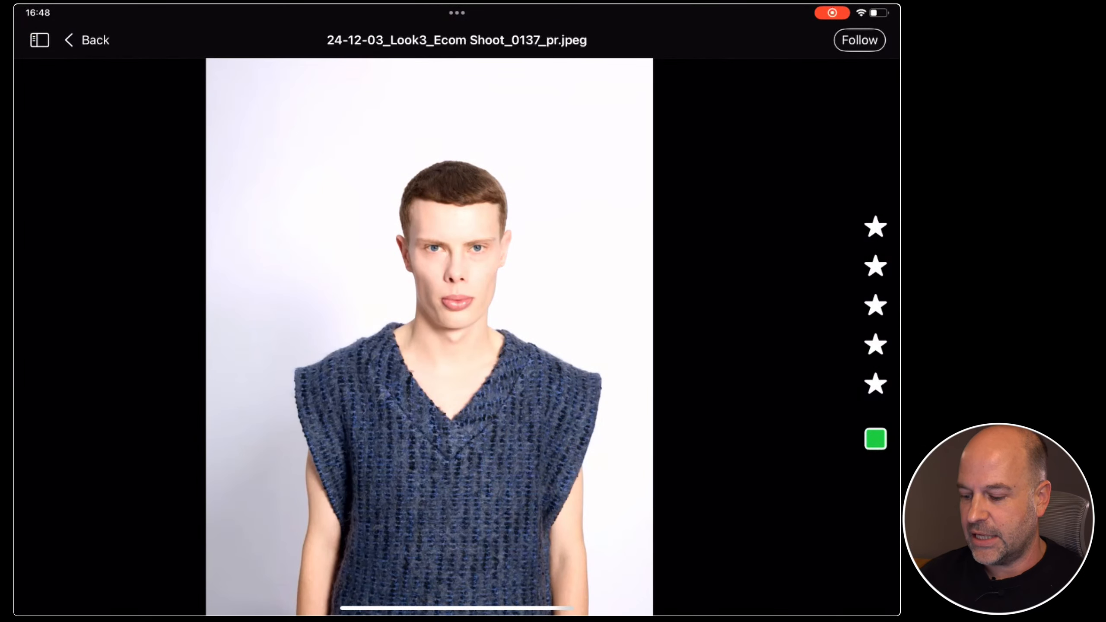
left_click(876, 438)
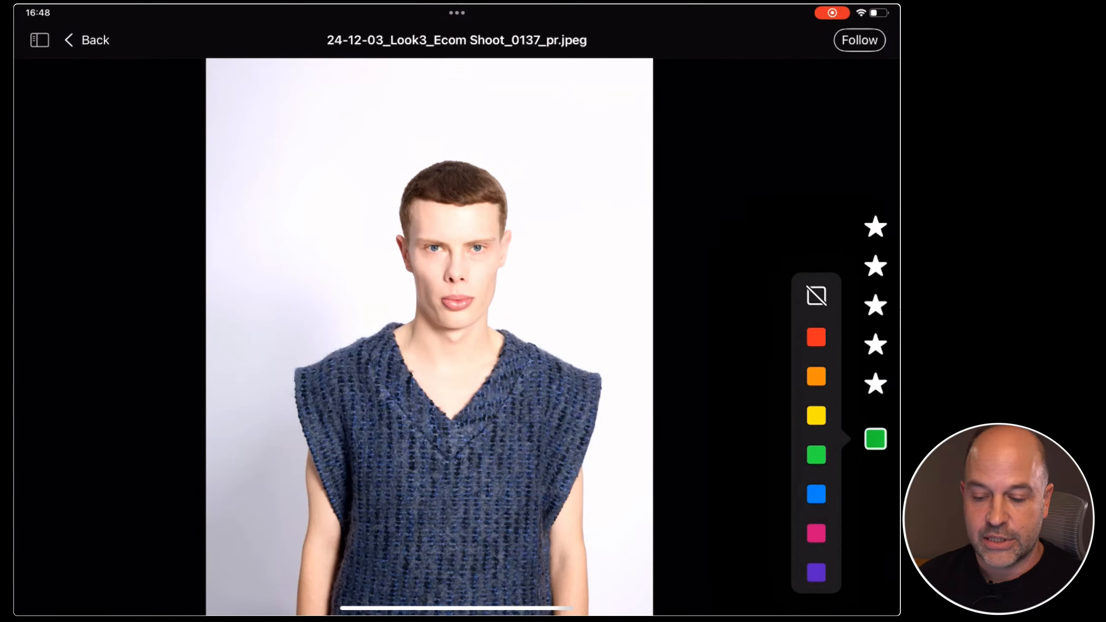
left_click(876, 439)
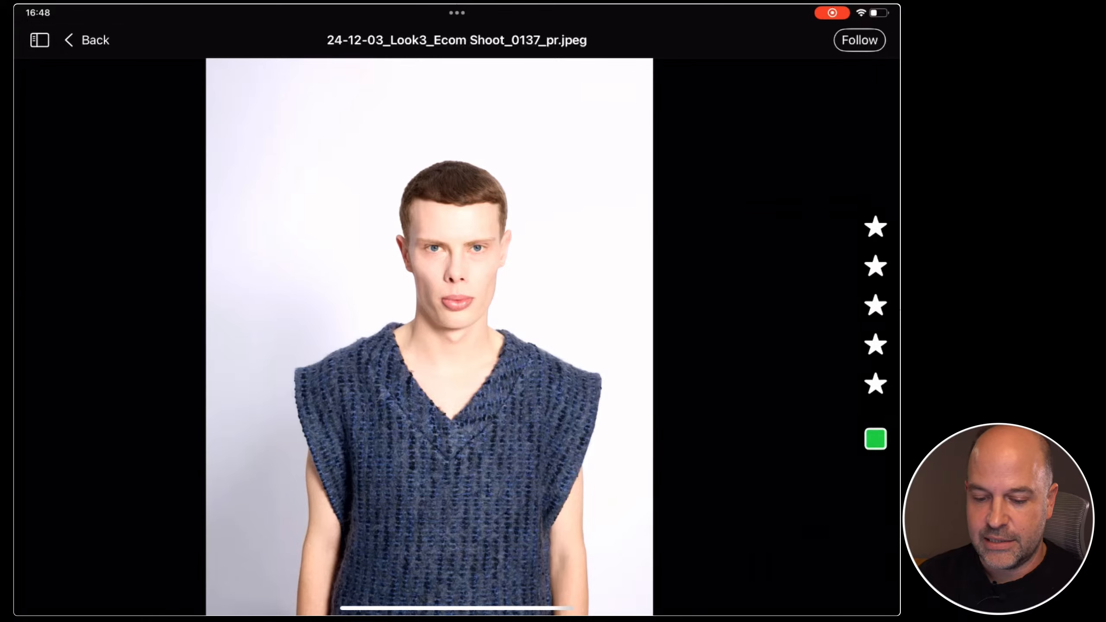
left_click(88, 40)
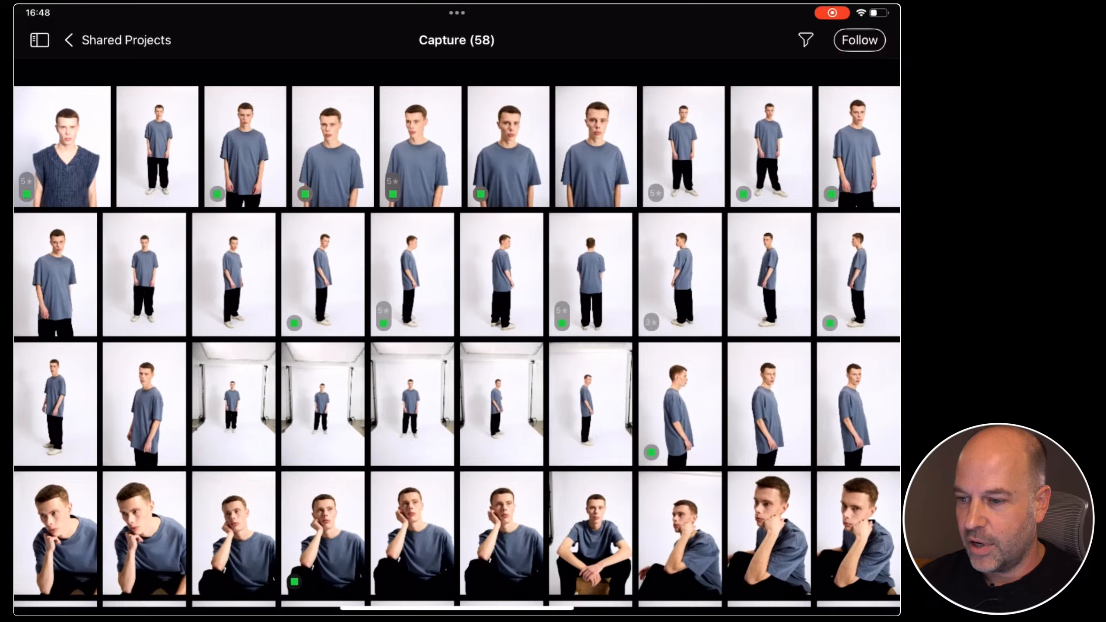
Step: Filter the iPad's shared images by green tag and five-star rating, and remove both filters after viewing the matches
left_click(806, 40)
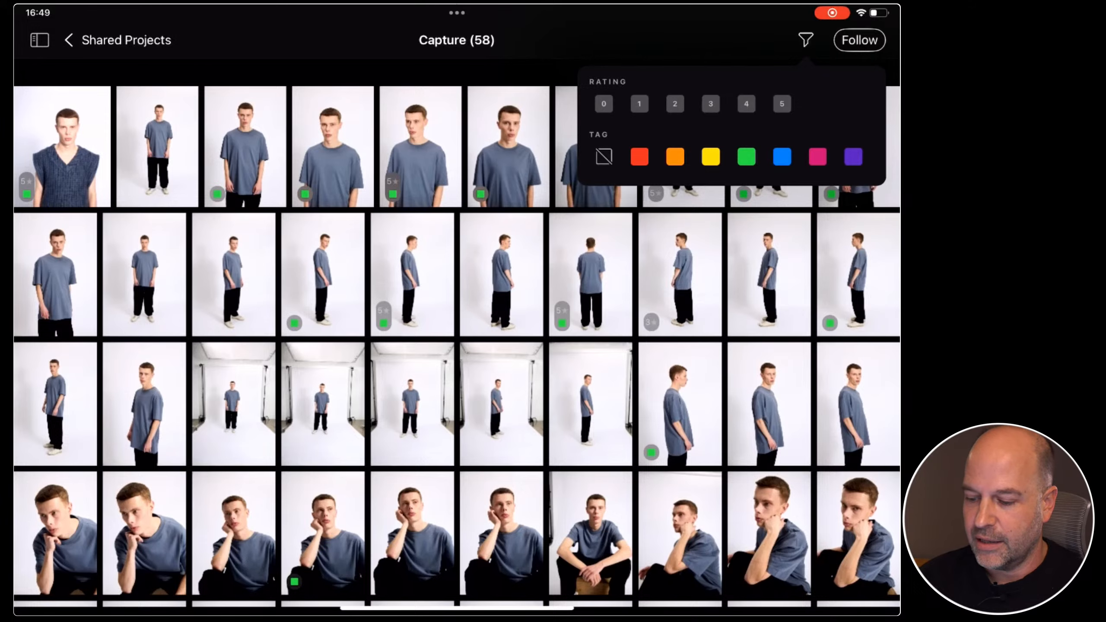
left_click(746, 156)
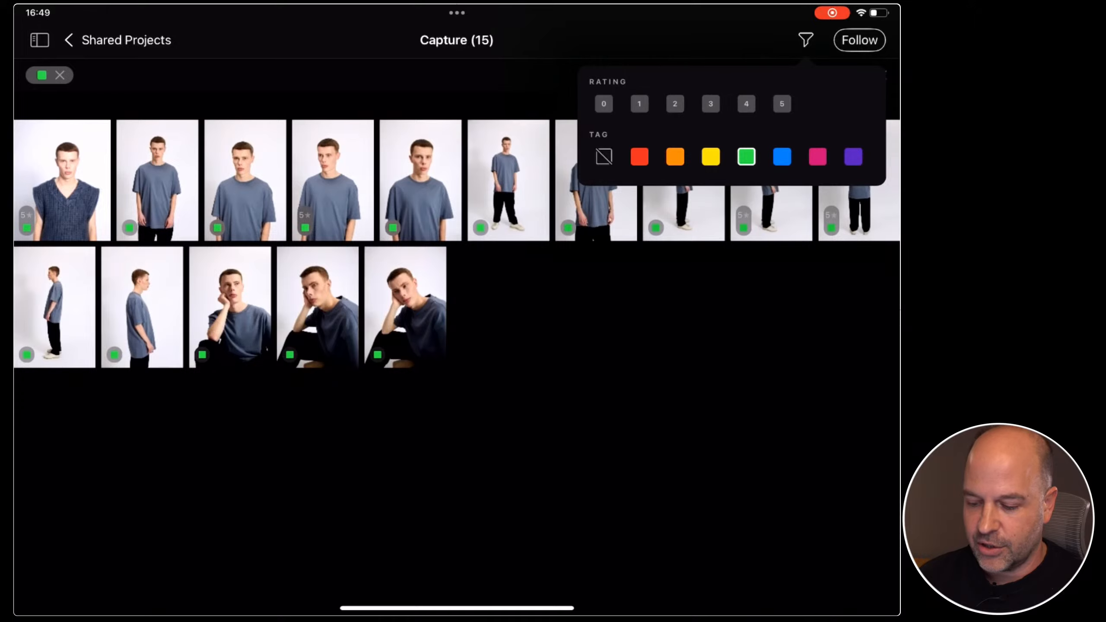
left_click(782, 103)
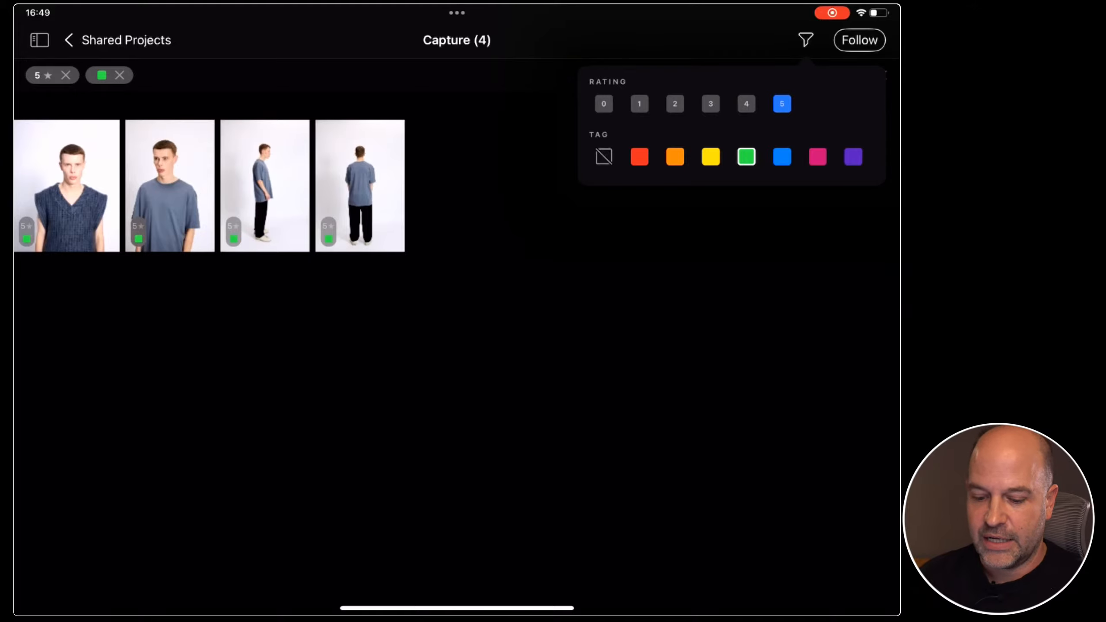
left_click(610, 348)
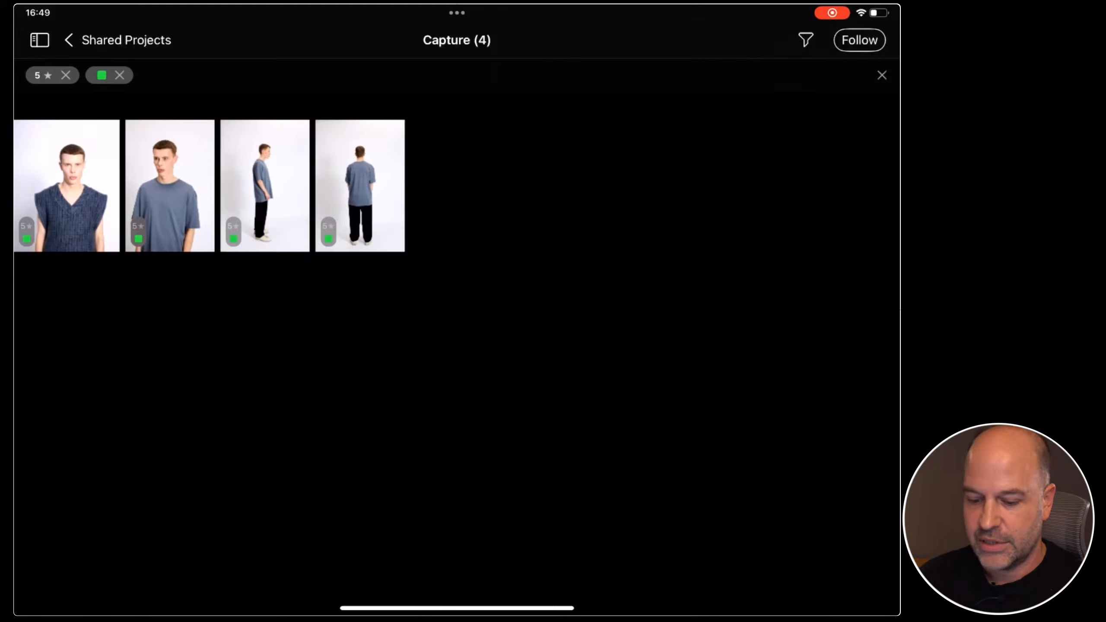
left_click(65, 75)
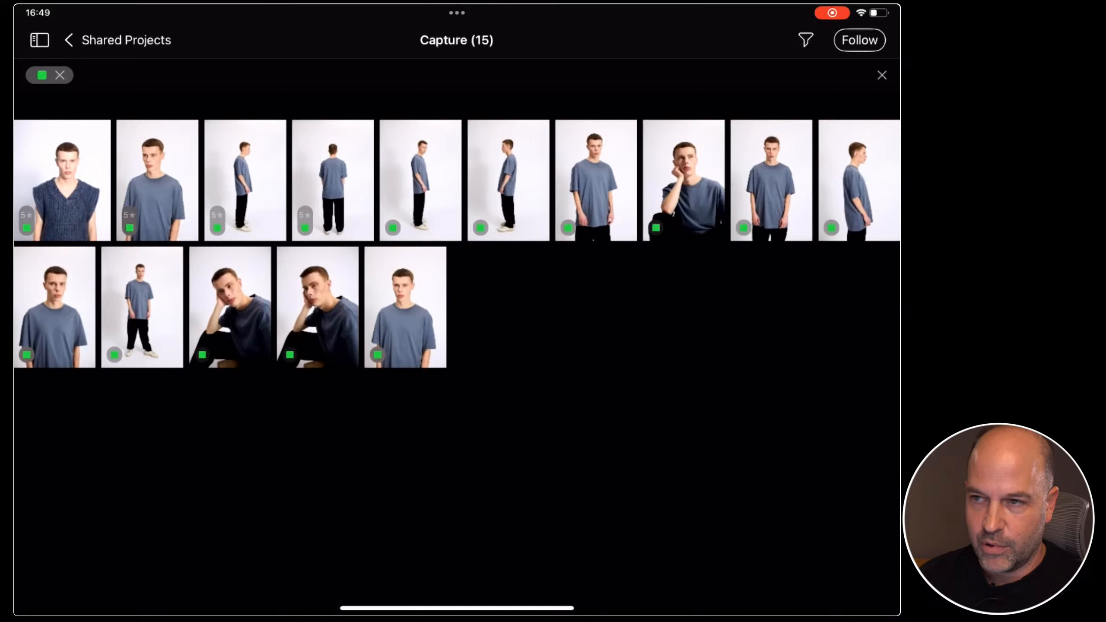
left_click(60, 75)
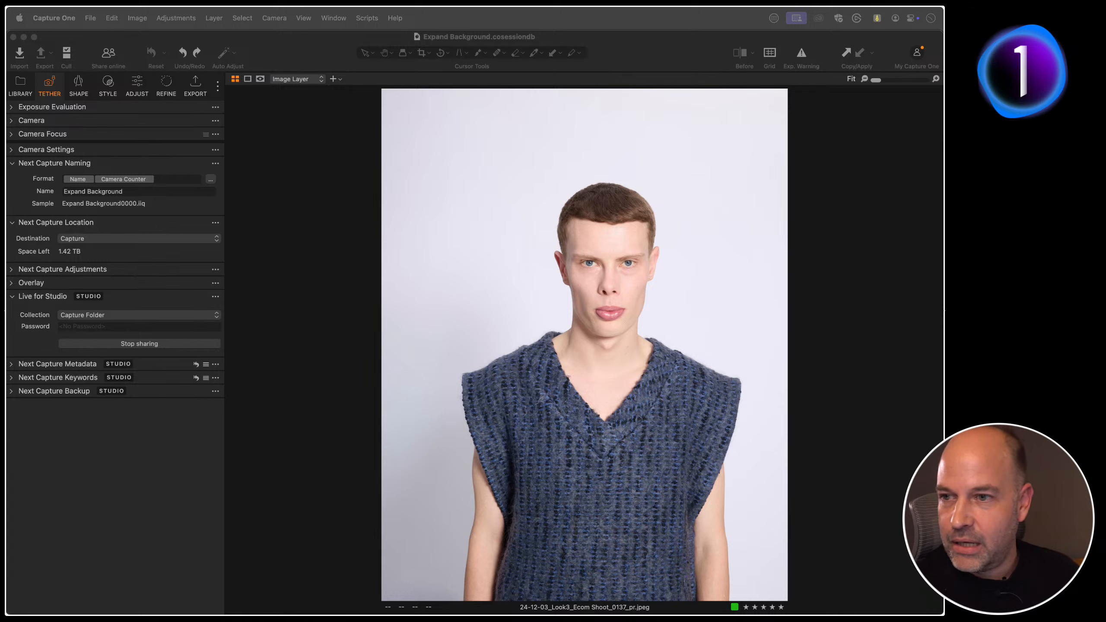
Step: Show the image browser beside the desktop viewer and look up the Edit Background with AI options for the knitted-vest JPEG
left_click(325, 349)
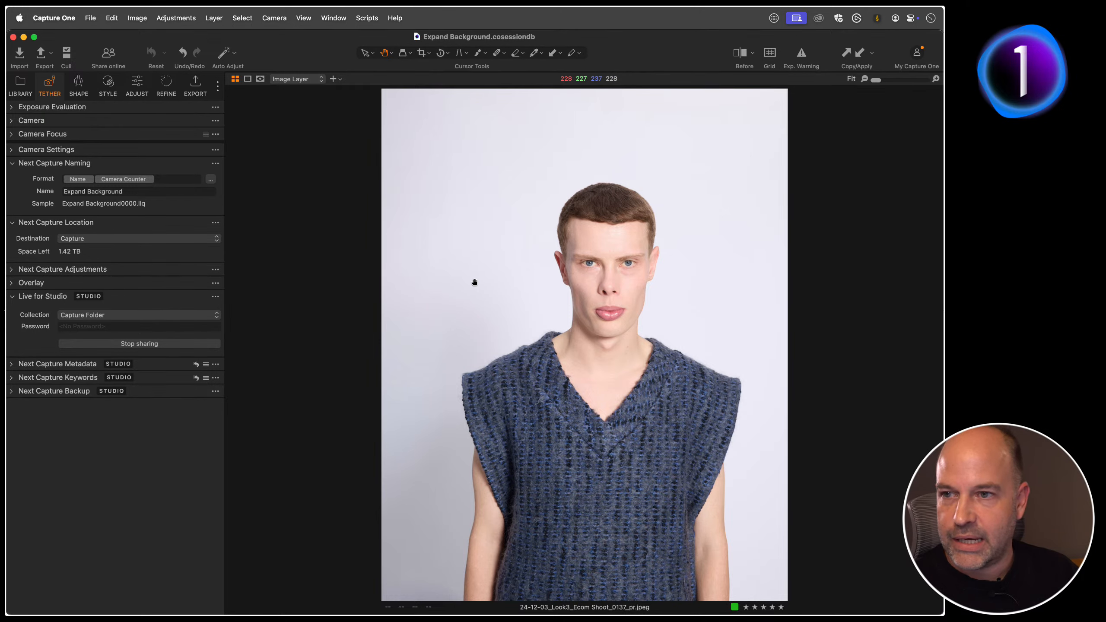
key("super+b")
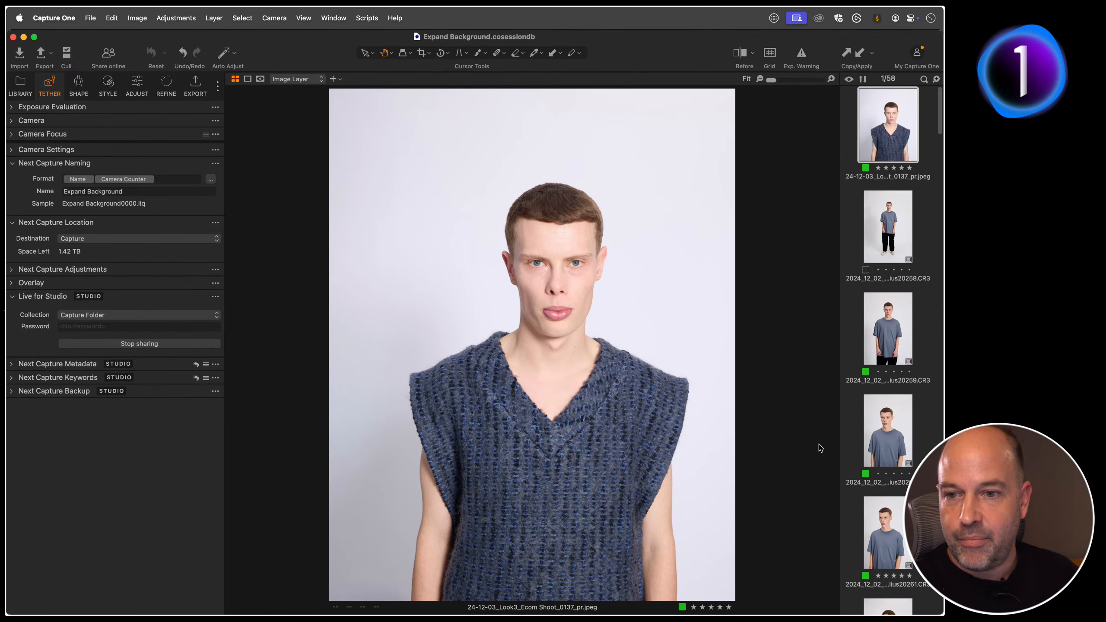
right_click(888, 139)
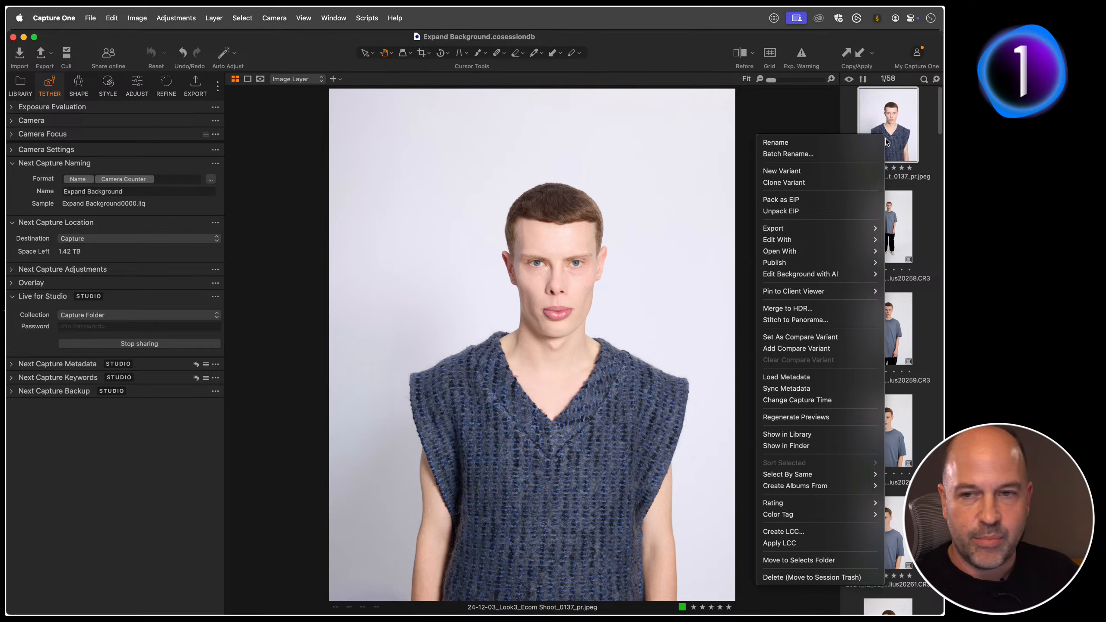
mouse_move(847, 236)
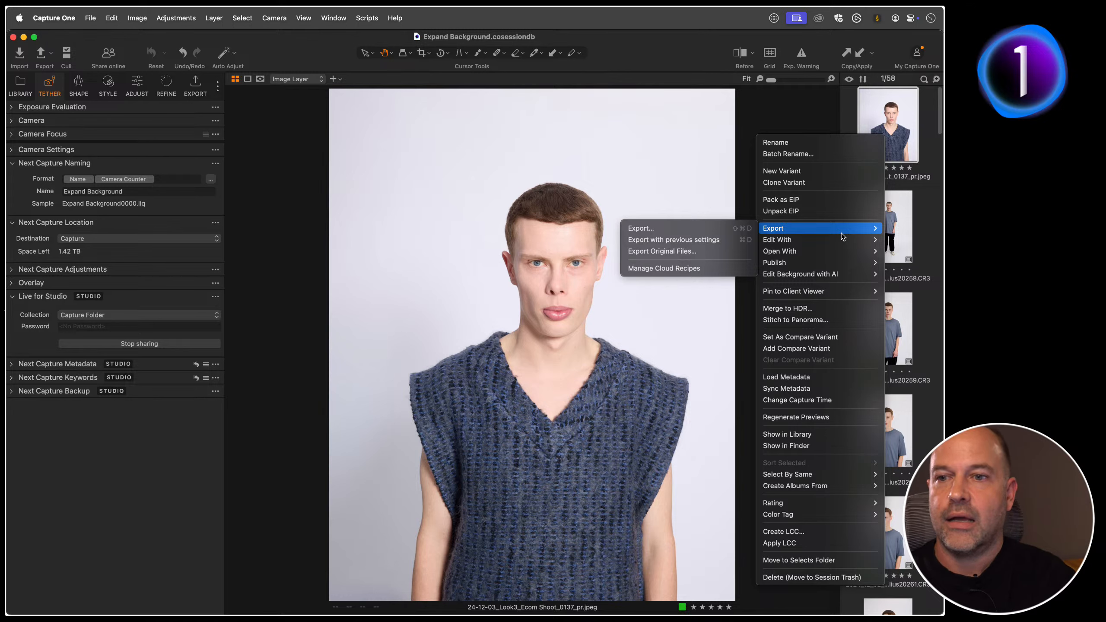
mouse_move(815, 278)
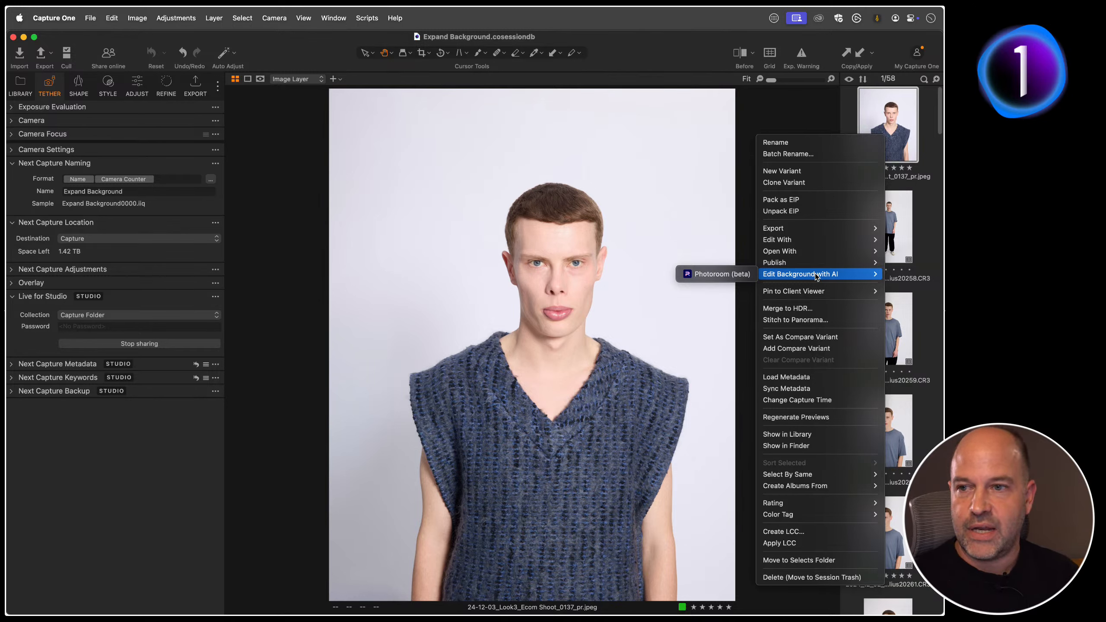
left_click(829, 108)
left_click(863, 144)
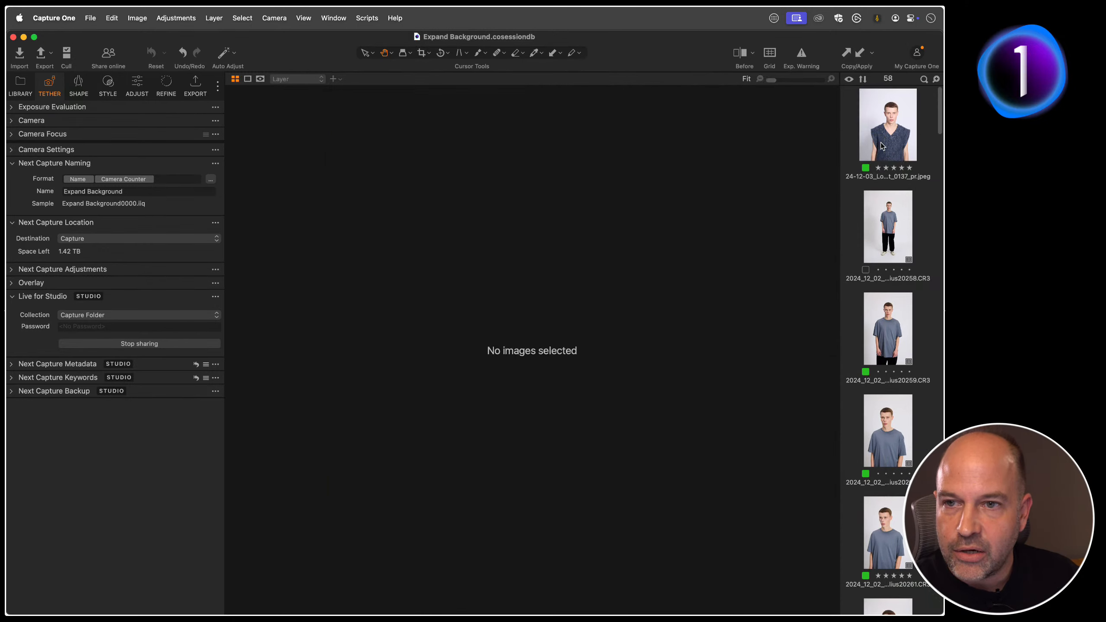
Step: Delete the knitted-vest JPEG from the session and open its raw file, 24-12-03_Look3_Ecom Shoot_0137.CR3, in the viewer
left_click(880, 145)
key("super+BackSpace")
key("g")
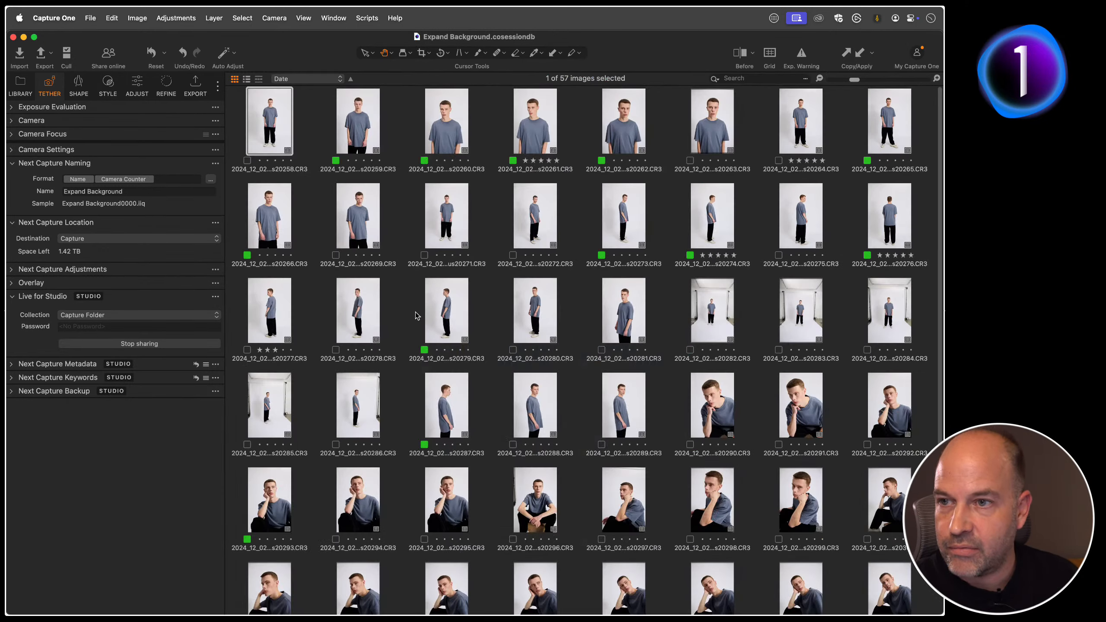
scroll(426, 337, "down", 5)
double_click(273, 563)
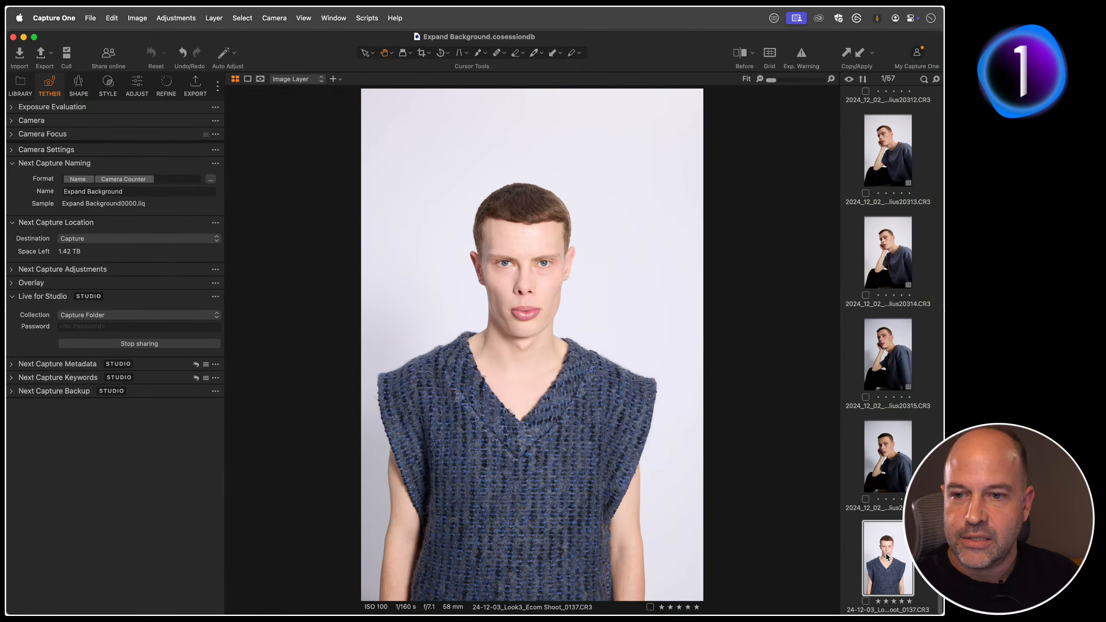
Step: Launch Edit Background with AI using Photoroom (beta) for the raw vest image and move its window clear of the model's face
right_click(886, 555)
mouse_move(804, 301)
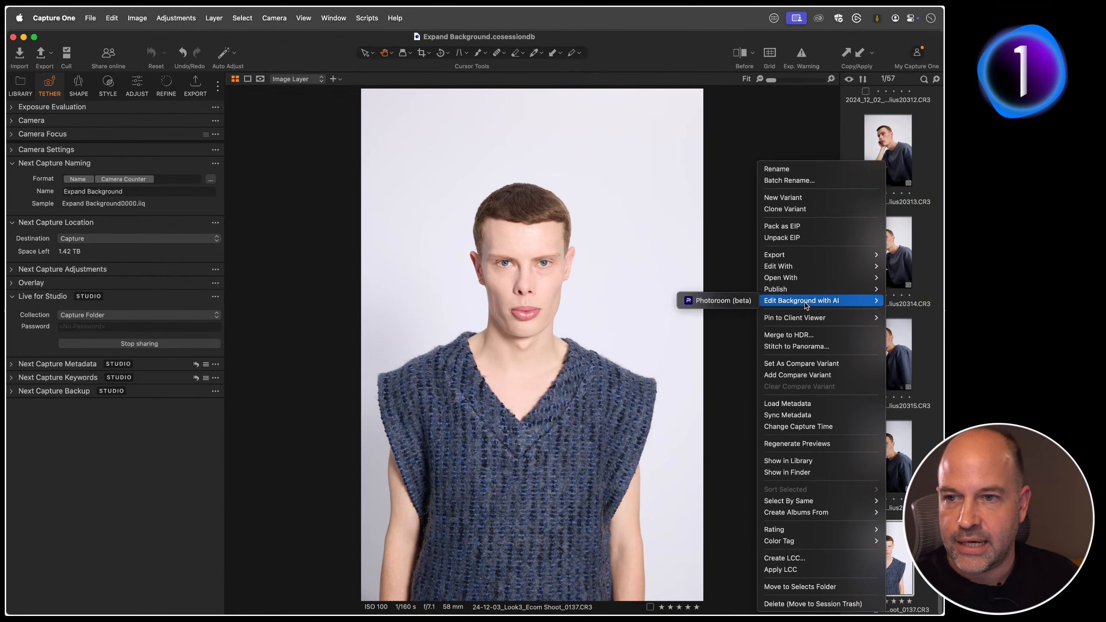
left_click(723, 301)
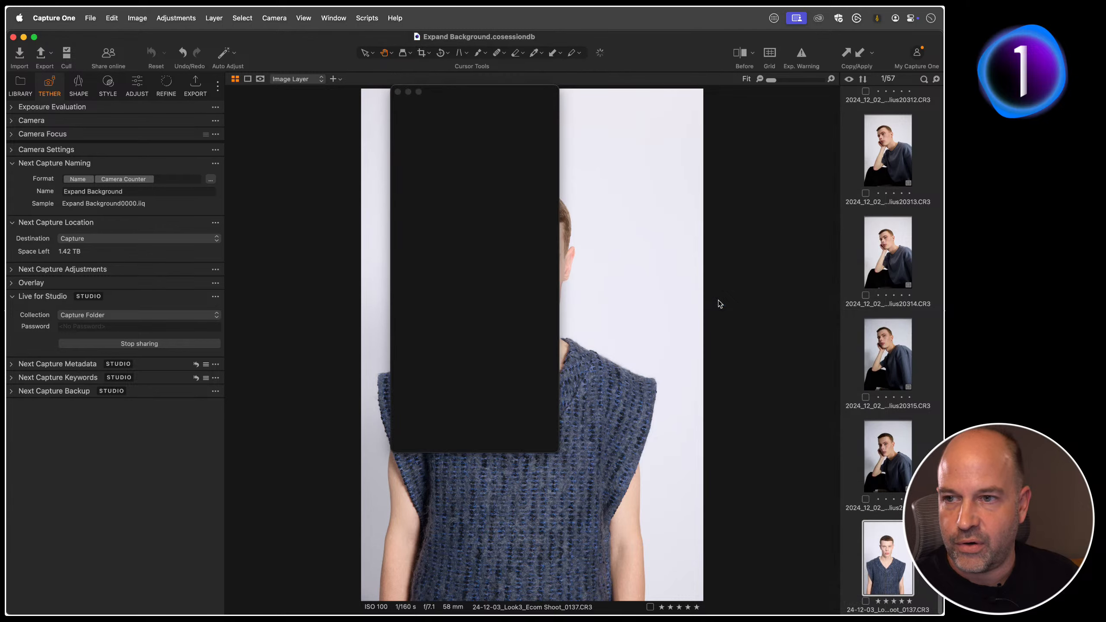
left_click_drag(482, 89, 688, 148)
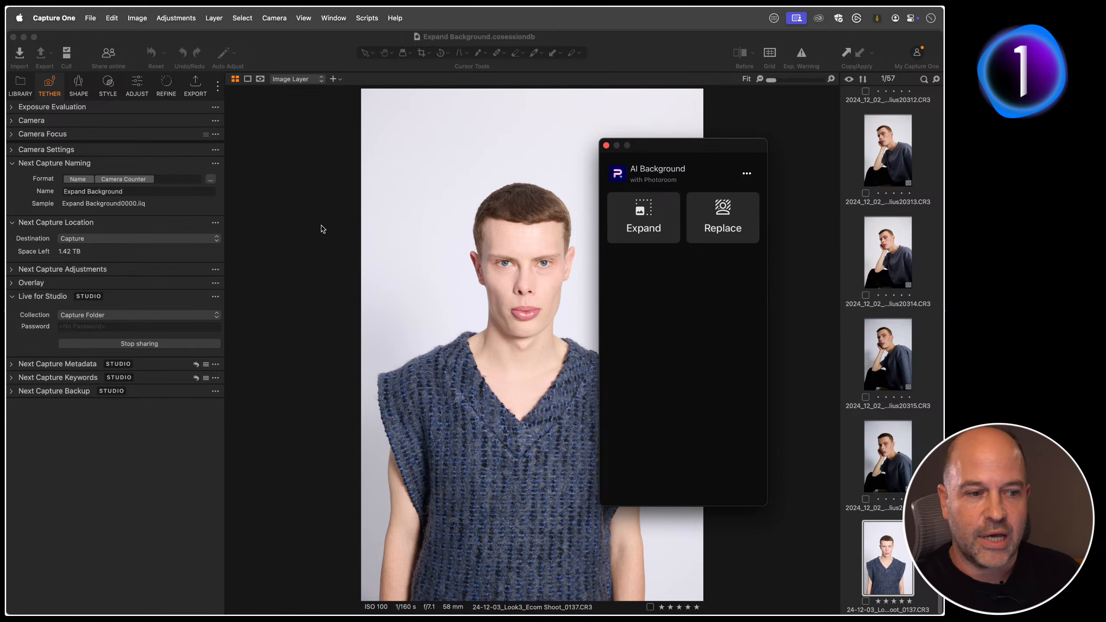
Step: Examine the Replace Background settings and available background types without changing them, and return to the AI Background start page
left_click(728, 217)
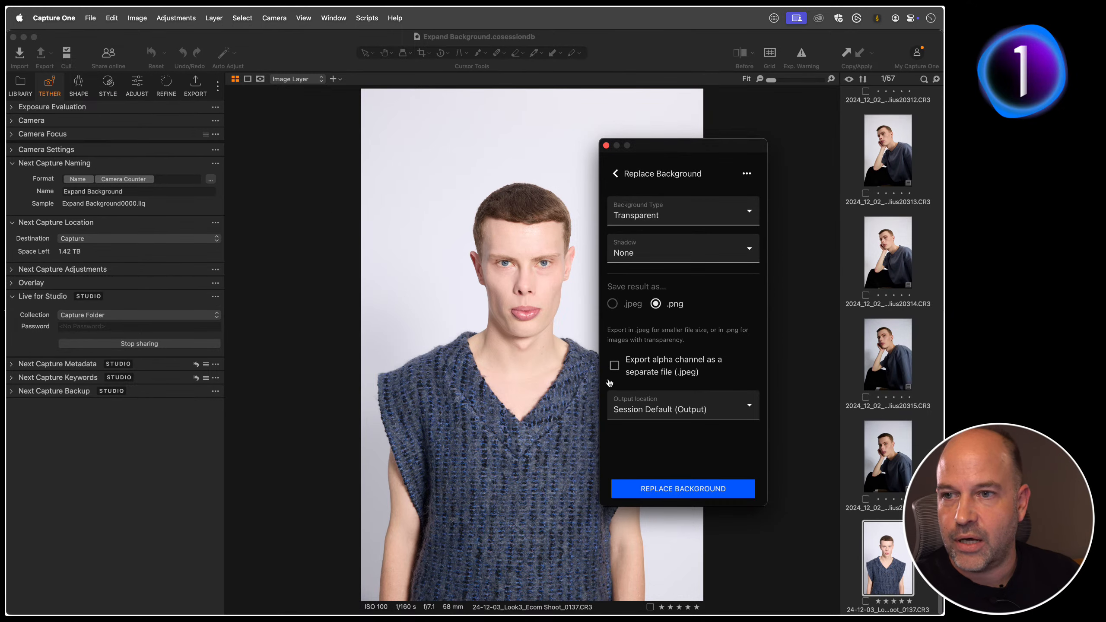
left_click(660, 216)
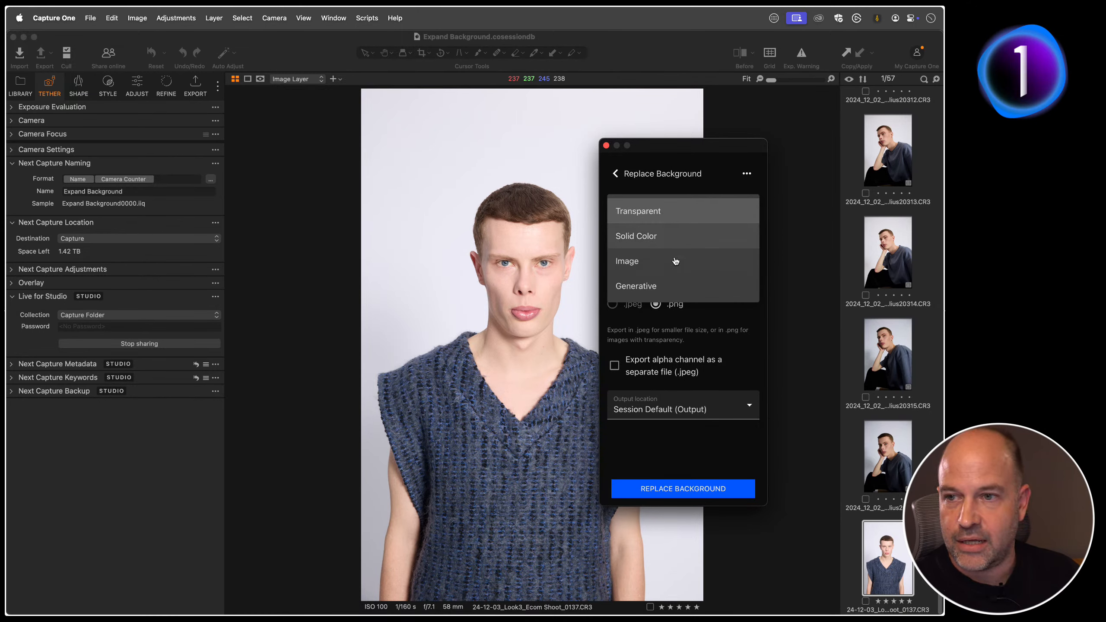
left_click(711, 320)
left_click(616, 172)
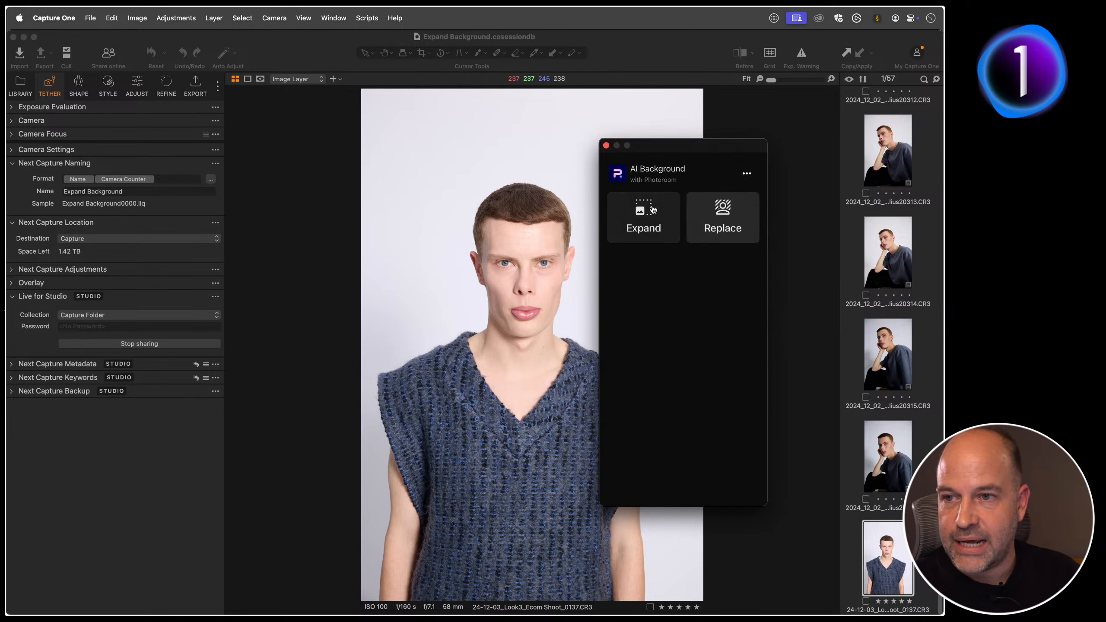
Step: Start expanding the knitted-vest image's background relatively, move the window off the model, and set the canvas width to 1000 px
left_click(644, 218)
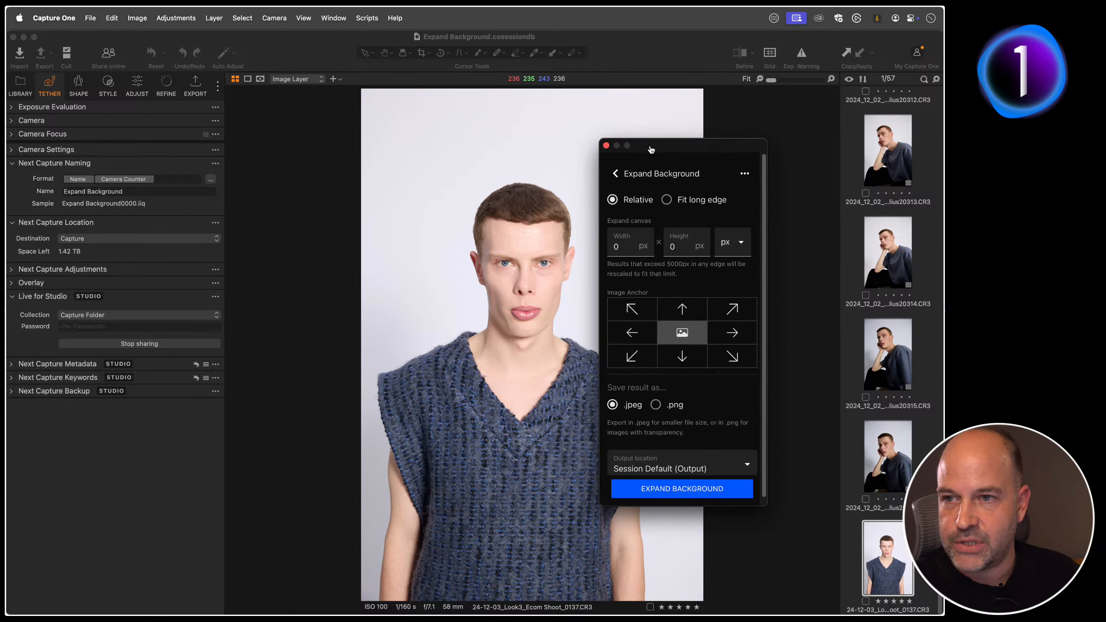
left_click_drag(651, 150, 751, 98)
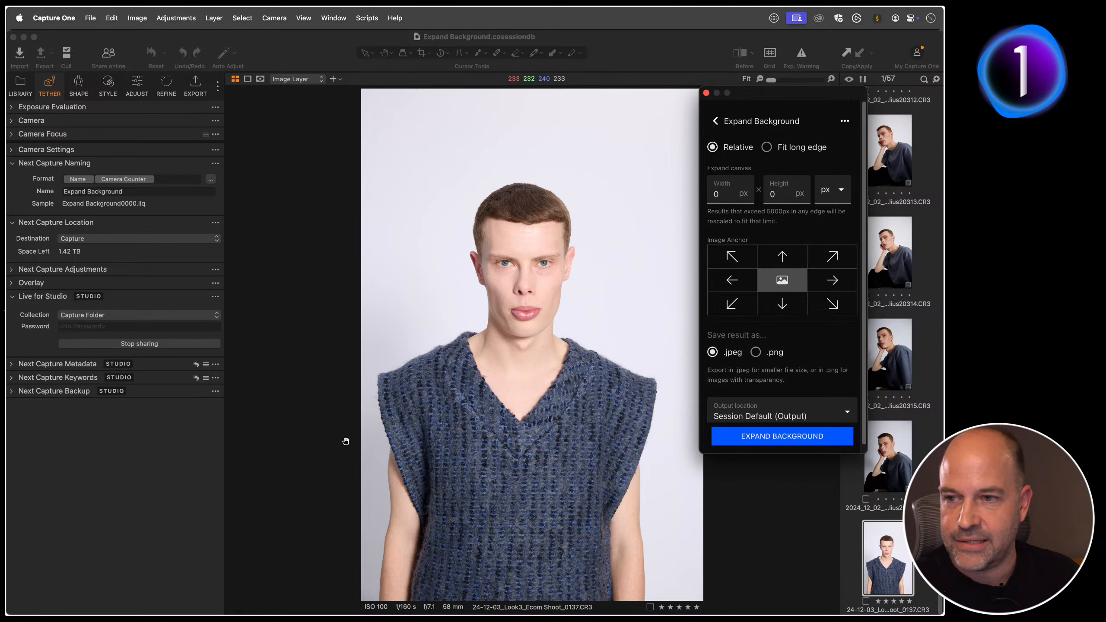
left_click_drag(770, 97, 713, 123)
left_click(681, 209)
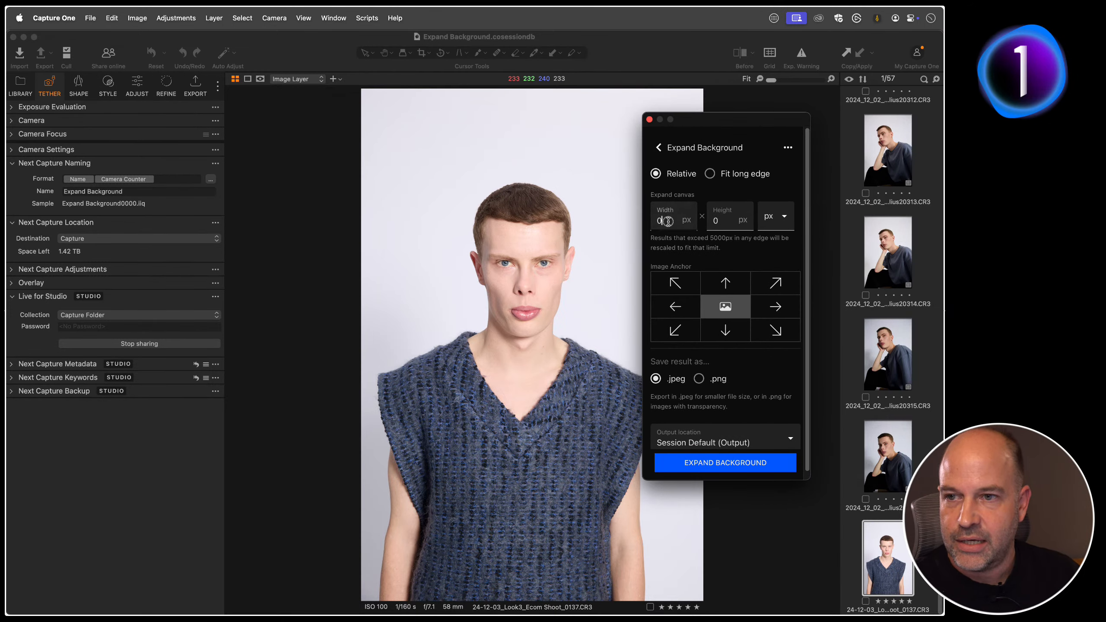
type("1000")
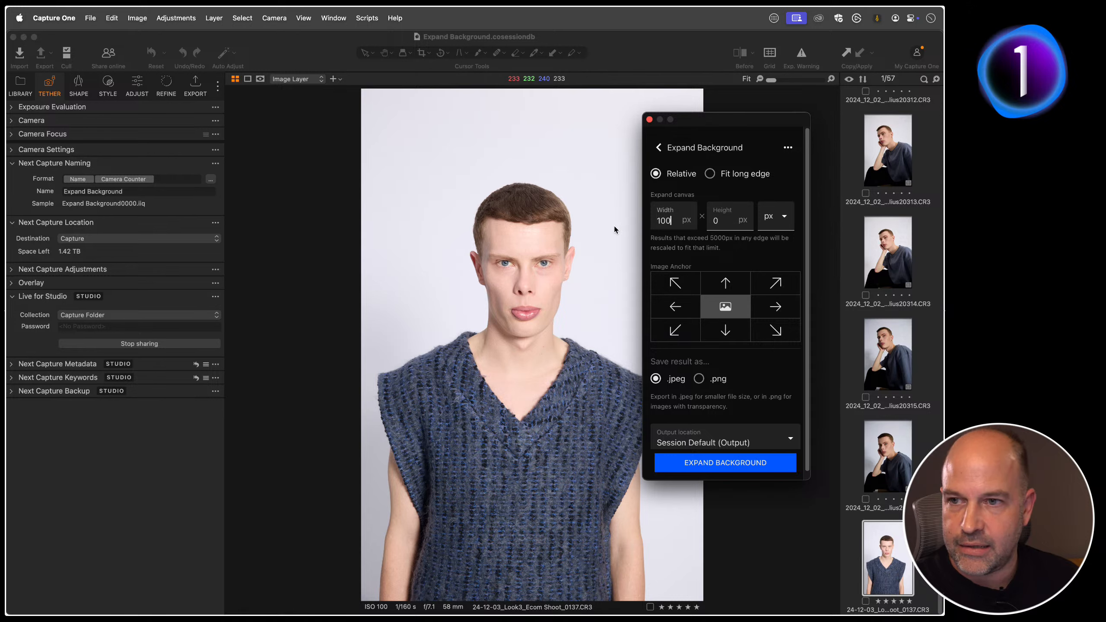
Step: Anchor the image at the middle of the canvas's right edge and run the background expansion as a .jpeg to Session Default (Output)
left_click(774, 308)
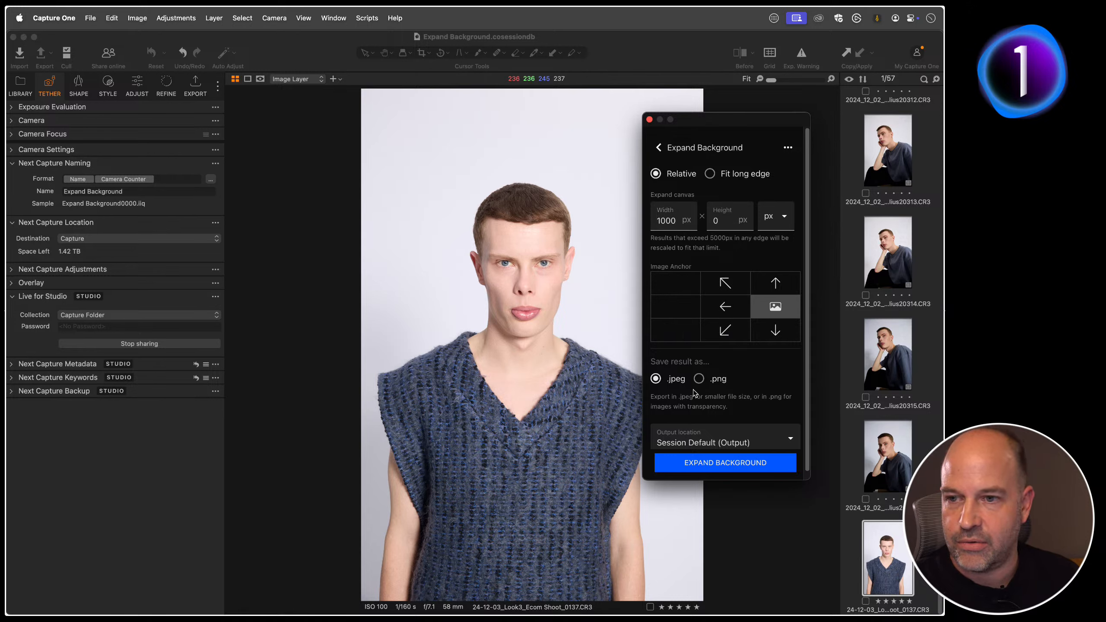
scroll(684, 367, "down", 1)
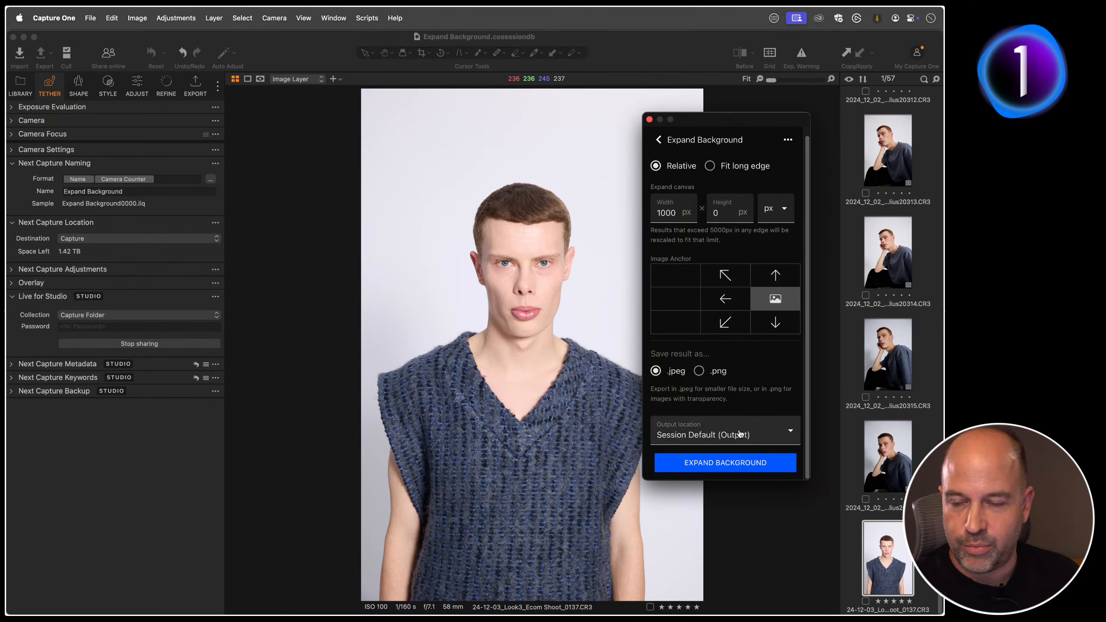
left_click(713, 464)
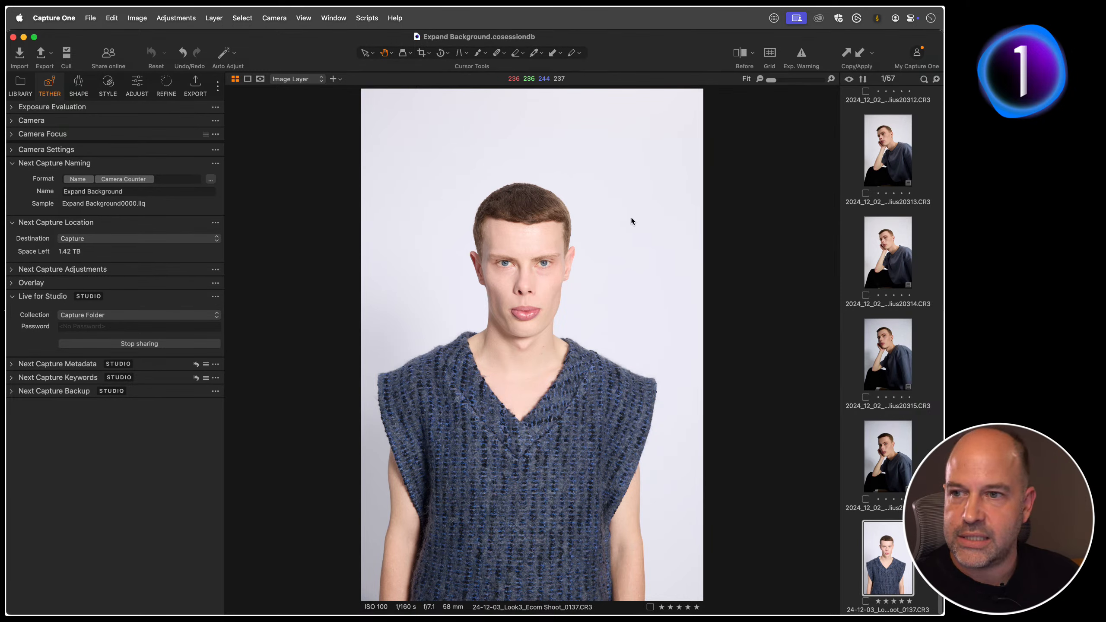
left_click_drag(534, 186, 663, 183)
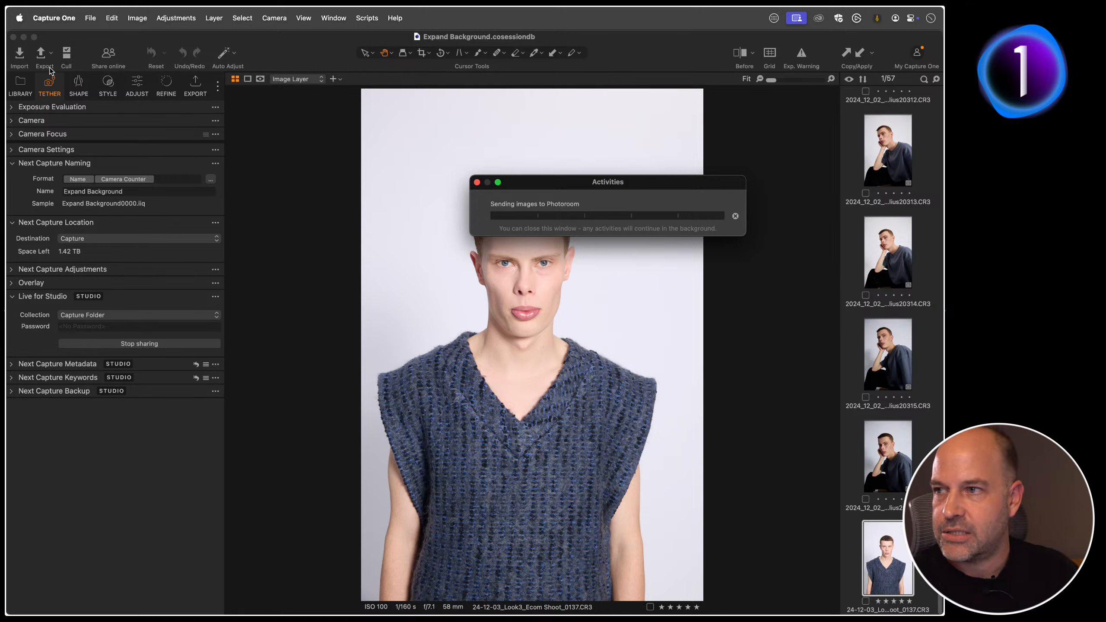
Step: Show the session's Output Folder without changing its location, and move 24-12-03_Look3_Ecom Shoot_0137_pr.jpeg into the Capture Folder
left_click(11, 91)
left_click(19, 87)
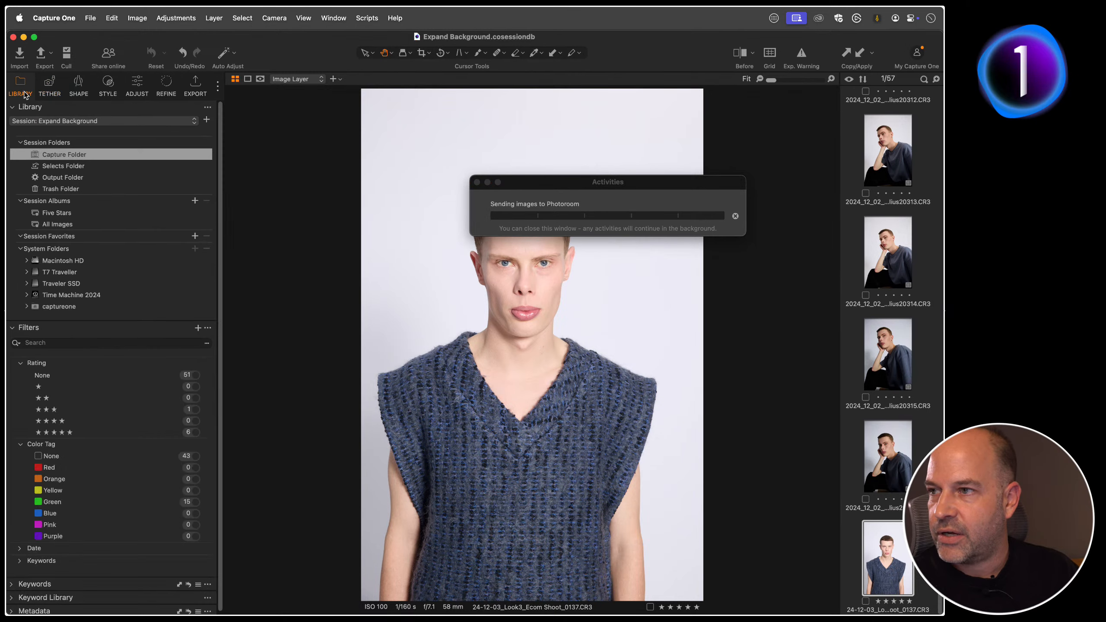
double_click(76, 178)
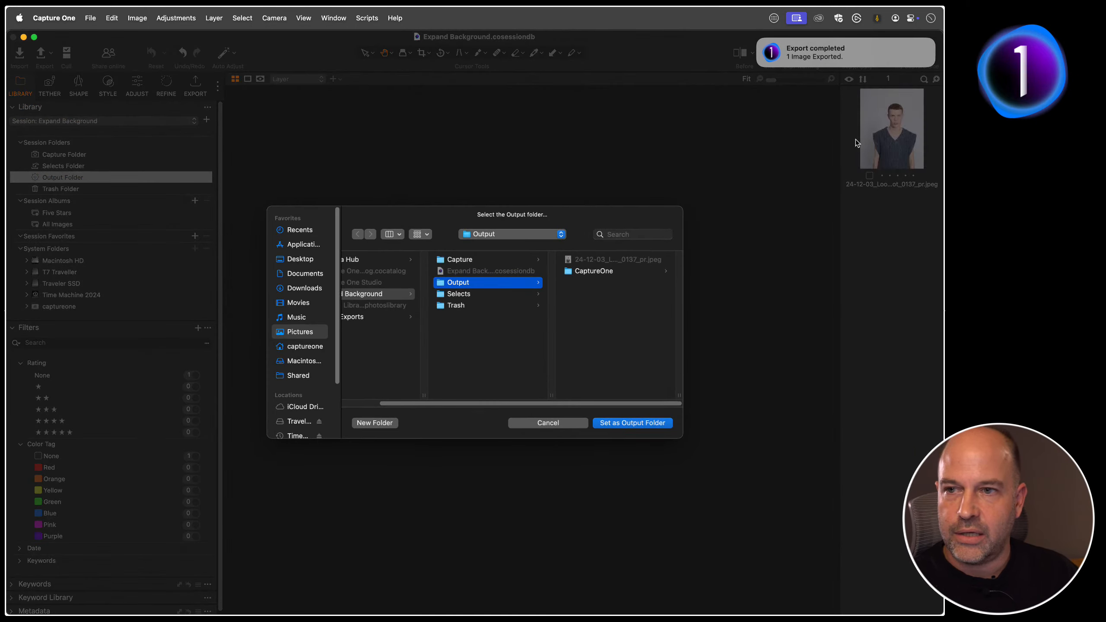
left_click(568, 422)
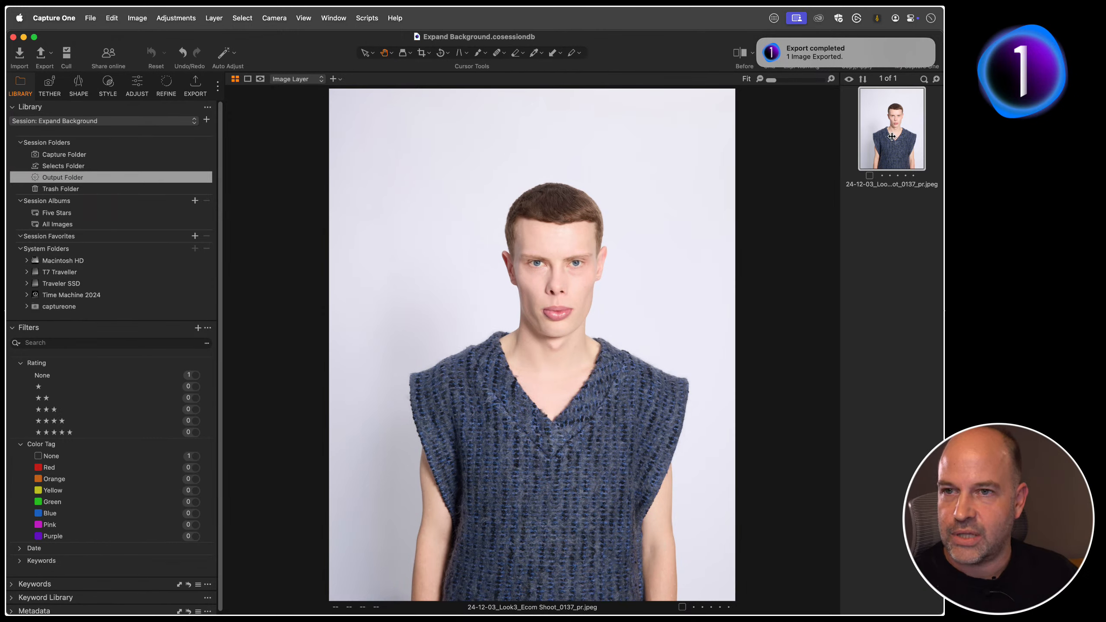
left_click_drag(884, 136, 100, 155)
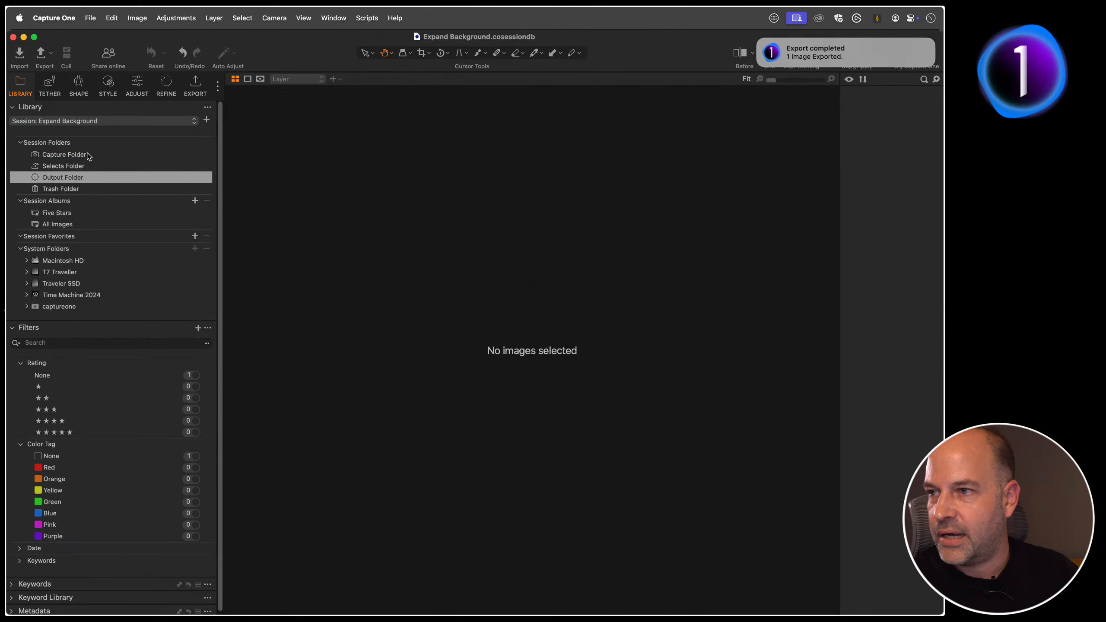
Step: Compare the expanded knitted-vest JPEG side by side with its original raw file from the Capture Folder
key("g")
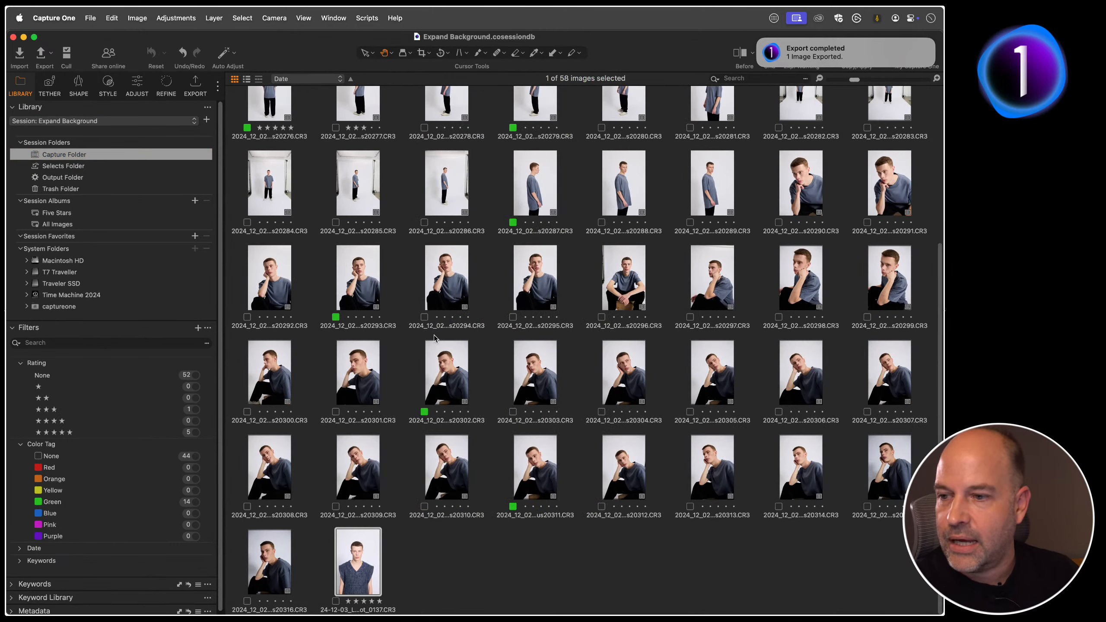
scroll(394, 320, "up", 5)
left_click(268, 129, "super")
key("g")
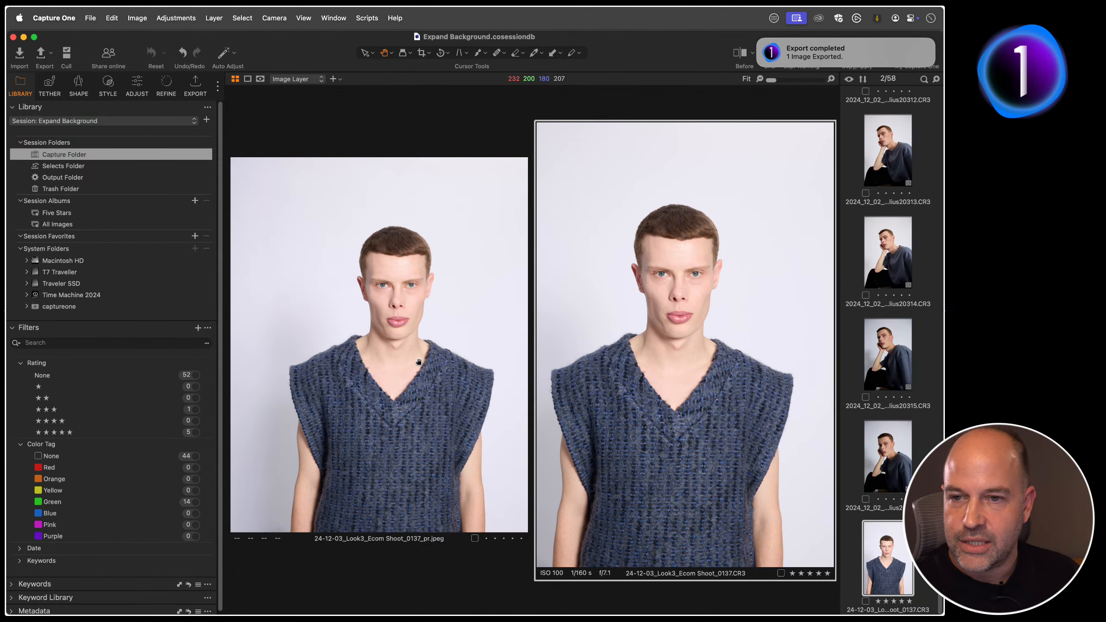
Step: Select the first full-body T-shirt image and launch Edit Background with AI using Photoroom (beta), moving its window lower over the image
left_click(850, 237)
scroll(887, 243, "up", 20)
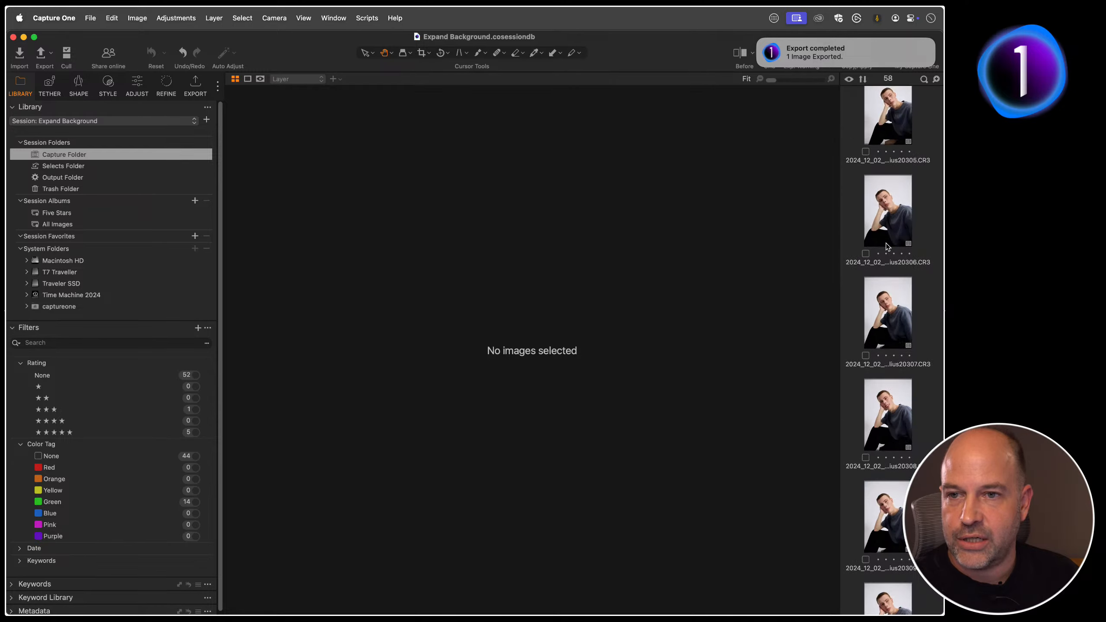
scroll(895, 279, "up", 15)
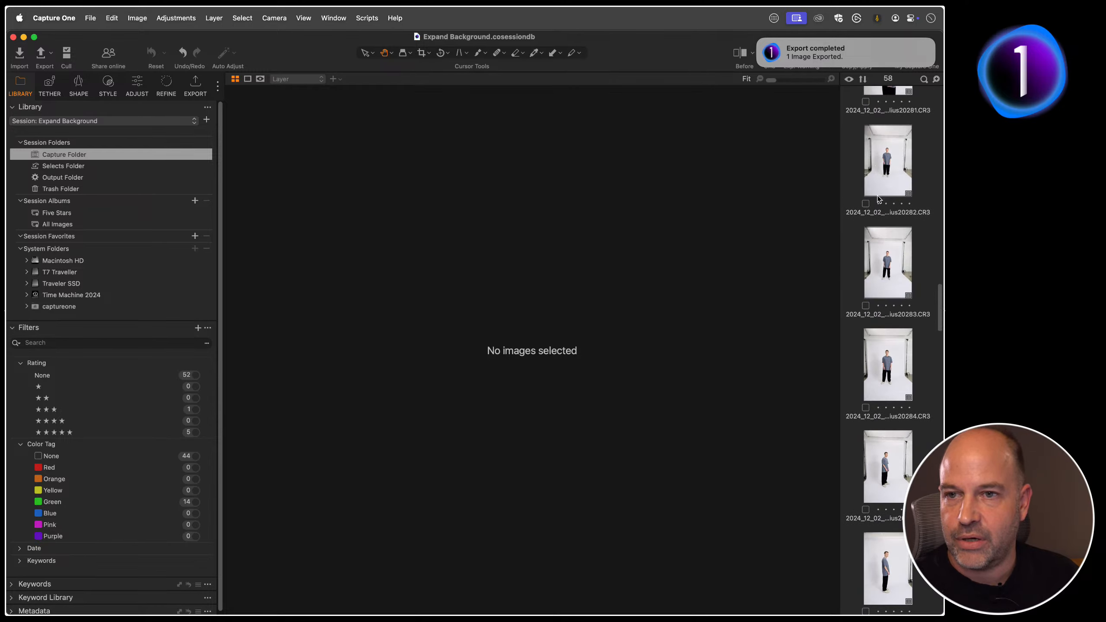
scroll(893, 162, "up", 10)
right_click(891, 133)
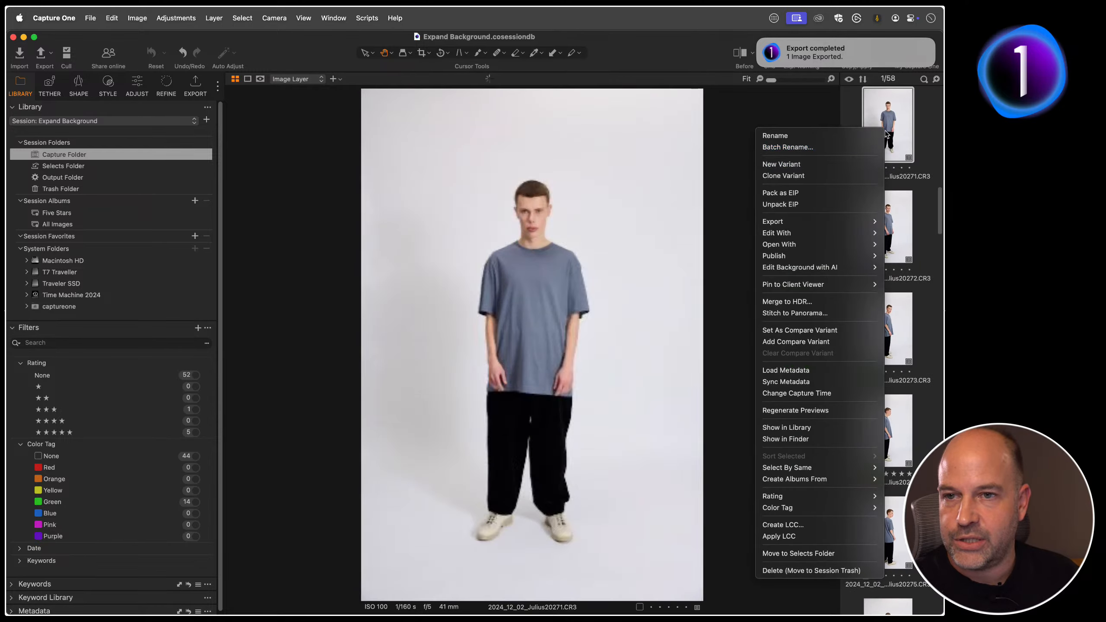
mouse_move(828, 268)
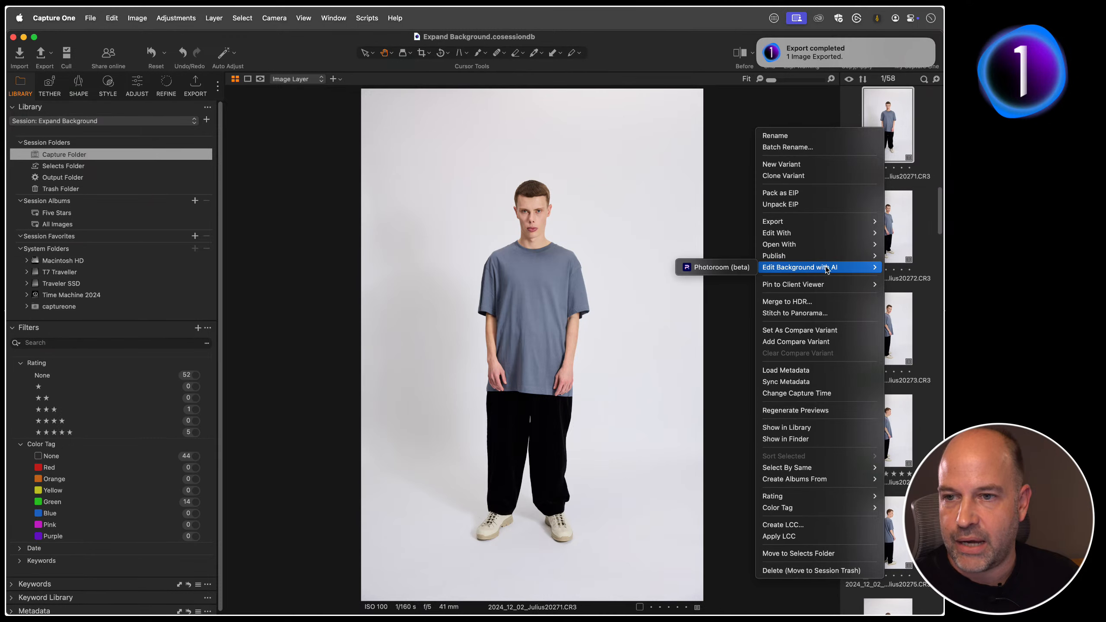
left_click(729, 267)
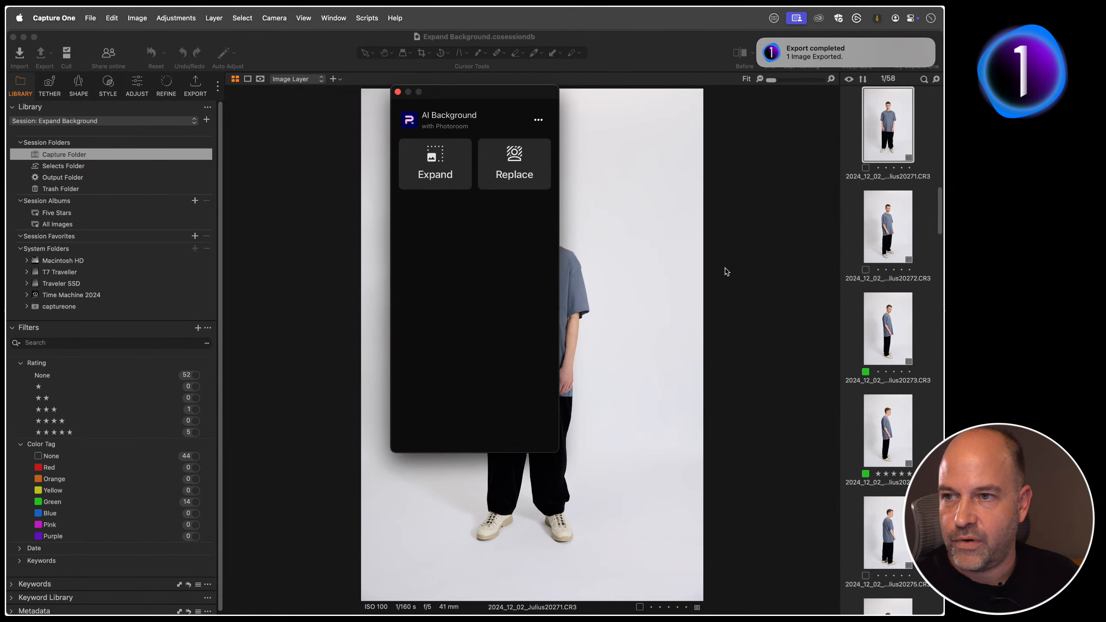
left_click_drag(519, 94, 554, 148)
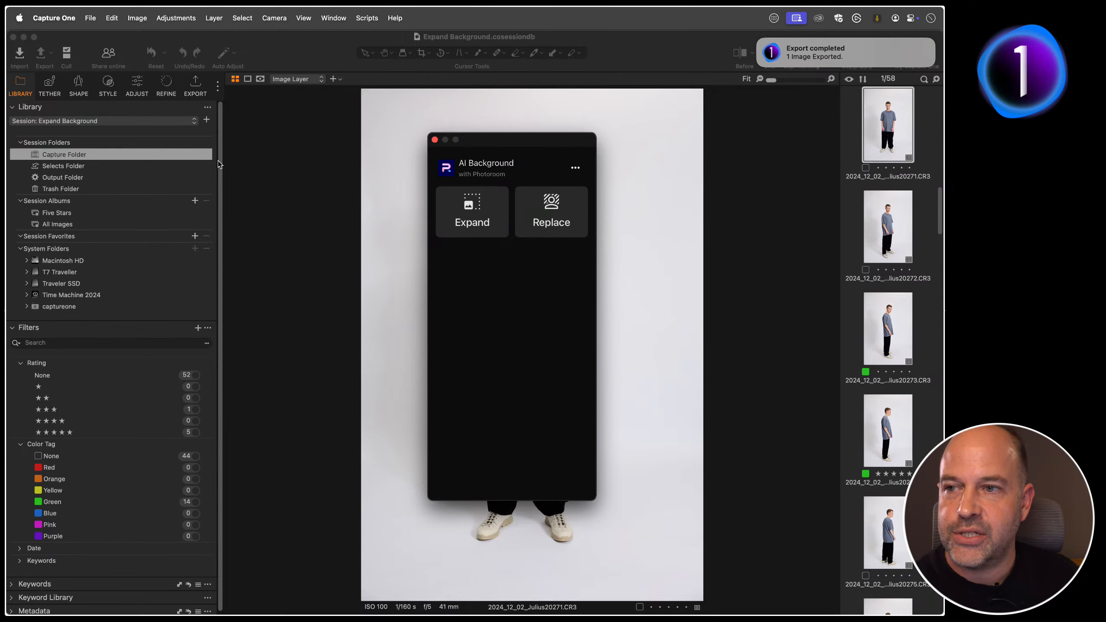
Step: Look through the AI Background window's additional Photoroom options without choosing any, and close the window
left_click(575, 168)
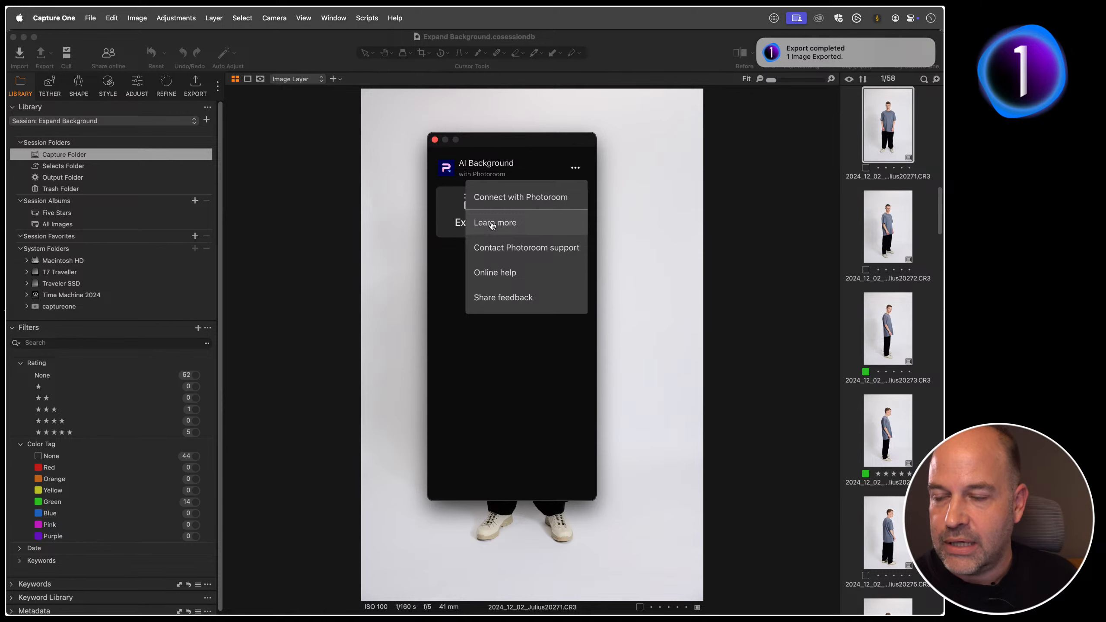
left_click(448, 268)
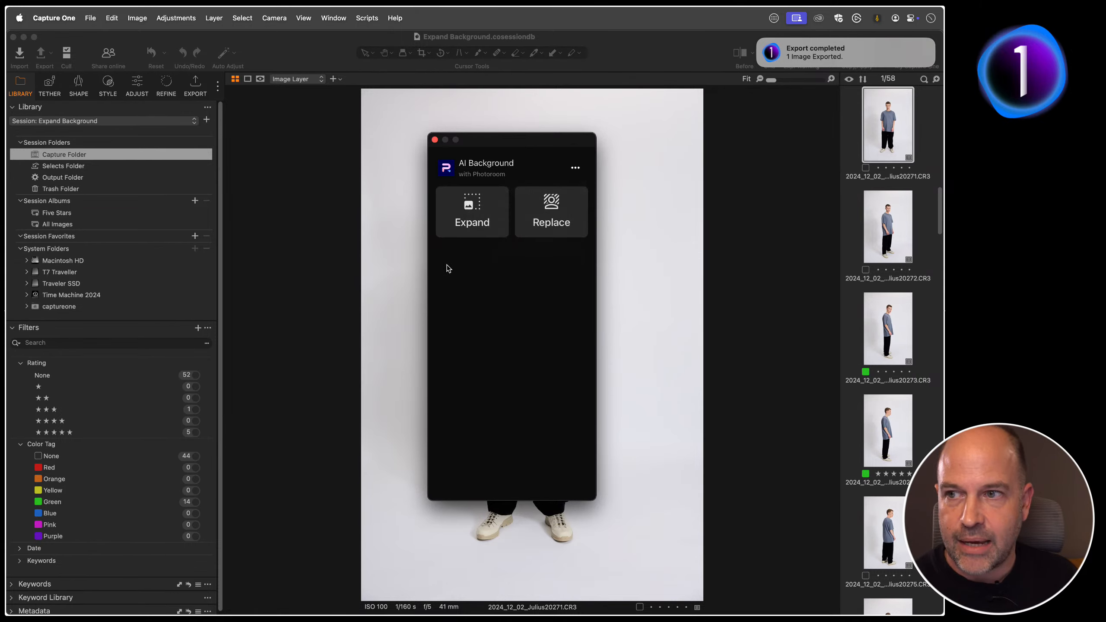
left_click(435, 140)
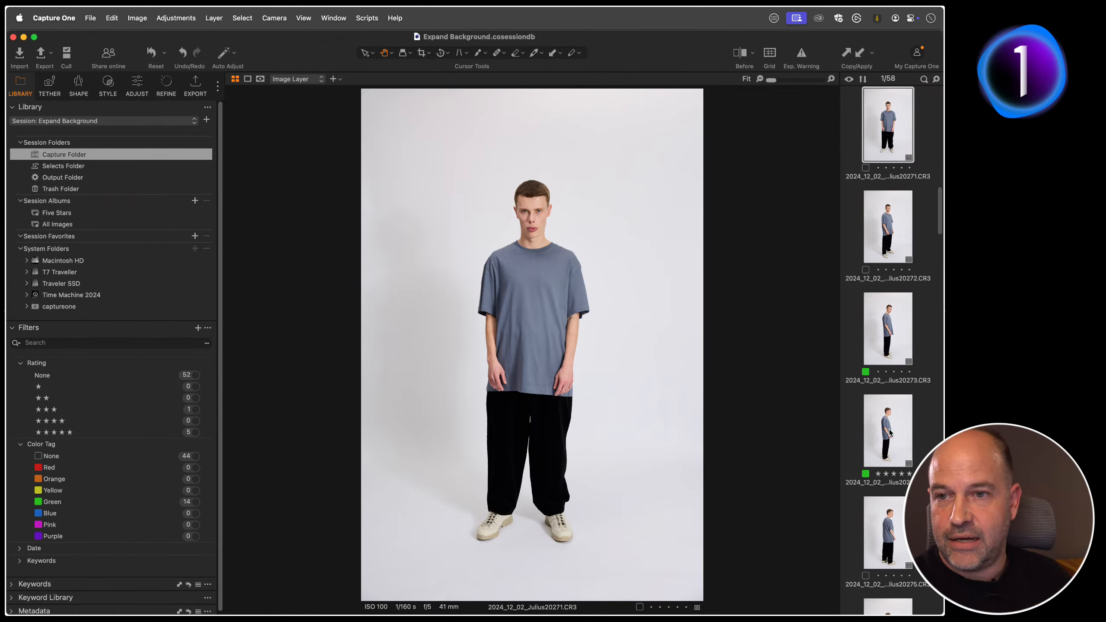
Step: Select the first four full-body T-shirt images and look up the Edit Background with AI options for the whole selection
left_click(890, 433, "shift")
right_click(884, 428)
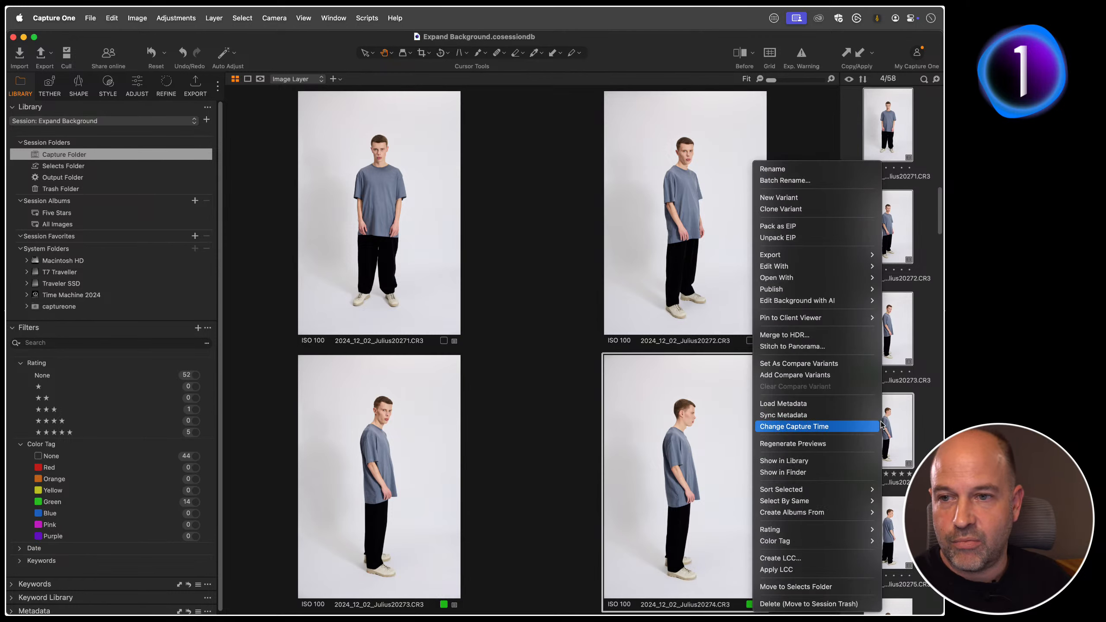
mouse_move(826, 303)
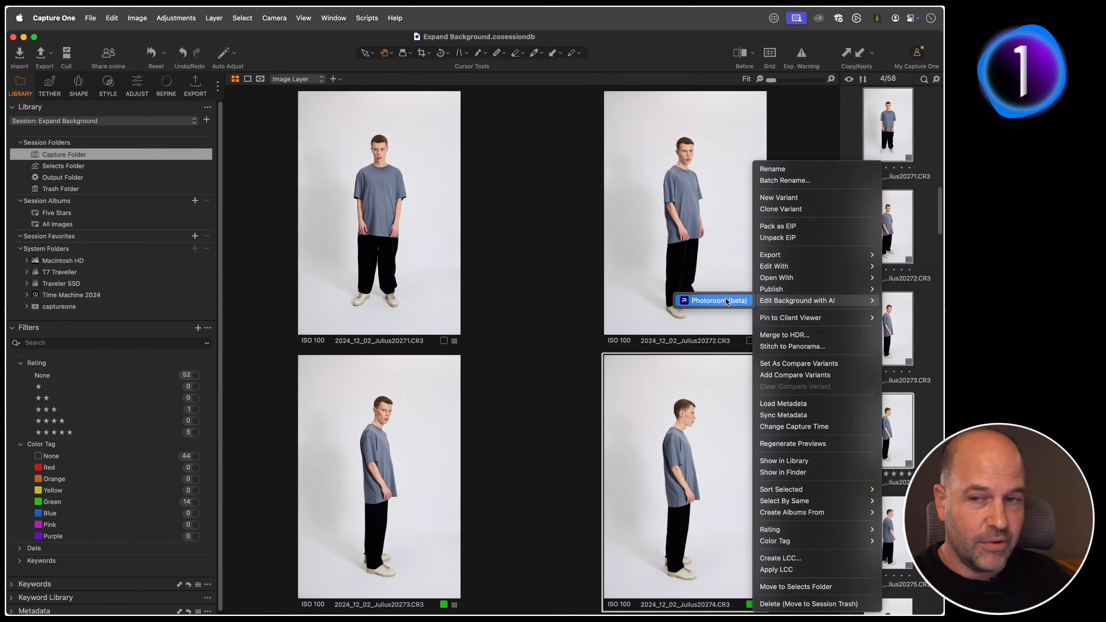
left_click(560, 370)
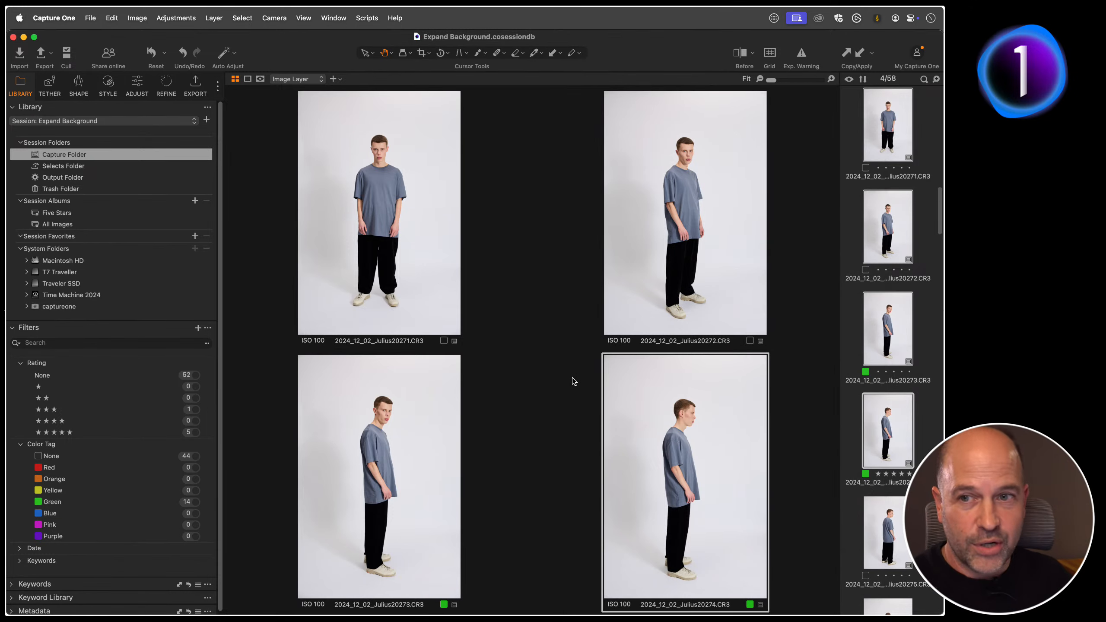
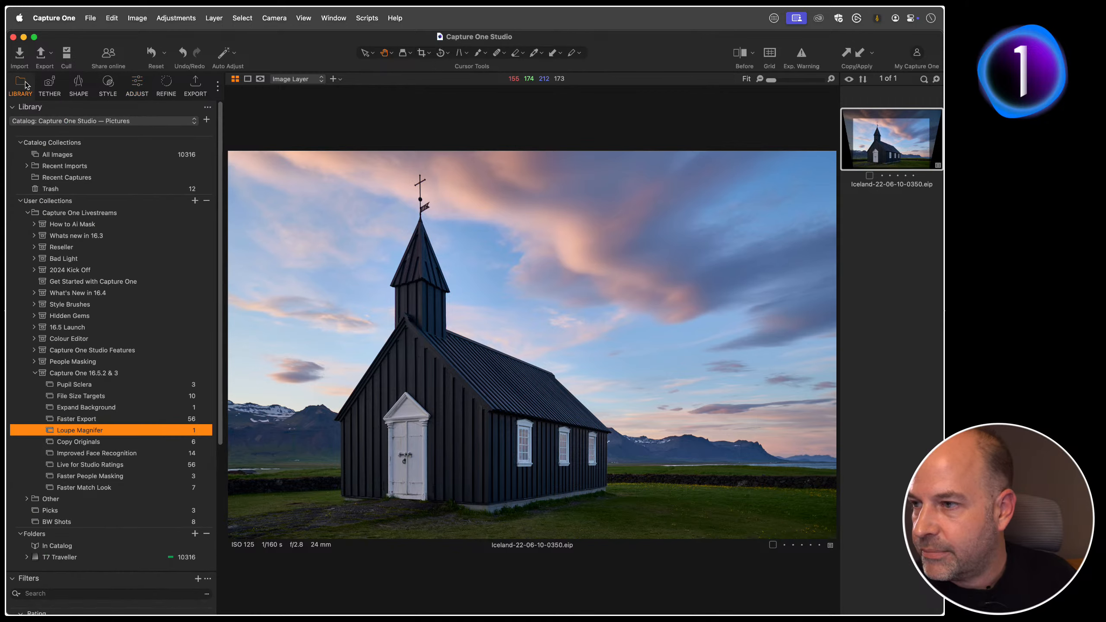
Step: Open the Faster Export collection, select its first full-body T-shirt image, and bring up the export settings
scroll(65, 408, "down", 2)
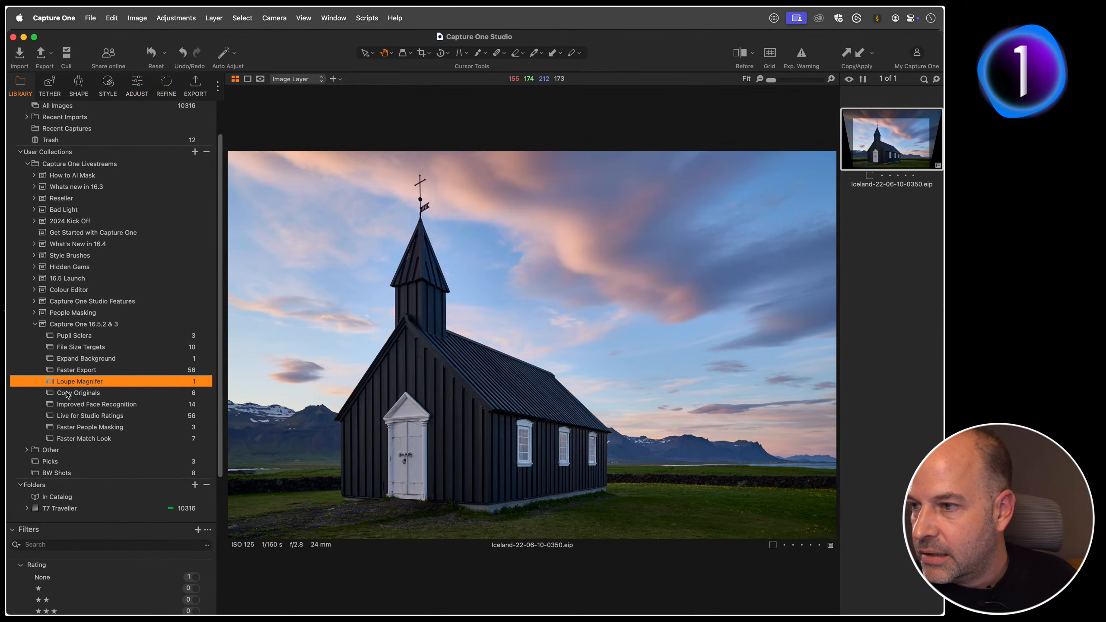
left_click(131, 428)
left_click(124, 439)
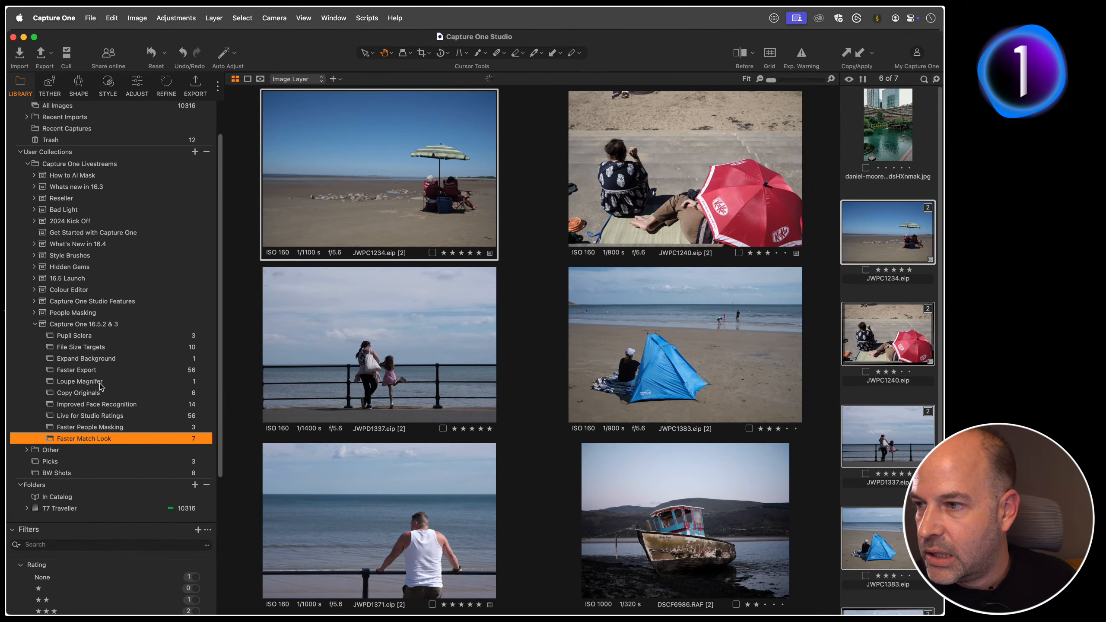
left_click(97, 369)
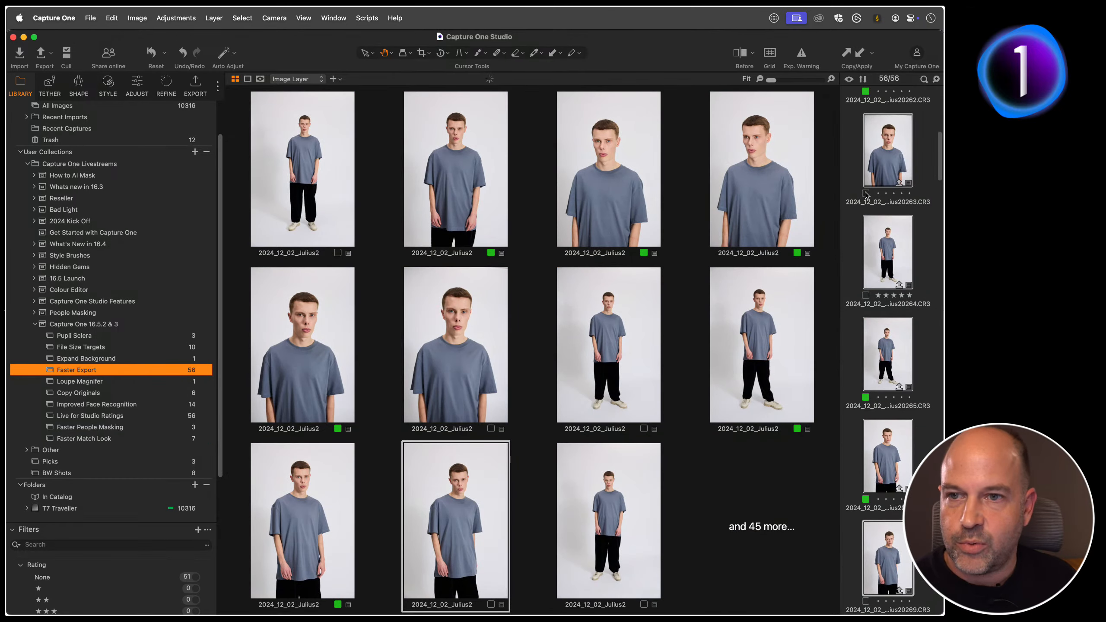
left_click(846, 220)
left_click(892, 158)
scroll(892, 158, "up", 10)
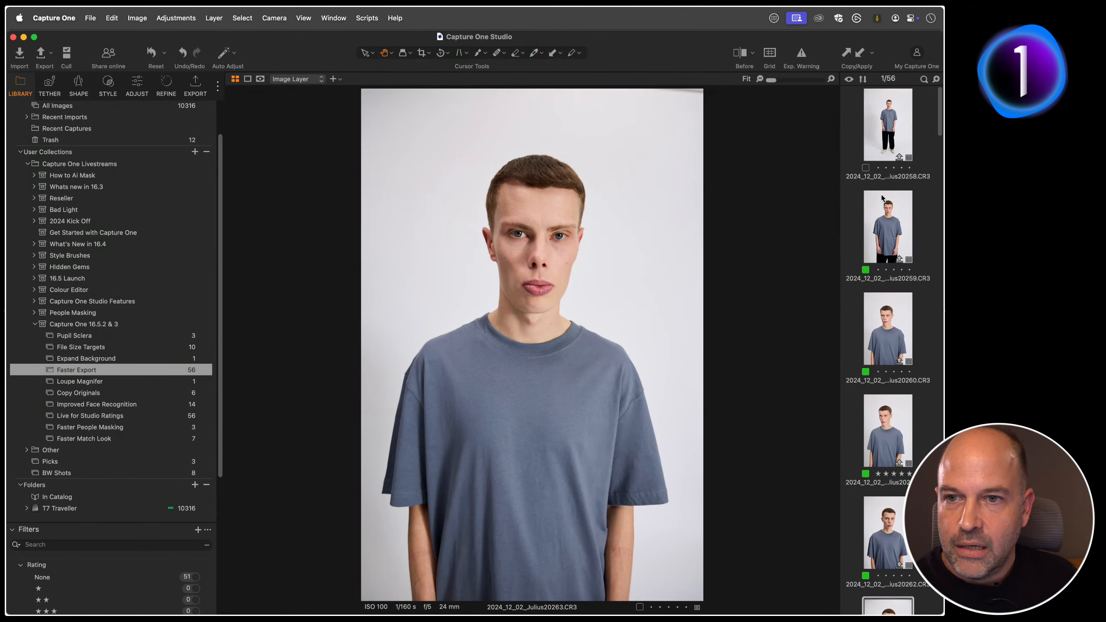
left_click(881, 134)
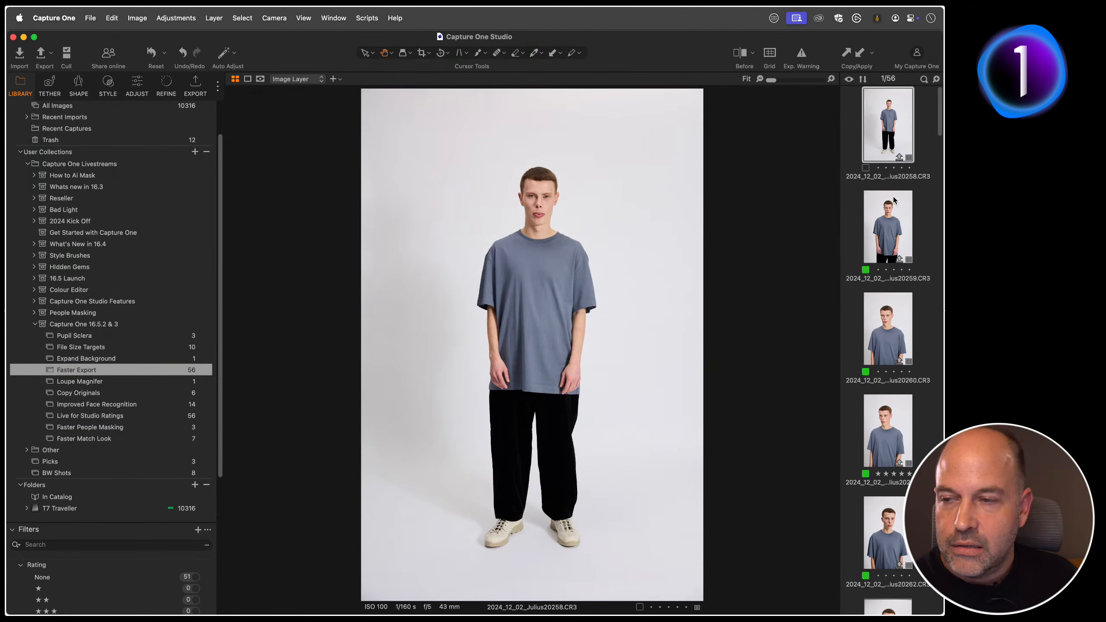
left_click(196, 87)
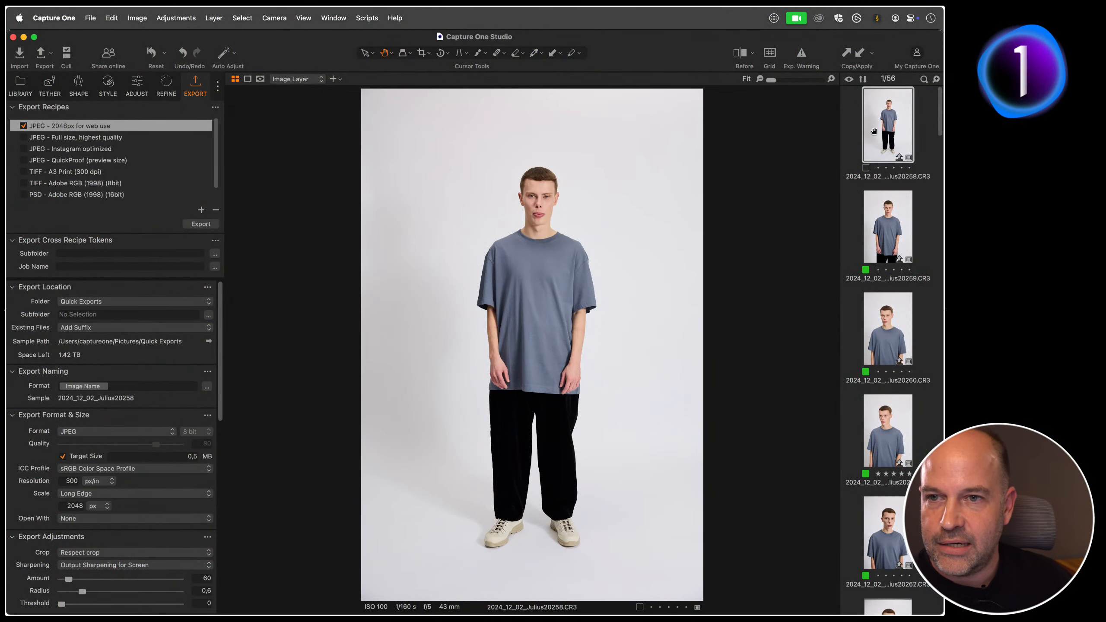
Step: Export all images in the collection using only the "JPEG - Full size, highest quality" recipe
key("super+a")
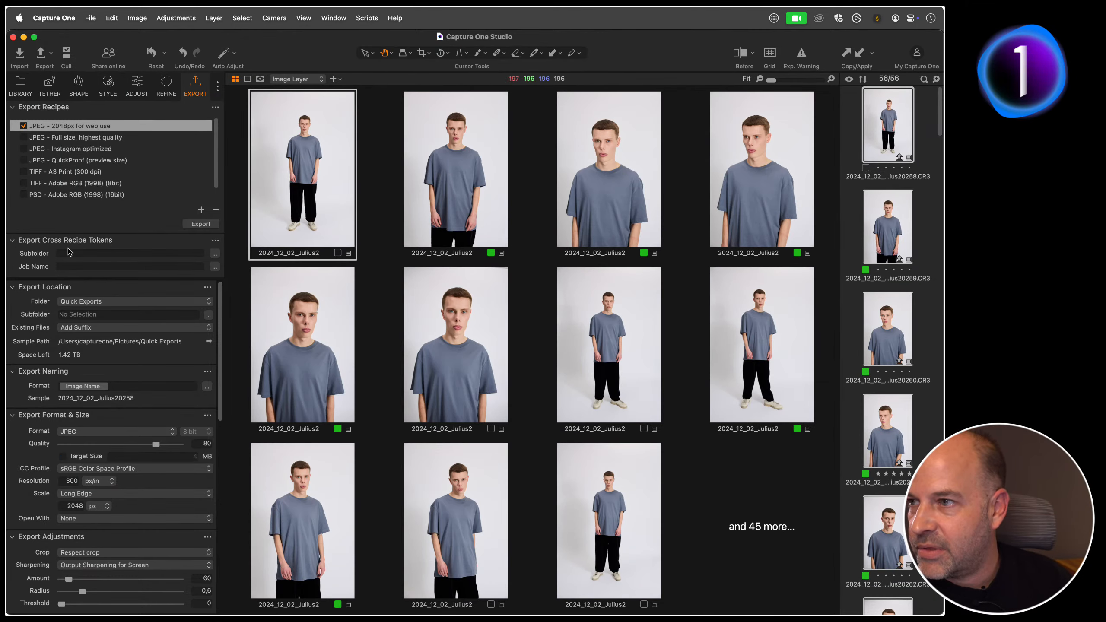
left_click(23, 126)
left_click(23, 140)
left_click(24, 139)
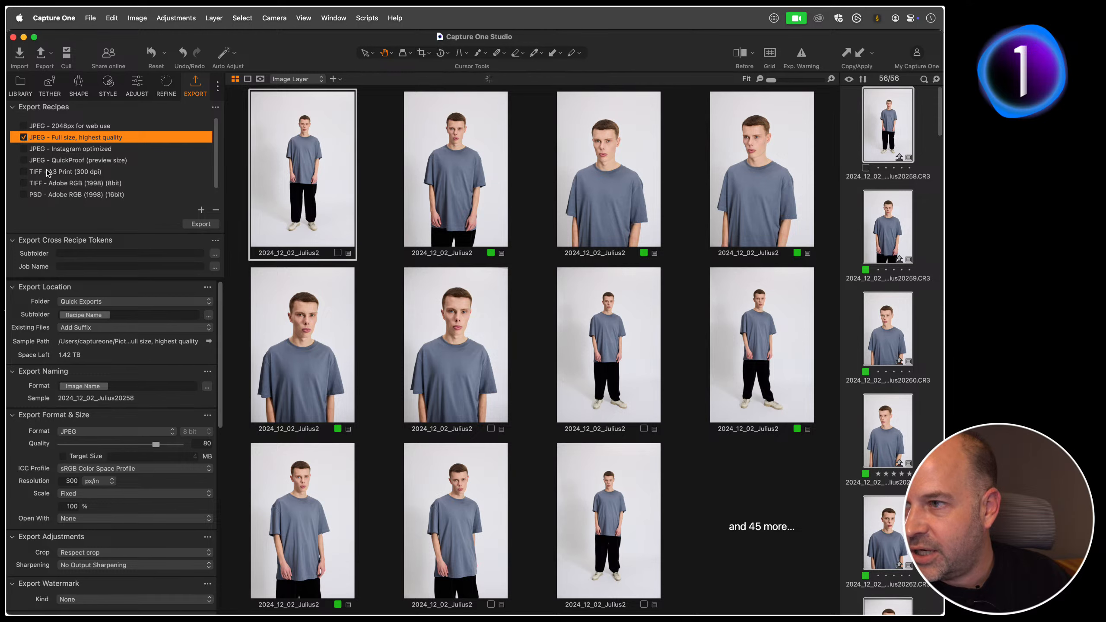
left_click(210, 224)
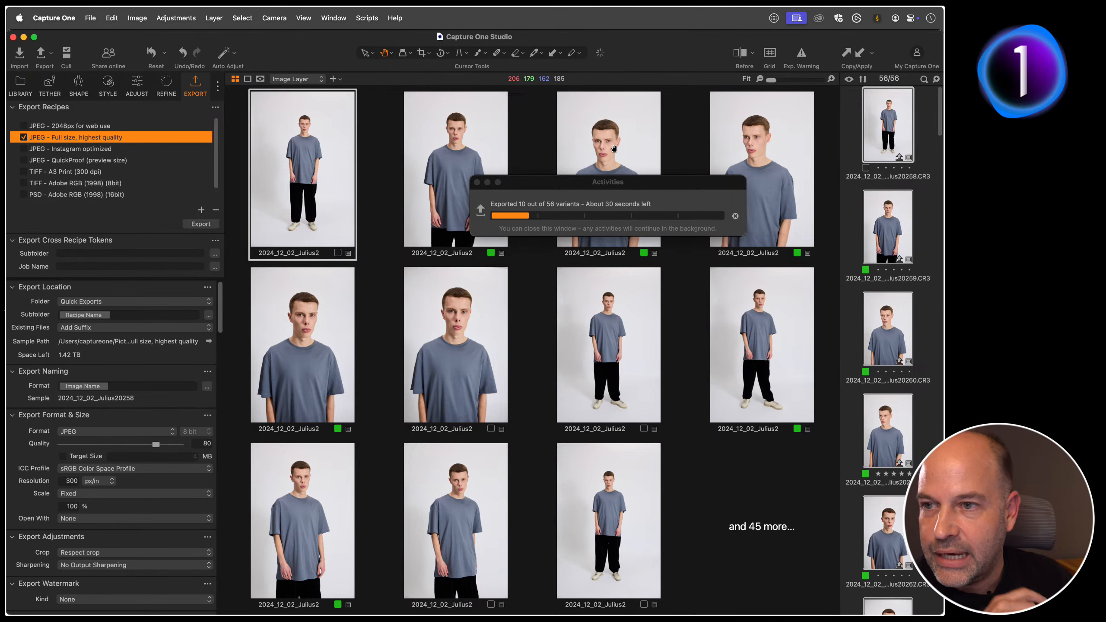
left_click_drag(590, 184, 539, 193)
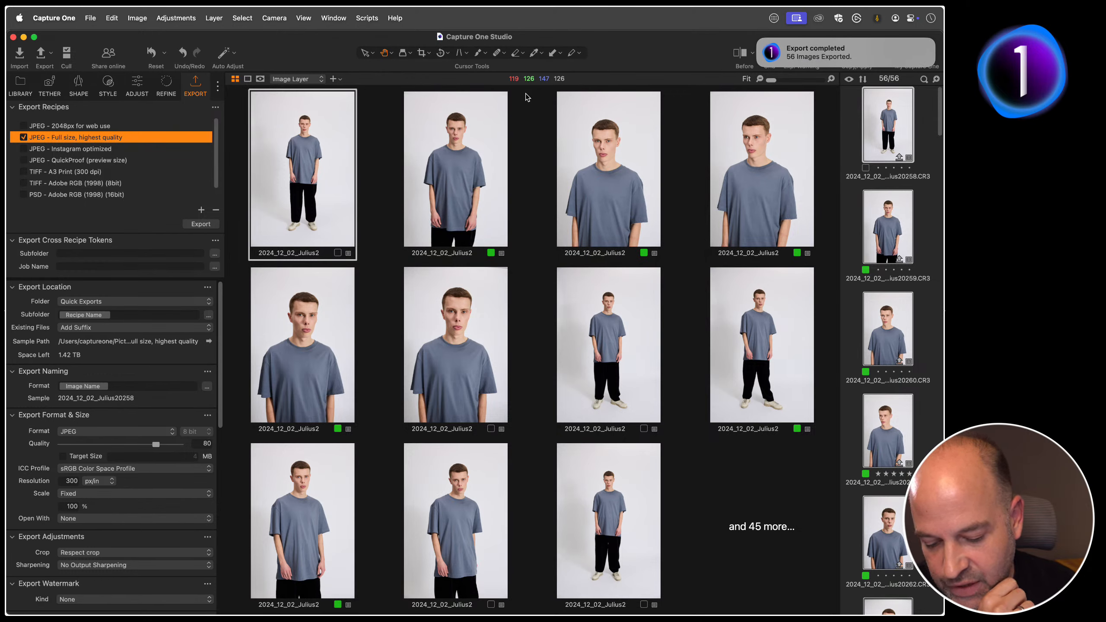
Step: Check the Mac's chip and memory in its system information, and close that window
left_click(53, 18)
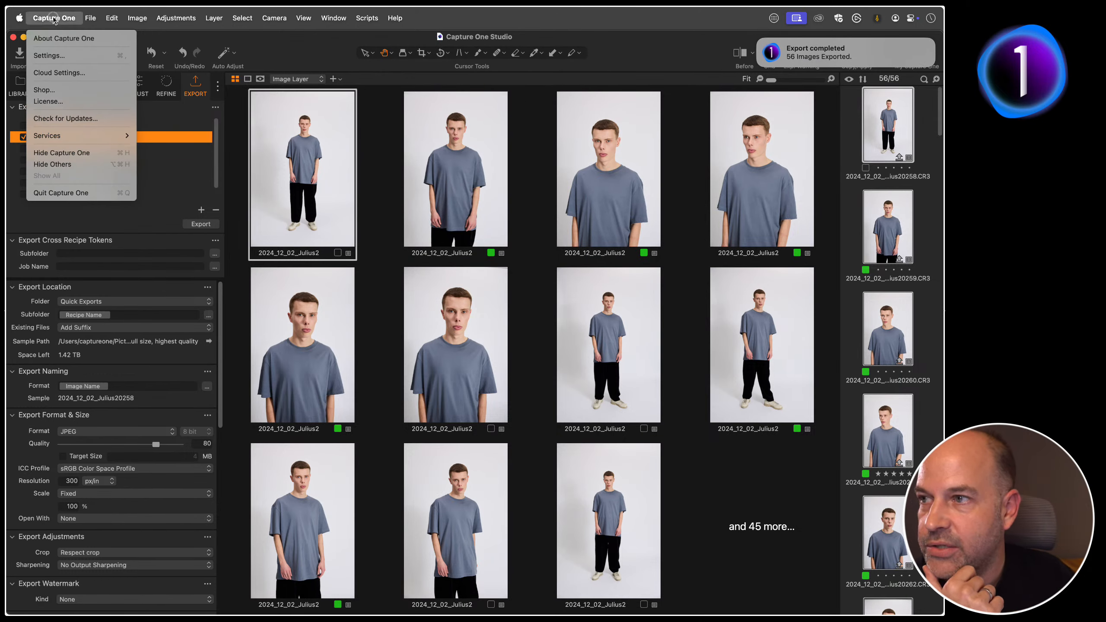
mouse_move(19, 18)
left_click(24, 39)
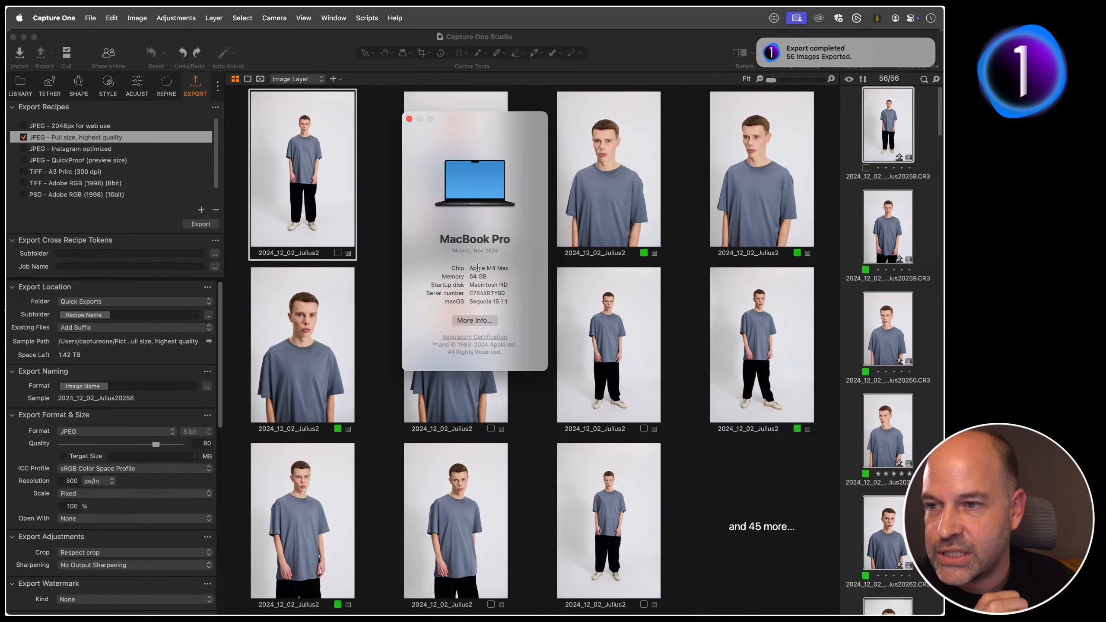
left_click(410, 119)
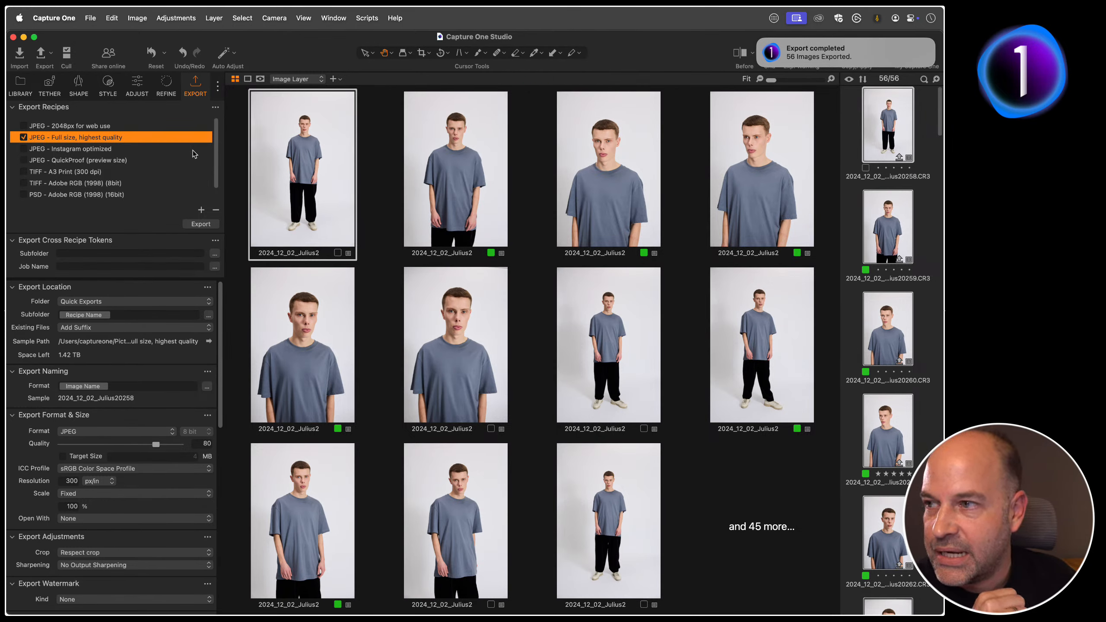
Step: Export all the T-shirt images again using only the "JPEG - QuickProof (preview size)" recipe
left_click(24, 138)
left_click(68, 161)
left_click(23, 160)
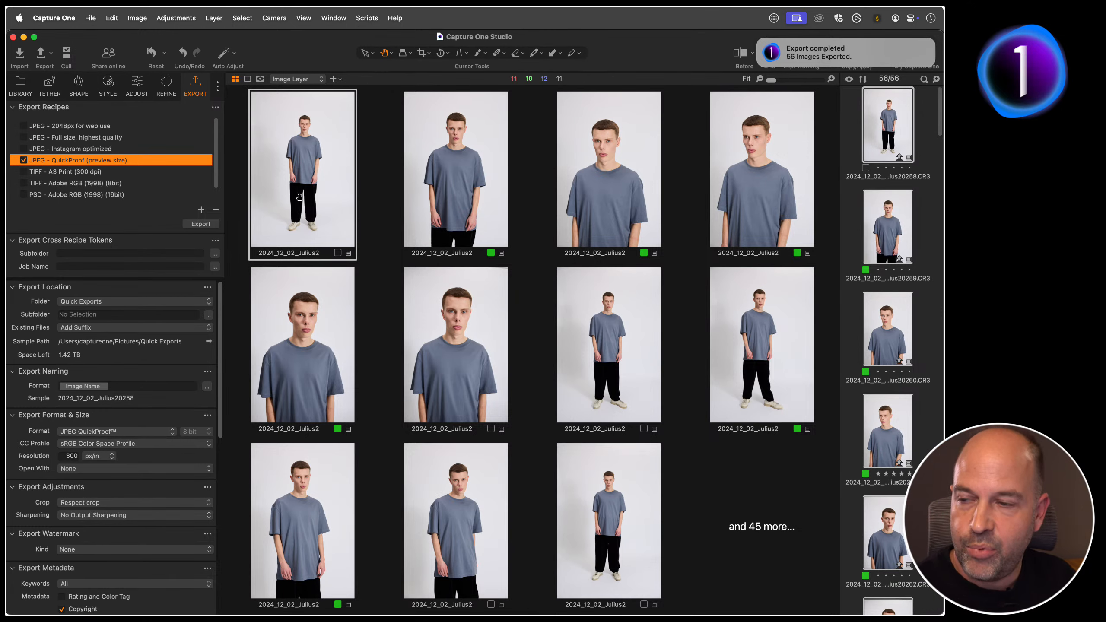
left_click(208, 223)
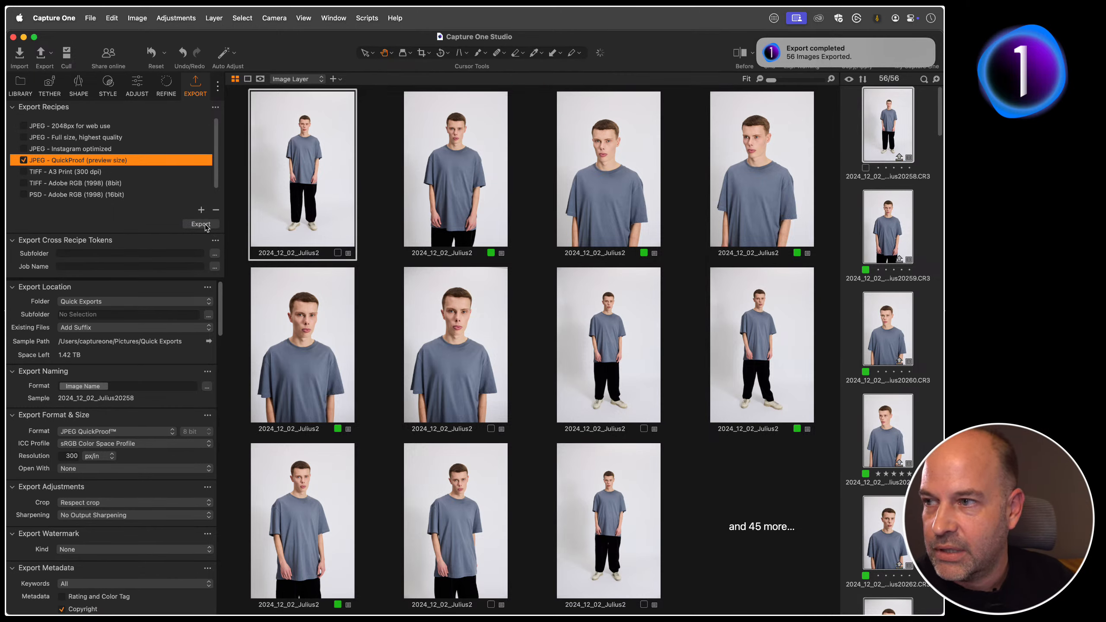
left_click(199, 225)
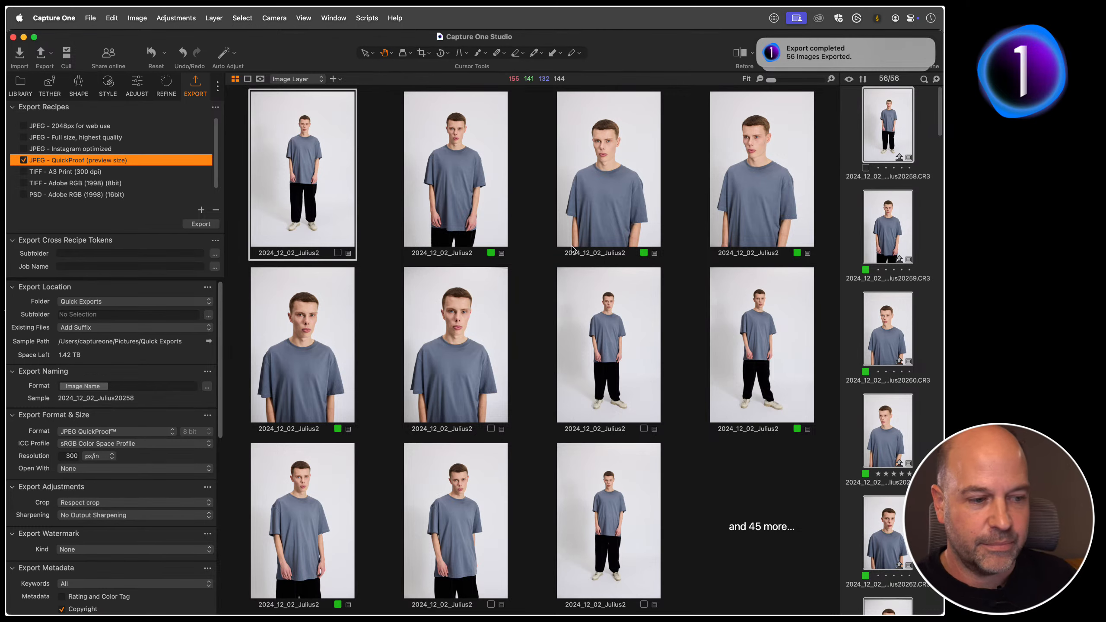
Step: Review the AI hardware acceleration choices in the general settings without changing anything, and close the settings
left_click(65, 18)
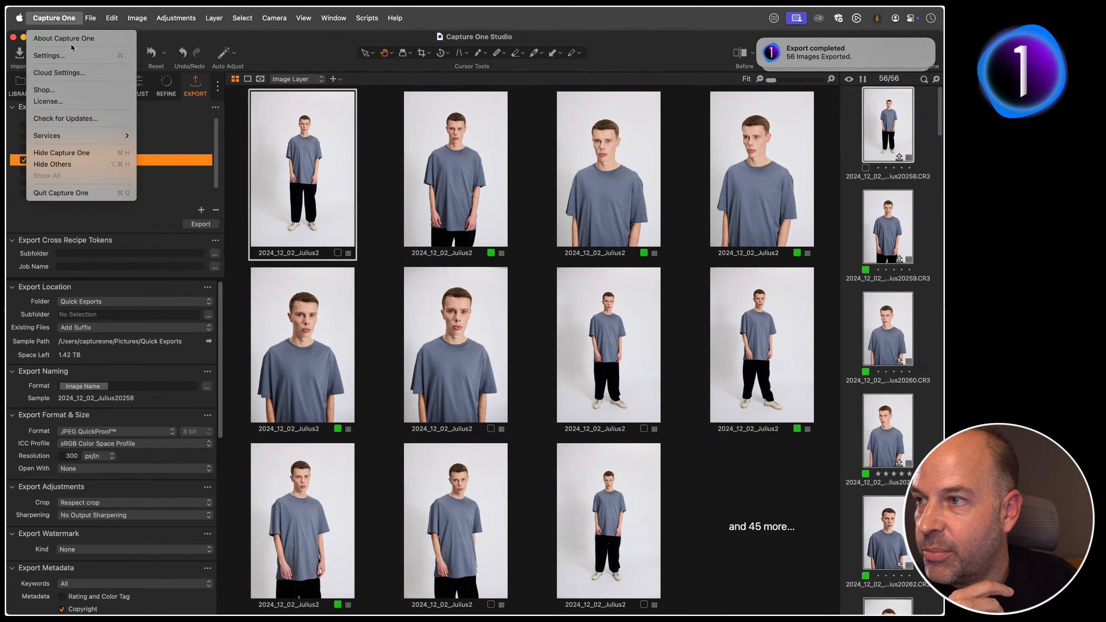
left_click(61, 56)
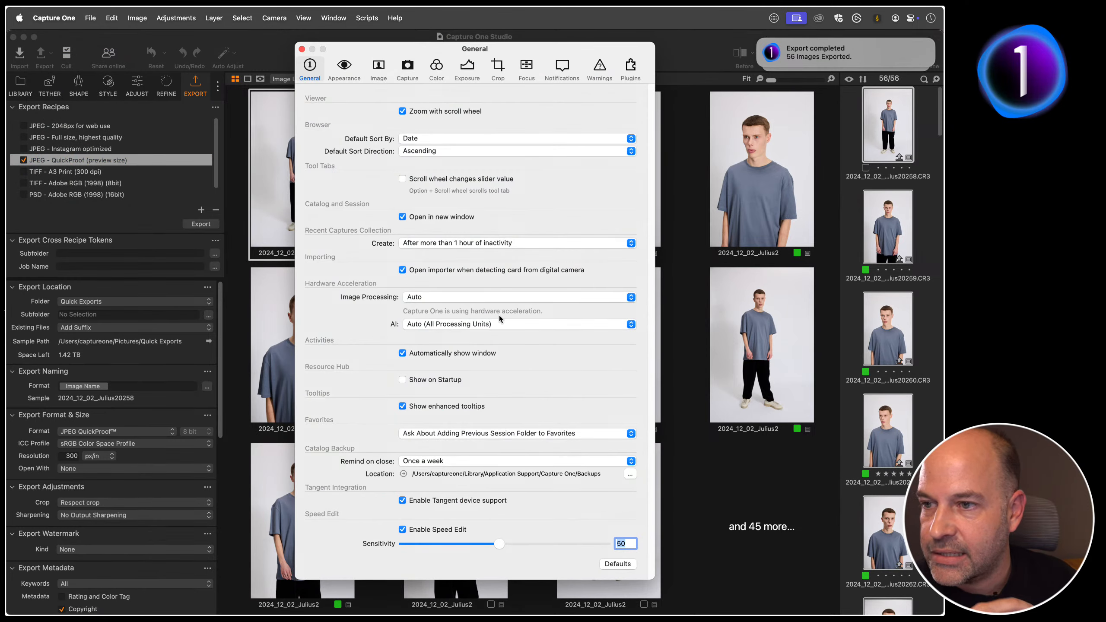
left_click(429, 325)
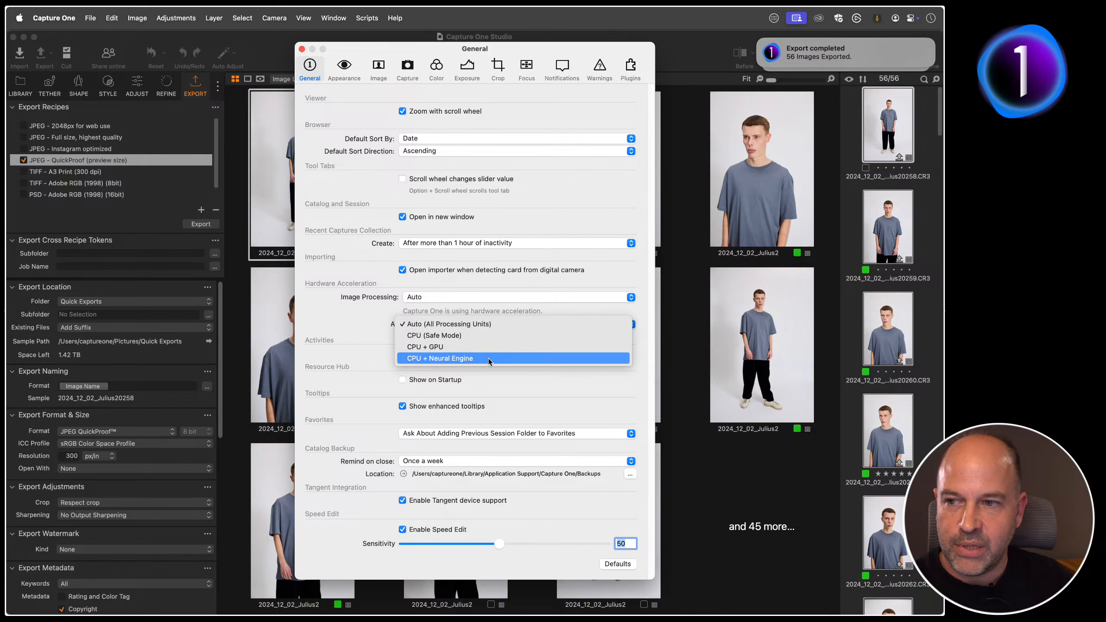
left_click(347, 322)
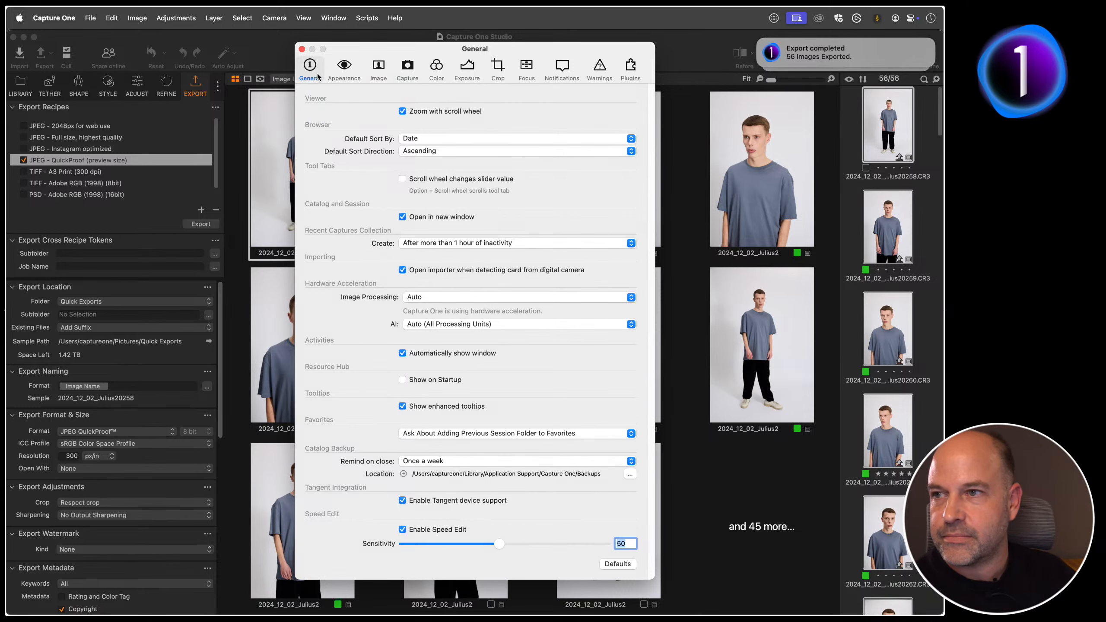
left_click(301, 49)
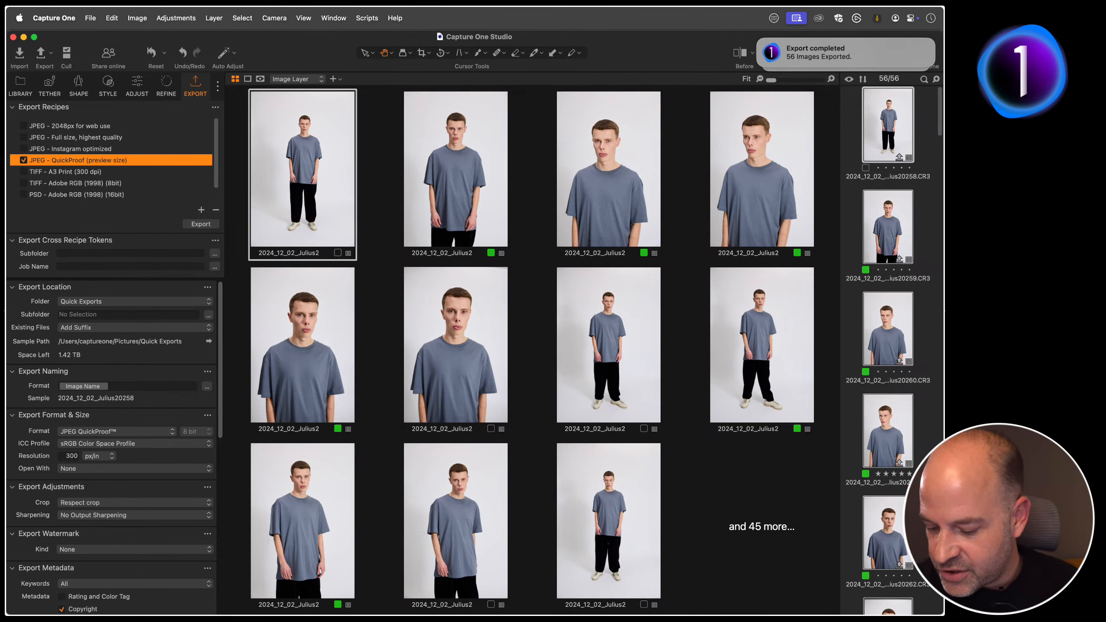
Step: Open the Faster People Masking collection and add an AI Subject mask to its three knitted-sweater portraits
left_click(19, 86)
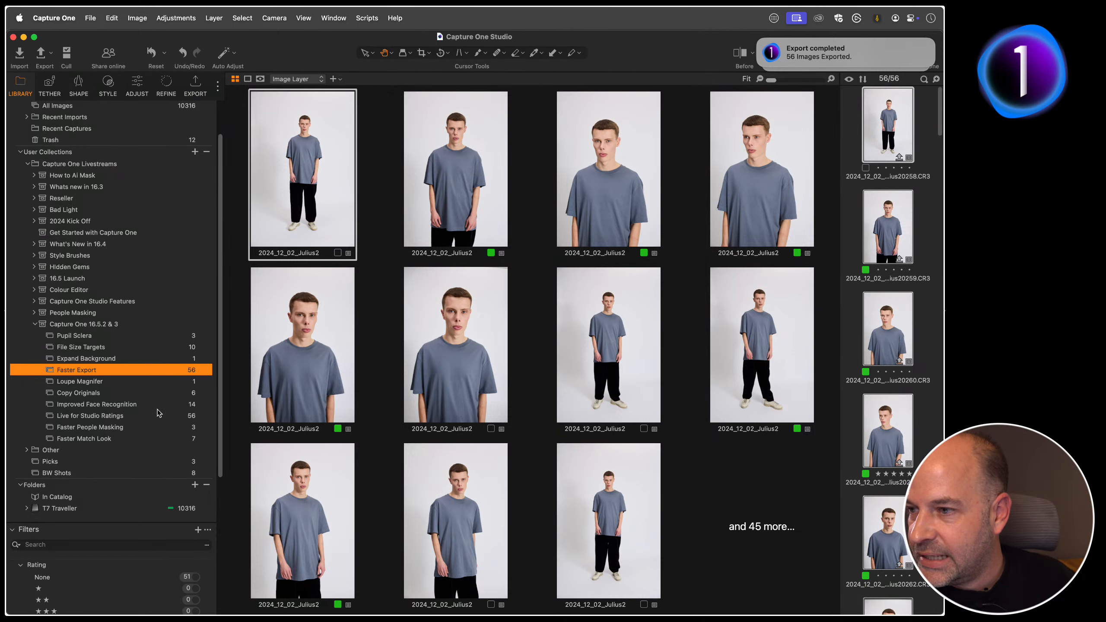
left_click(131, 427)
left_click(137, 83)
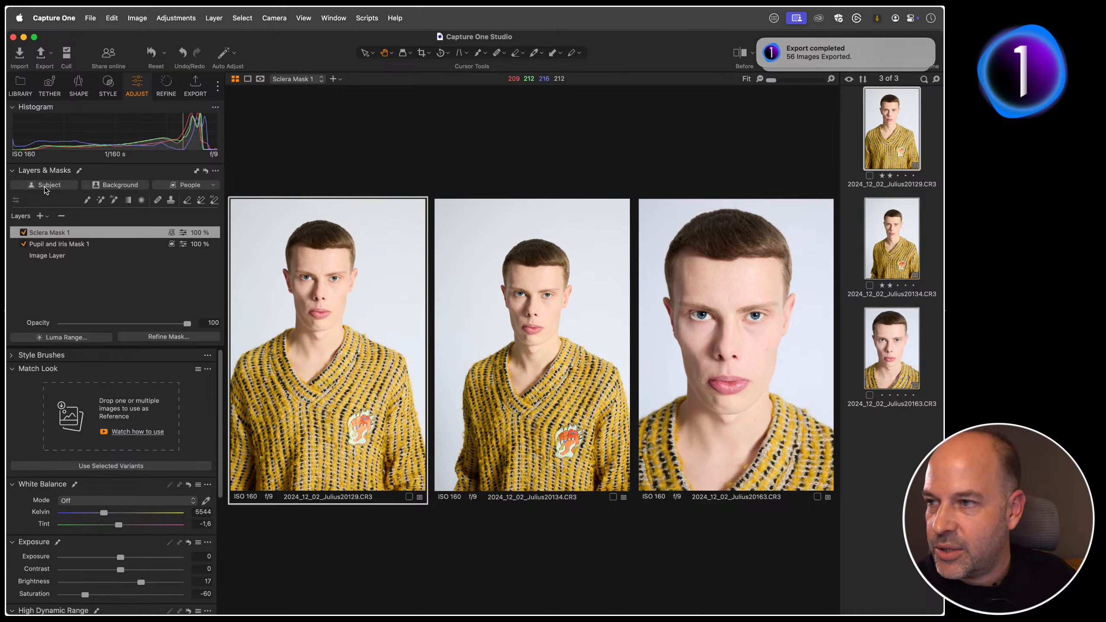
left_click(45, 187)
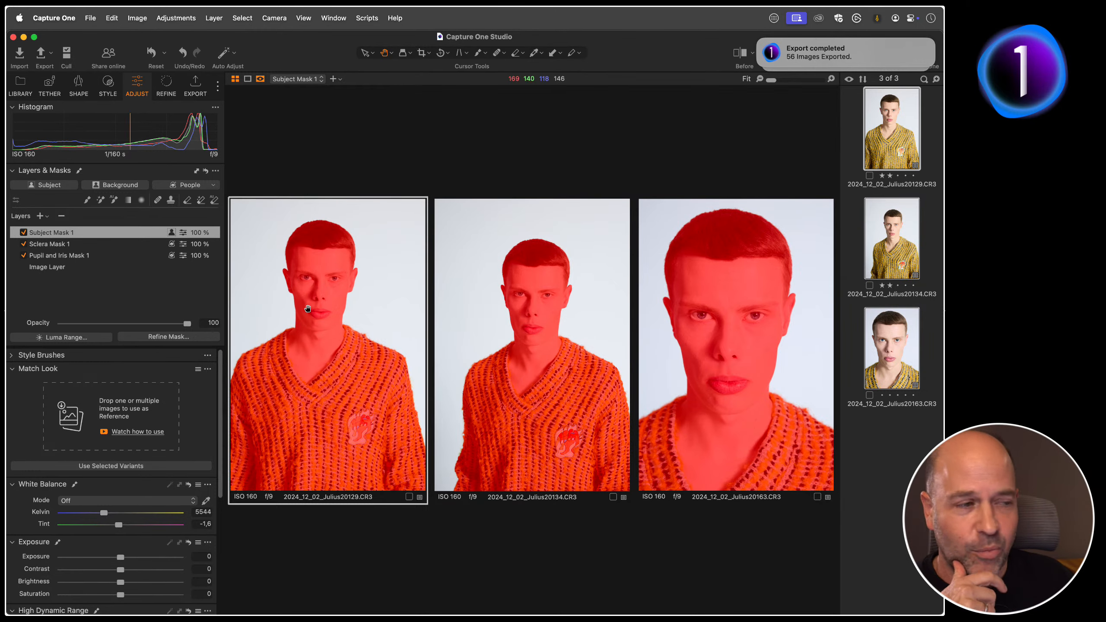
Step: Add an AI Background mask and a People mask for Hair to the three portraits
left_click(126, 186)
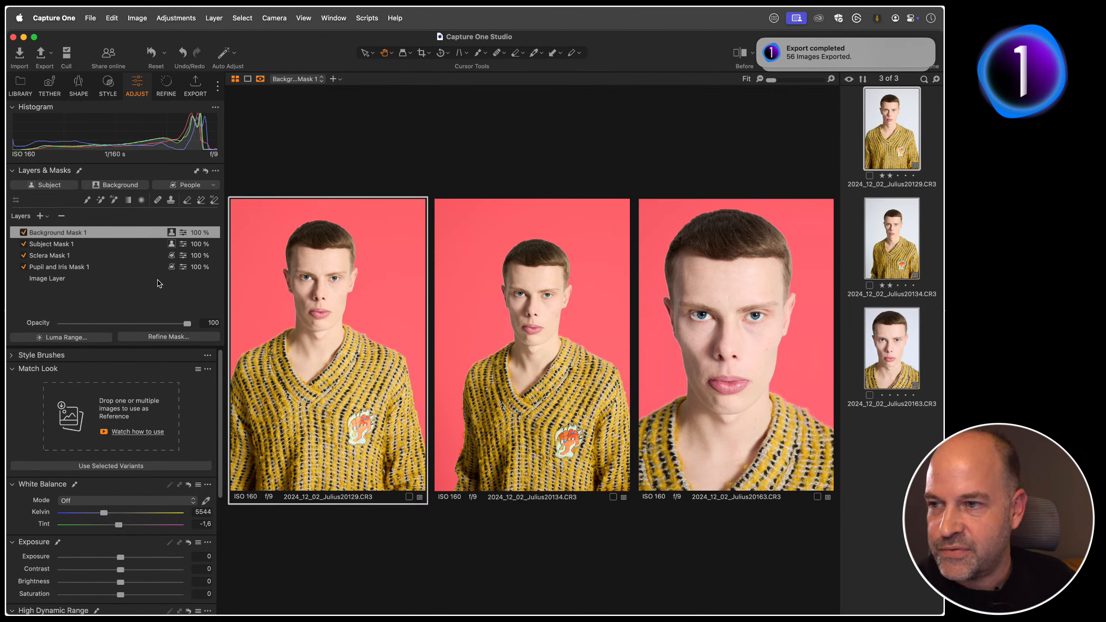
left_click(212, 186)
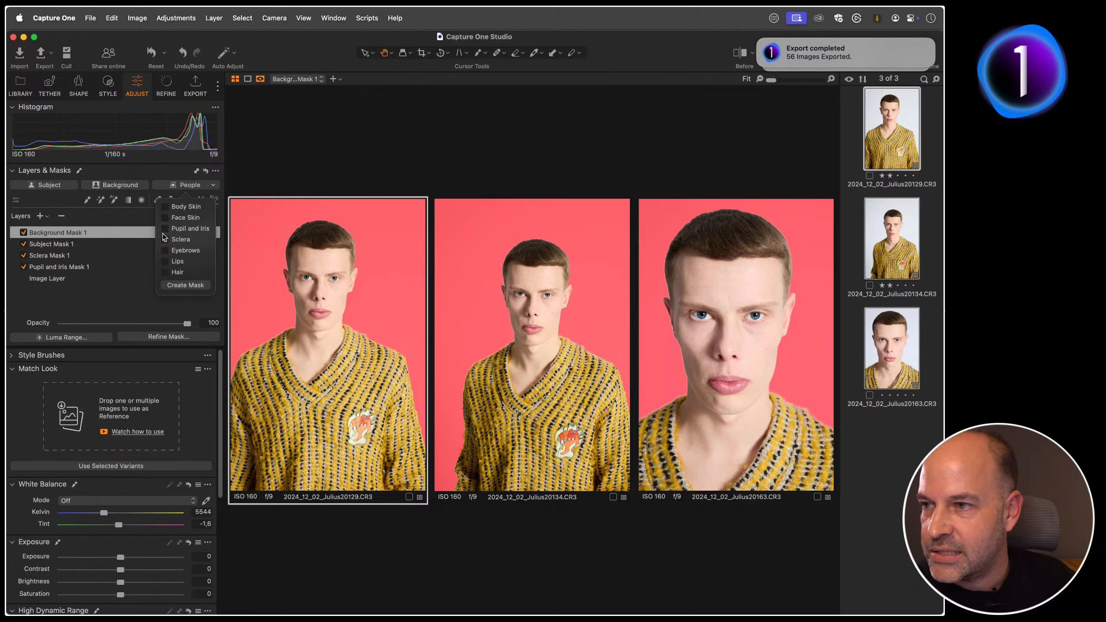
left_click(165, 272)
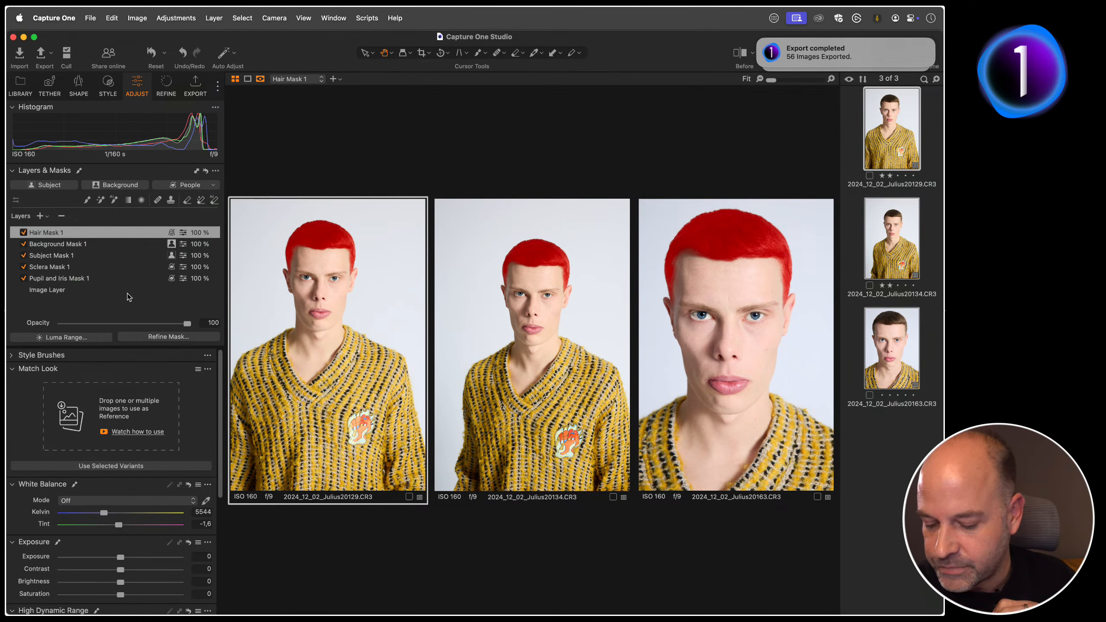
Step: Open the Faster Match Look collection, hide the browser, and apply the Moody Landscape Match Look preset to the six selected images
left_click(28, 86)
left_click(108, 439)
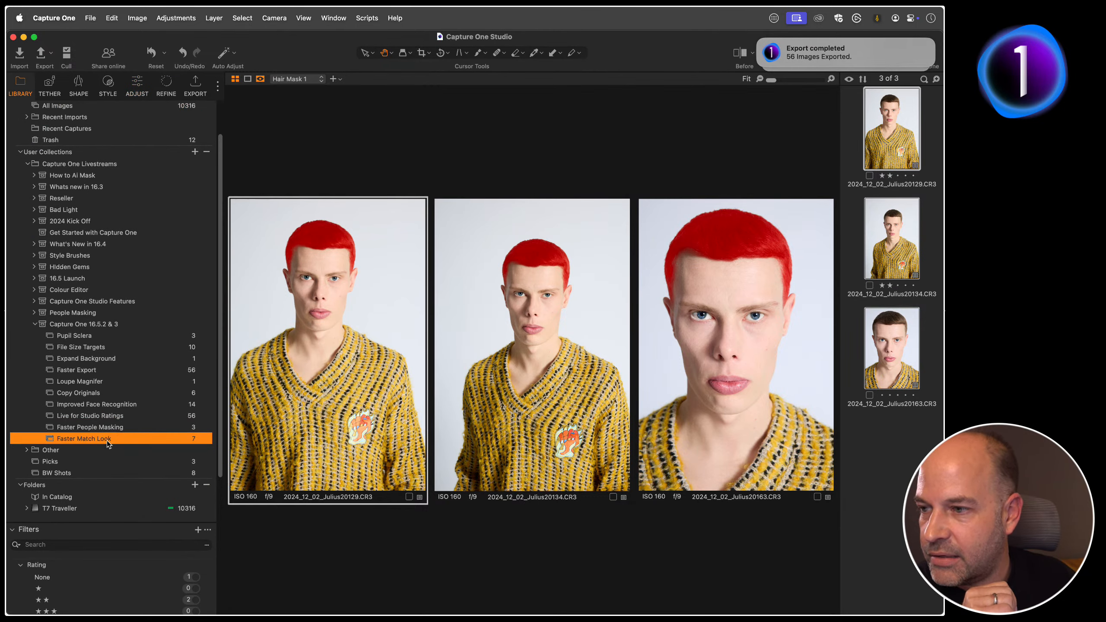
left_click(136, 86)
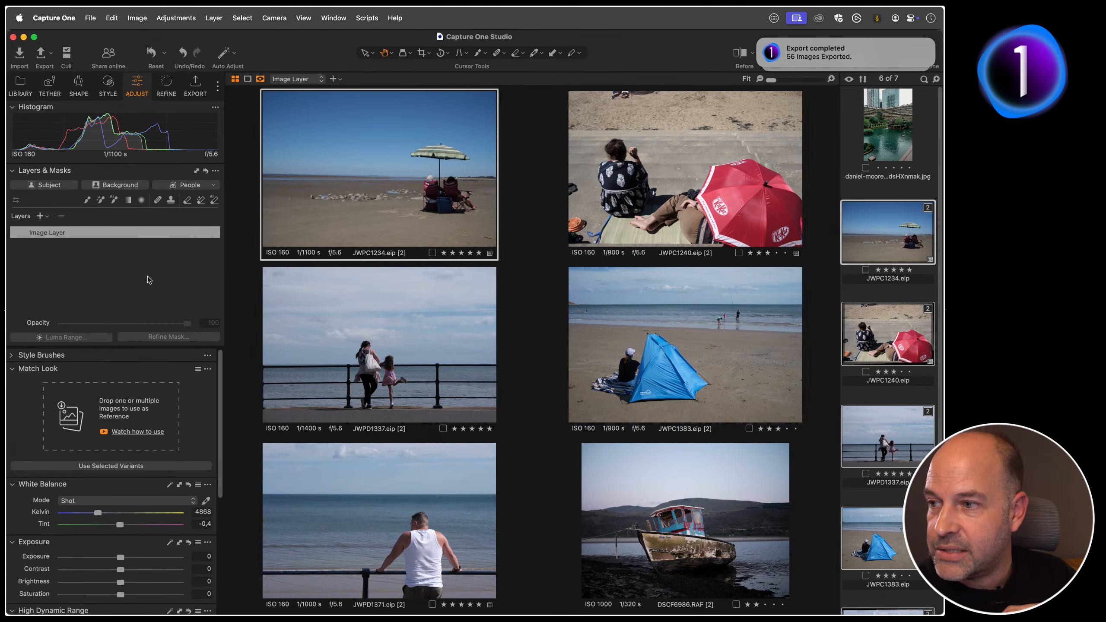
key("super+b")
left_click(198, 370)
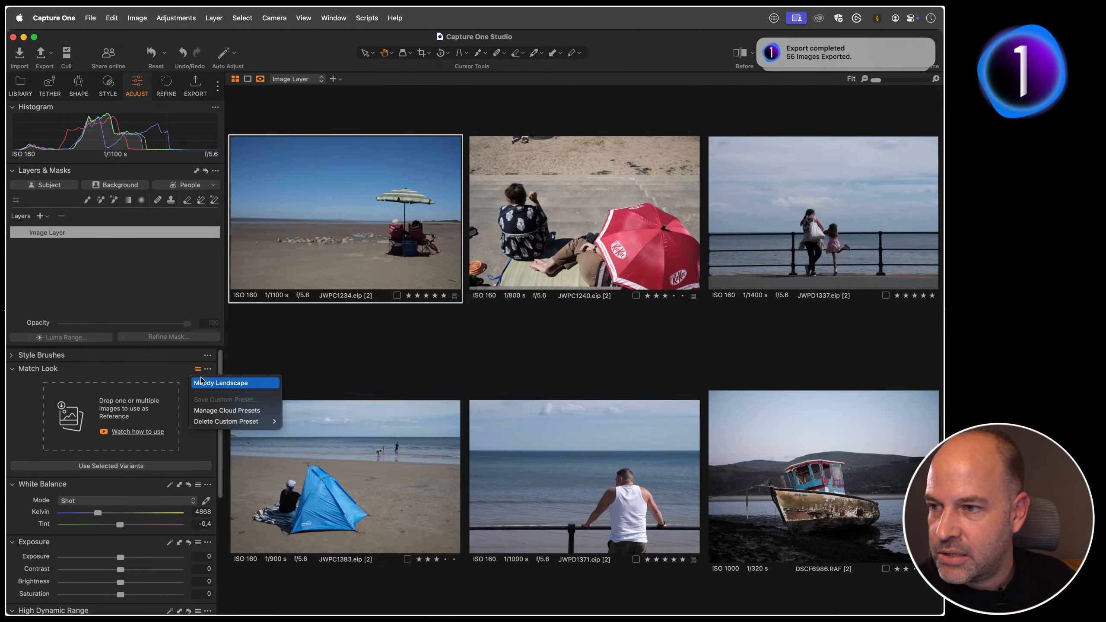
left_click(237, 383)
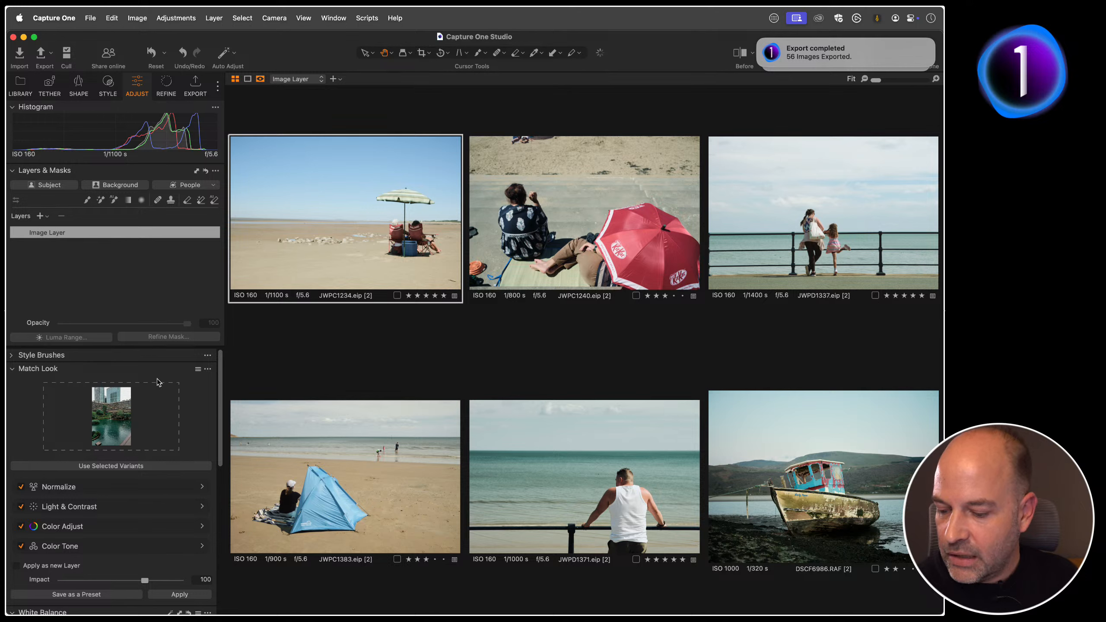
Step: Open the Copy Originals collection and select all six of its images for display in the viewer
left_click(26, 85)
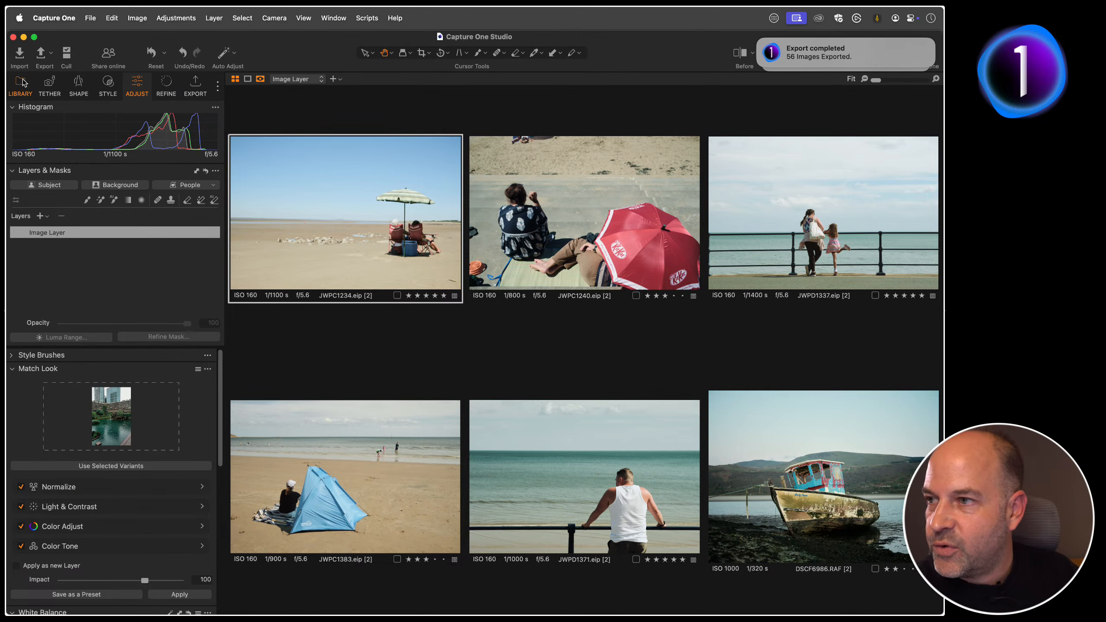
scroll(131, 336, "down", 3)
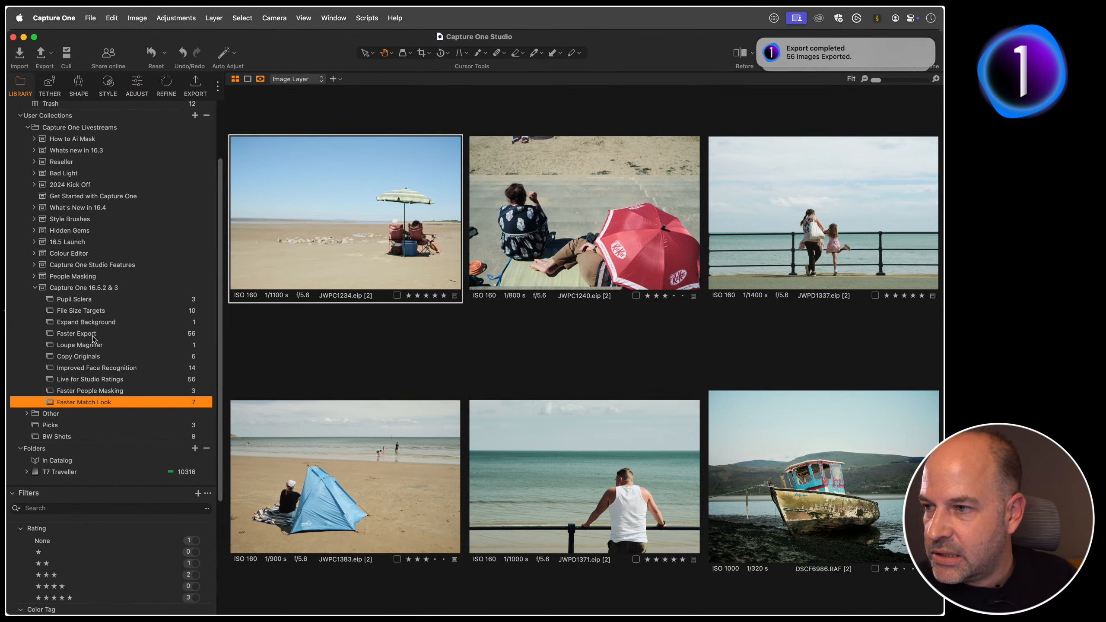
left_click(109, 355)
key("g")
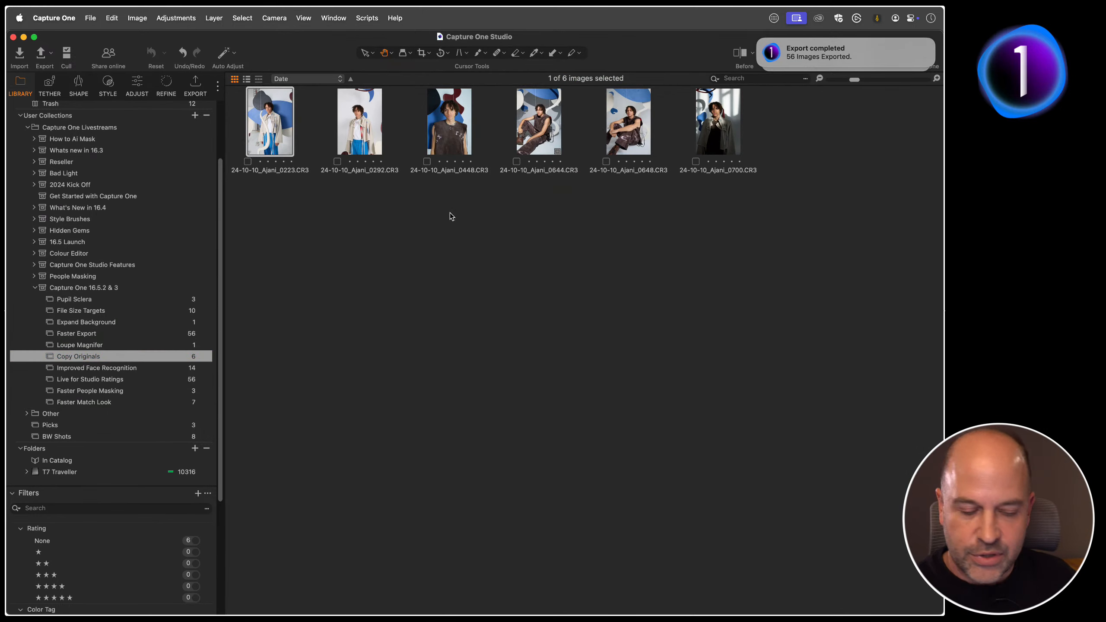
key("super+a")
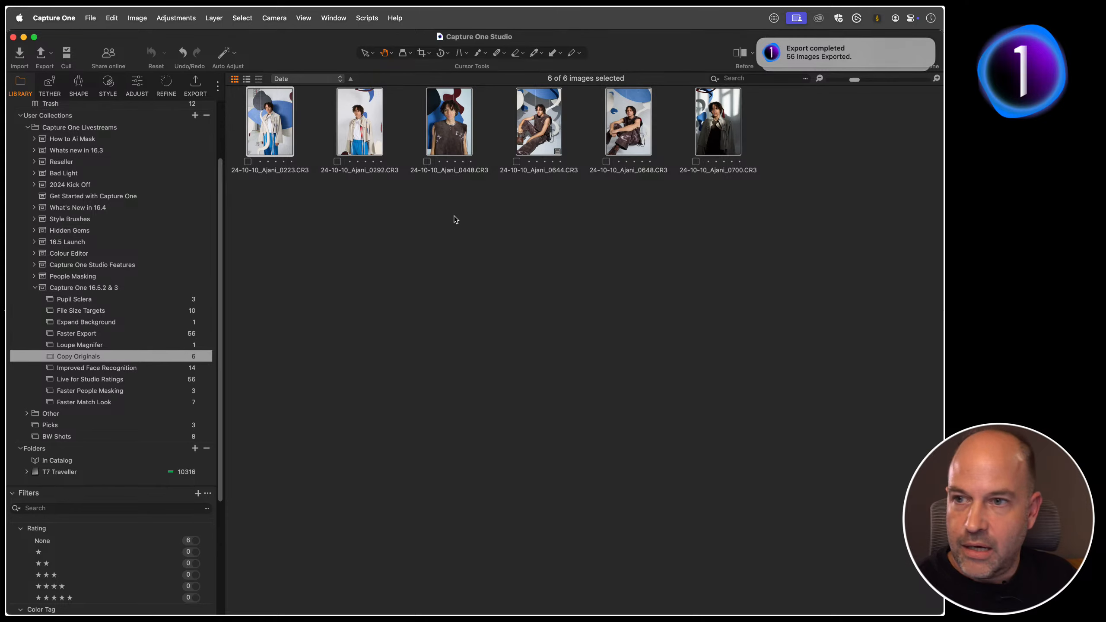
key("g")
Step: Disable the JPEG - QuickProof export recipe and enable only the Copy original files recipe
left_click(195, 85)
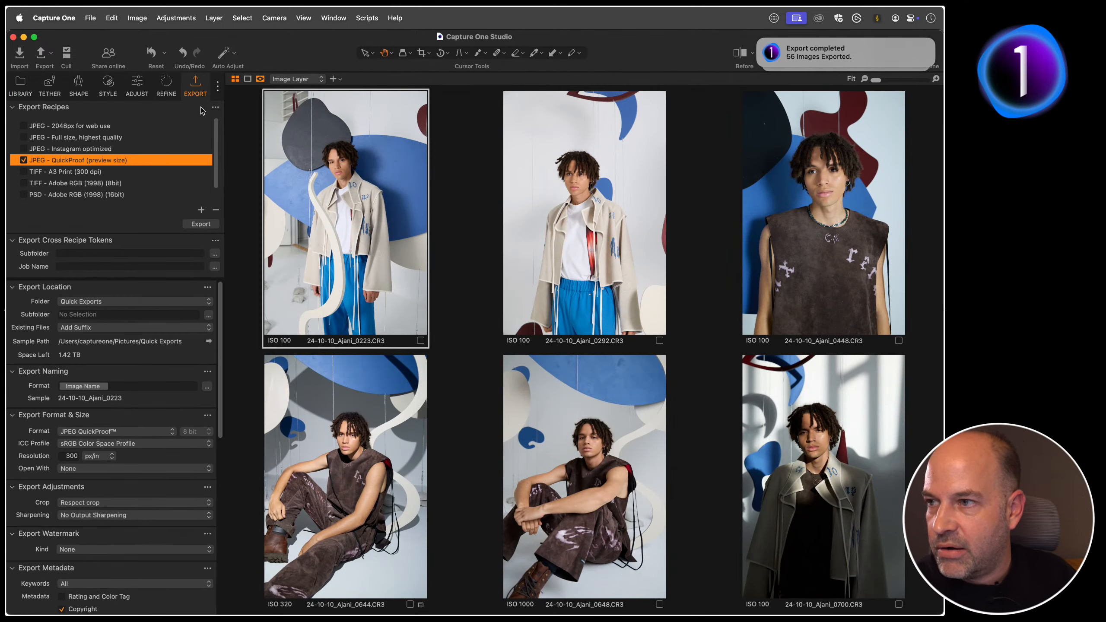
left_click(23, 160)
scroll(93, 165, "down", 1)
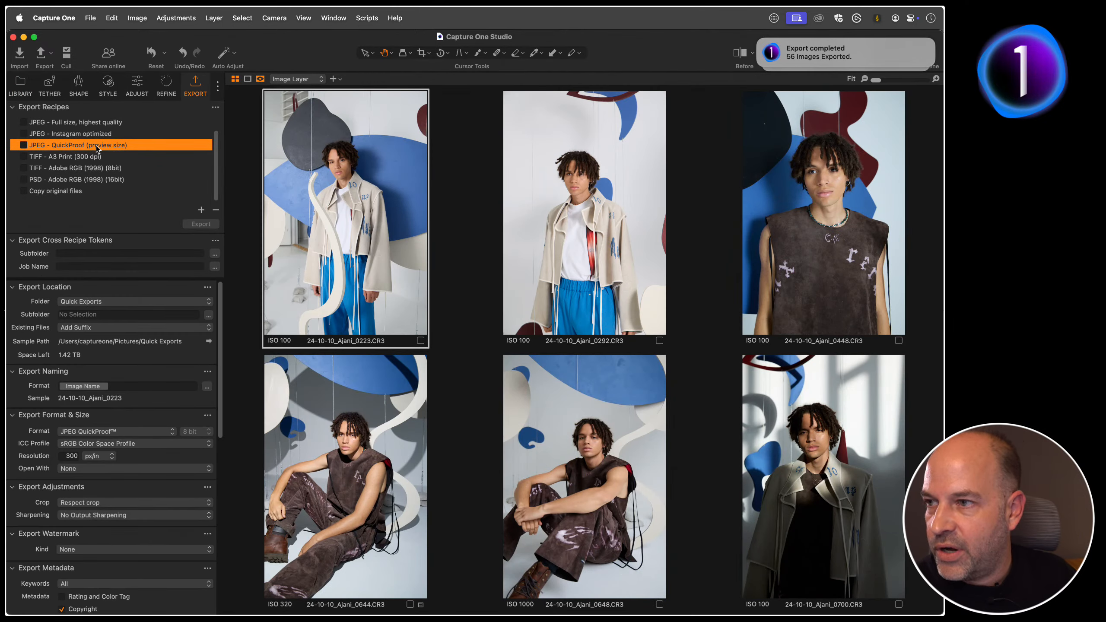
left_click(80, 193)
left_click(24, 191)
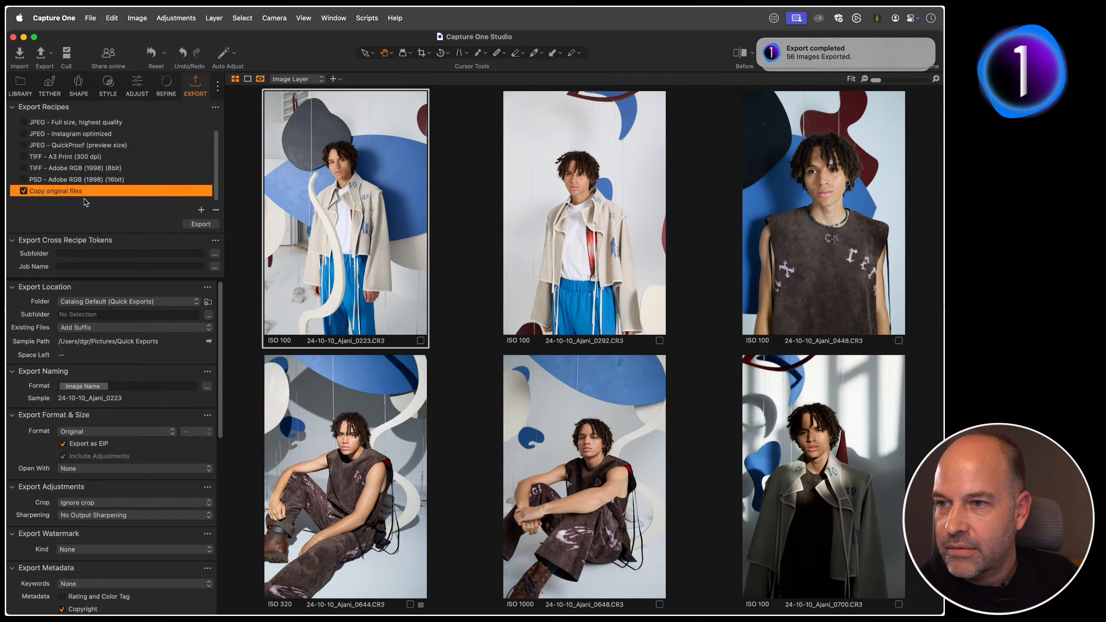
left_click(446, 247)
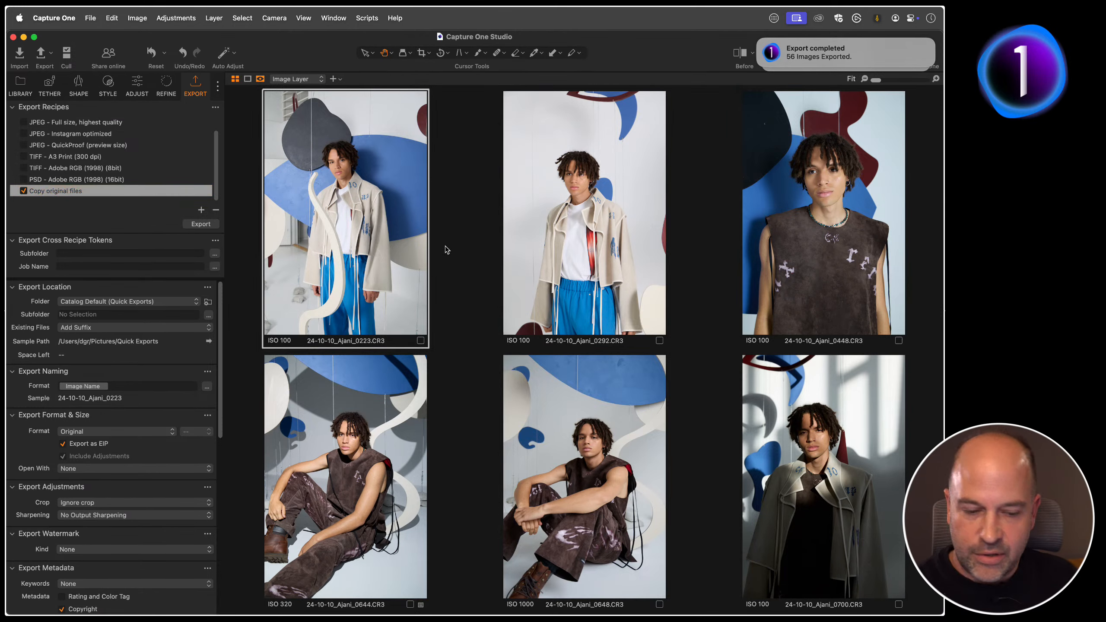
Step: Show the browser and locate the Export Original Files command among the export options for the images
key("super+b")
right_click(886, 315)
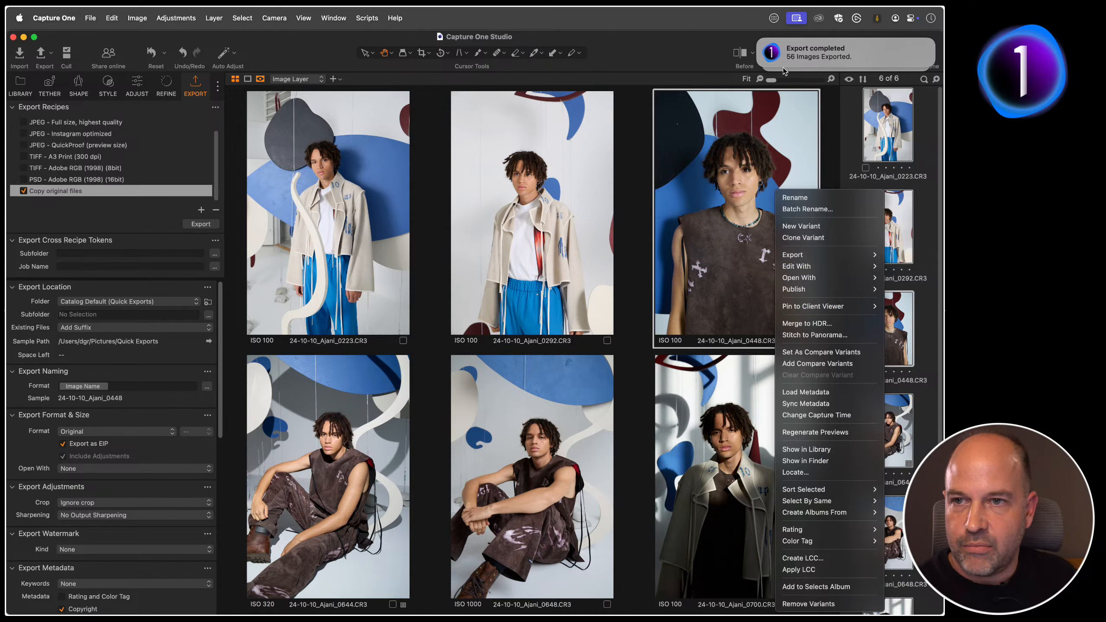
left_click(765, 48)
right_click(881, 327)
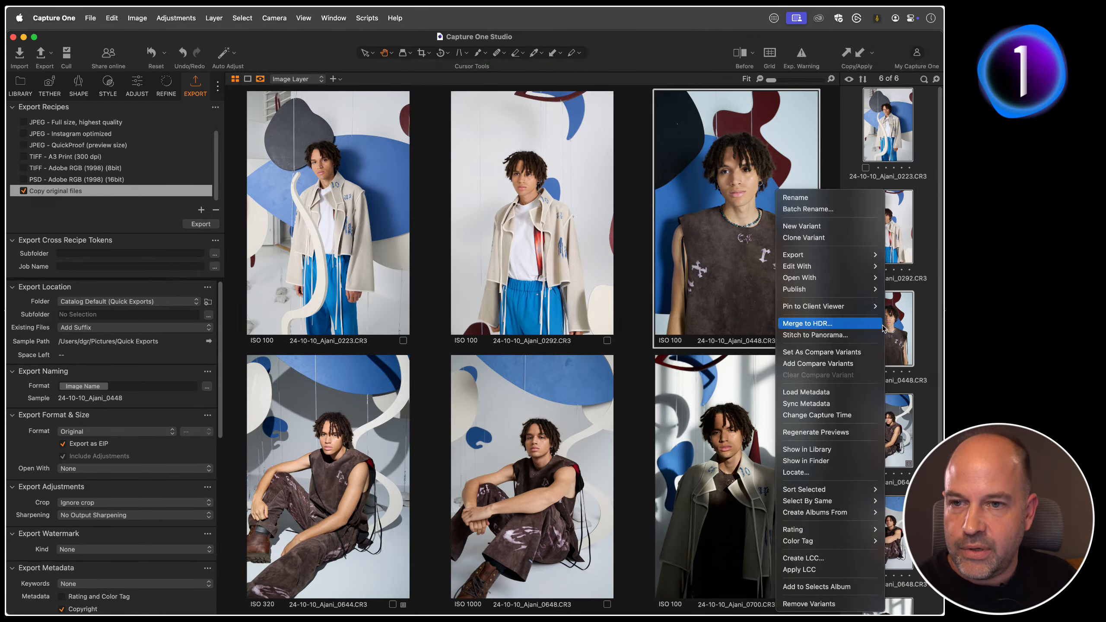
mouse_move(820, 288)
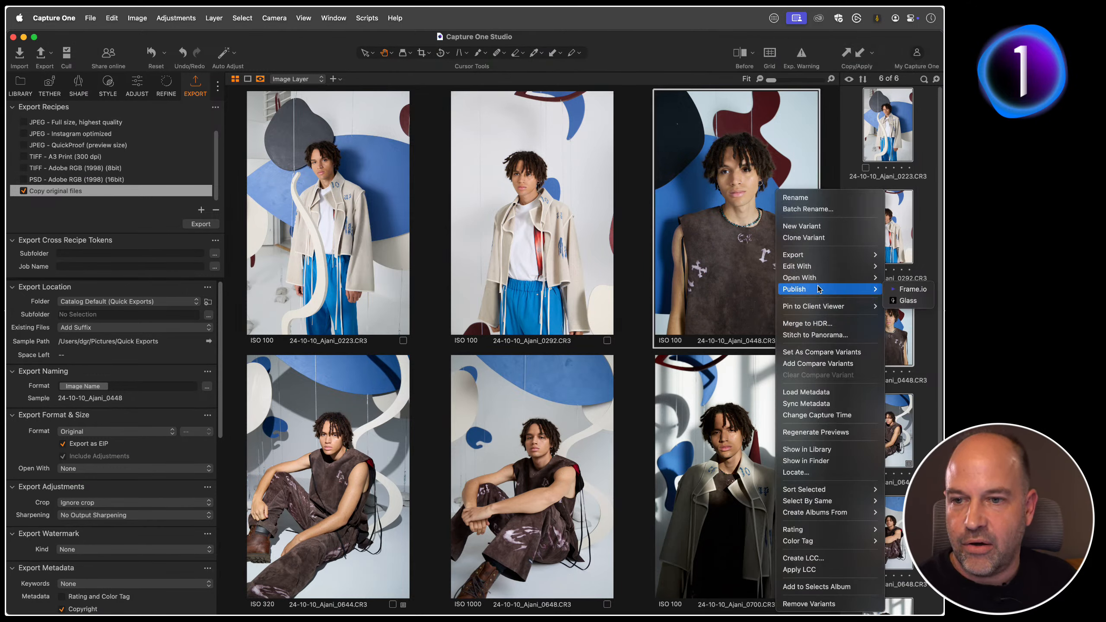
mouse_move(806, 255)
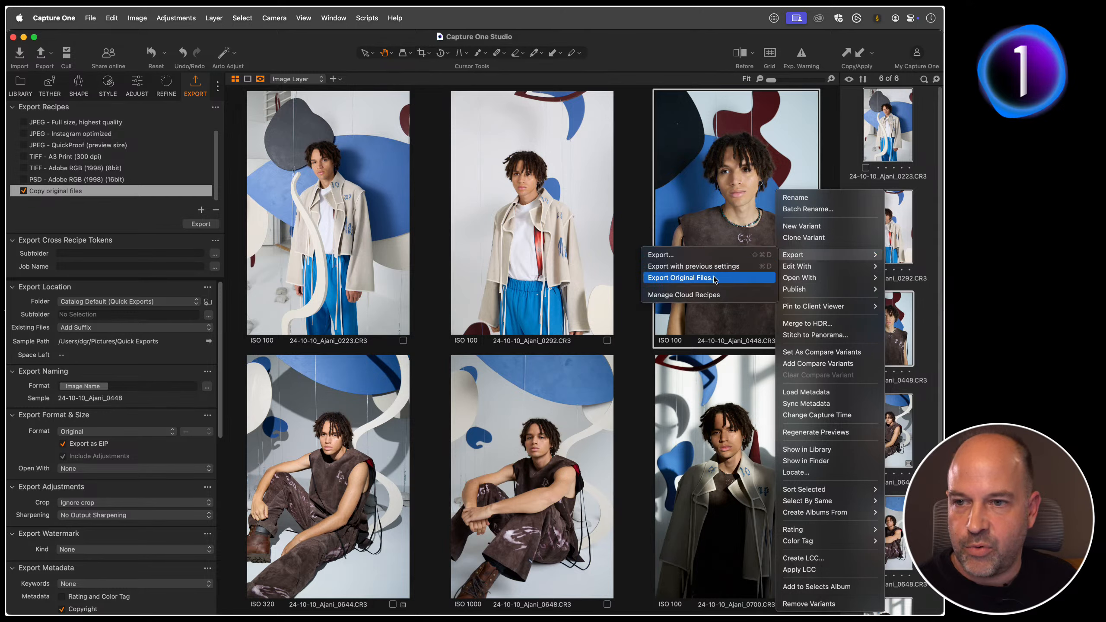
left_click(237, 113)
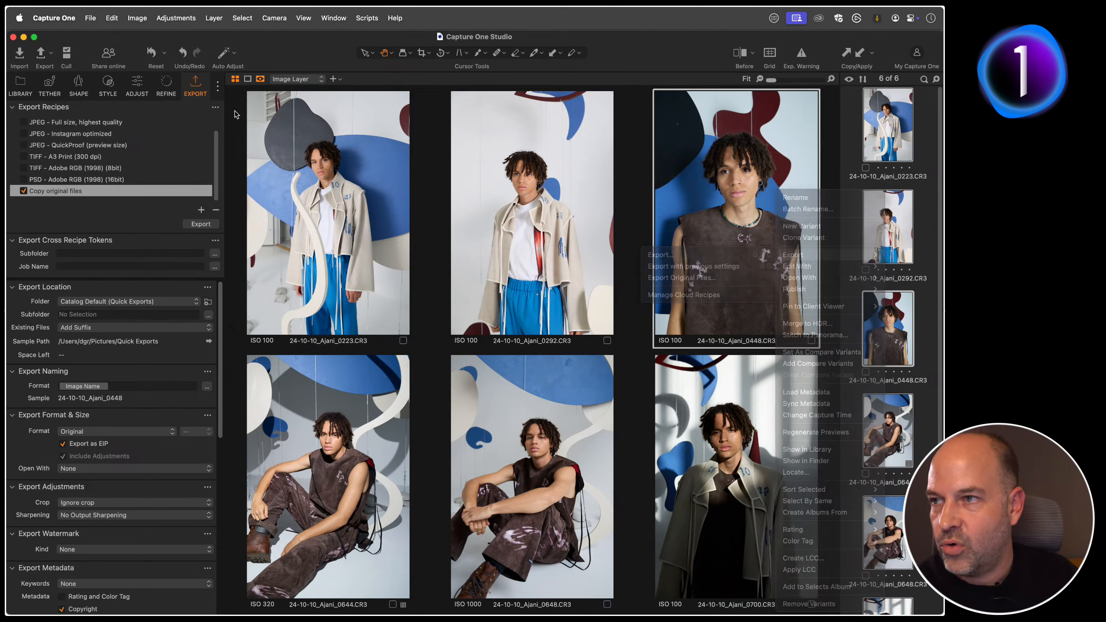
left_click(94, 18)
mouse_move(106, 24)
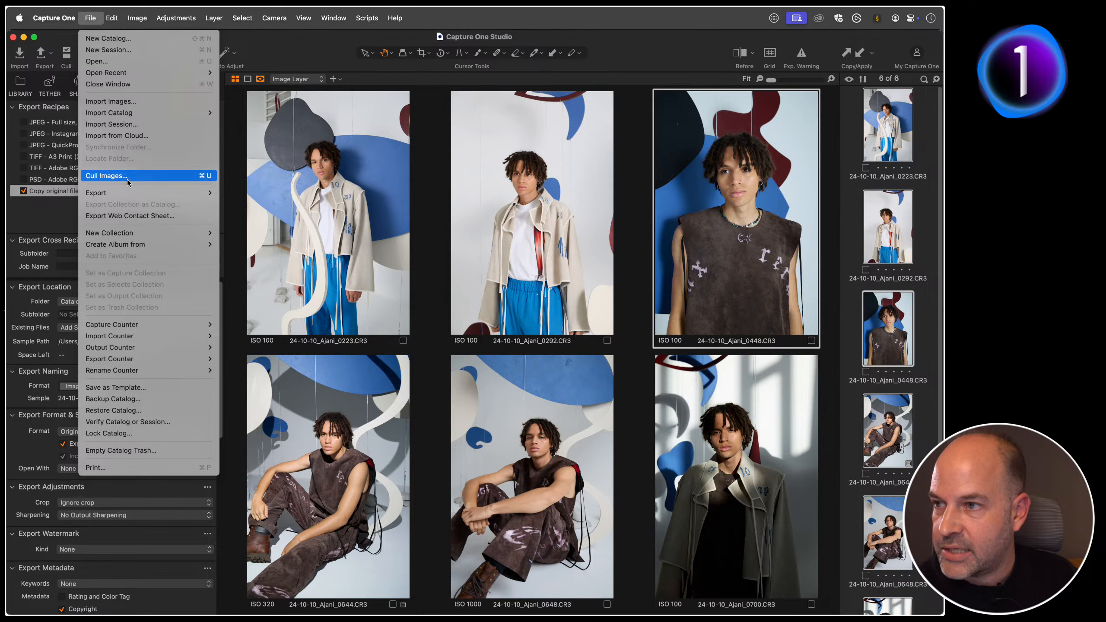
mouse_move(135, 193)
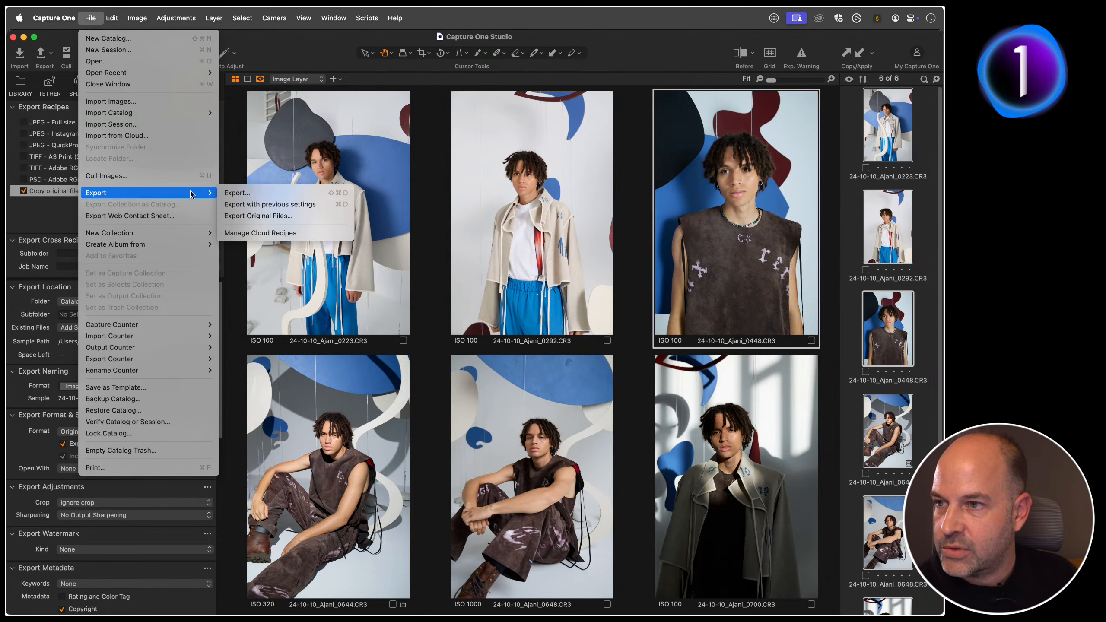
left_click(284, 213)
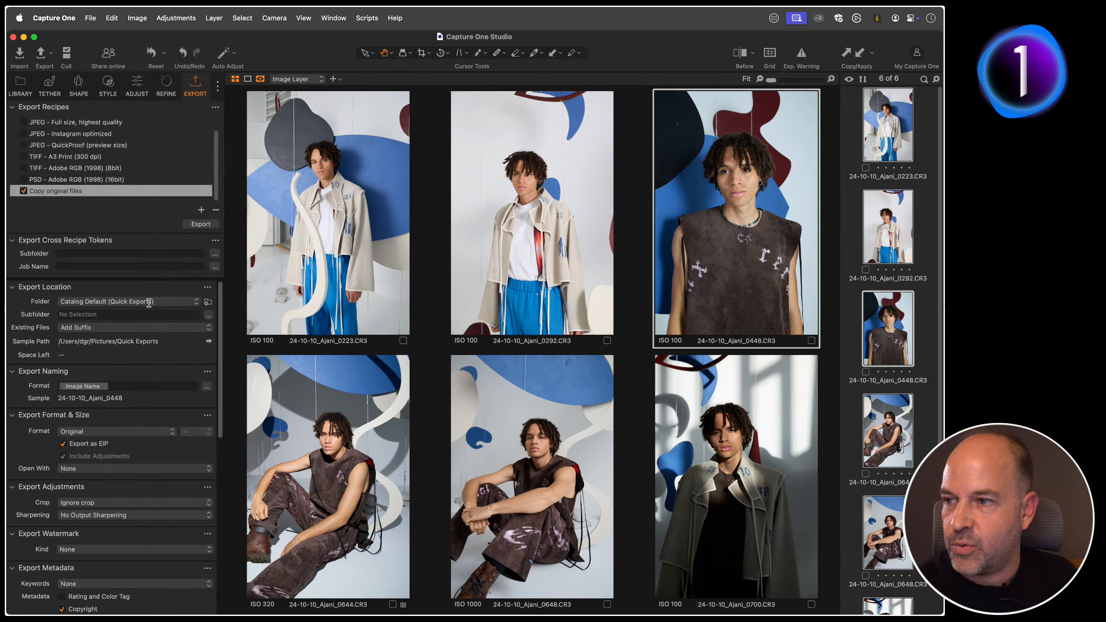
Step: Keep the recipe's format as Original and set its export subfolder to the Recipe Name token
left_click(92, 433)
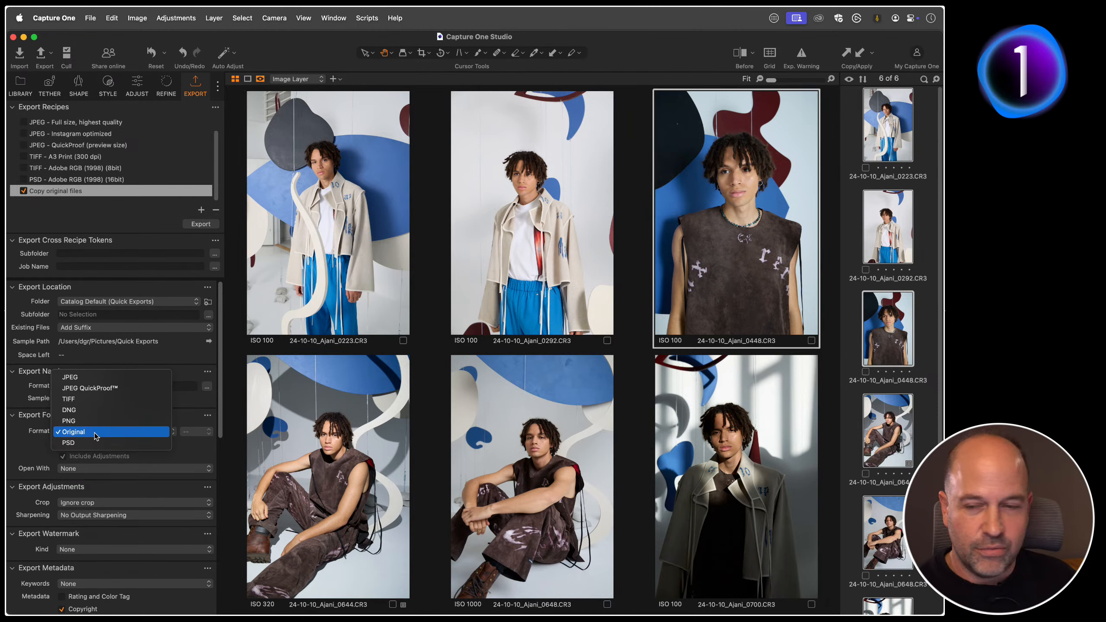
left_click(56, 434)
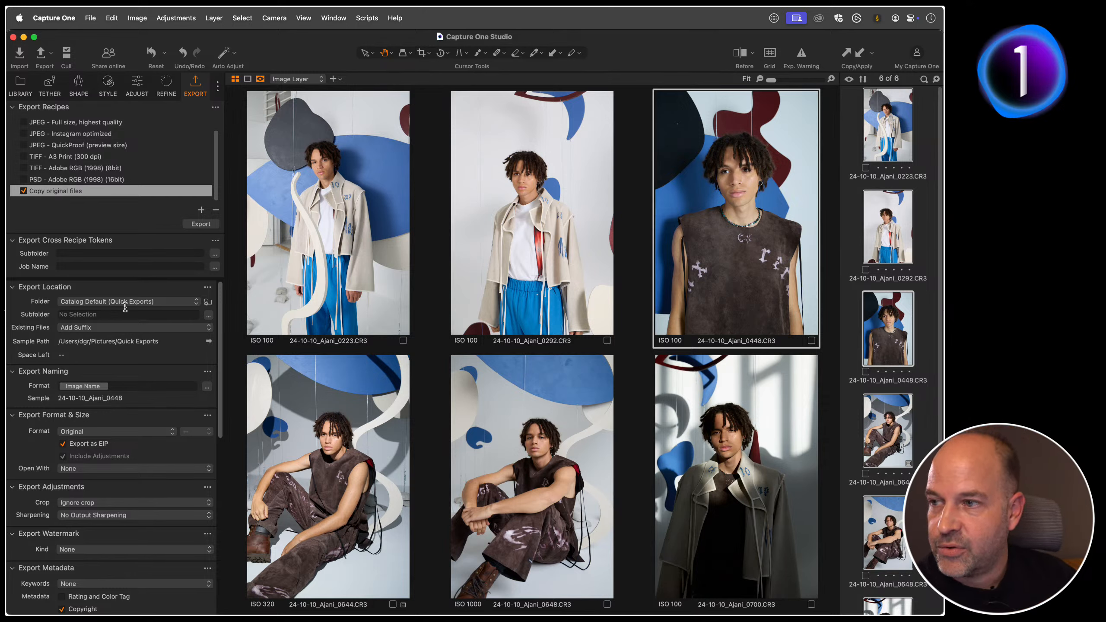
left_click(105, 314)
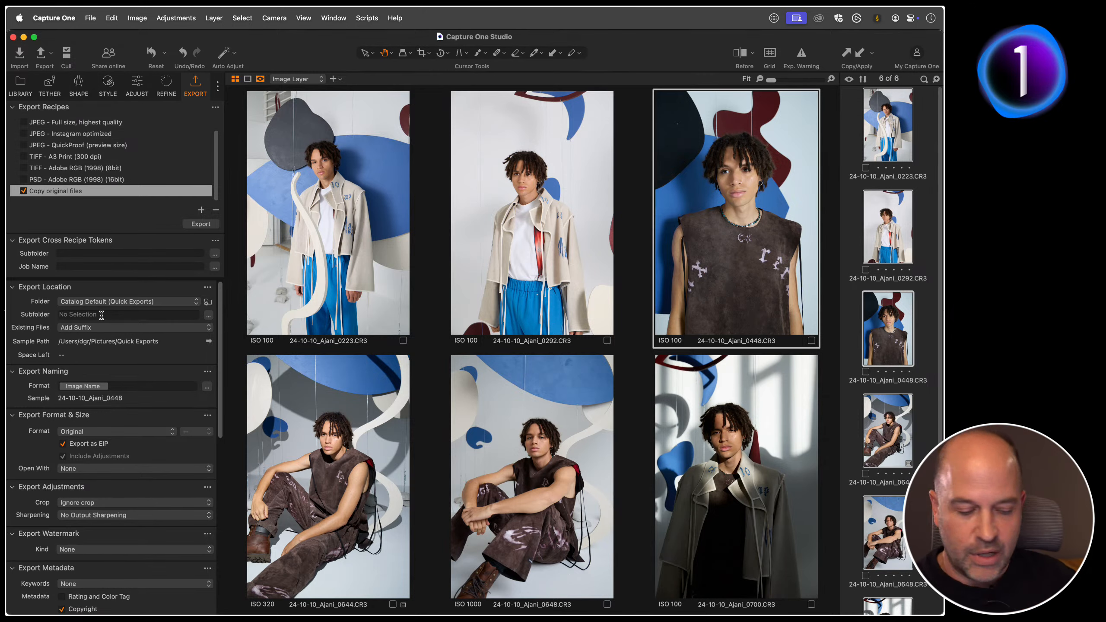
type("rec")
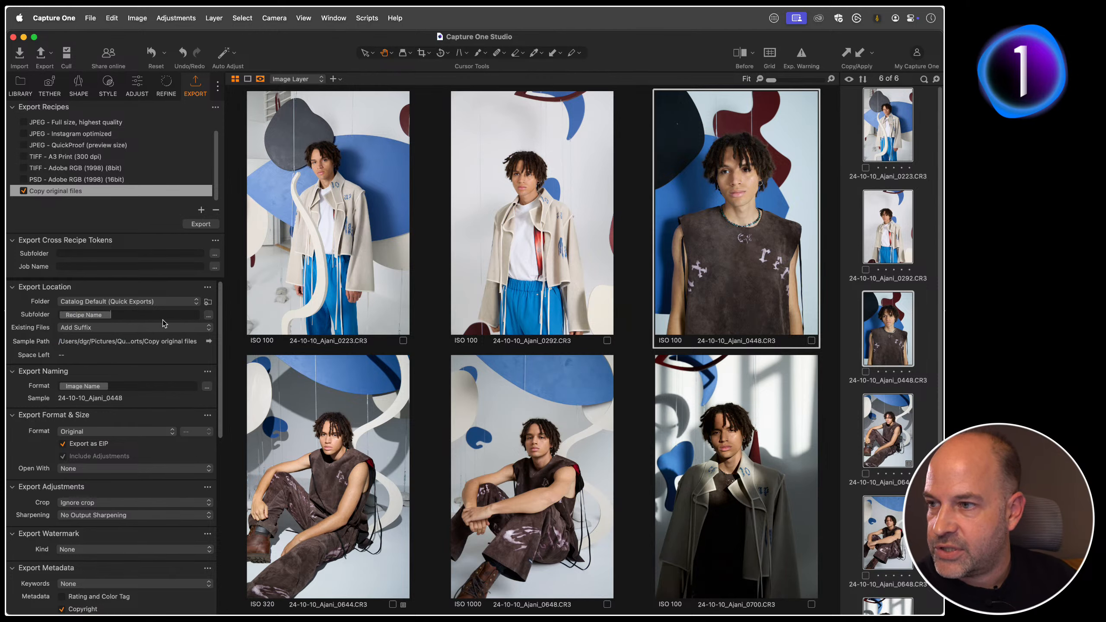
key("Return")
Step: Set the recipe's export location to the Quick Exports folder in Pictures and export the six original files
left_click(203, 225)
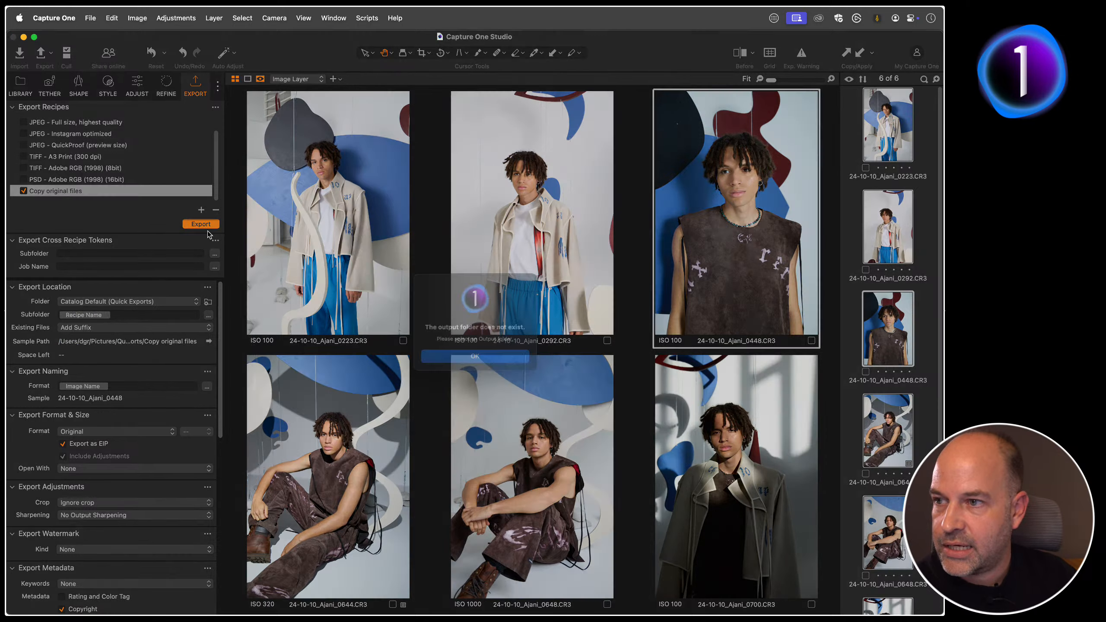
left_click(492, 360)
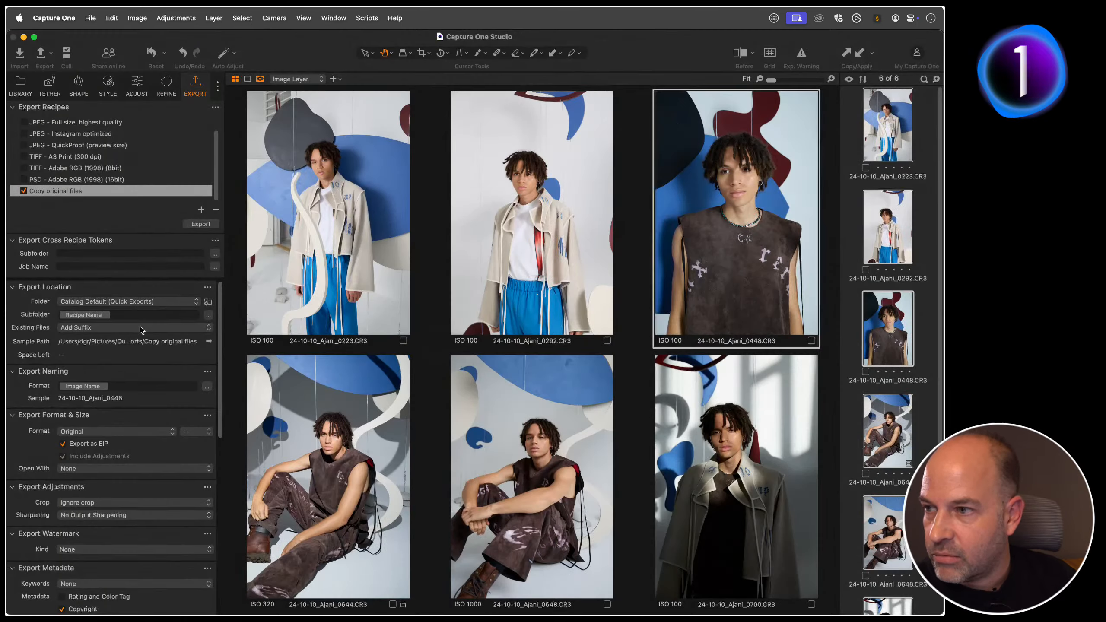
left_click(59, 303)
left_click(83, 331)
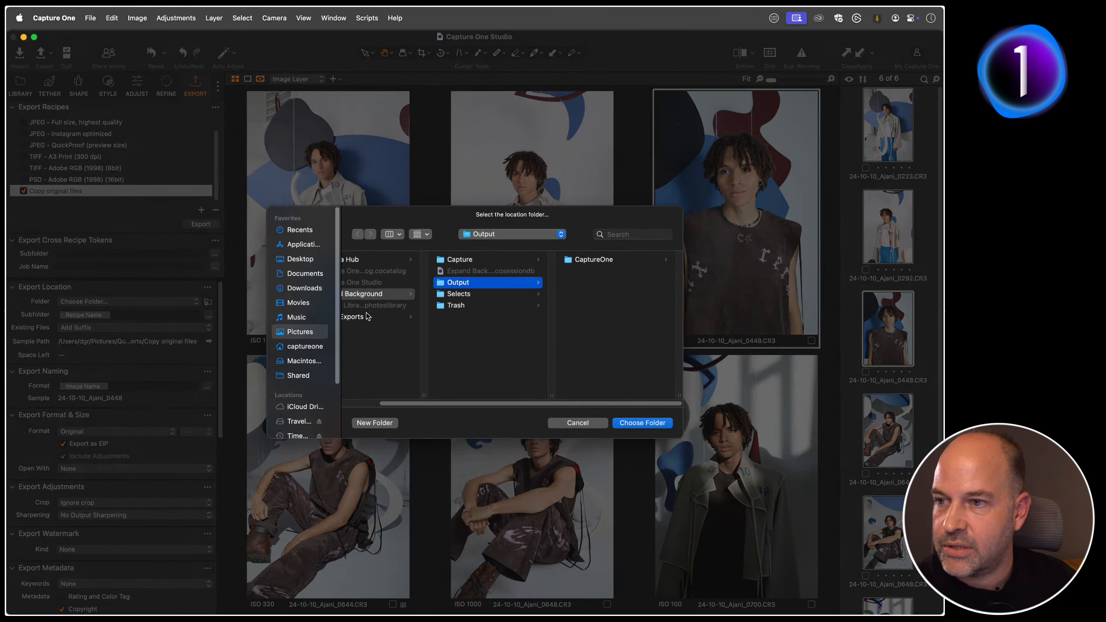
left_click(307, 331)
left_click(401, 318)
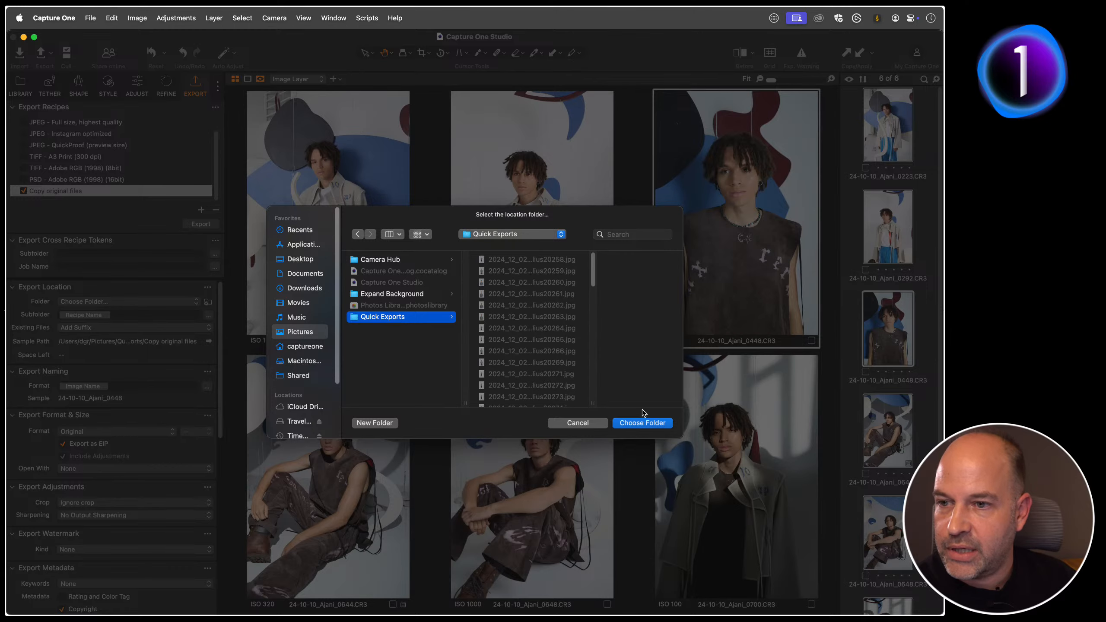
left_click(643, 423)
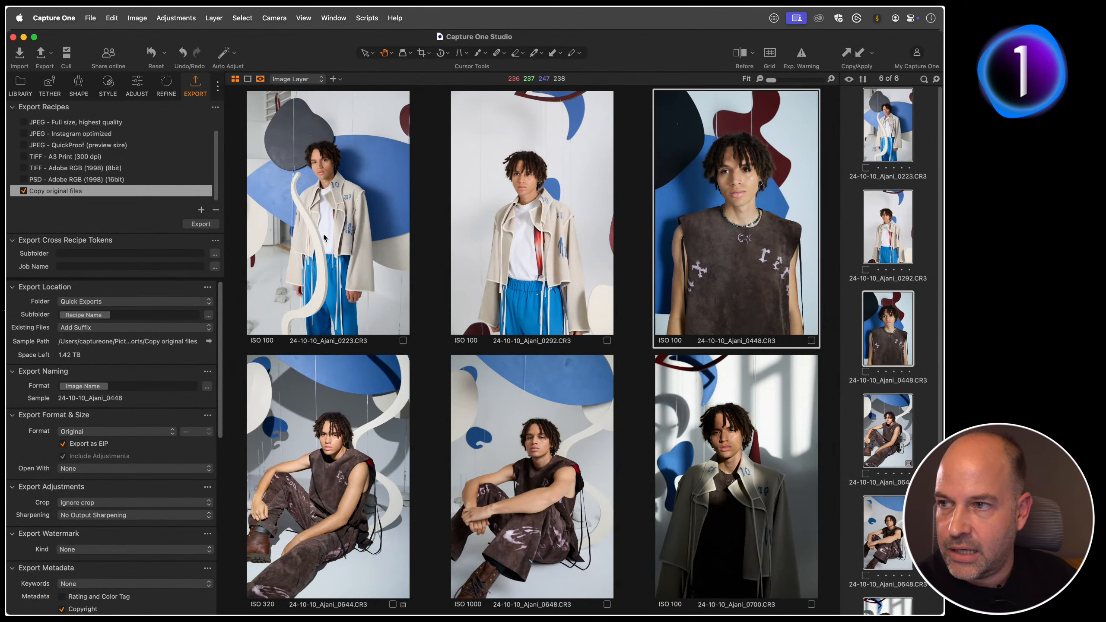
left_click(201, 224)
Step: Switch to Finder and look through the exported EIP files in the Copy original files folder
key("super+Tab")
key("super+Tab")
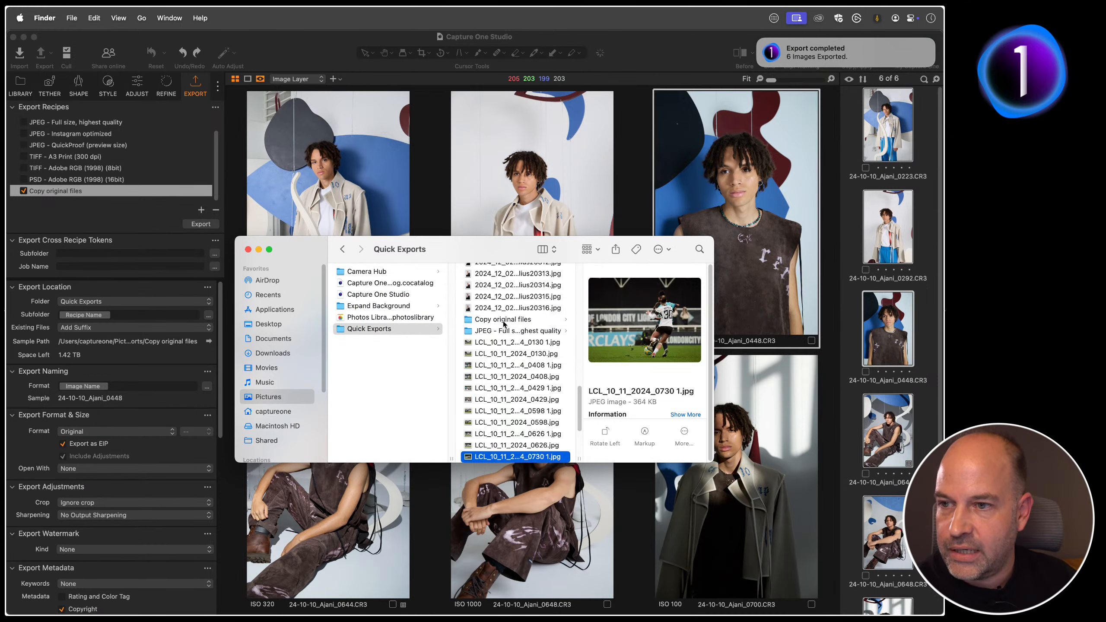
left_click(504, 320)
left_click(644, 272)
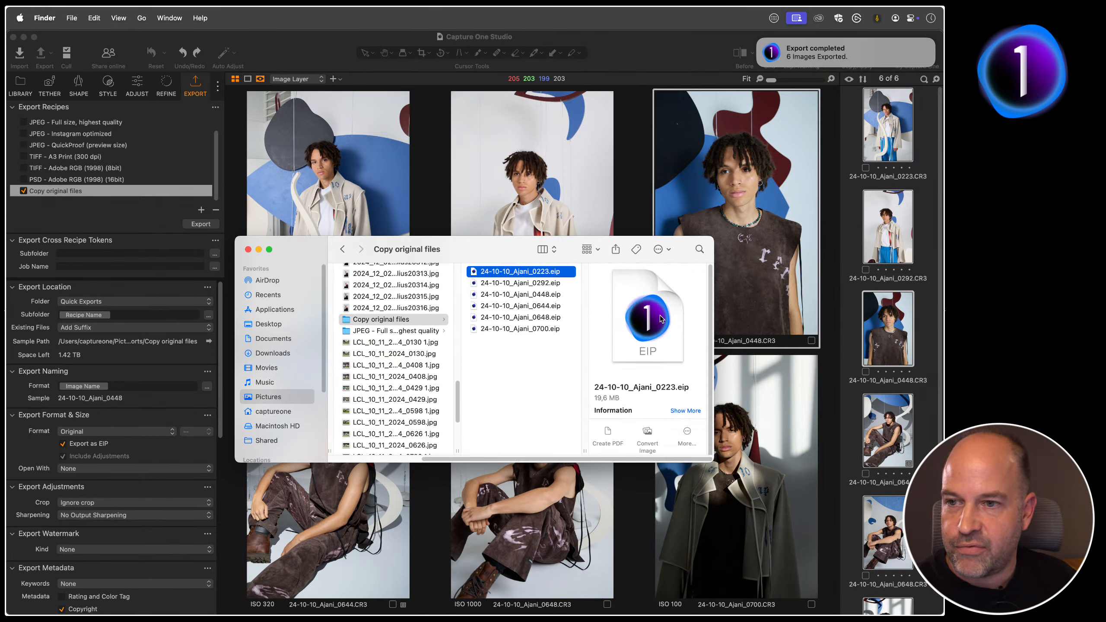
key("Down")
key("Down")
key("Down")
key("Down")
key("Down")
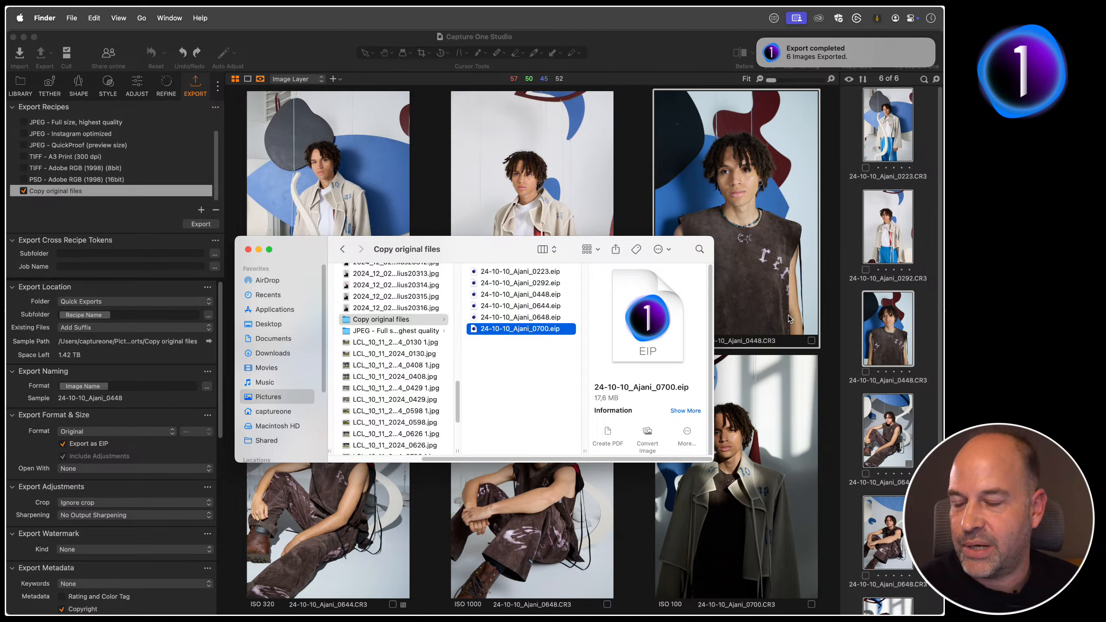
Step: Return to Capture One and open the Improved Face Recognition collection
left_click(101, 194)
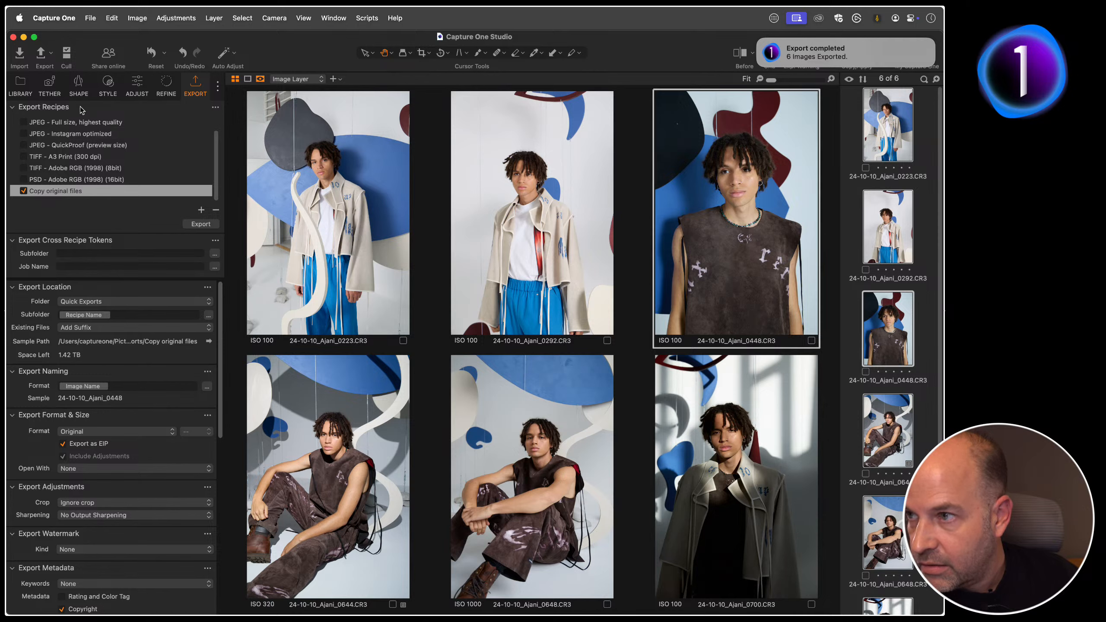
left_click(20, 86)
left_click(130, 369)
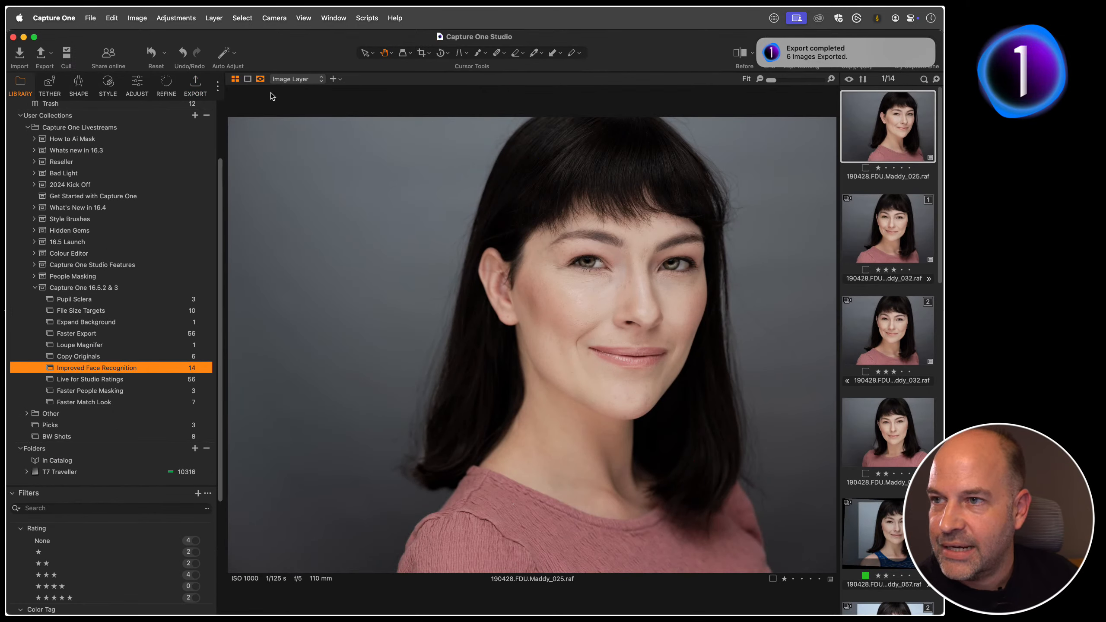
Step: Float the Focus tool over the viewer, enlarge it, and keep its focus area set to Center to Eye
left_click(165, 88)
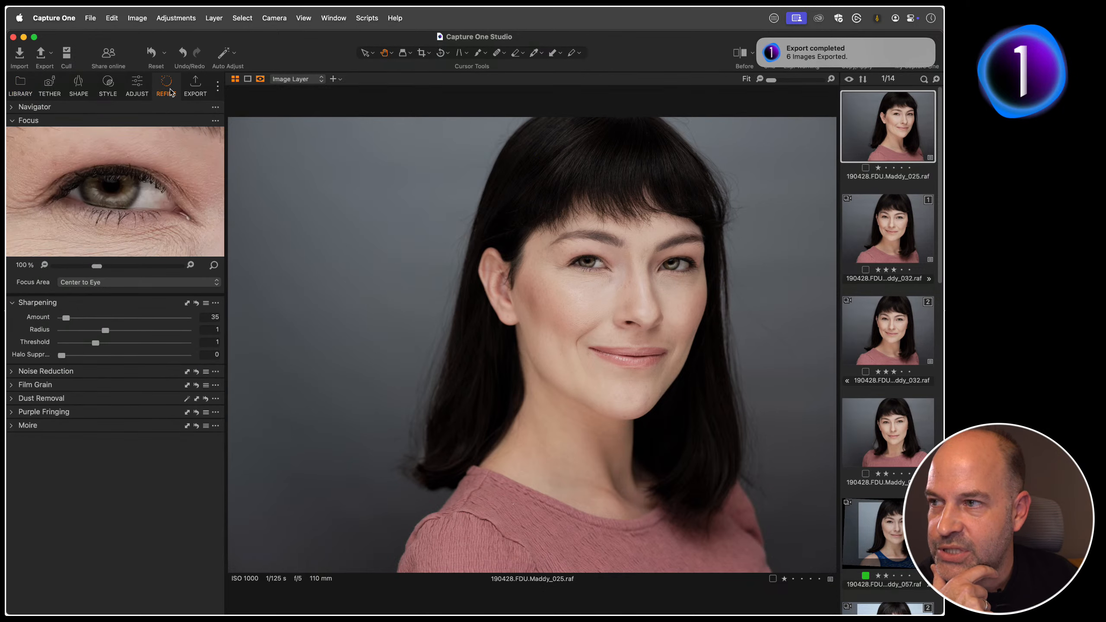
left_click_drag(112, 123, 335, 100)
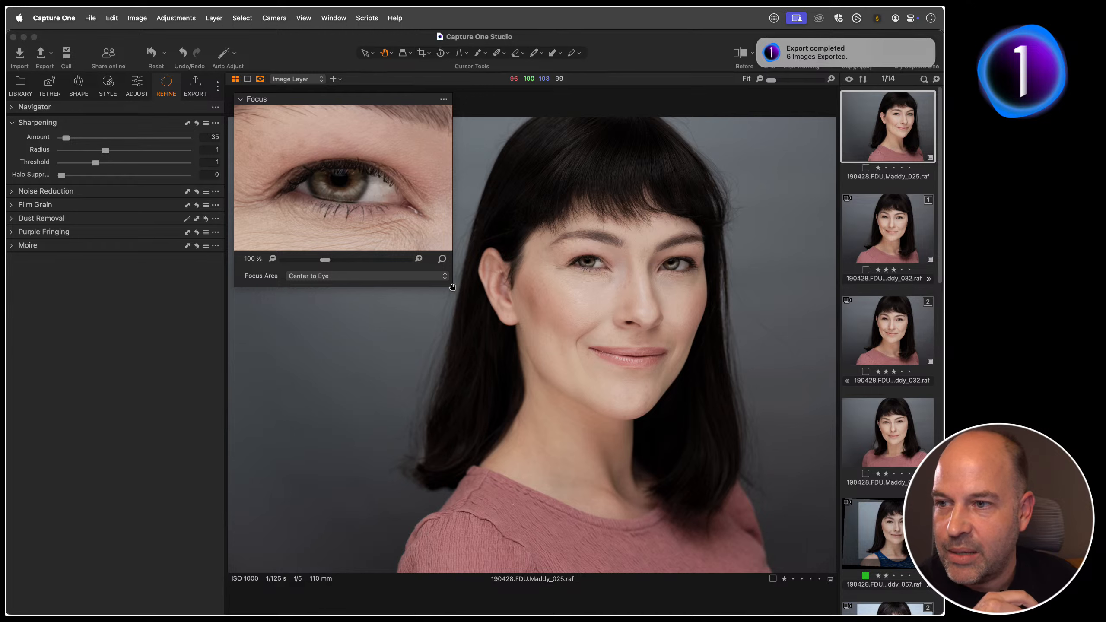
left_click_drag(451, 286, 502, 360)
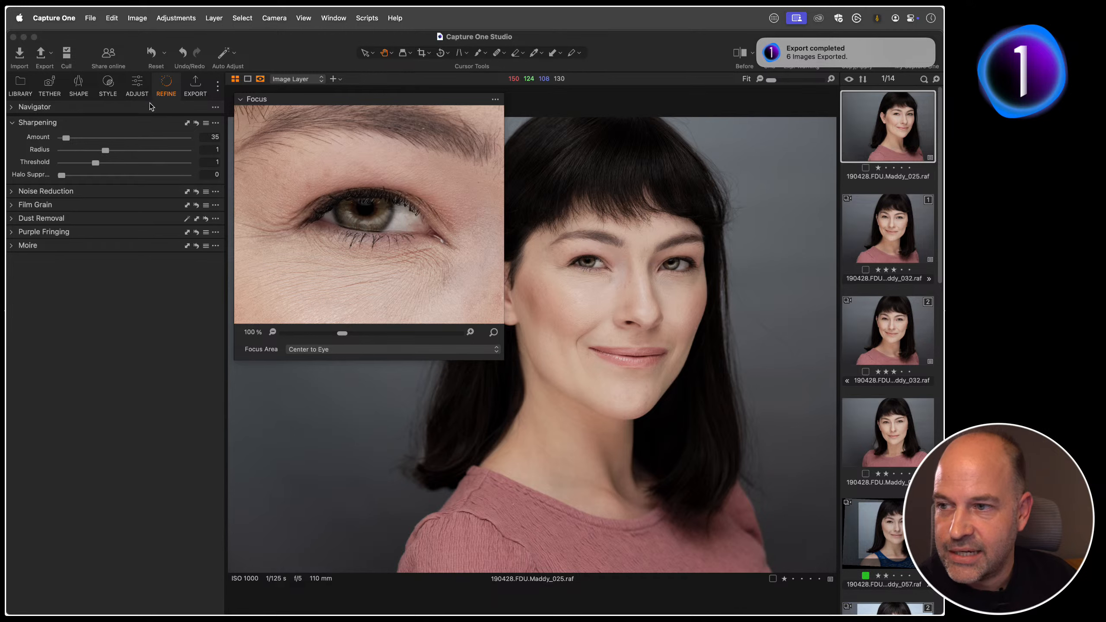
left_click(336, 351)
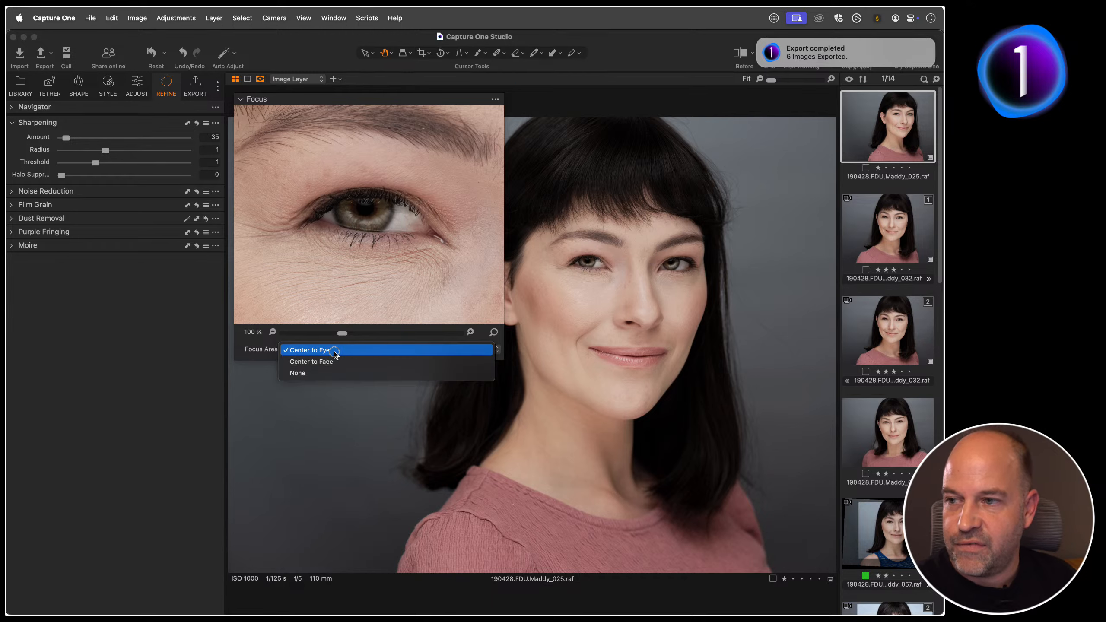
left_click(336, 351)
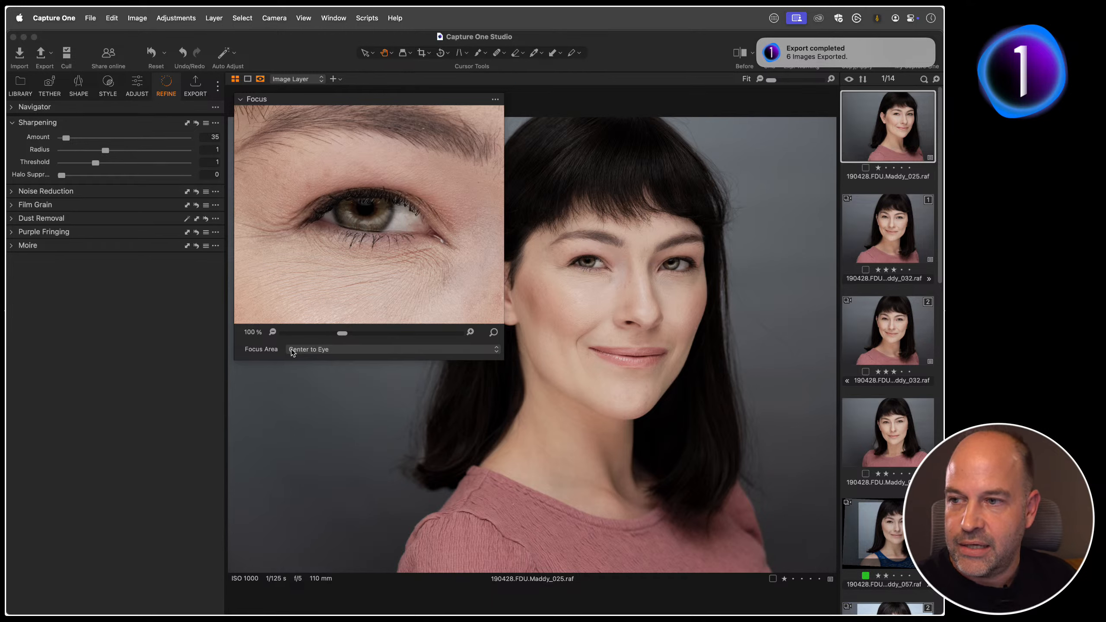
Step: Browse down through the collection's portraits and back up to Maddy_039, checking the eye detail in the Focus tool
key("Down")
key("Down")
key("Down")
key("Down")
key("Down")
key("Down")
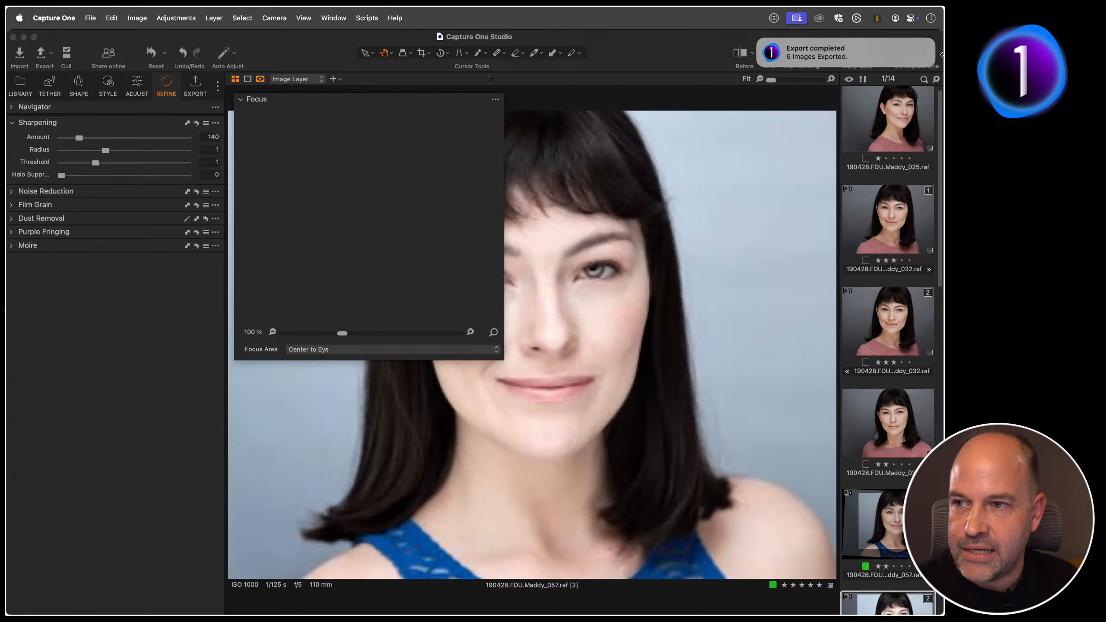
key("Down")
key("Down")
key("Down")
key("Down")
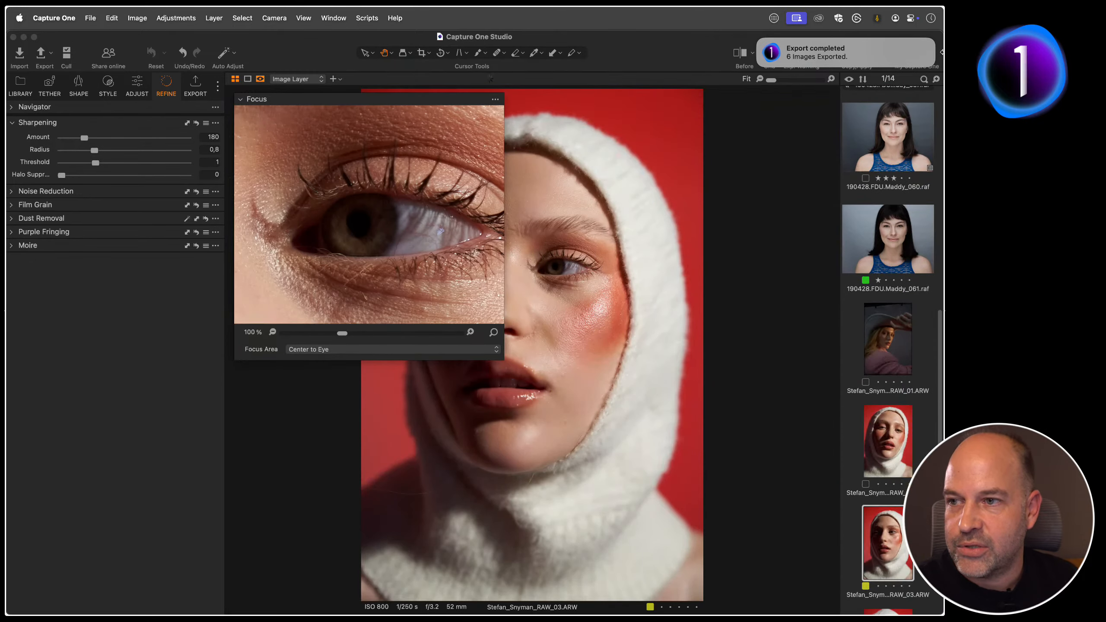
key("Down")
key("Down")
key("Down")
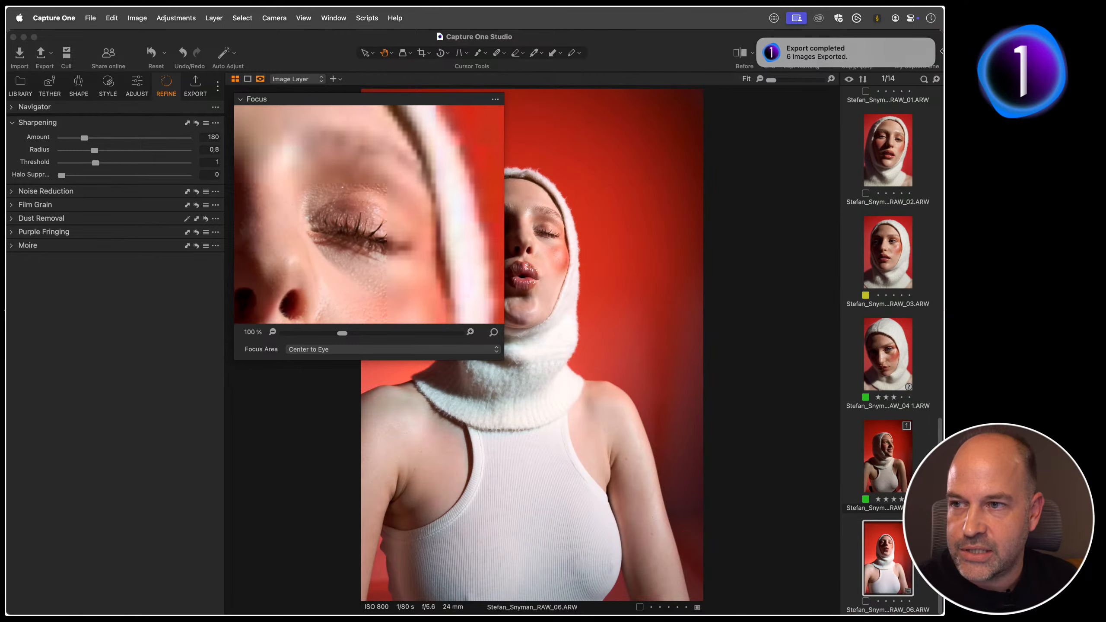
key("Up")
key("Up")
key("Up")
key("Up")
key("Up")
key("Up")
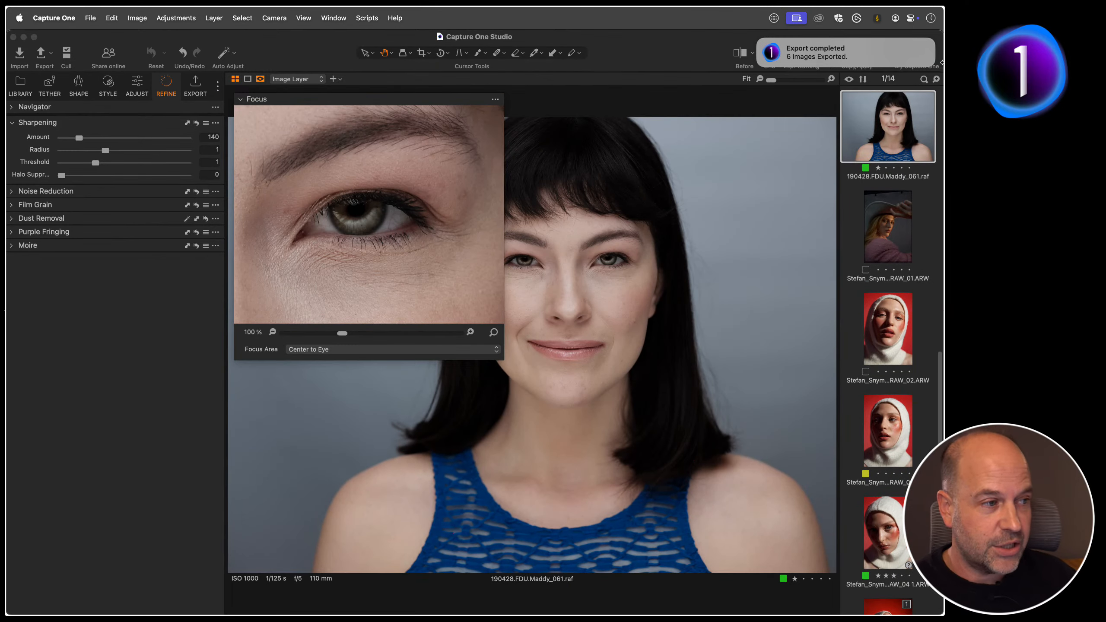
key("Up")
key("Up")
key("Up")
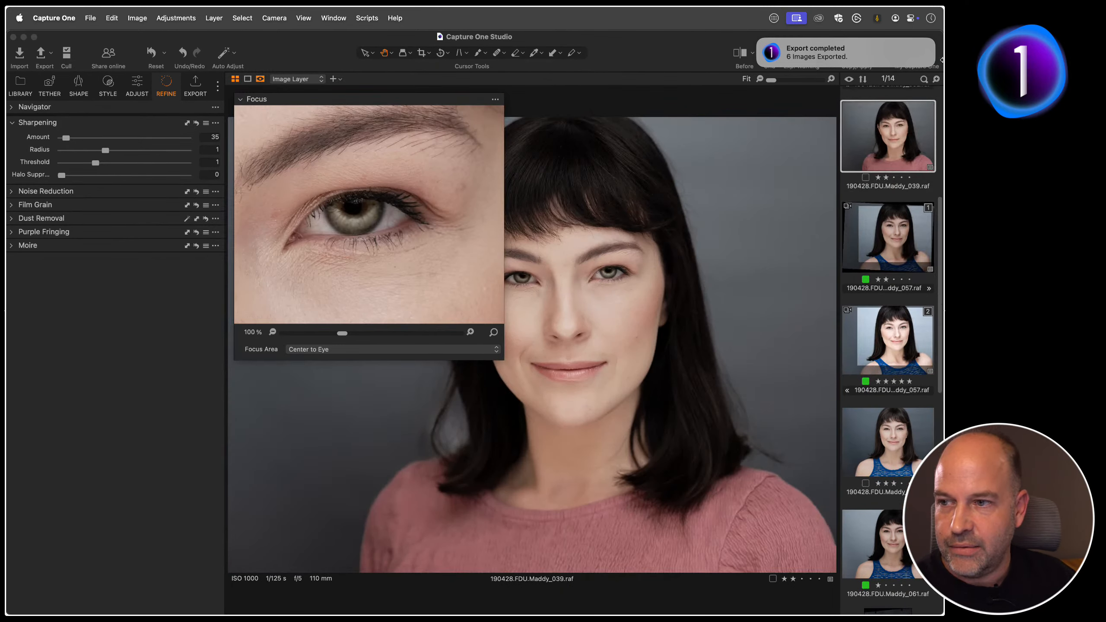
Step: Set the Focus tool's focus area to Center to Face and its magnification to 32%
left_click(308, 351)
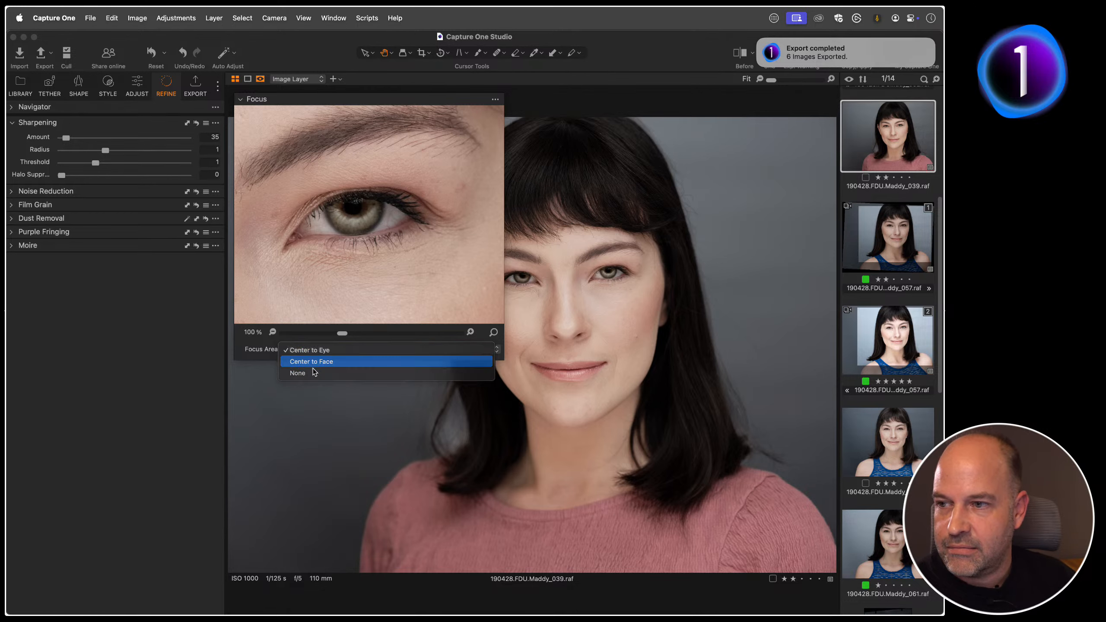
left_click(312, 362)
left_click_drag(342, 333, 292, 333)
Step: Browse back and forth through the portraits, checking how the Focus tool frames each face, and finish on Maddy_057 variant 2
key("Down")
key("Down")
key("Down")
key("Down")
key("Down")
key("Down")
key("Down")
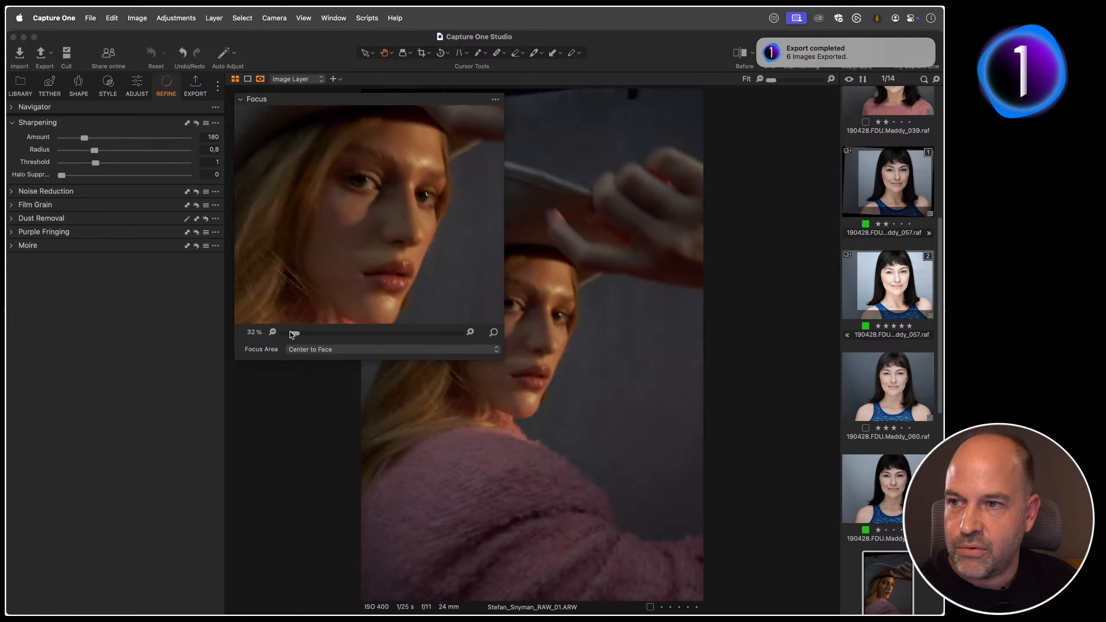
key("Down")
key("Down")
key("Down")
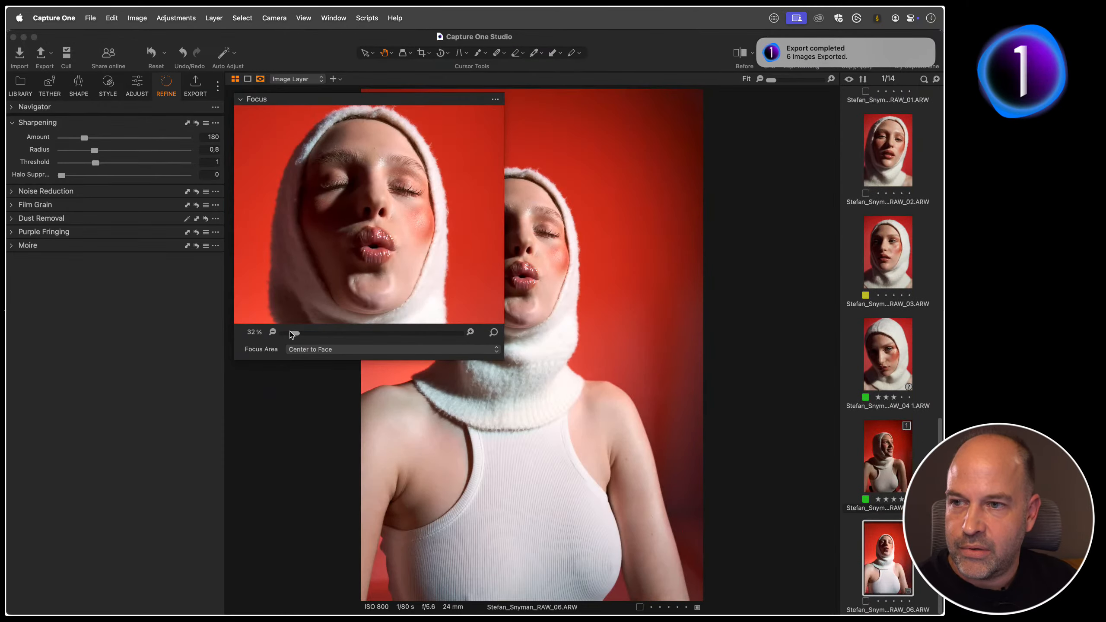
key("Up")
key("Up")
key("Up")
key("Up")
key("Up")
key("Up")
key("Up")
key("Up")
key("Up")
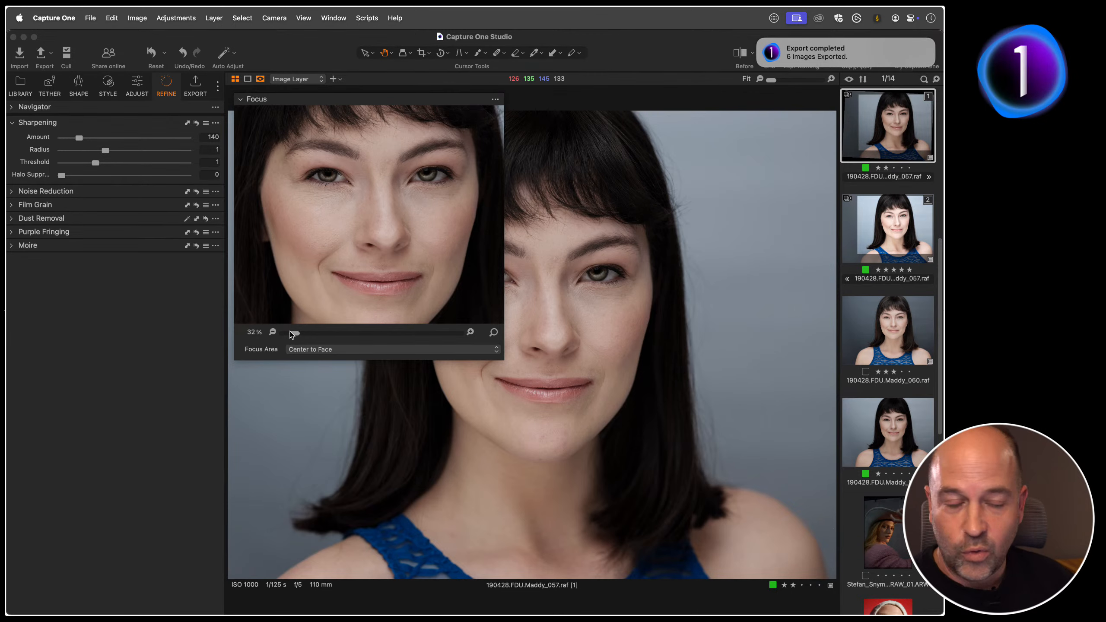
key("Up")
key("Up")
key("Up")
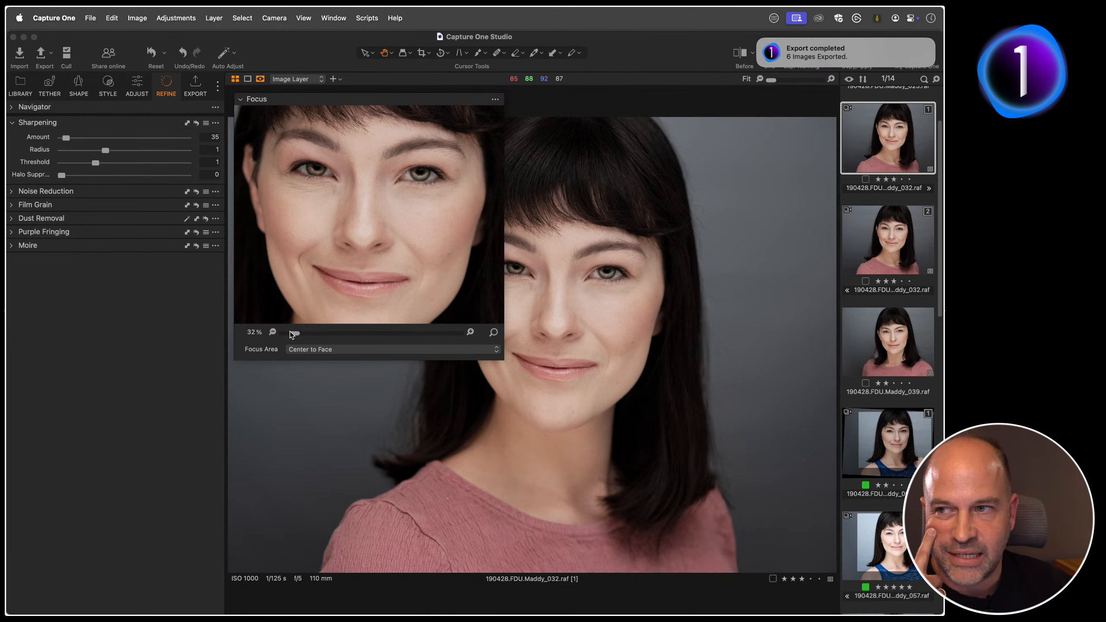
key("Down")
key("Down")
key("Down")
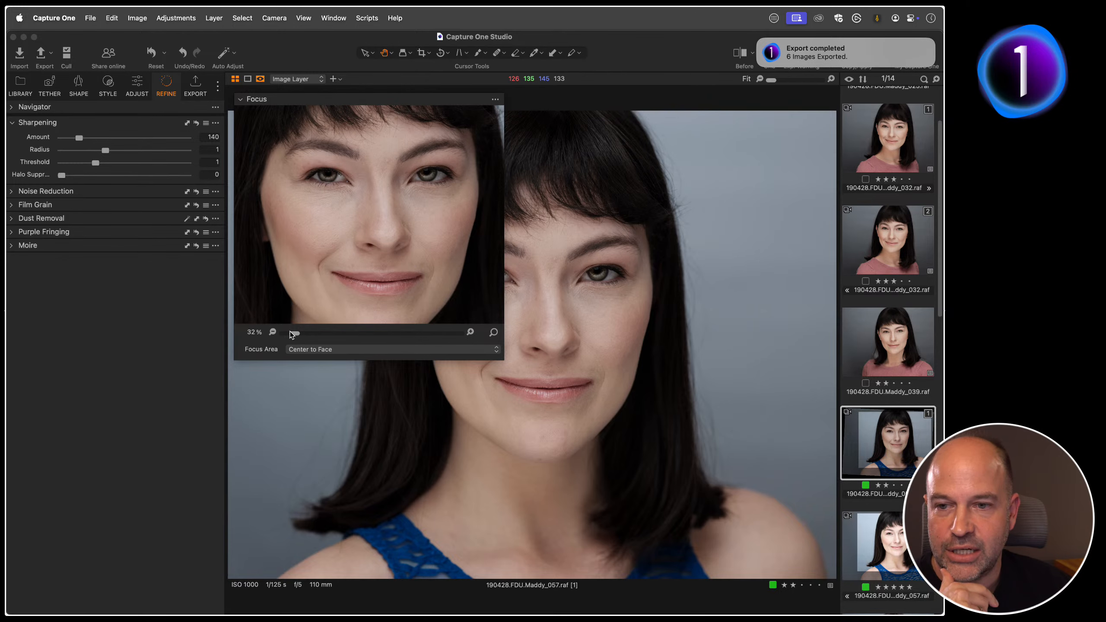
key("Down")
key("Down")
key("Down")
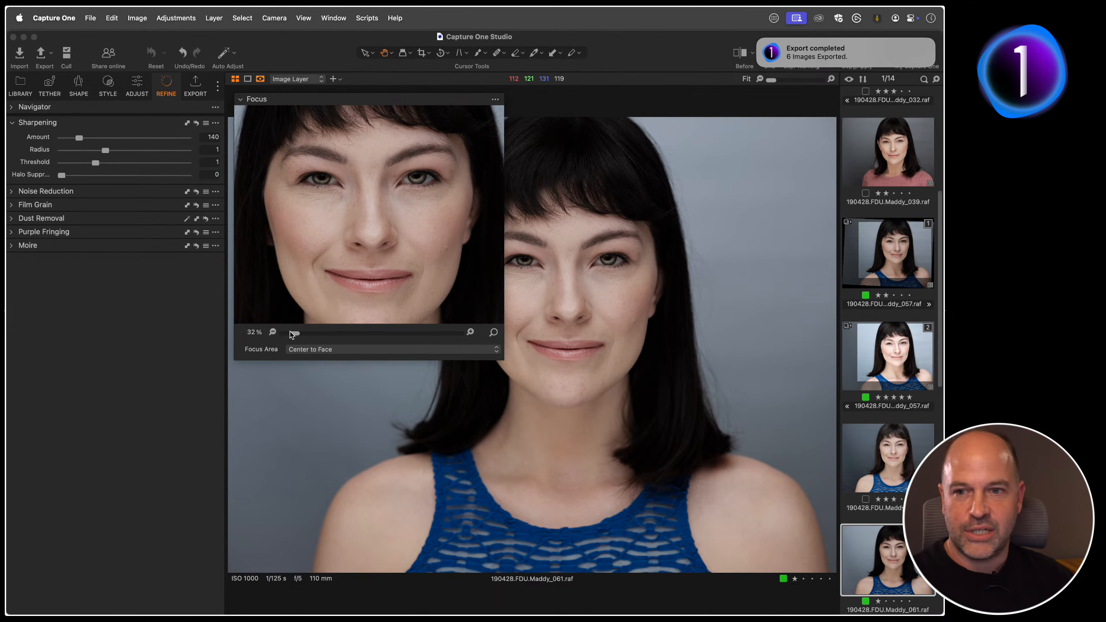
key("Down")
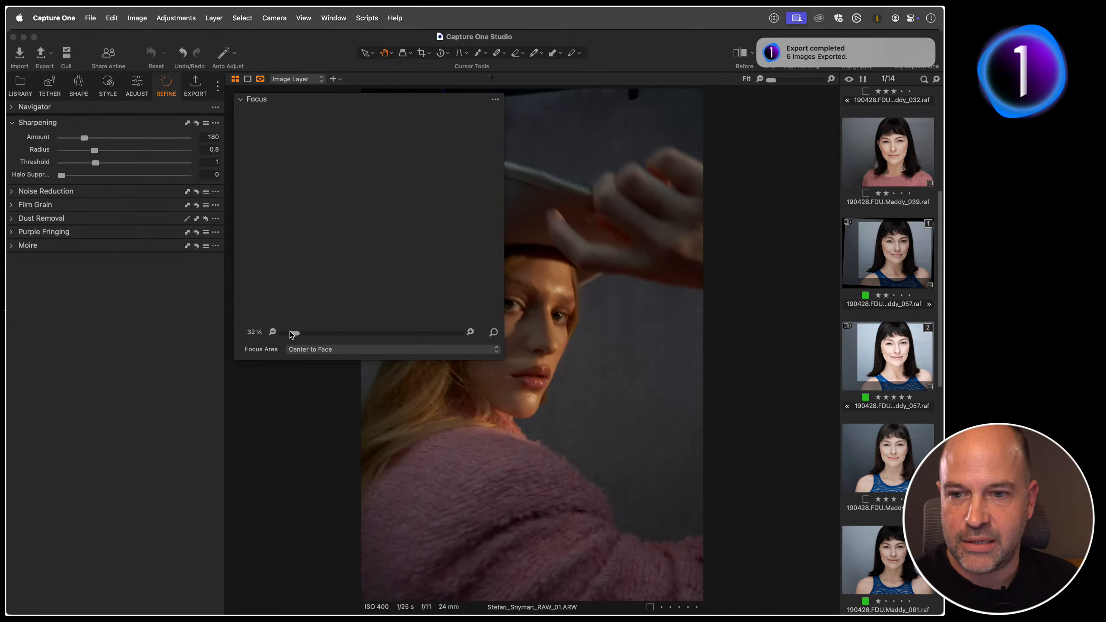
key("Up")
key("Up")
key("Up")
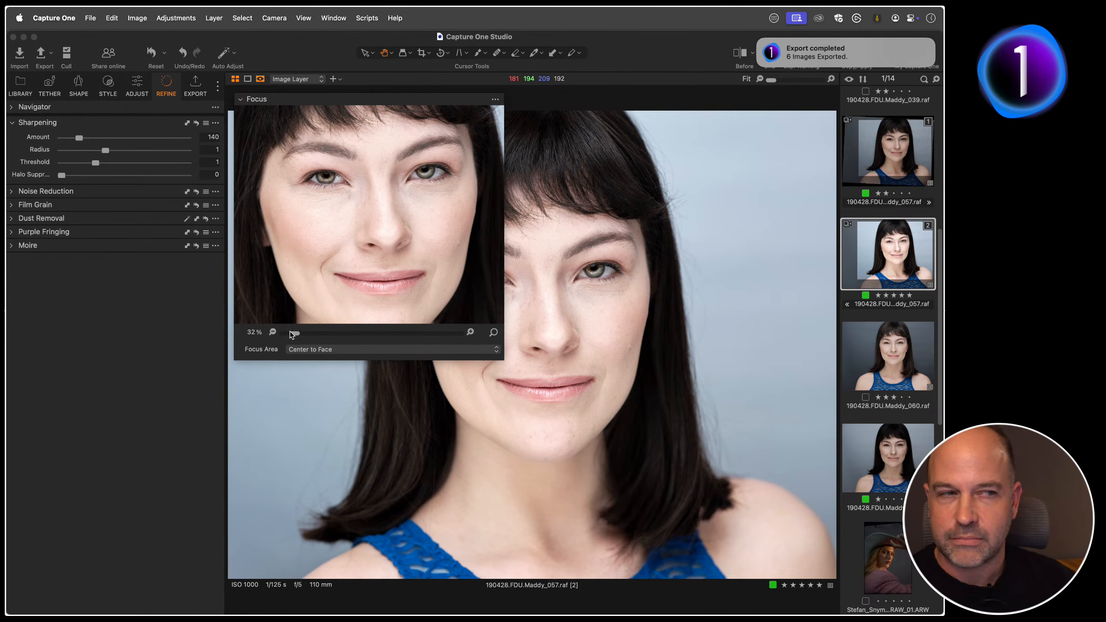
Step: Float a second Focus tool beside the first and enlarge it to about the same size, keeping Center to Eye
left_click(339, 19)
mouse_move(370, 49)
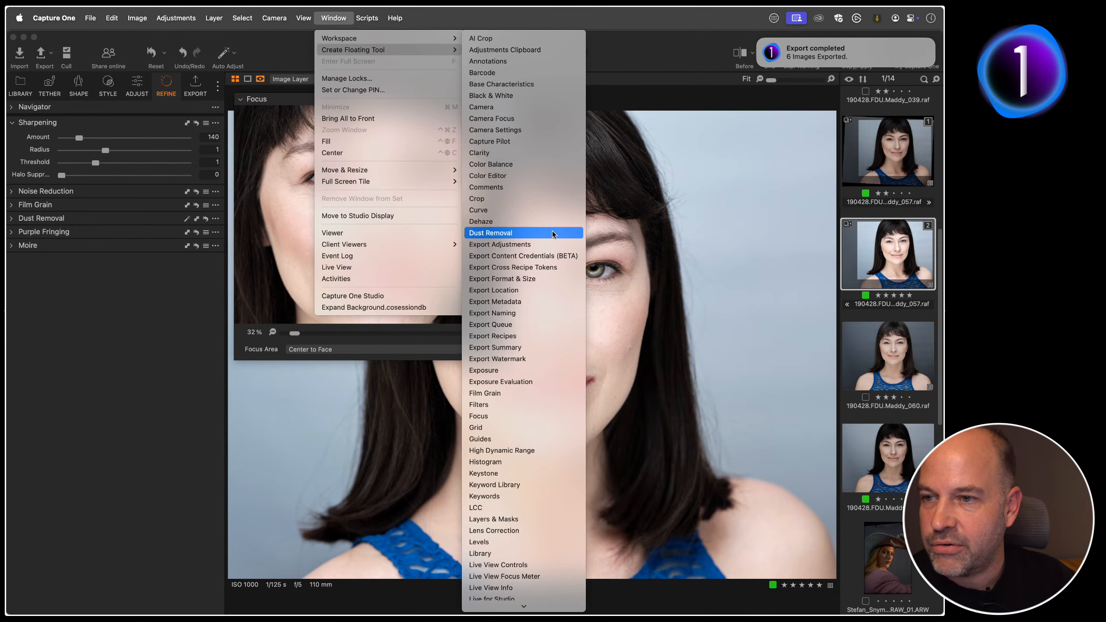
left_click(507, 417)
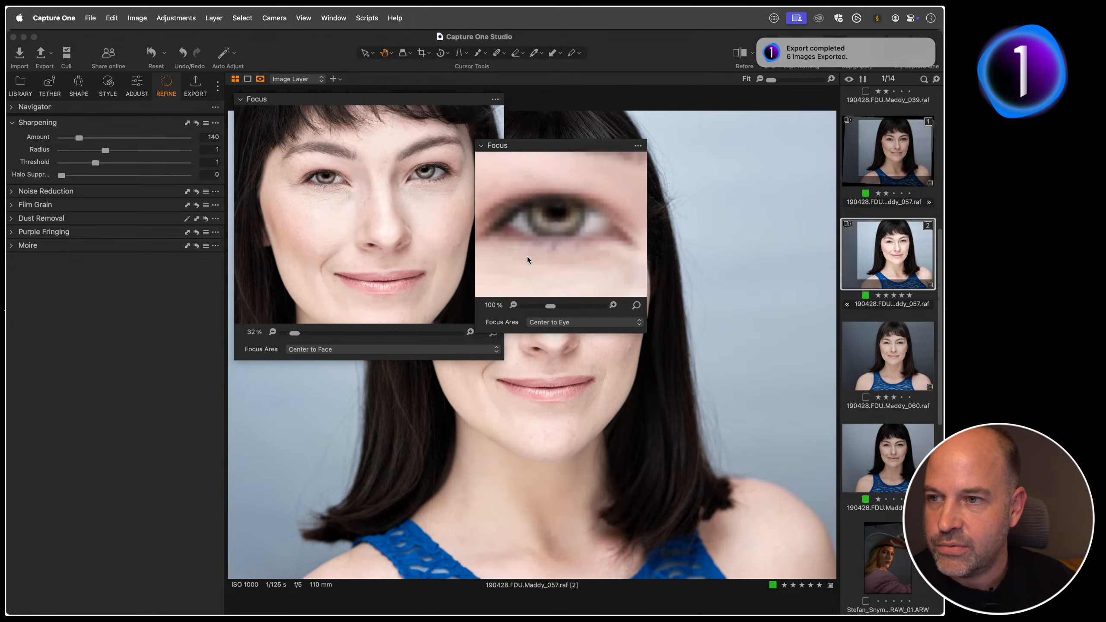
left_click_drag(522, 153, 570, 110)
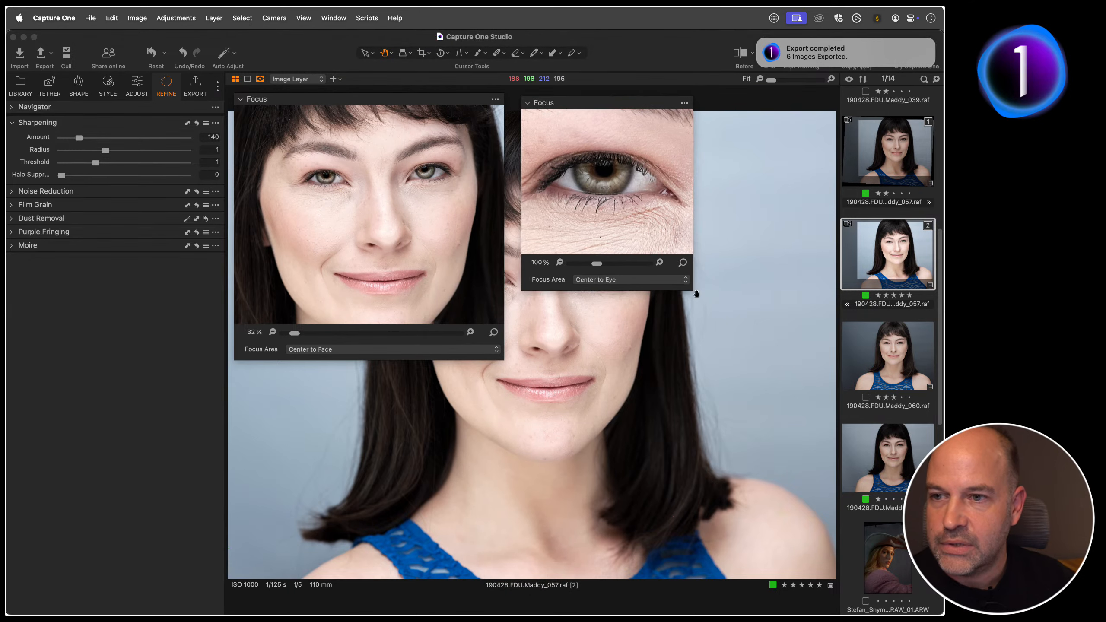
left_click_drag(690, 291, 791, 359)
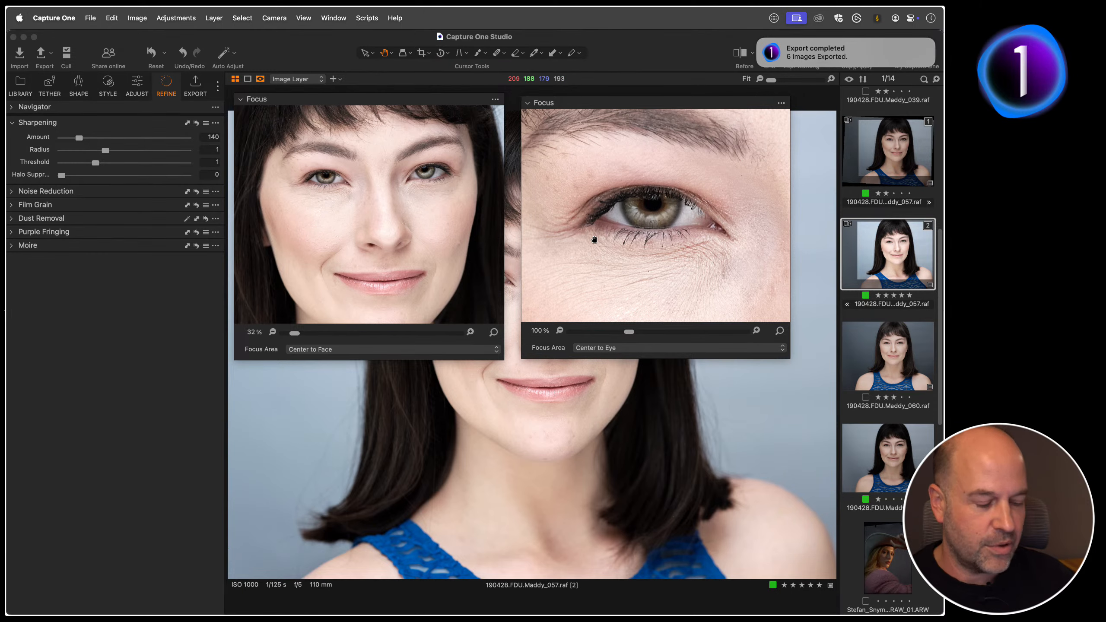
Step: Step through the portraits to Maddy_032 variant 2, comparing the face and eye views in the two Focus tools
key("Down")
key("Down")
key("Down")
key("Down")
key("Down")
key("Up")
key("Up")
key("Up")
key("Up")
key("Up")
key("Up")
key("Up")
key("Up")
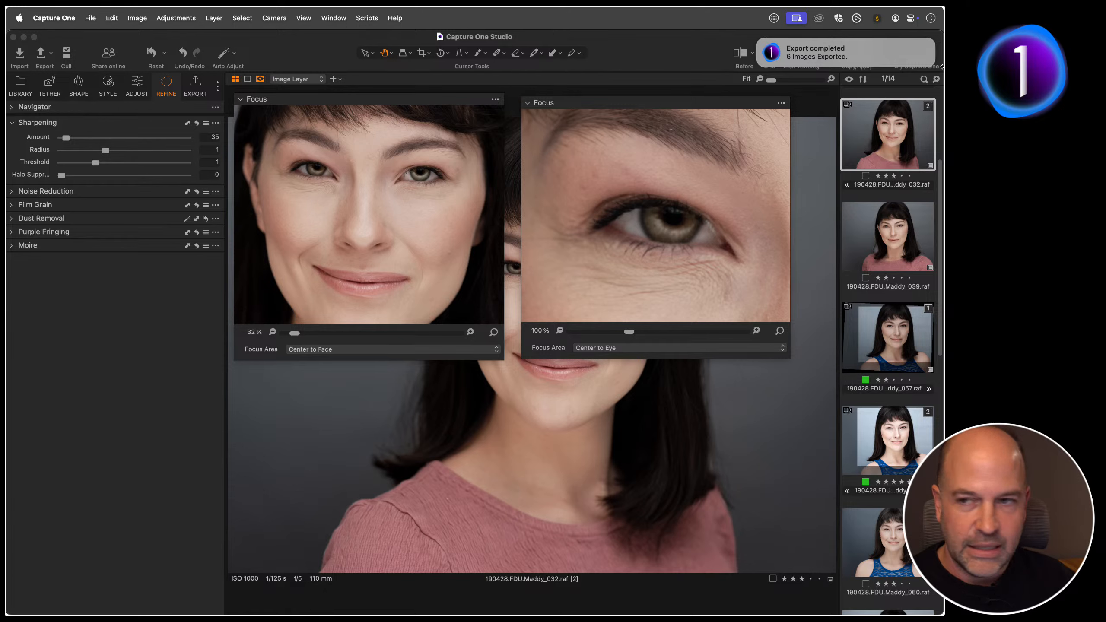
Step: Float a third Focus tool, attach it beneath the Center to Face one, and set its focus area to None
left_click(333, 18)
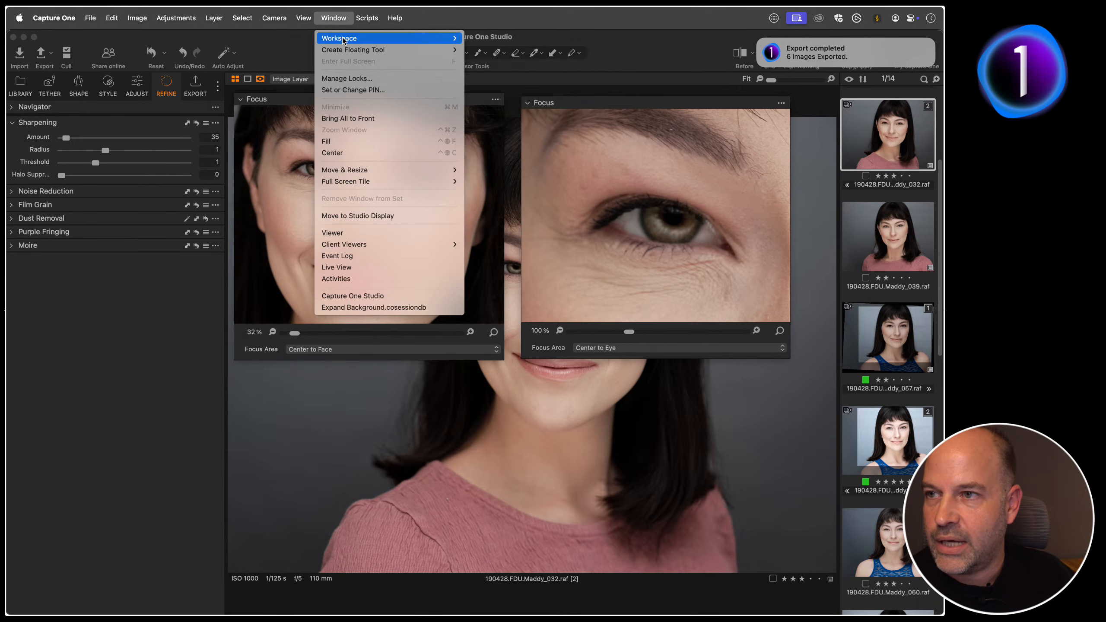
mouse_move(353, 50)
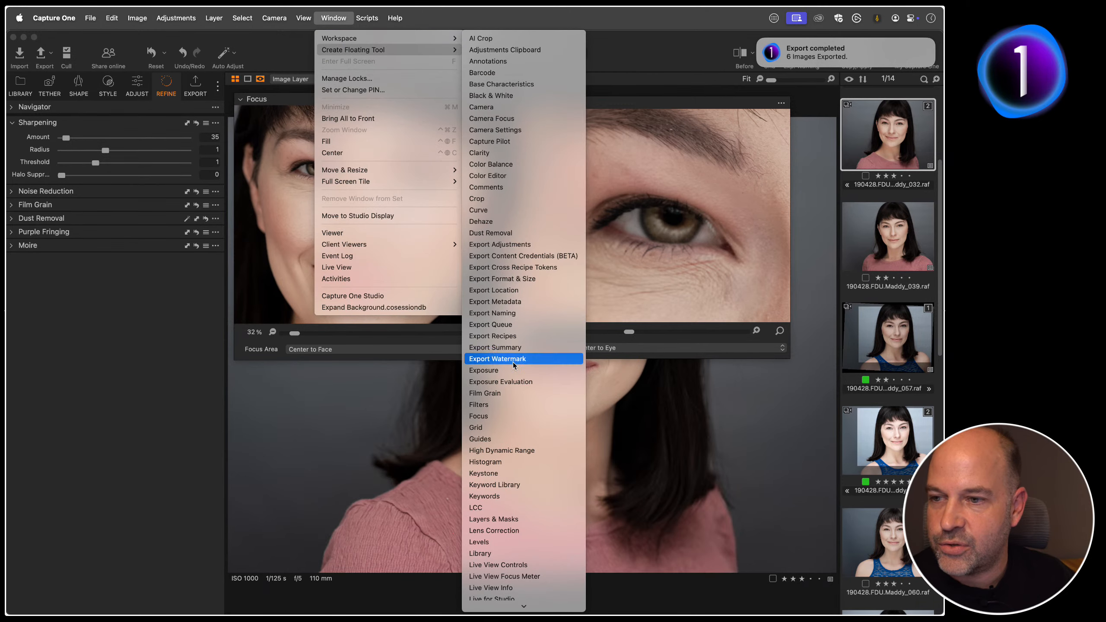
left_click(488, 416)
left_click_drag(565, 146, 328, 373)
left_click(404, 543)
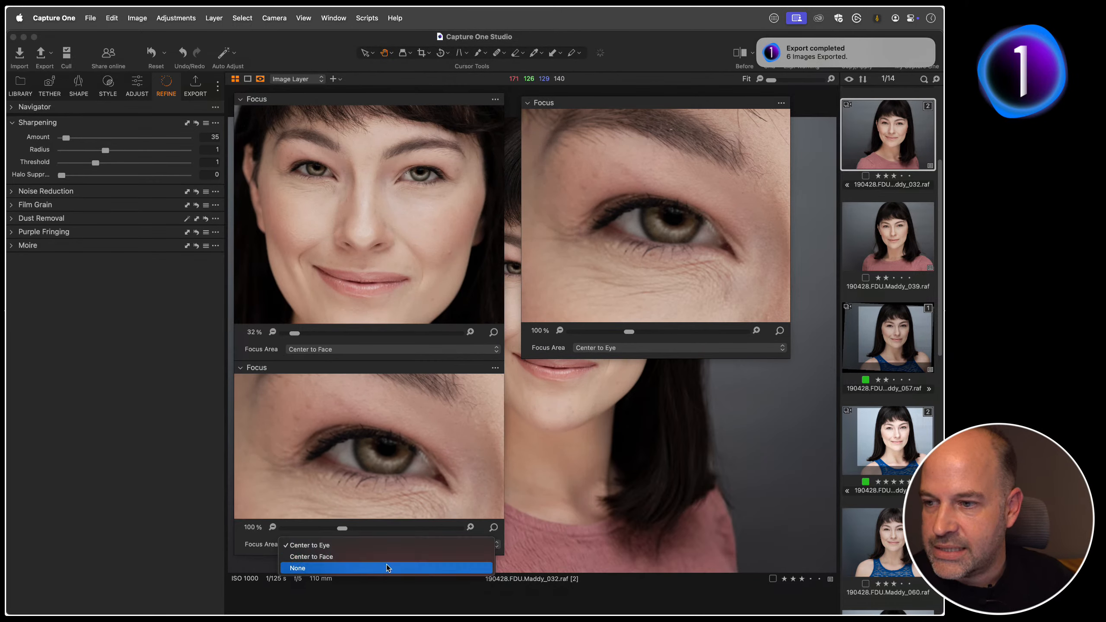
left_click(383, 568)
Step: Pick focus points on the portrait's chin and hair, ending on the area just below the lips
left_click(494, 527)
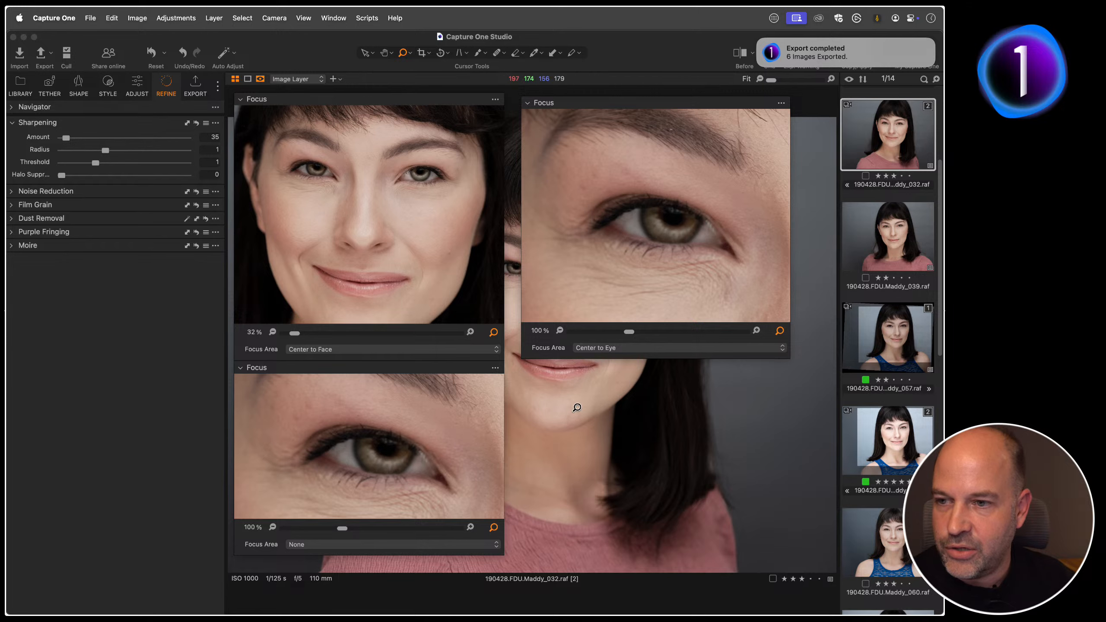
left_click(570, 384)
left_click(622, 499)
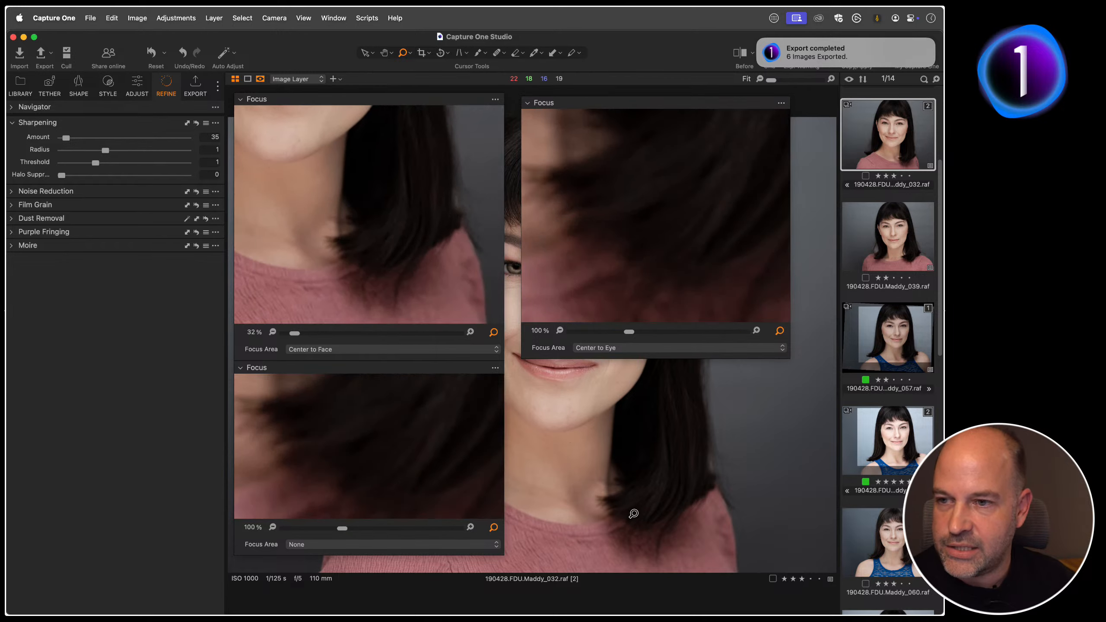
left_click(556, 412)
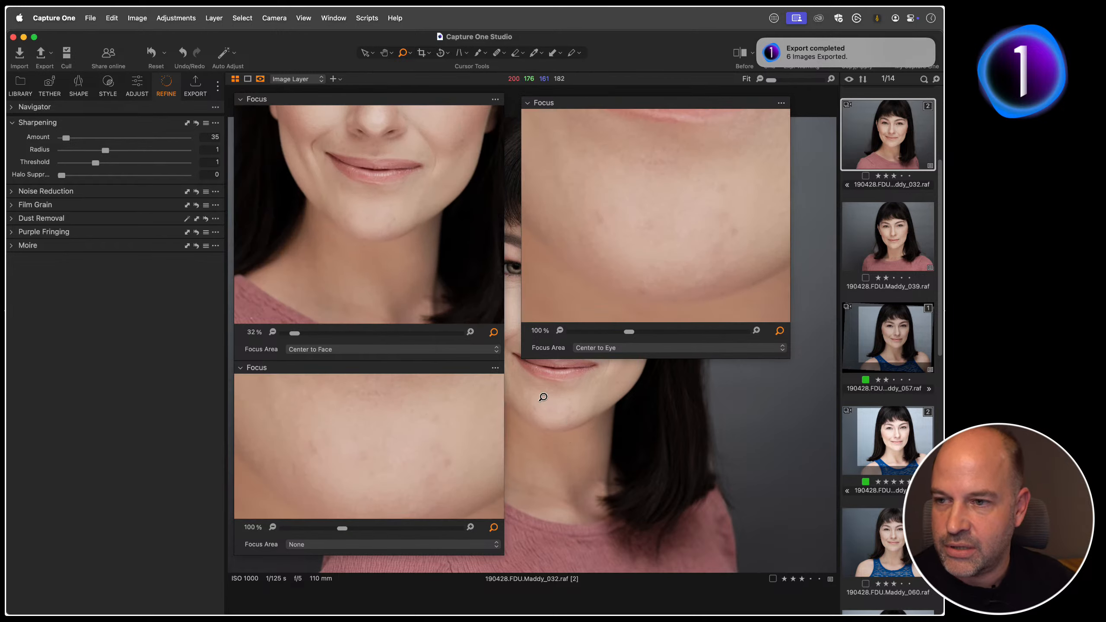
left_click(543, 385)
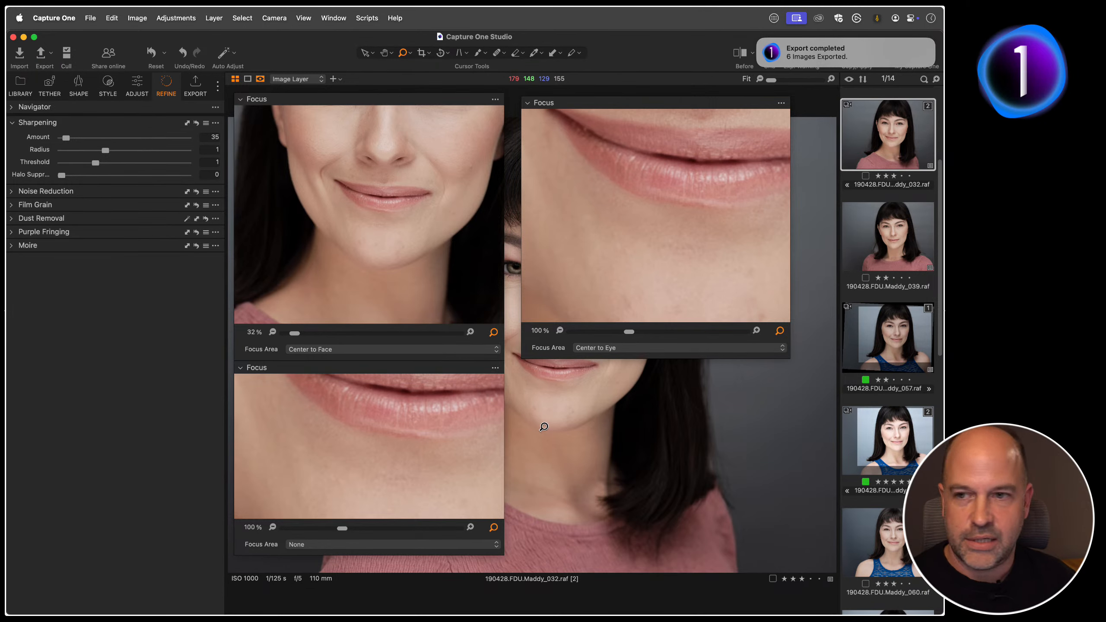
key("Up")
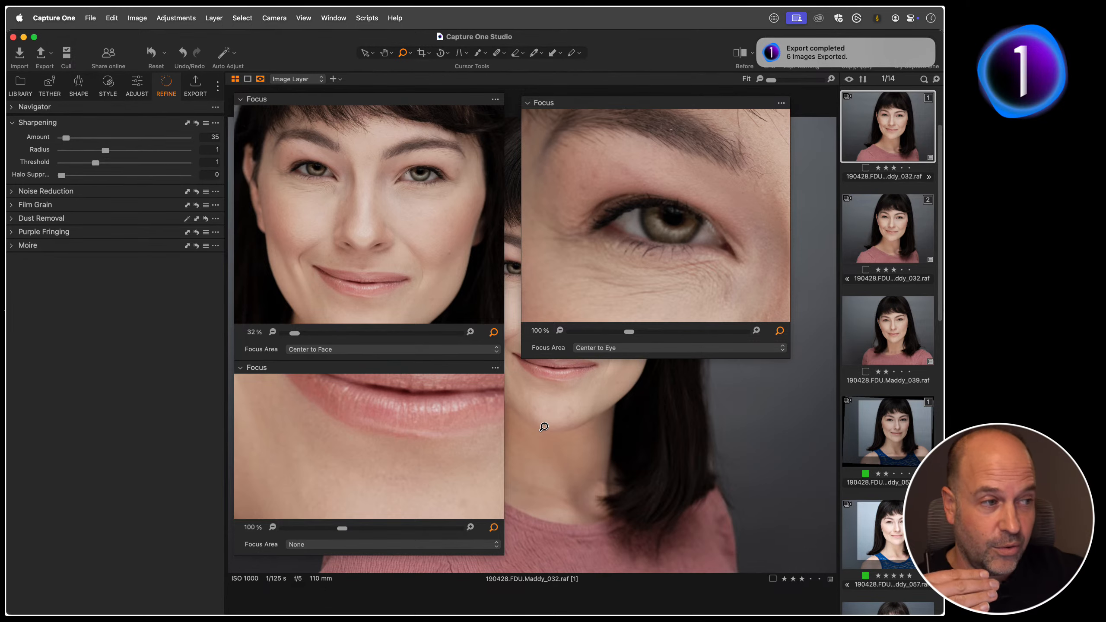
key("Down")
key("Down")
key("Down")
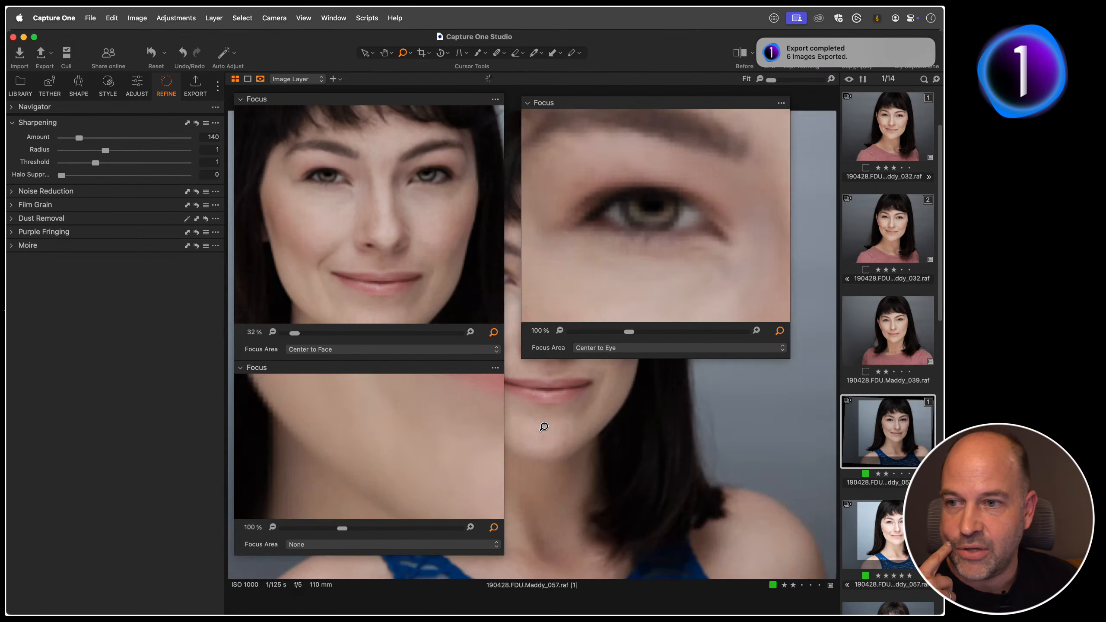
key("Up")
key("Up")
key("Up")
key("Up")
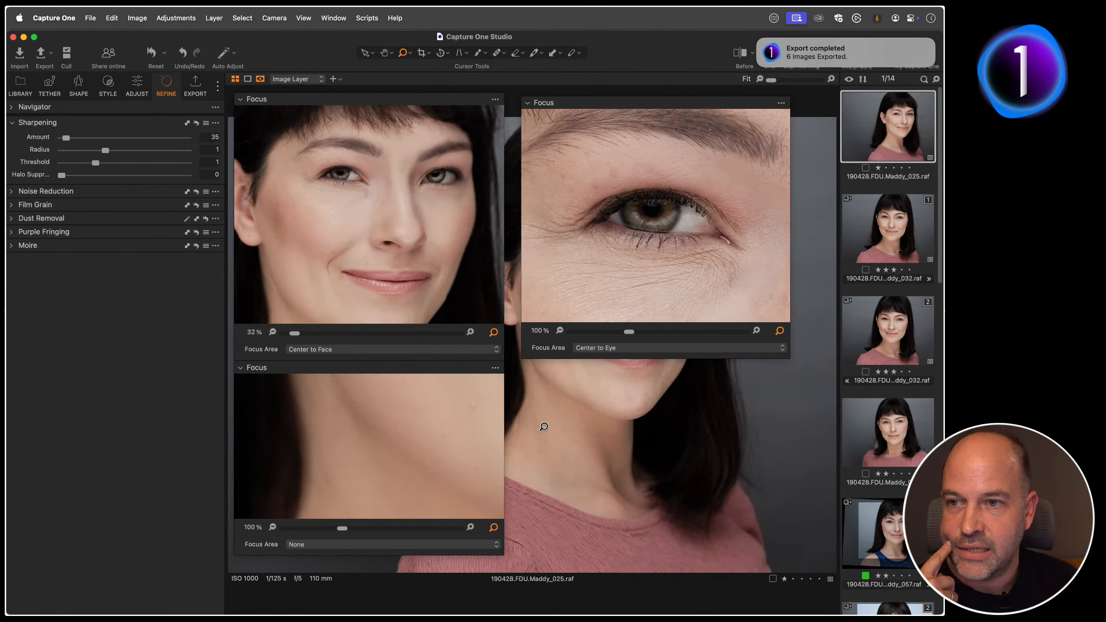
key("Down")
key("Down")
key("Down")
key("Down")
key("Down")
key("Down")
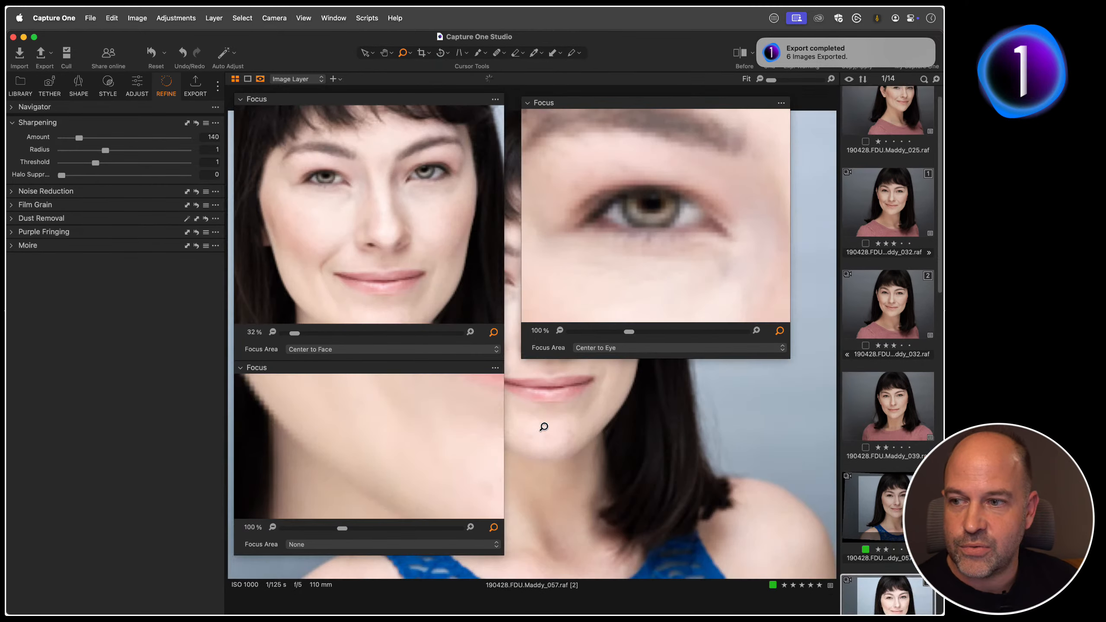
key("Down")
key("Down")
key("Down")
key("Down")
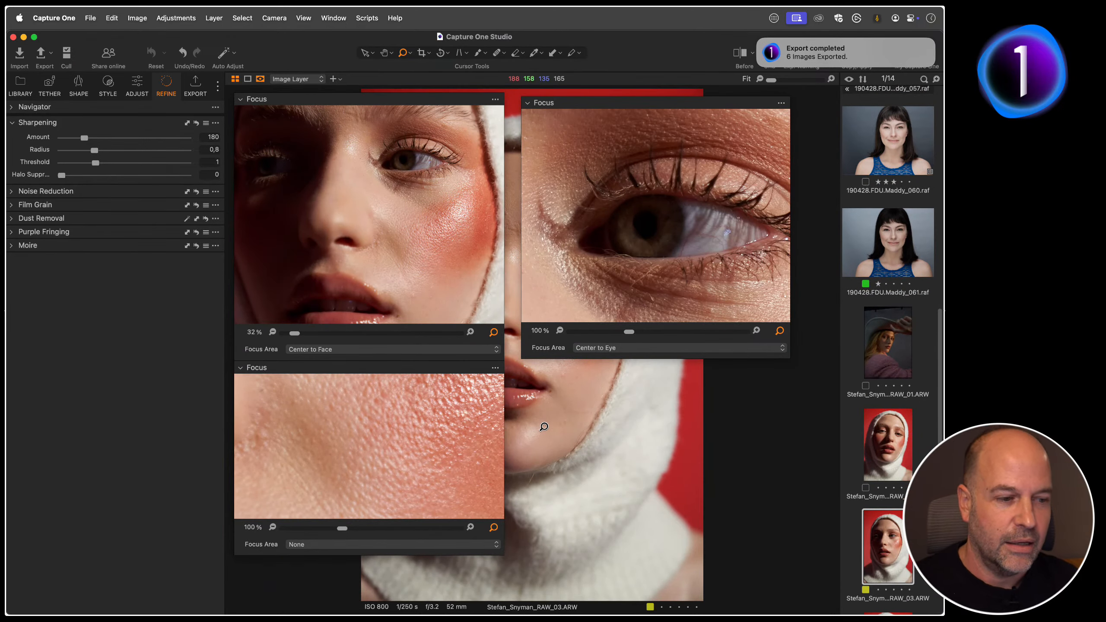
Step: Add a custom tool tab named "focus" with the default icon
left_click(218, 89)
mouse_move(223, 93)
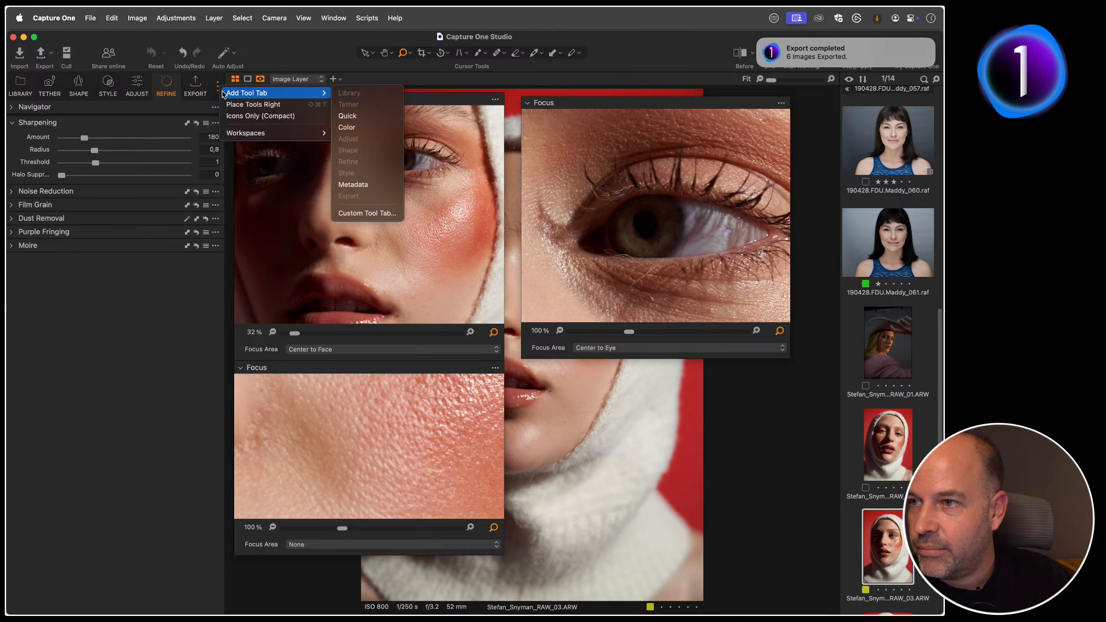
left_click(371, 213)
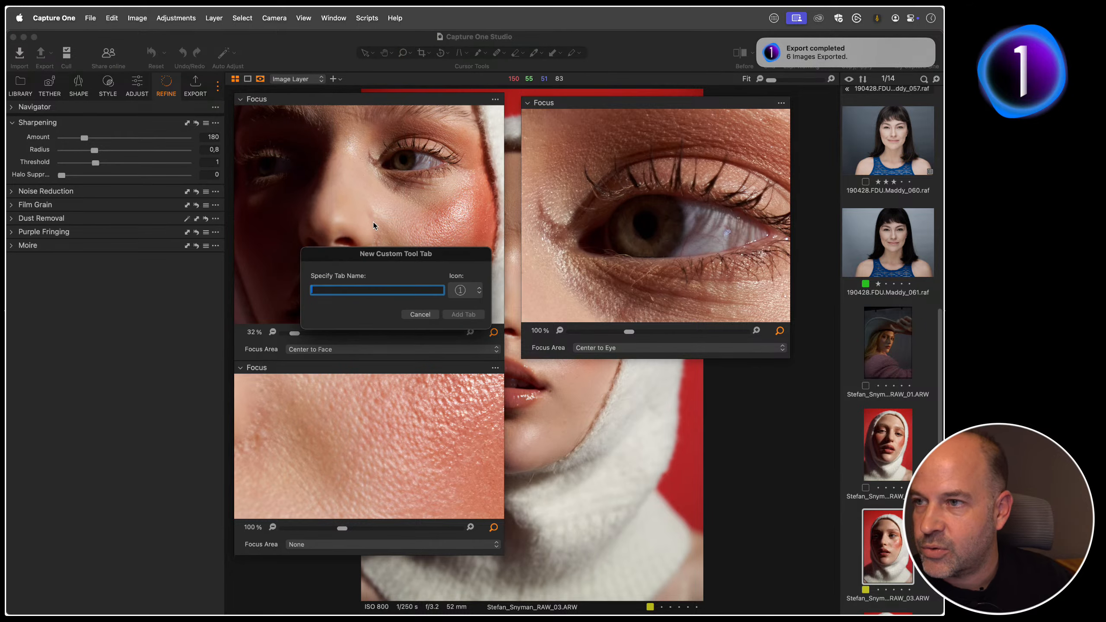
type("us")
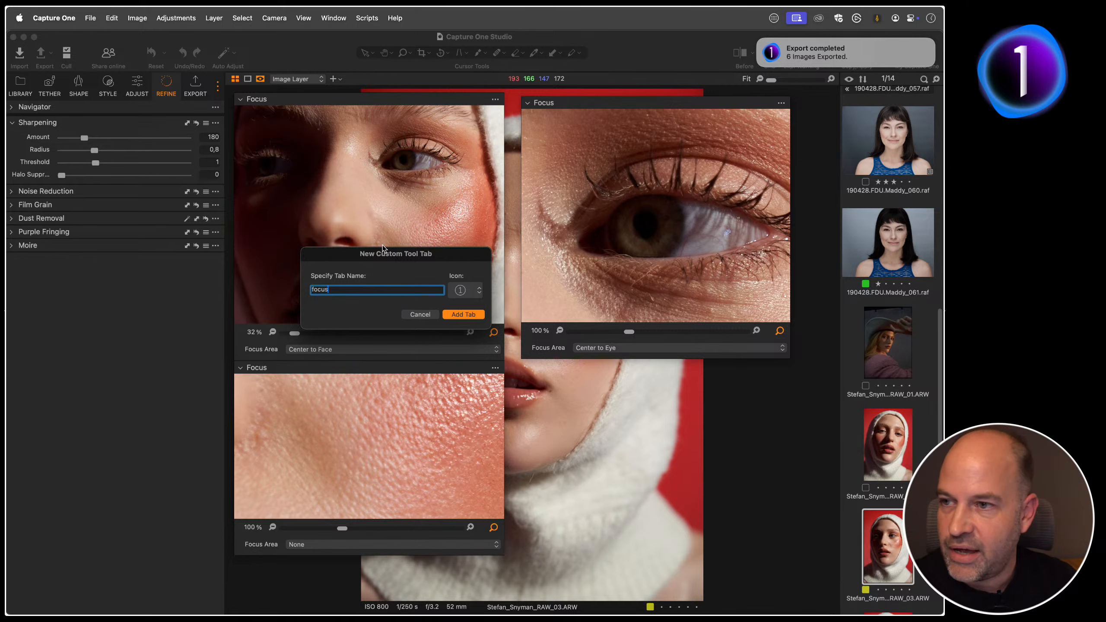
key("Return")
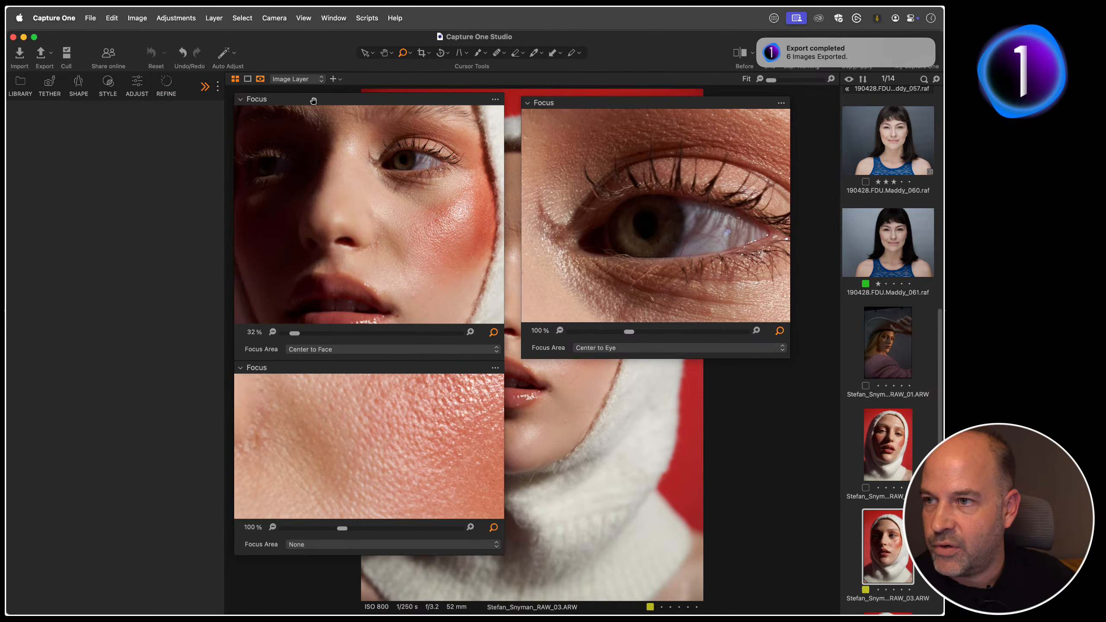
Step: Dock the floating Focus tools in the focus tab, expand the Center to Face one and set the second tool's focus area to Center to Eye
left_click_drag(313, 101, 109, 122)
left_click_drag(635, 109, 139, 466)
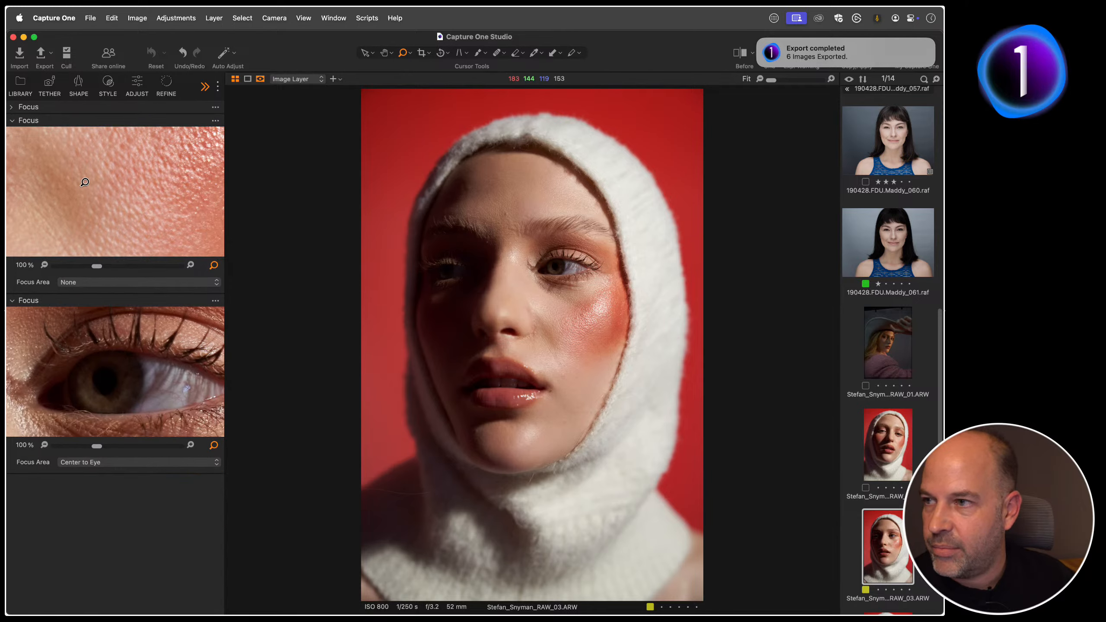
left_click(13, 106)
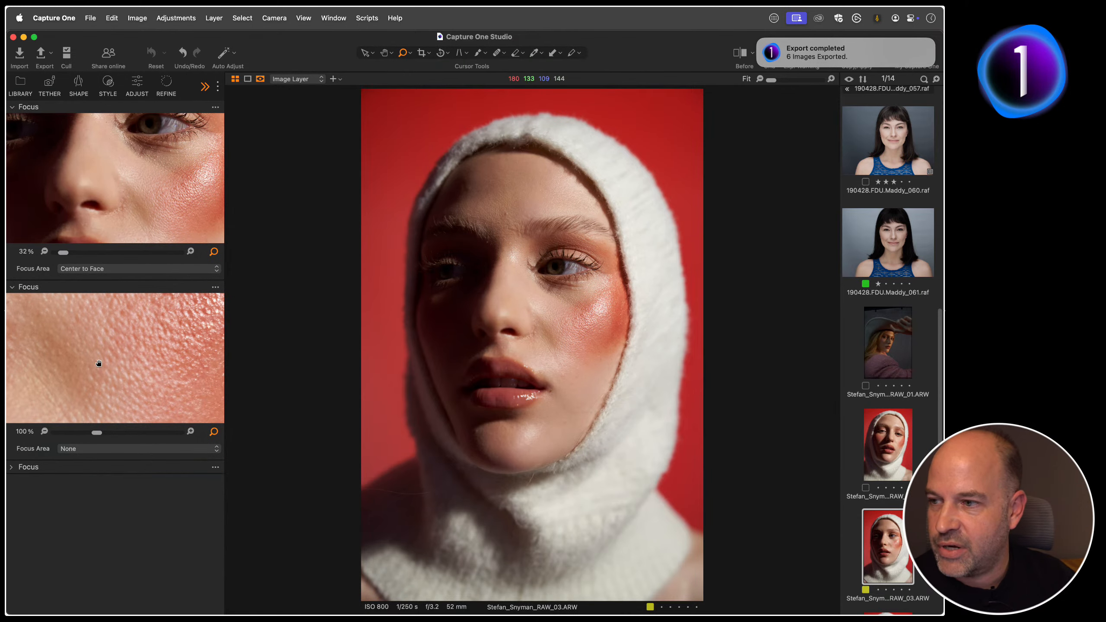
left_click(82, 446)
left_click(86, 427)
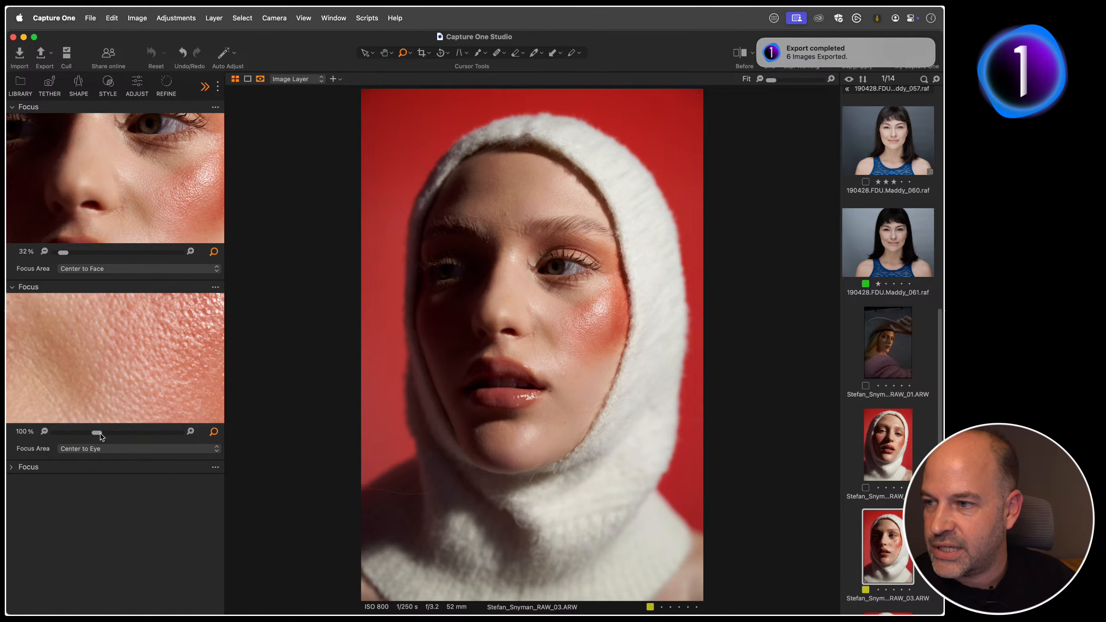
key("Right")
key("Right")
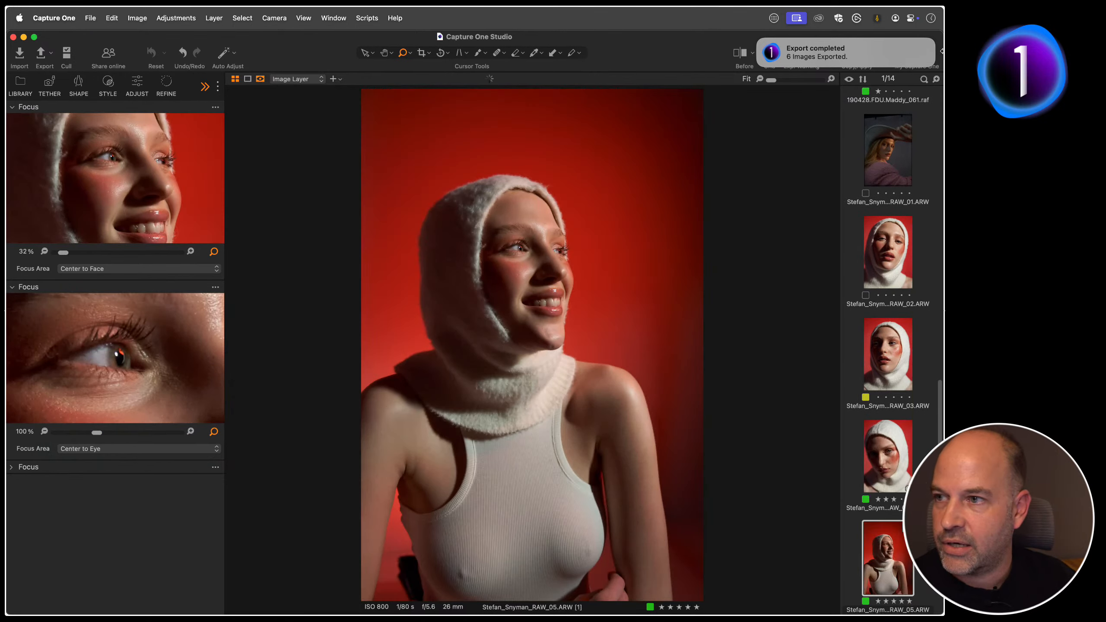
key("Left")
key("Left")
key("Left")
key("Left")
key("Left")
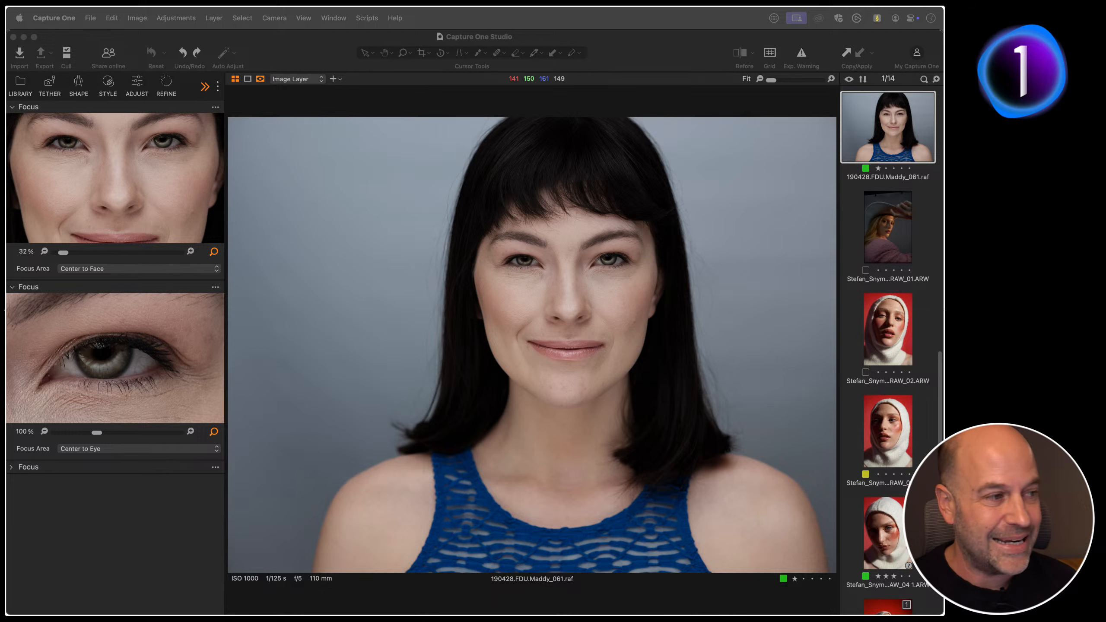
Step: Show the Adjust tools, activate the Pan cursor tool and open the keyboard shortcuts editor
left_click(137, 88)
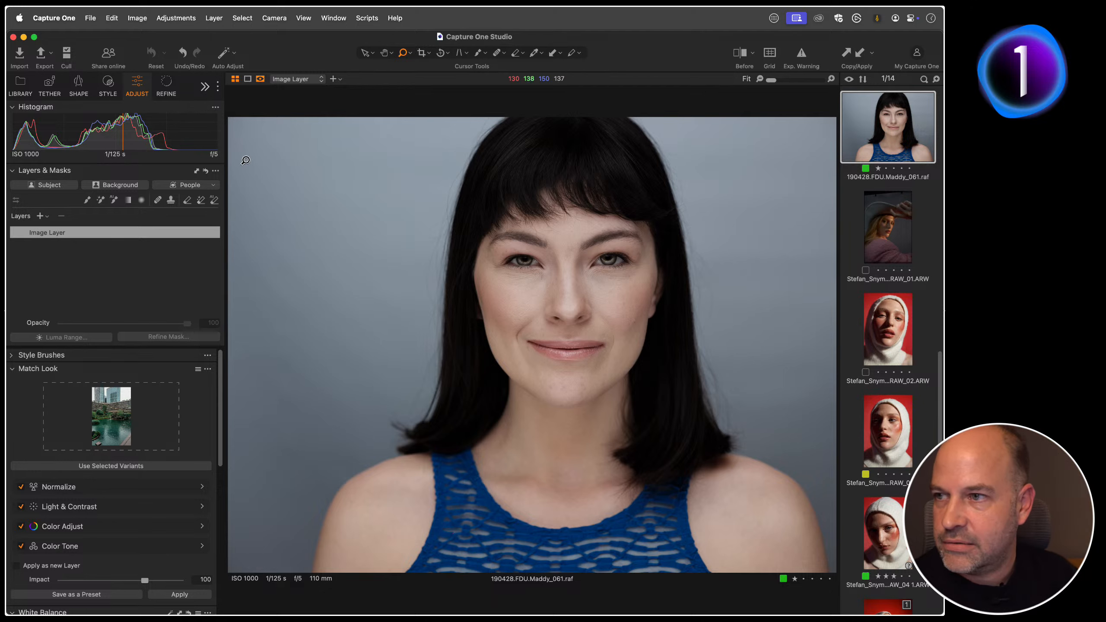
key("h")
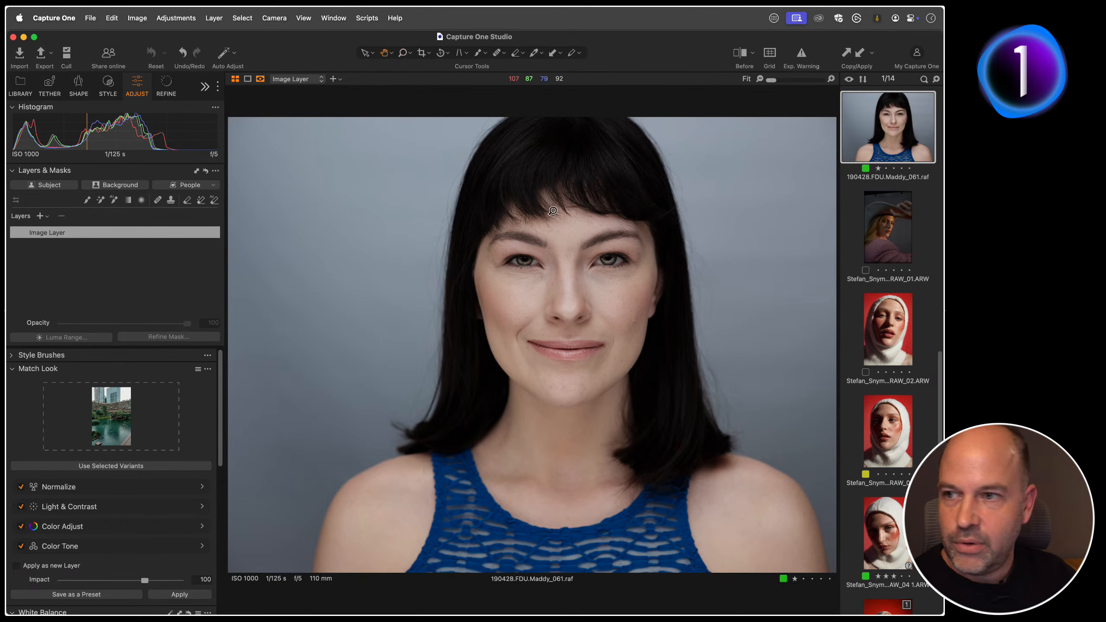
left_click(54, 18)
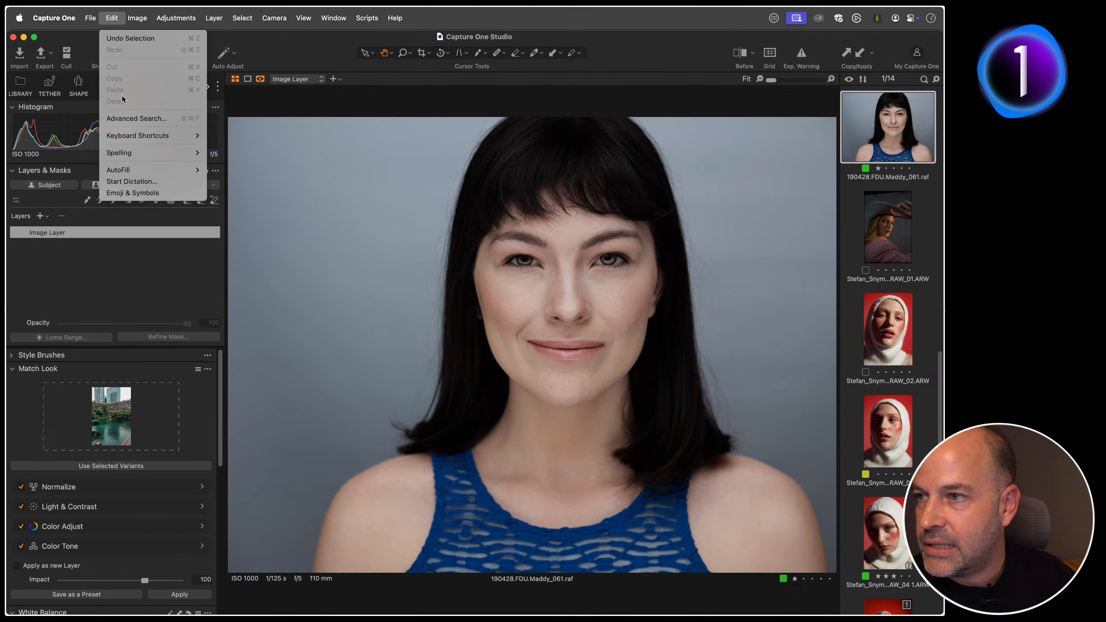
mouse_move(134, 138)
left_click(274, 137)
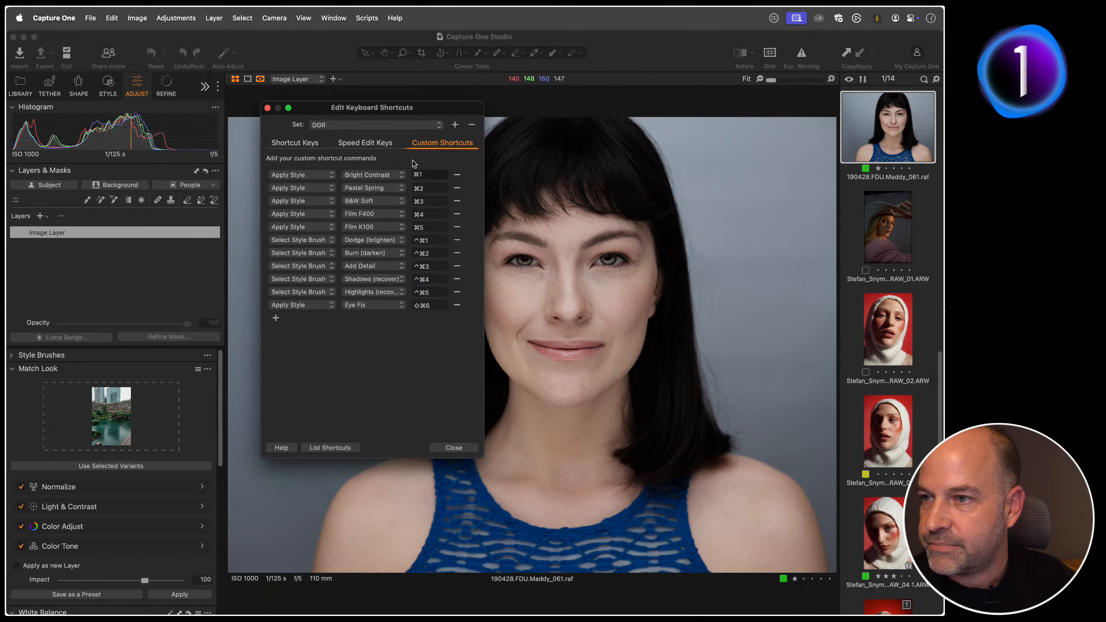
Step: Search the shortcut commands for "image" and "back", and select the Select Background Layer entry
left_click(302, 143)
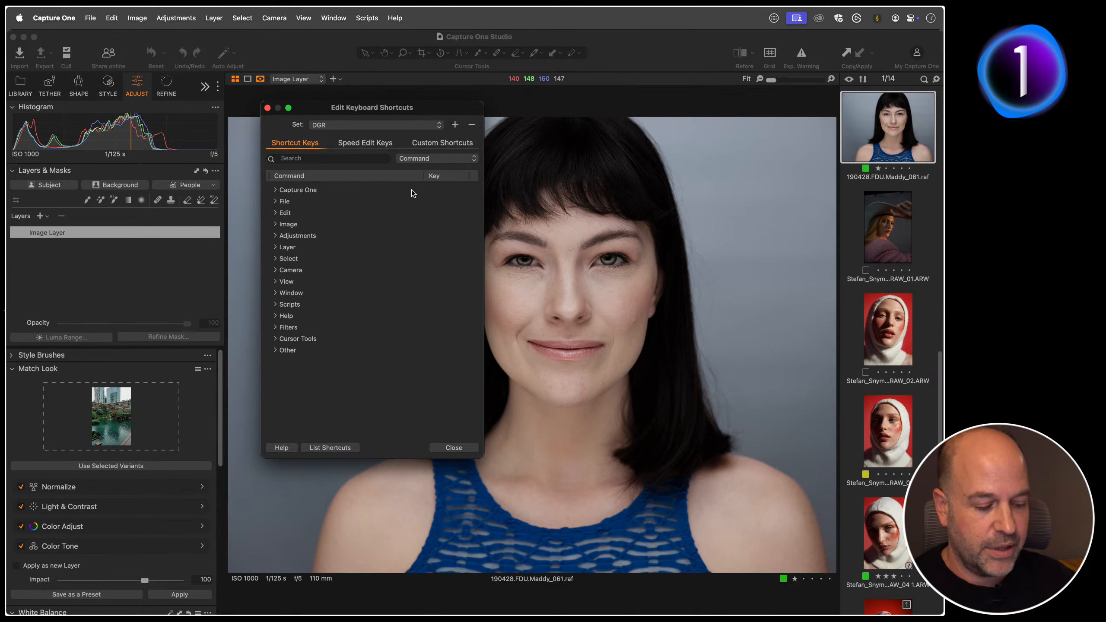
type("image")
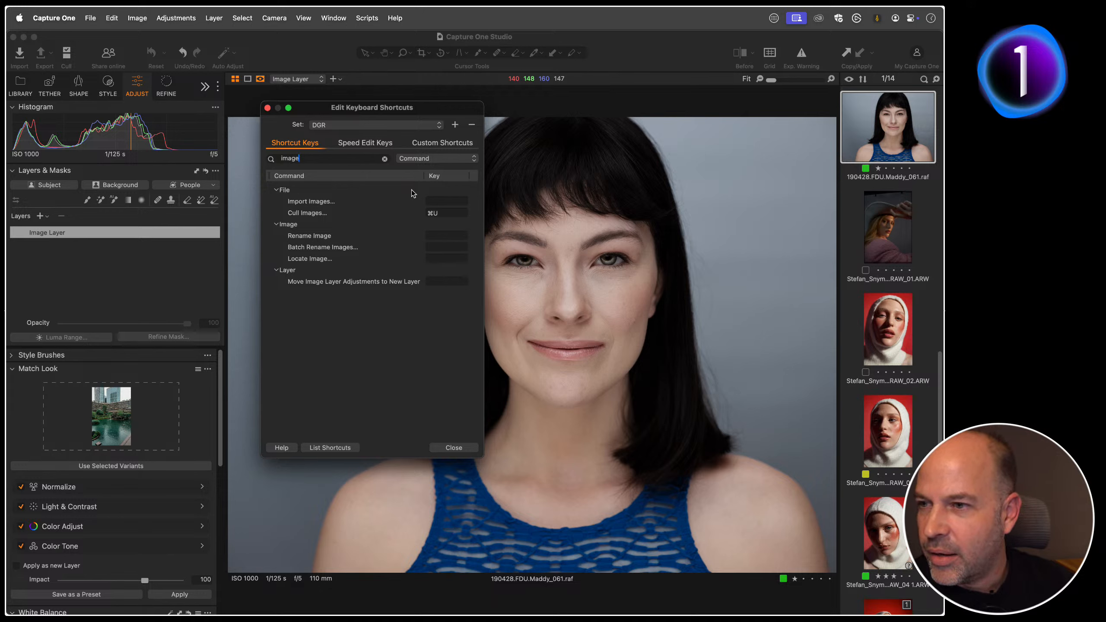
left_click_drag(311, 159, 242, 157)
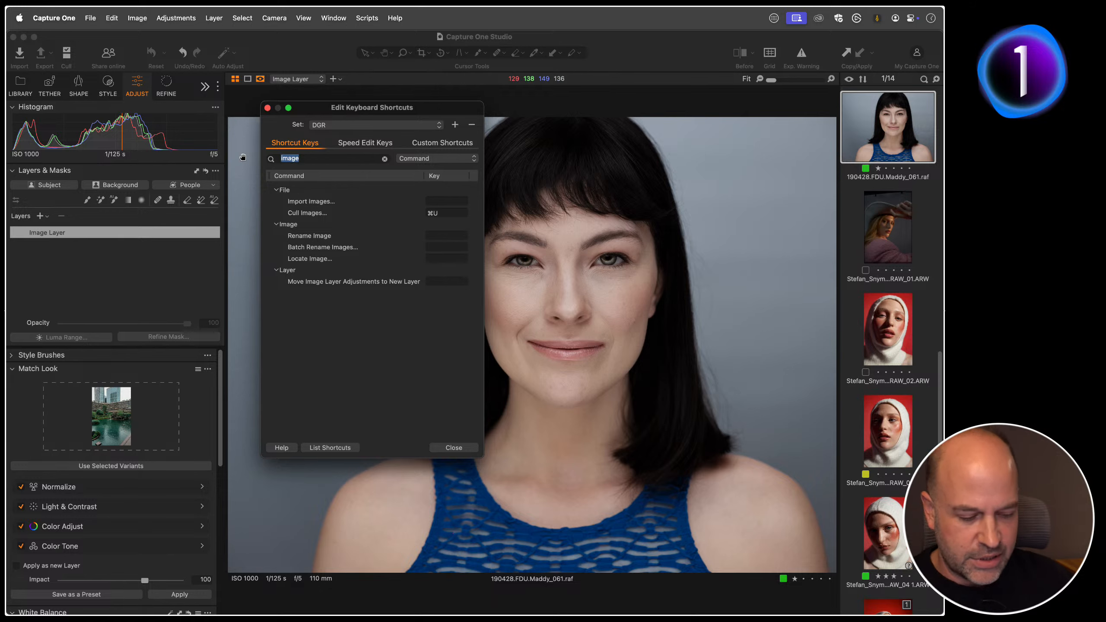
type("back")
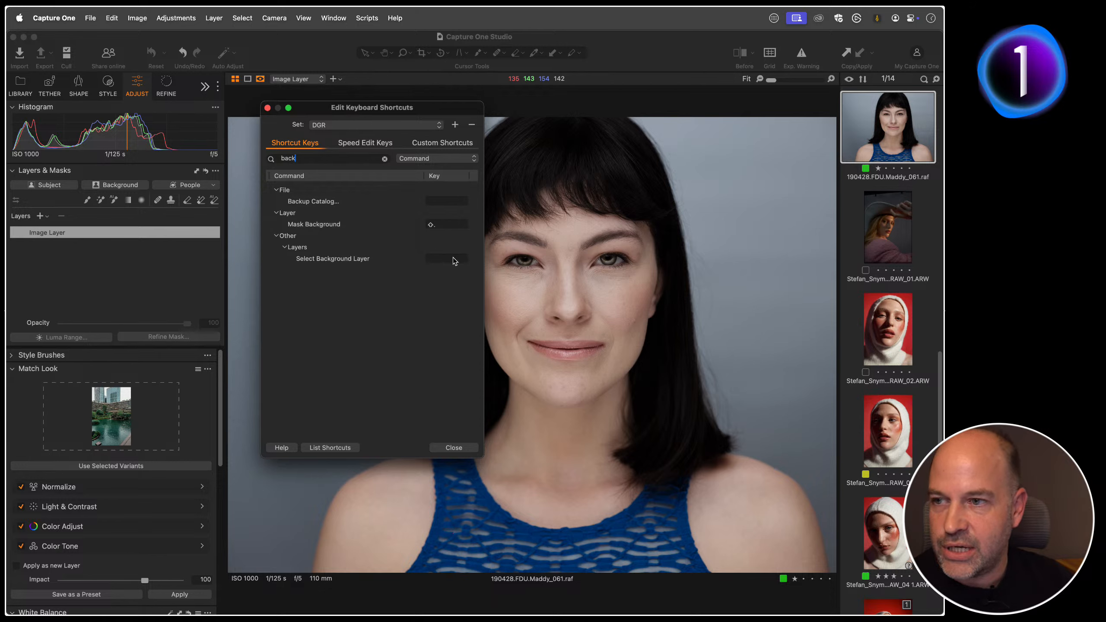
left_click(433, 260)
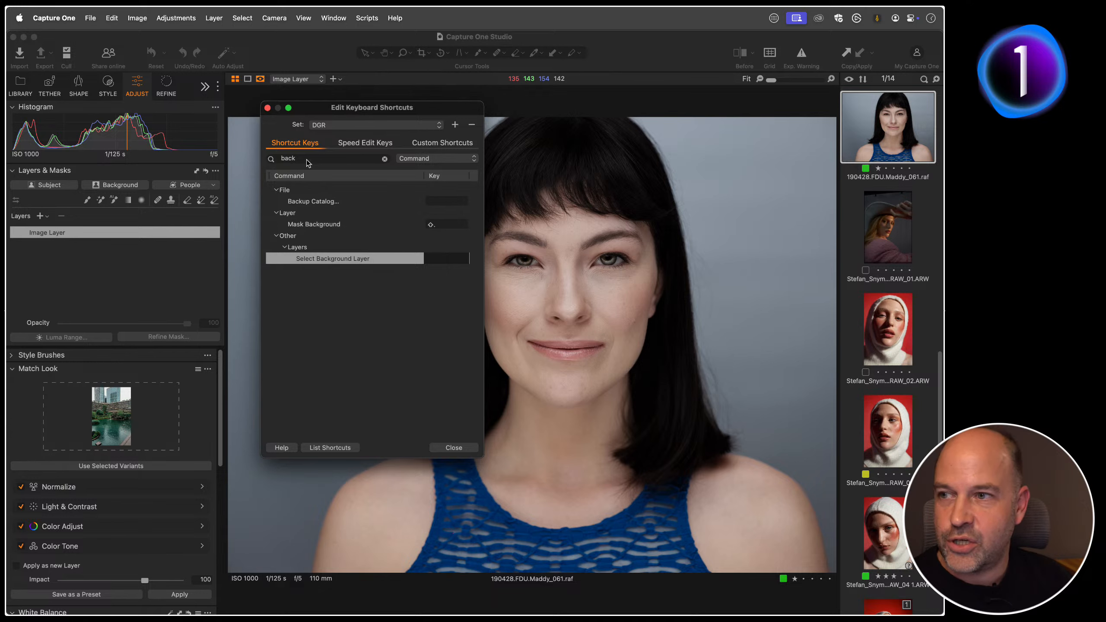
Step: Clear the command search, examine which Layer commands have shortcuts assigned, and close the keyboard shortcuts editor
left_click(386, 159)
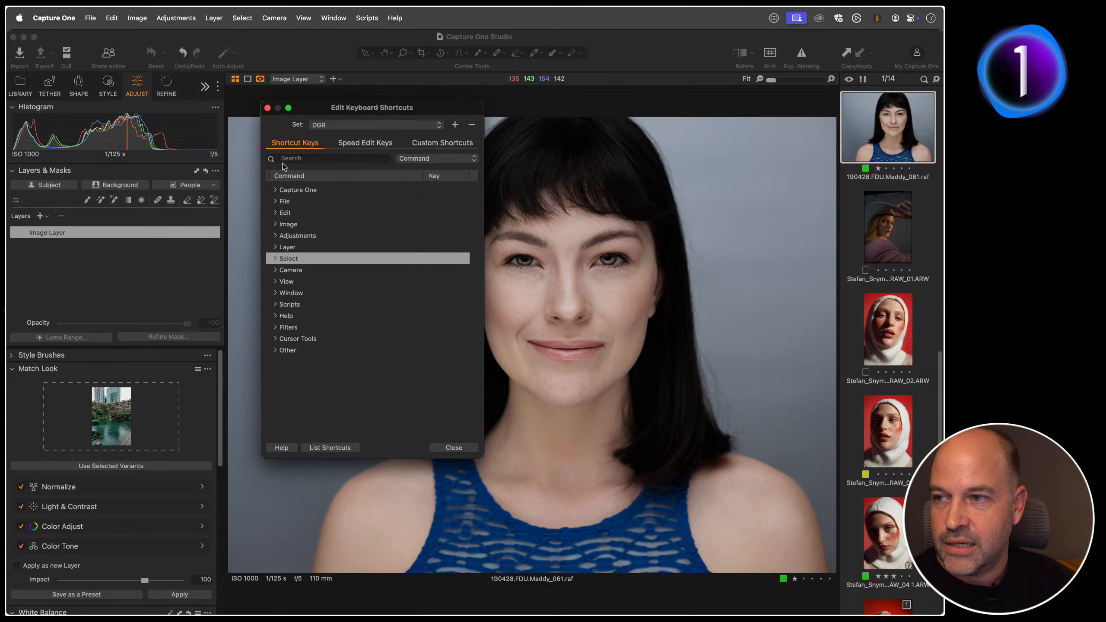
left_click(276, 247)
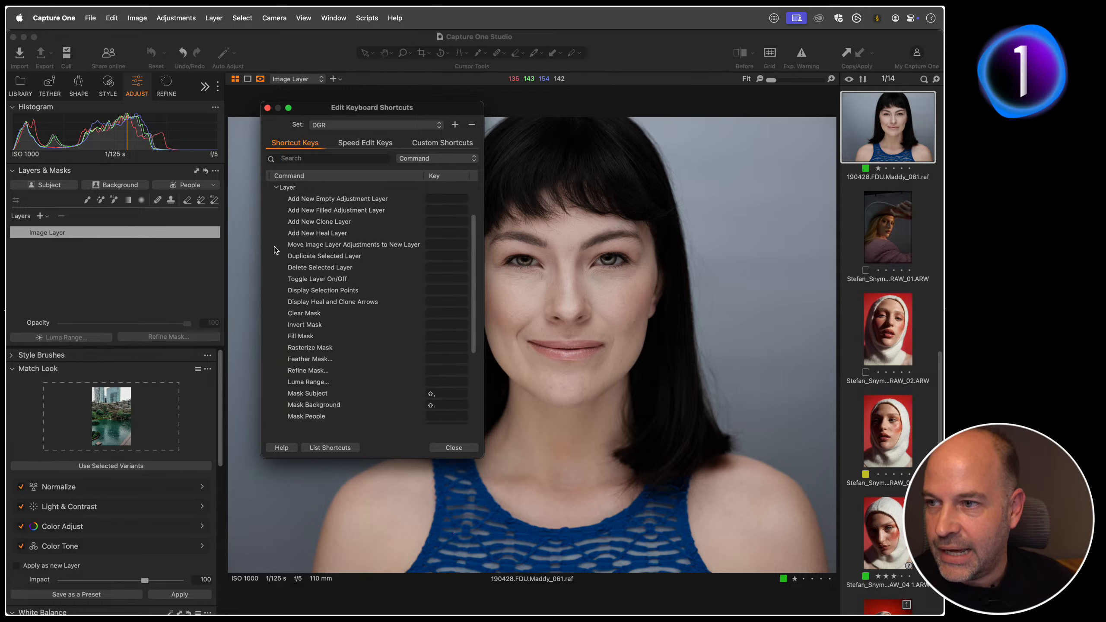
scroll(346, 262, "up", 3)
scroll(346, 253, "down", 2)
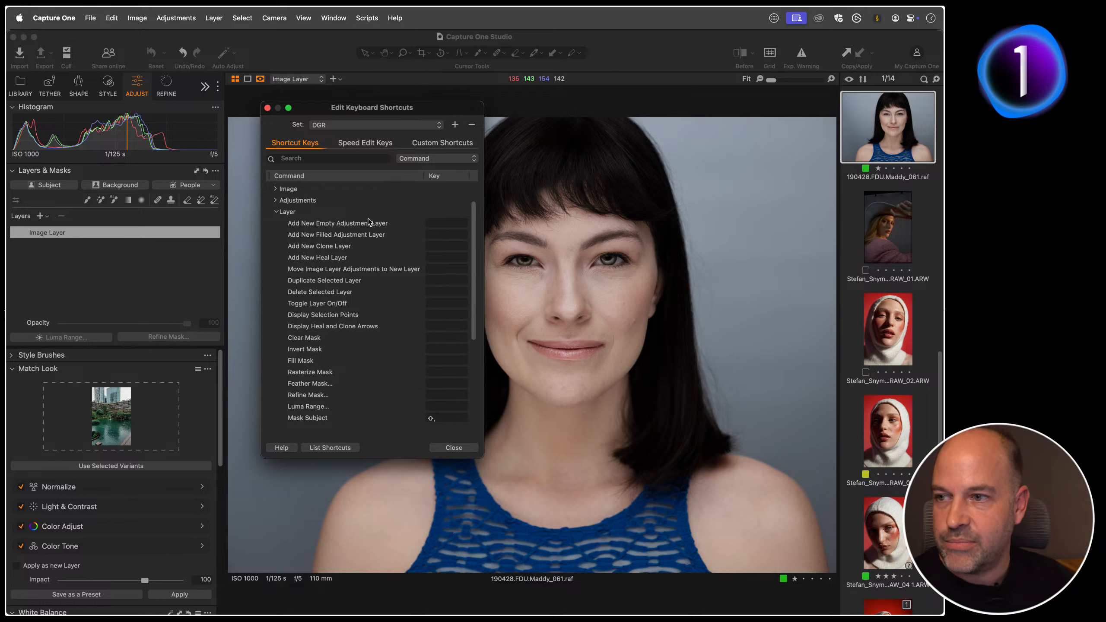
scroll(373, 244, "down", 1)
scroll(373, 252, "down", 1)
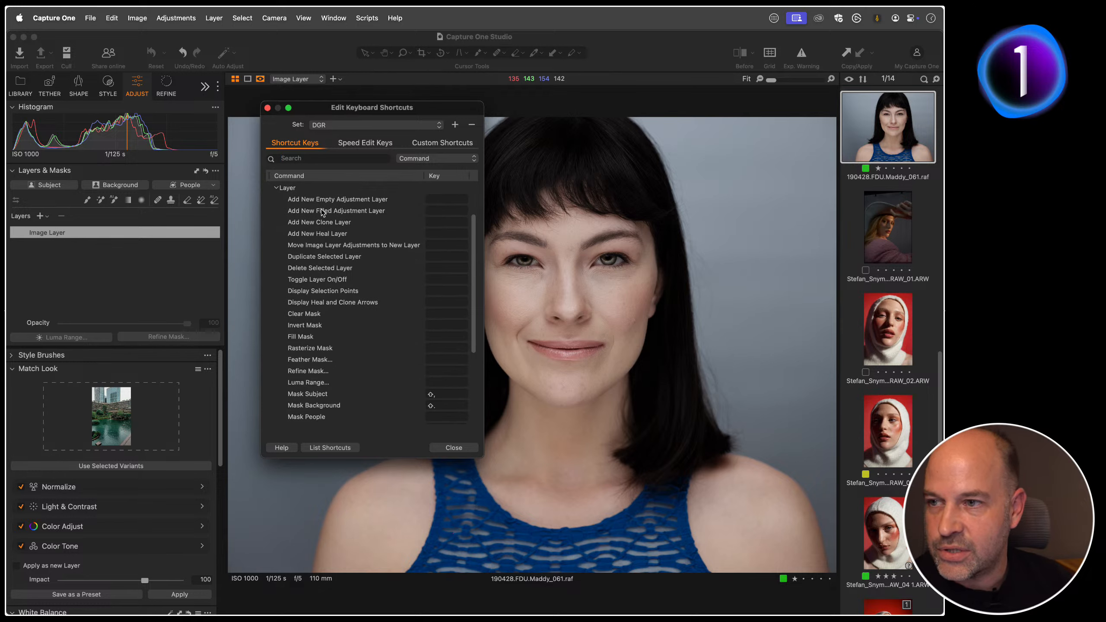
scroll(356, 231, "down", 4)
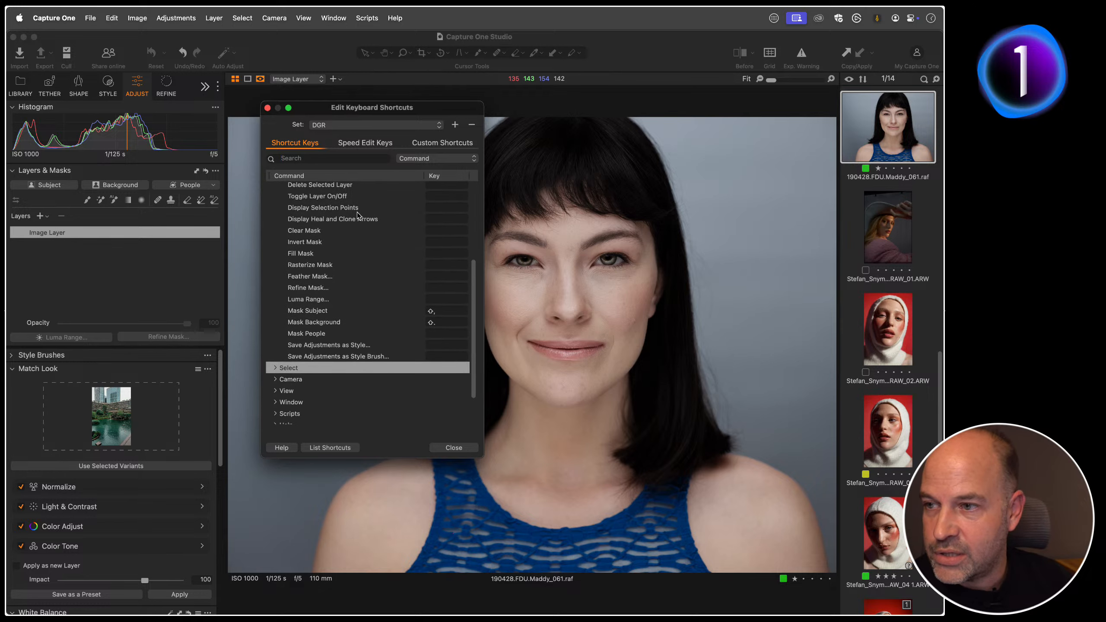
scroll(360, 245, "up", 3)
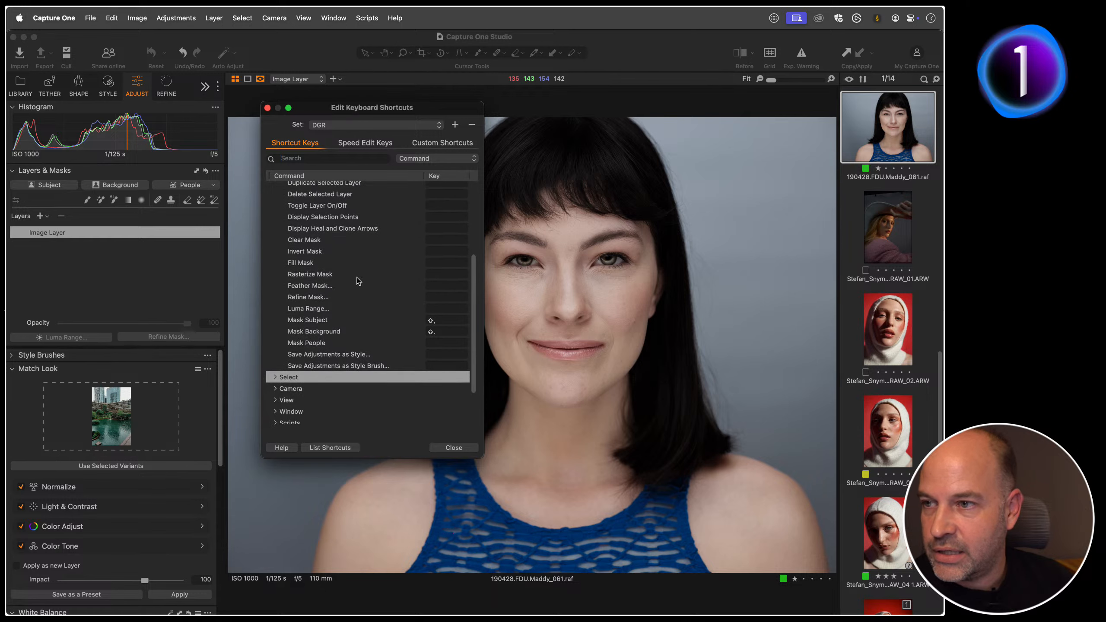
scroll(363, 303, "up", 1)
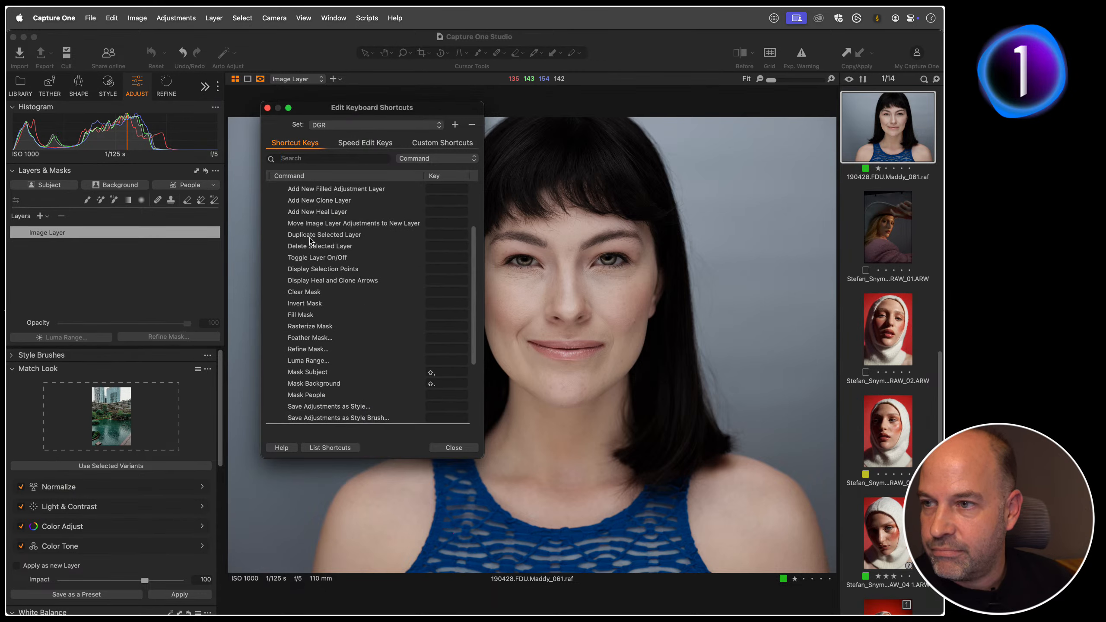
scroll(343, 251, "down", 3)
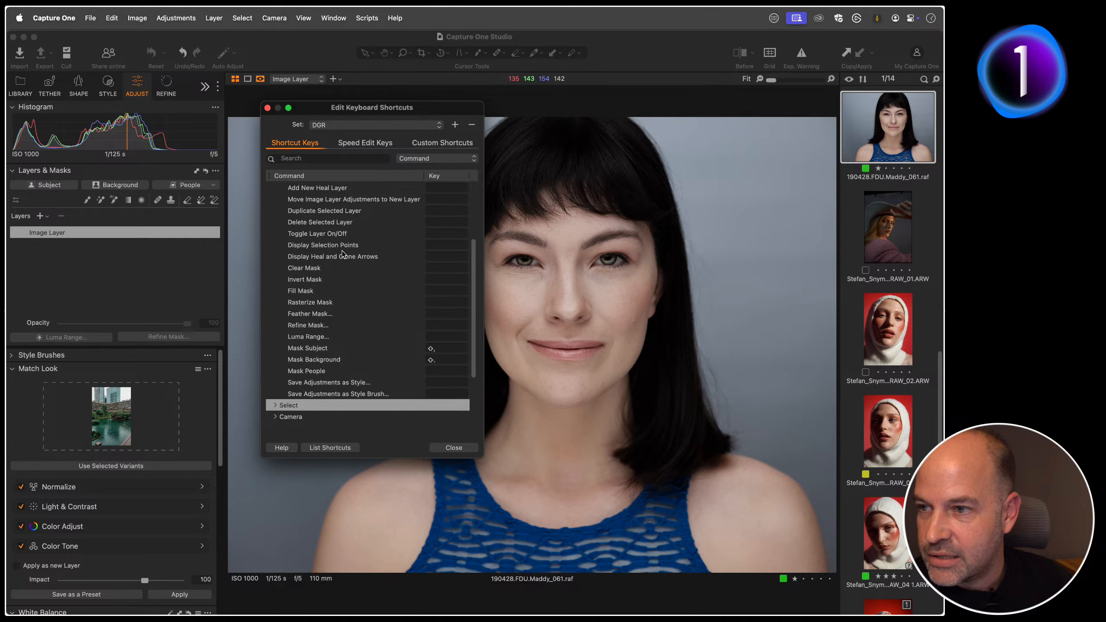
scroll(344, 244, "up", 8)
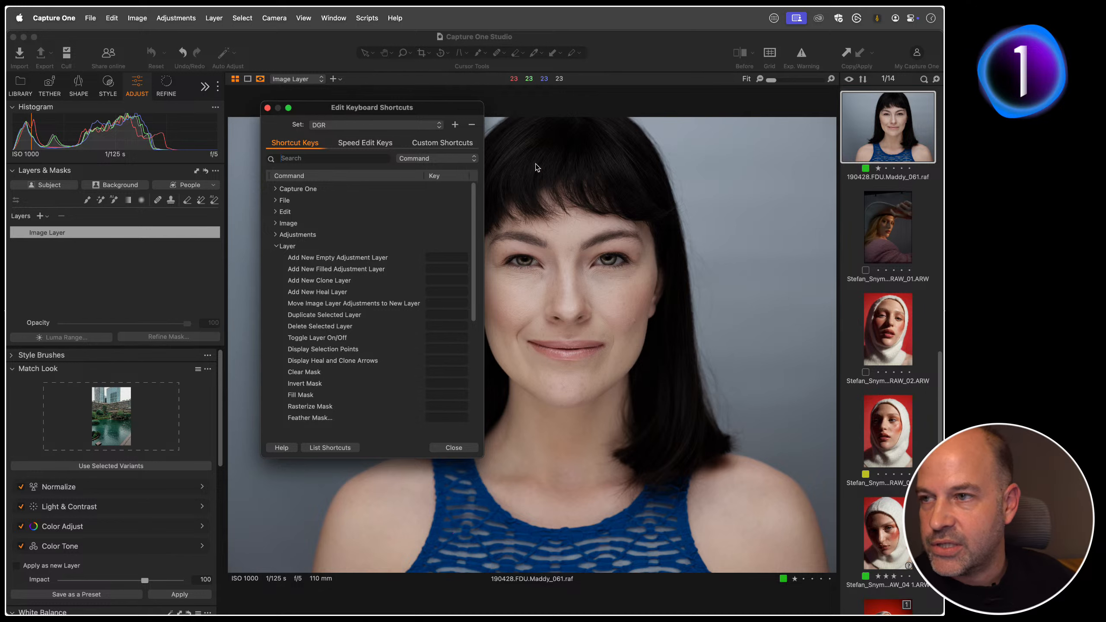
left_click(267, 107)
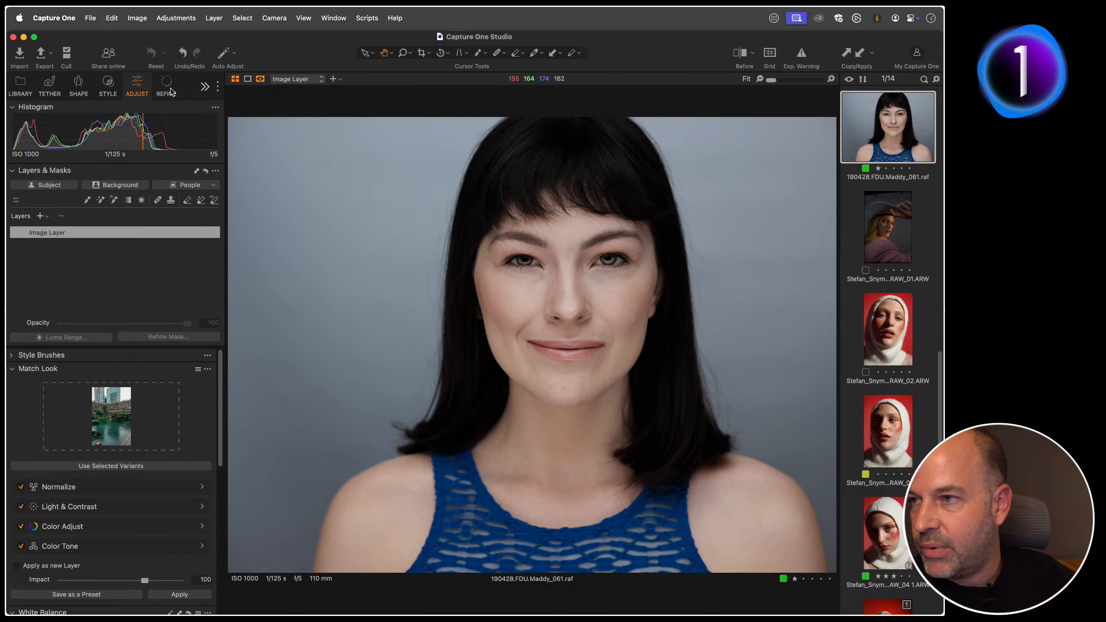
Step: Open the export tools, enable the "JPEG - 2048px for web use" recipe and disable "Copy original files"
left_click(207, 87)
left_click(234, 98)
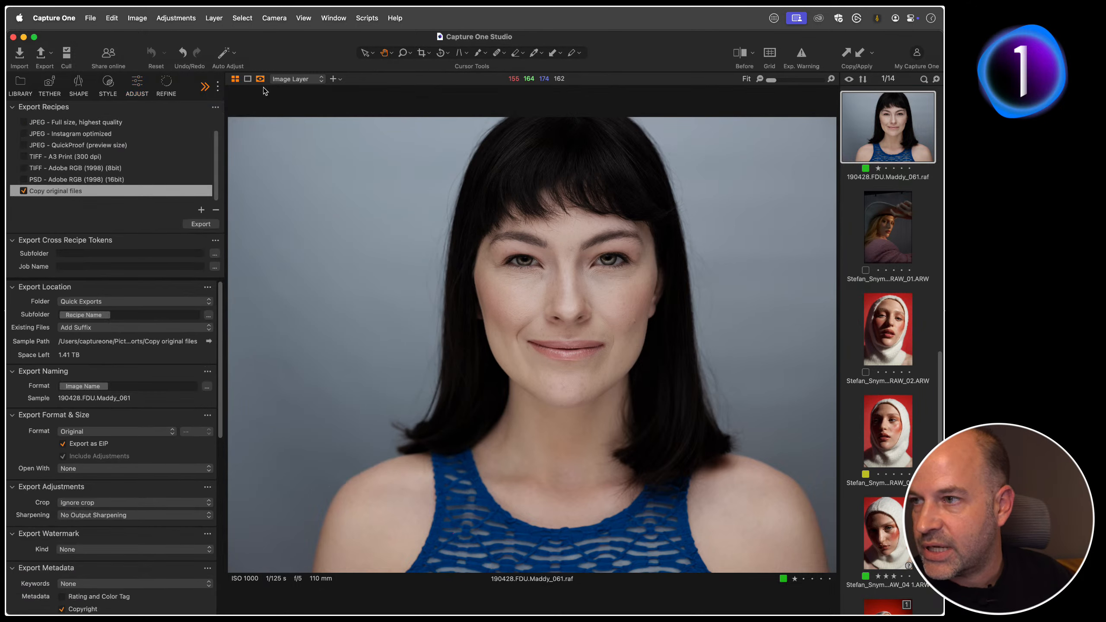
scroll(87, 172, "up", 2)
left_click(67, 123)
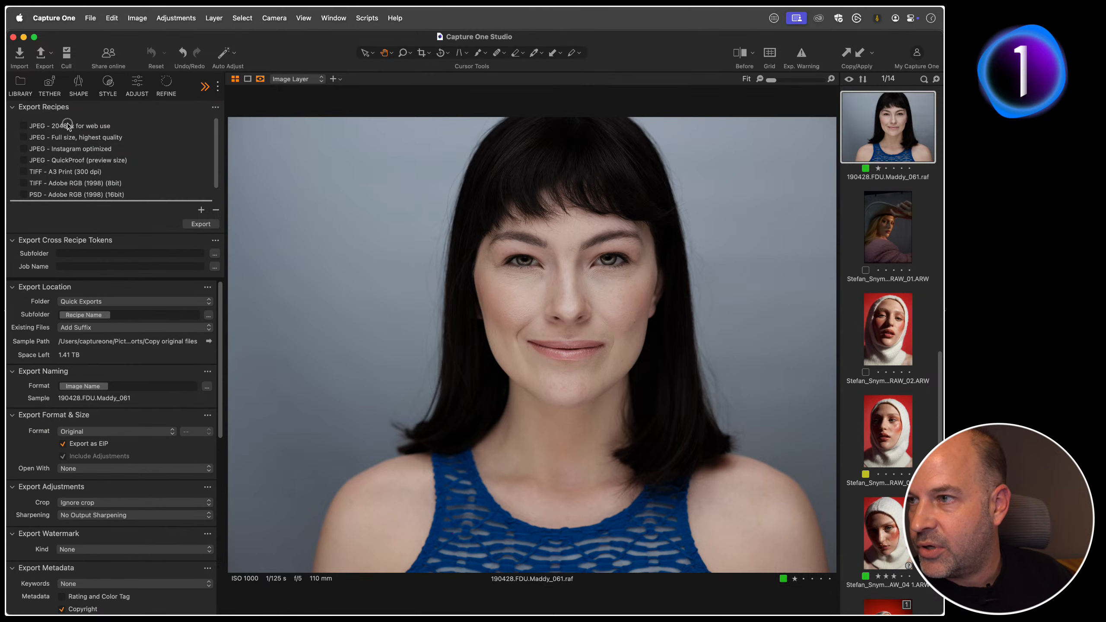
left_click(23, 126)
scroll(72, 160, "down", 2)
left_click(25, 192)
scroll(66, 167, "up", 2)
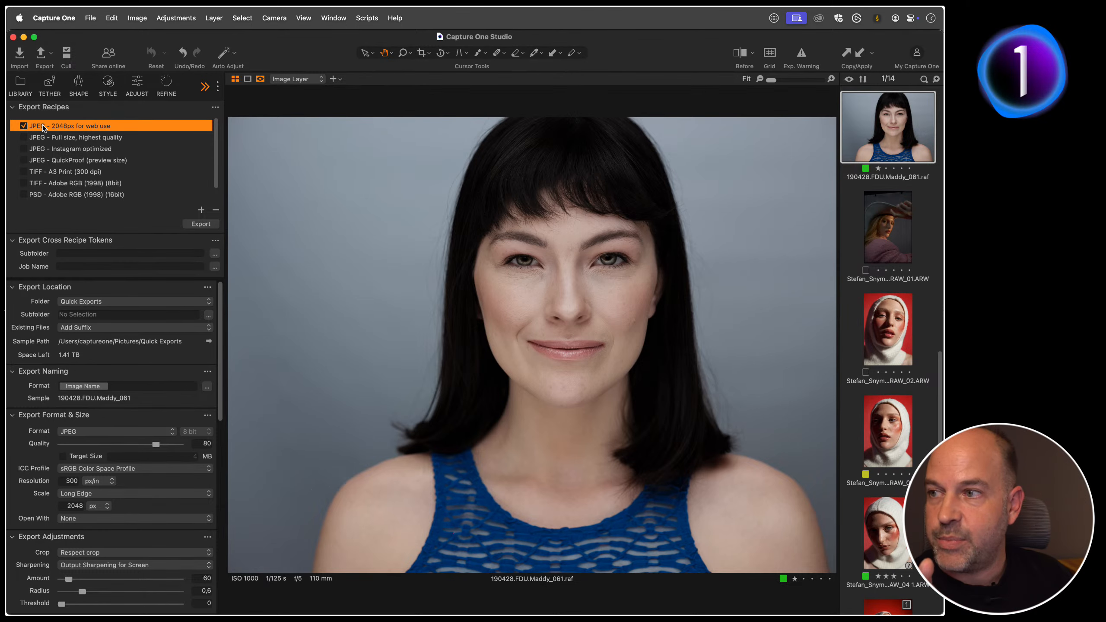
Step: Try the Target Size option on the 2048px JPEG recipe, turn it off again, and check the scale and quality settings
scroll(115, 430, "down", 3)
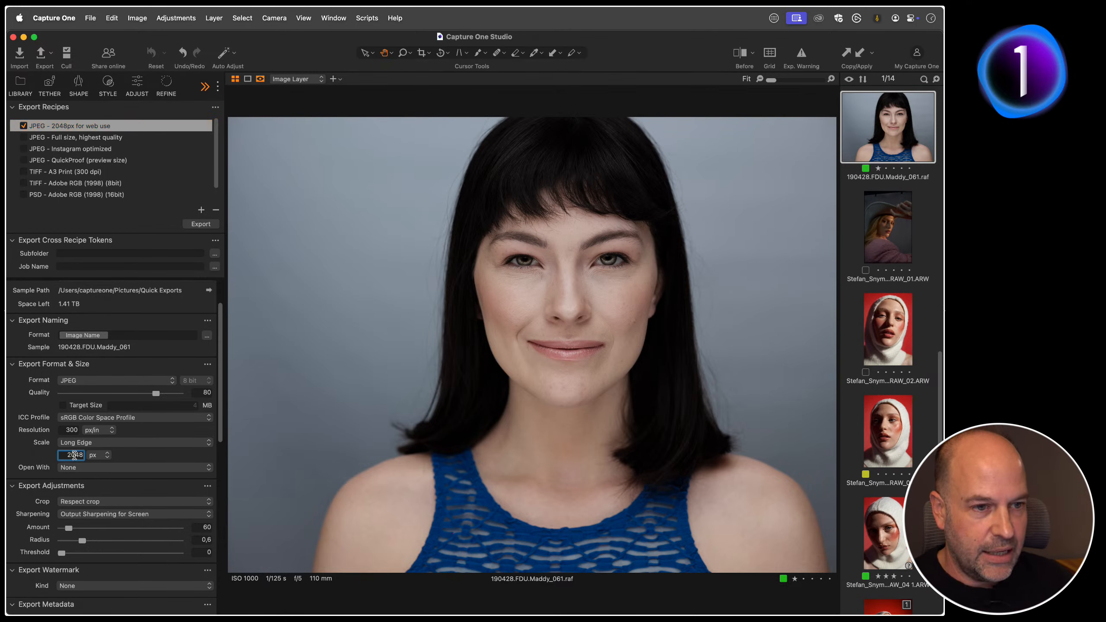
left_click(78, 444)
left_click(93, 444)
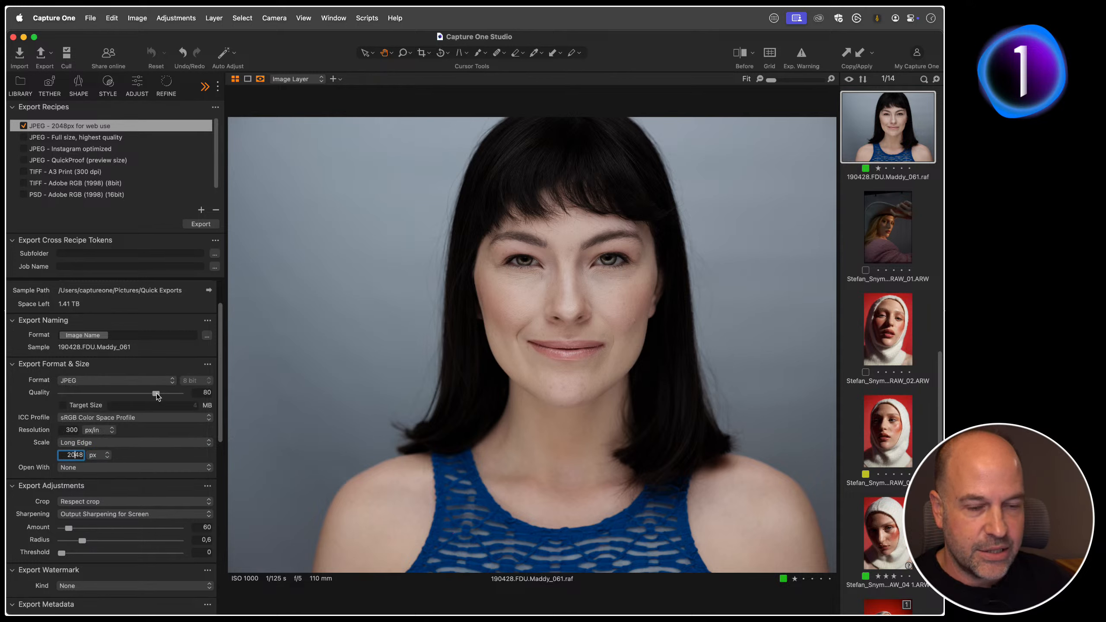
left_click(63, 406)
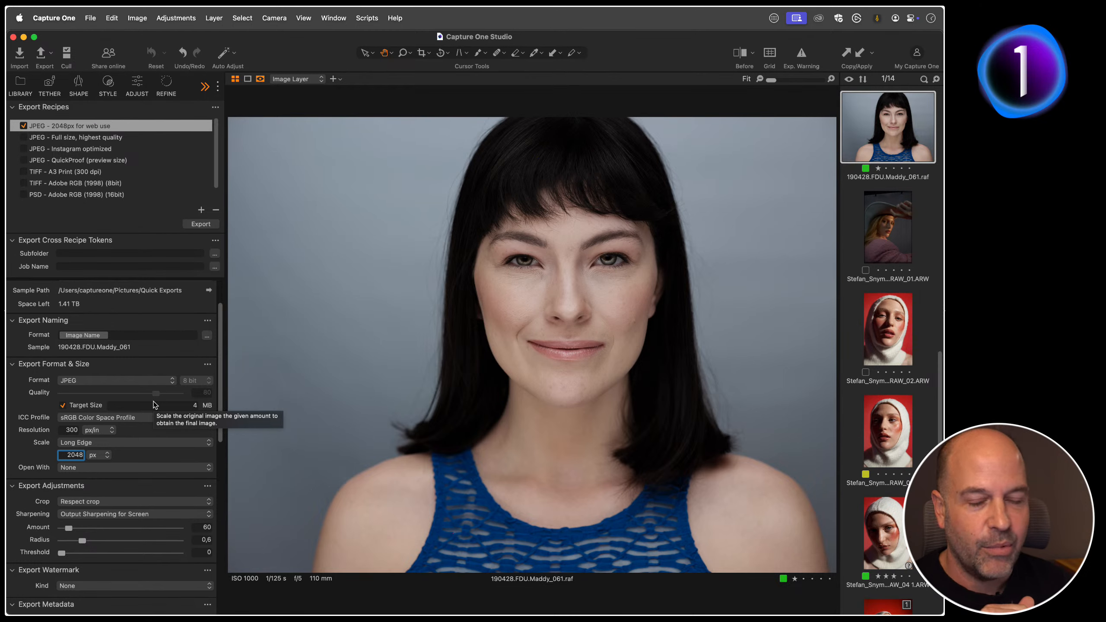
left_click(62, 405)
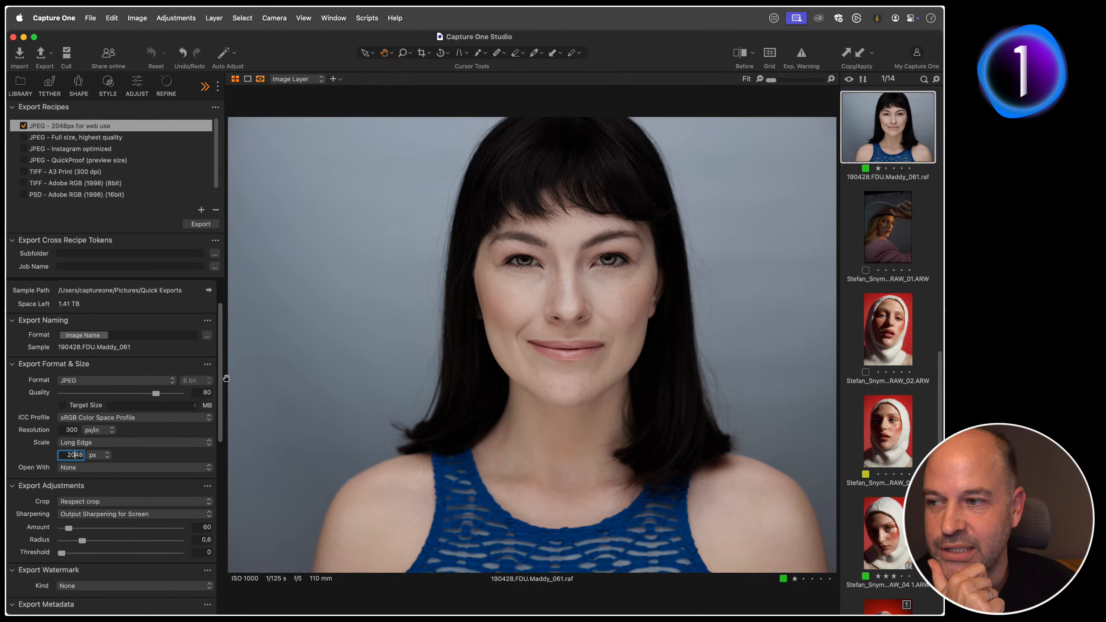
mouse_move(156, 394)
left_mouse_down()
mouse_move(146, 395)
mouse_move(156, 395)
left_mouse_up()
double_click(158, 394)
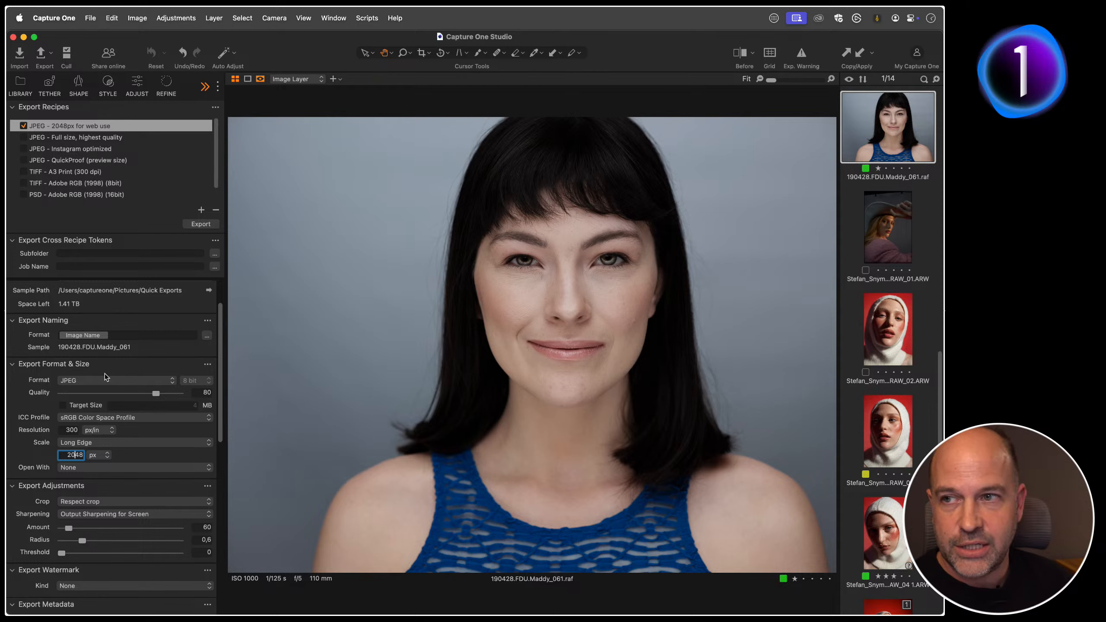
Step: Check the list of available workspaces, and hide the viewer to show the full thumbnail browser
left_click(458, 104)
left_click(334, 18)
mouse_move(343, 40)
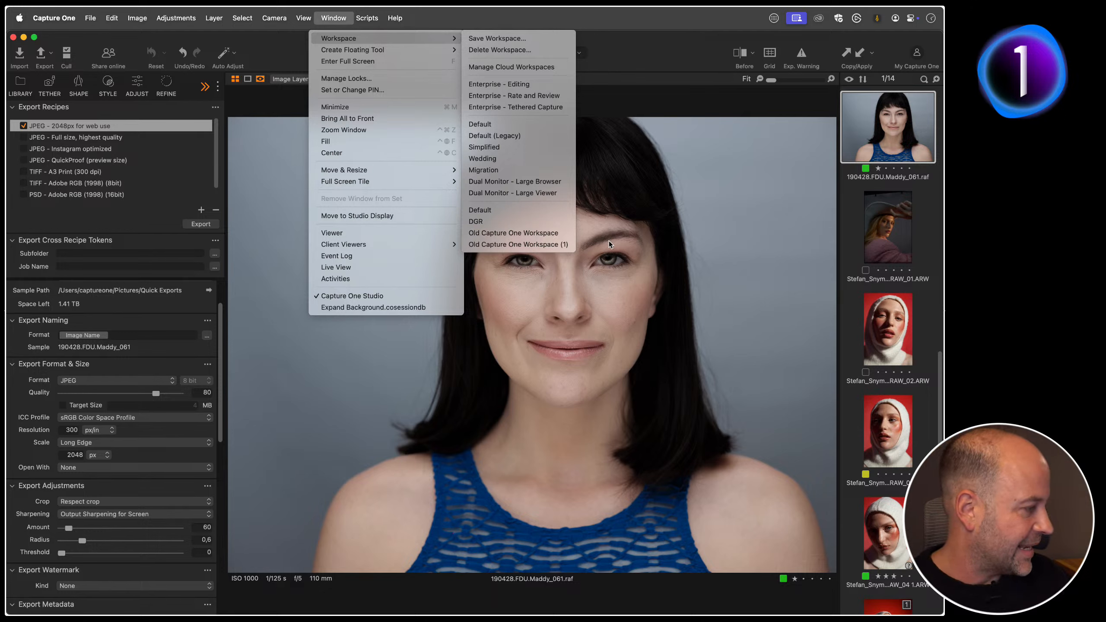
left_click(597, 259)
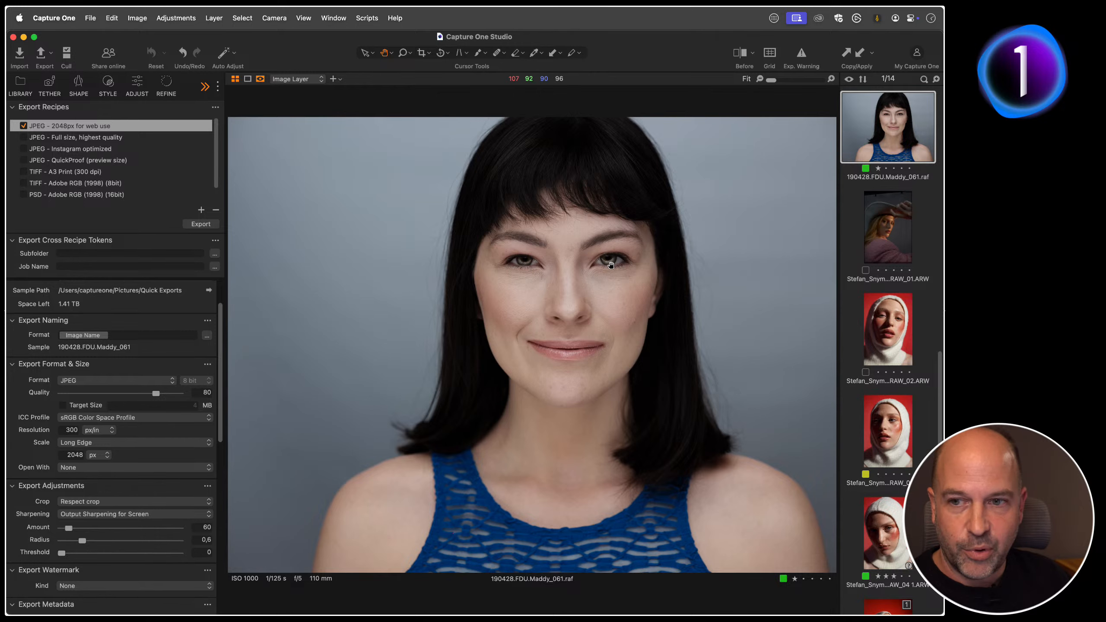
key("alt+super+v")
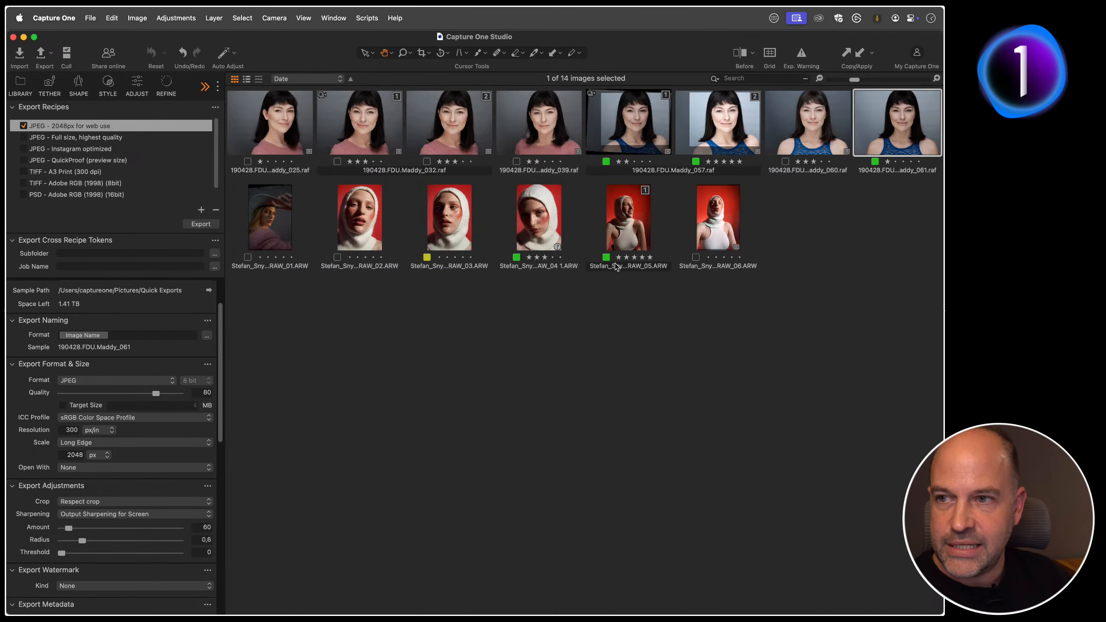
Step: Switch back and forth between the full thumbnail browser and the image viewer, finishing with the viewer shown
key("alt+super+v")
key("alt+super+v")
key("alt+super+v")
key("alt+super+v")
key("alt+super+v")
key("alt+super+v")
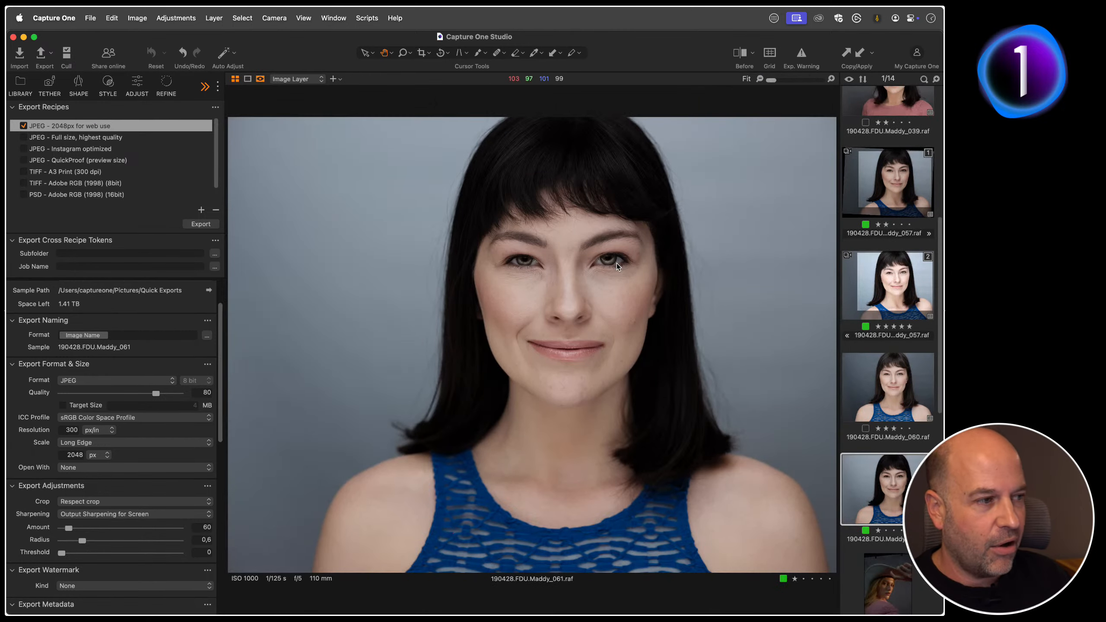
key("alt+super+v")
key("alt+super+v")
key("alt+super+v")
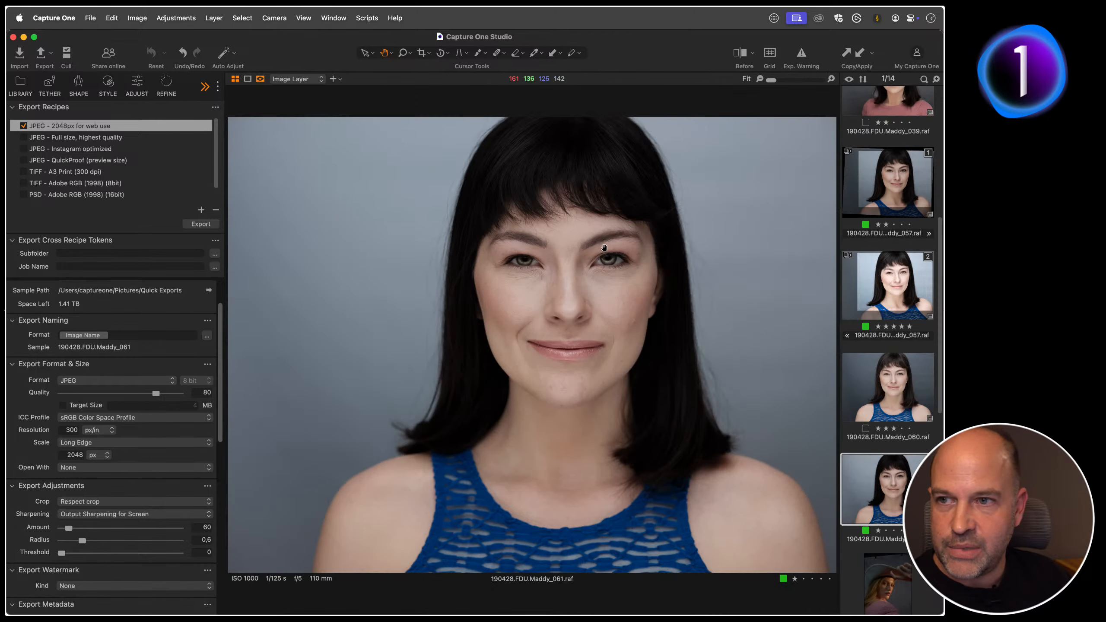
Step: Hide the viewer to show only the thumbnail browser, and bring the viewer back
left_click(303, 18)
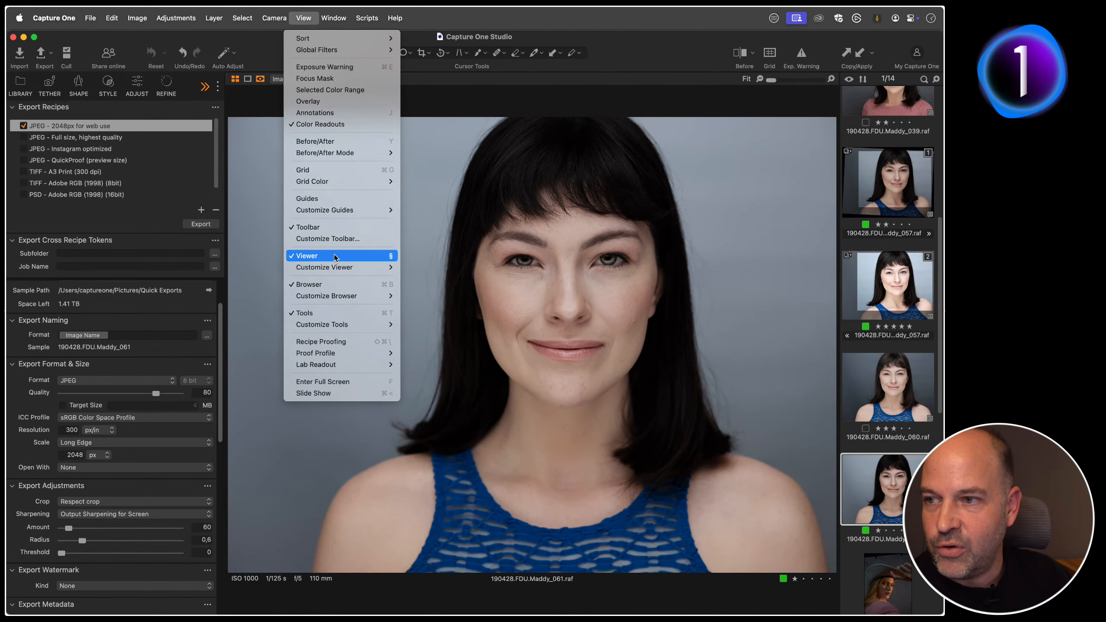
left_click(346, 257)
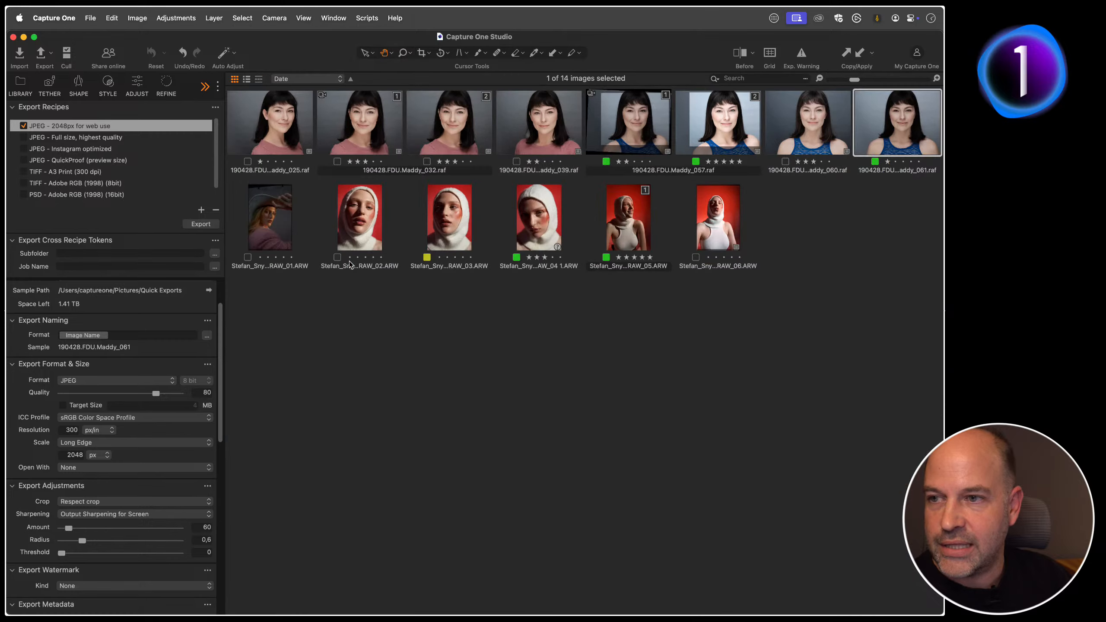
key("alt+super+v")
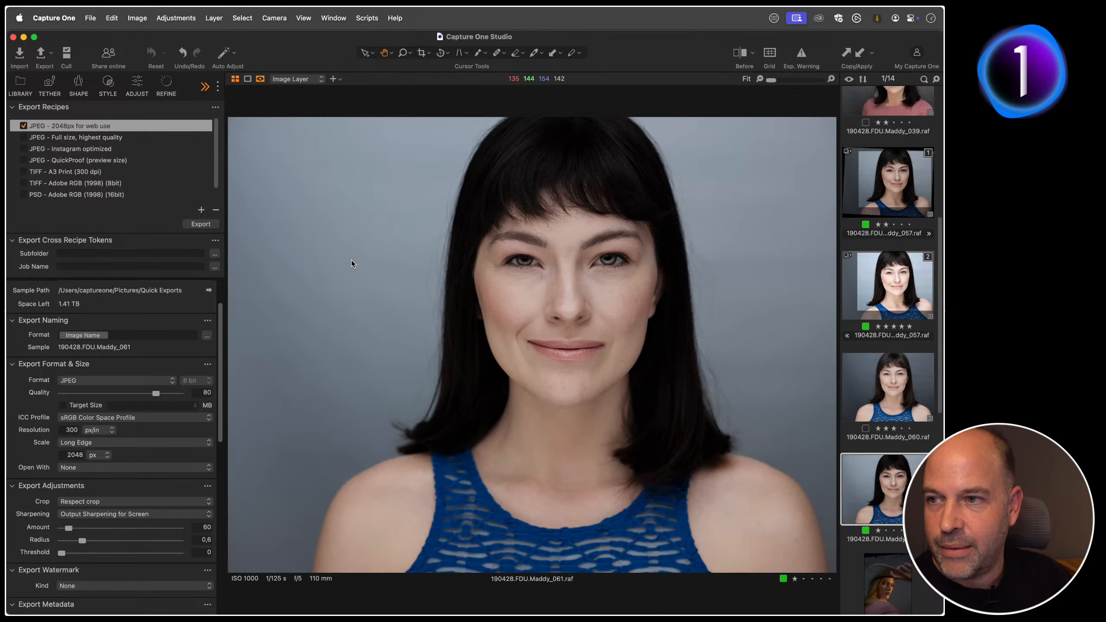
Step: Check the shortcut assigned to the Viewer command, and toggle the viewer off and on again
left_click(312, 18)
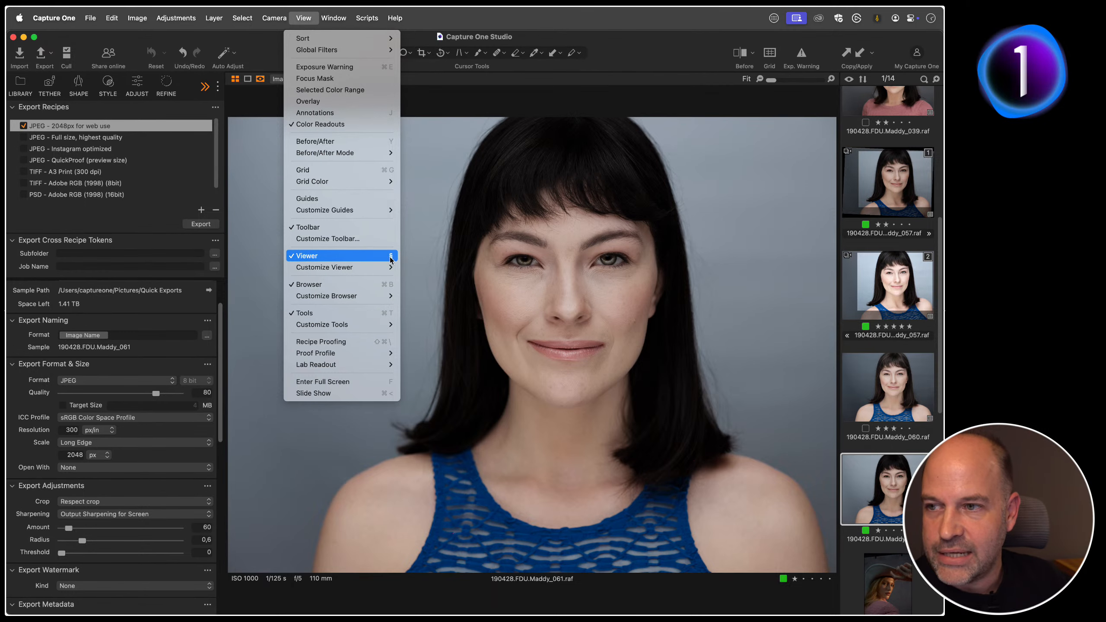
left_click(462, 255)
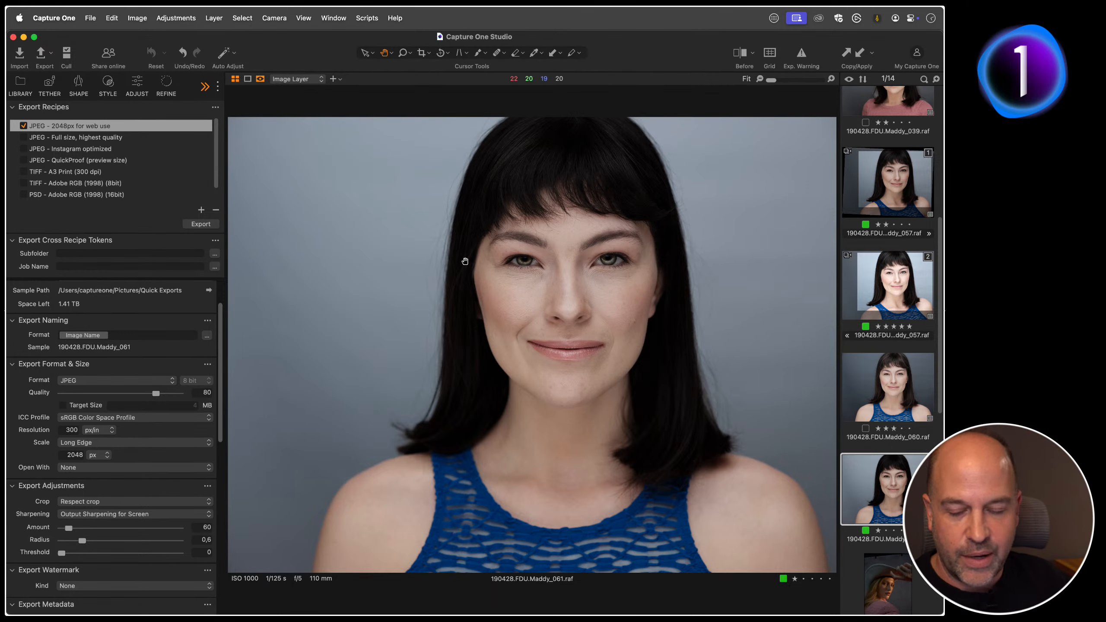
key("super+alt+v")
key("super+alt+v")
key("super+alt+v")
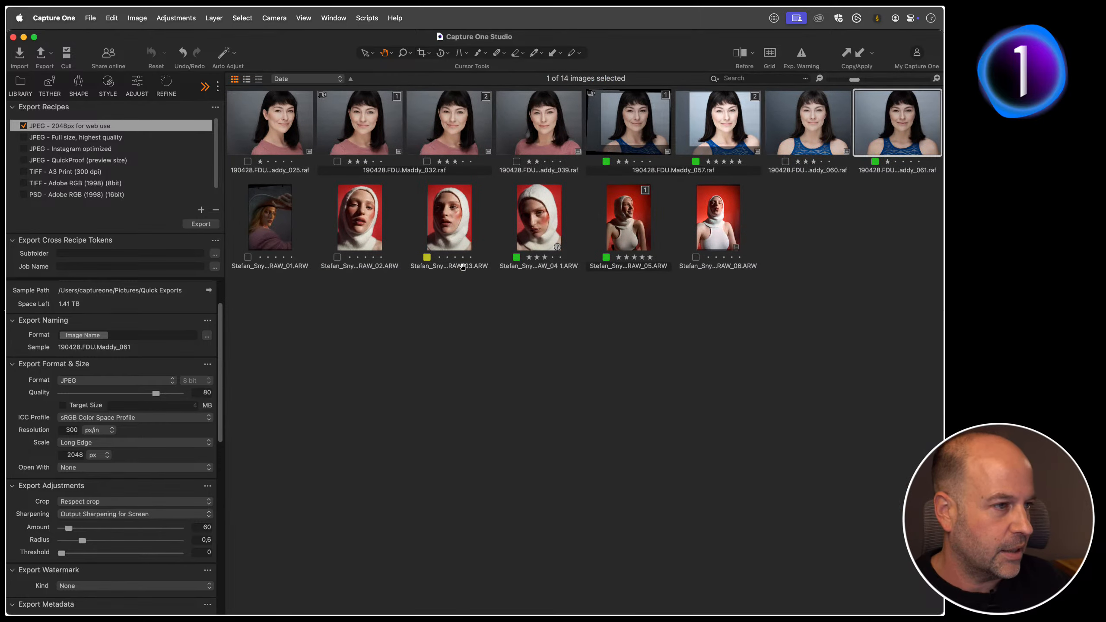
key("super+alt+v")
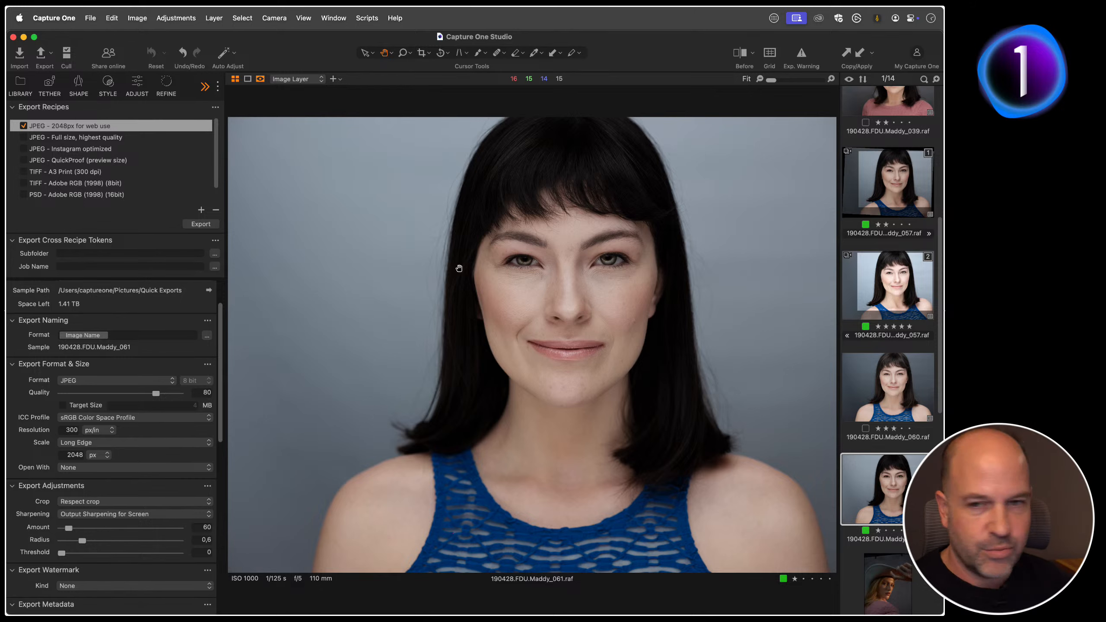
Step: Try the TIFF format on the 2048px web recipe, check its compression and thumbnail options, and set the format back to JPEG
left_click(91, 380)
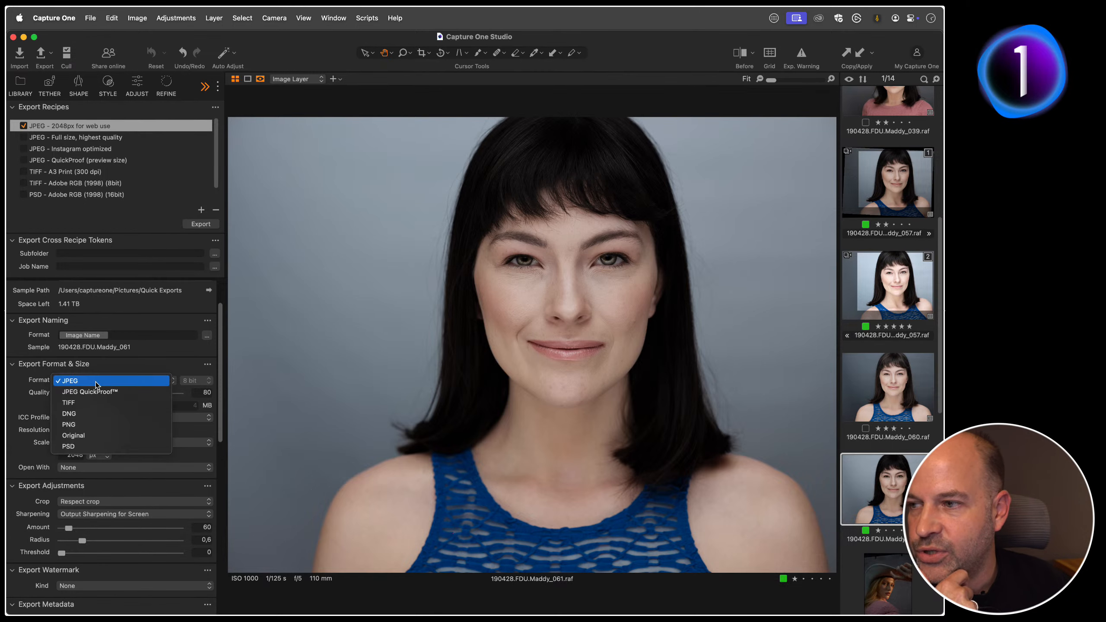
left_click(94, 403)
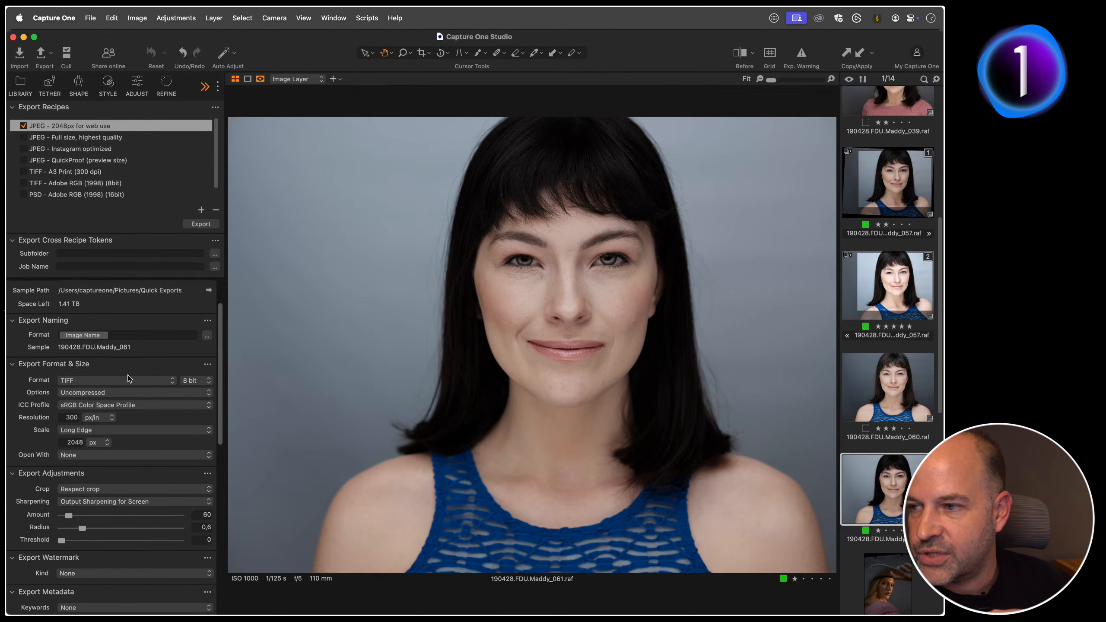
left_click(117, 392)
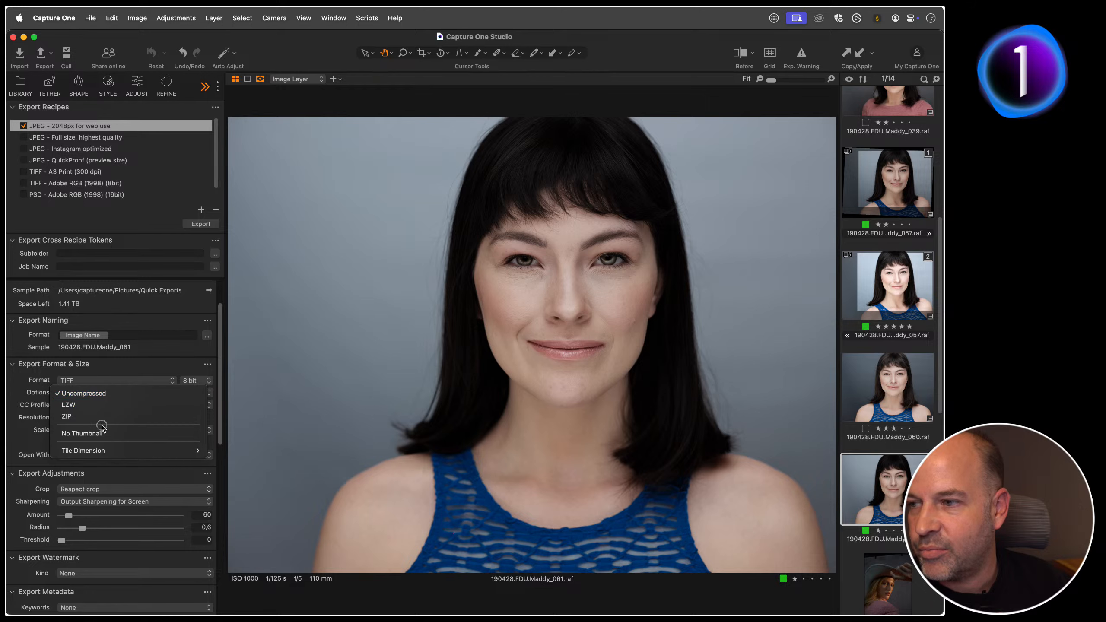
left_click(101, 433)
left_click(109, 381)
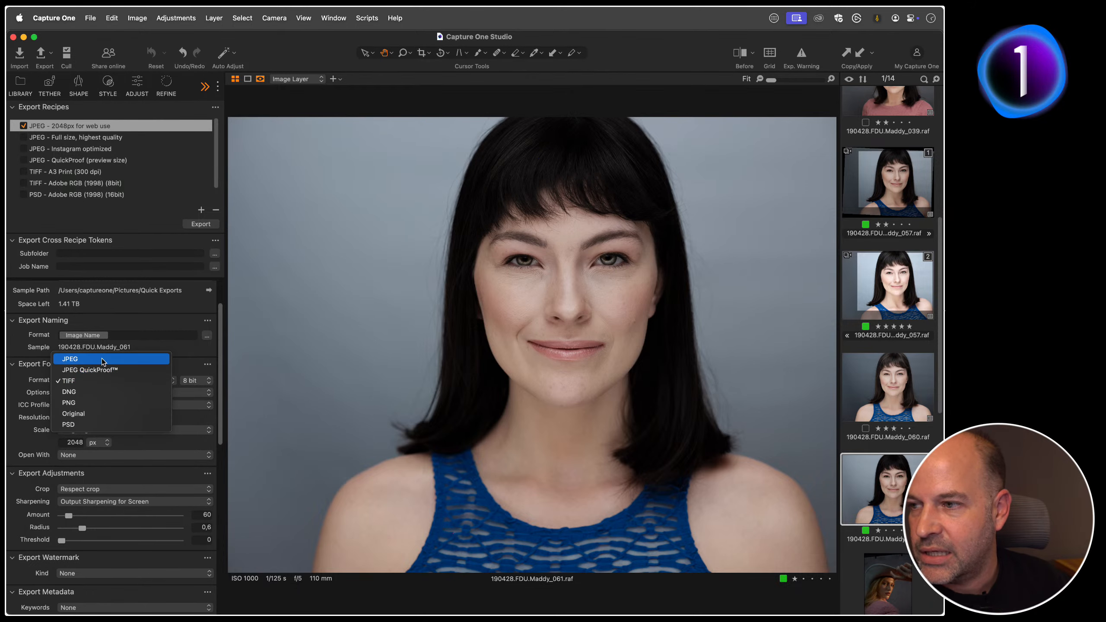
left_click(101, 360)
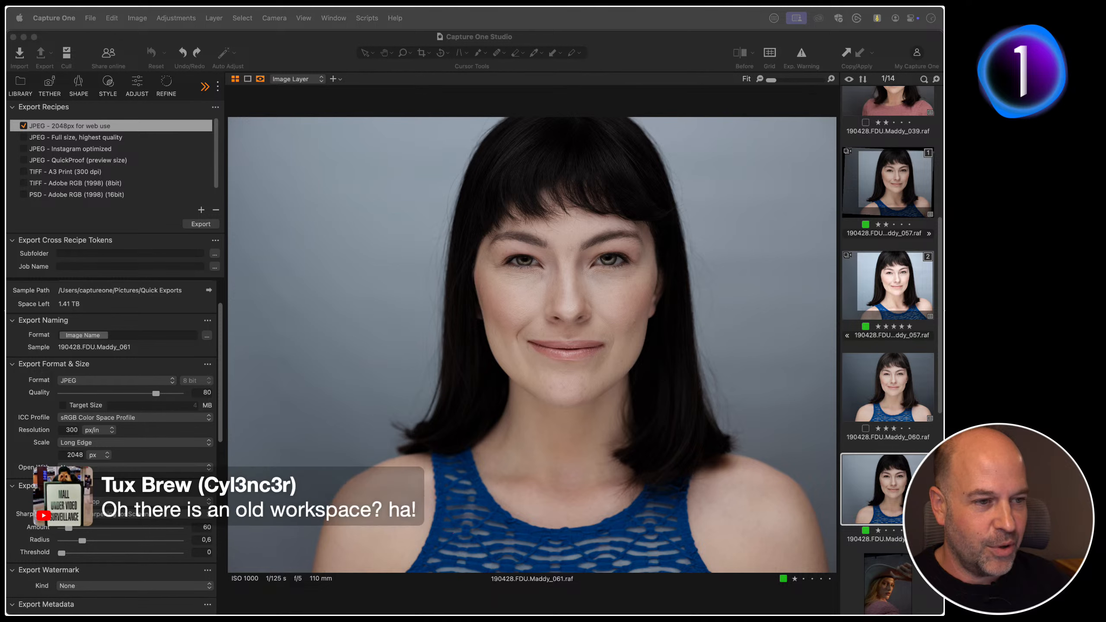
Step: Replace the export tools with the adjustment tools showing Histogram, Layers & Masks and Match Look
left_click(339, 20)
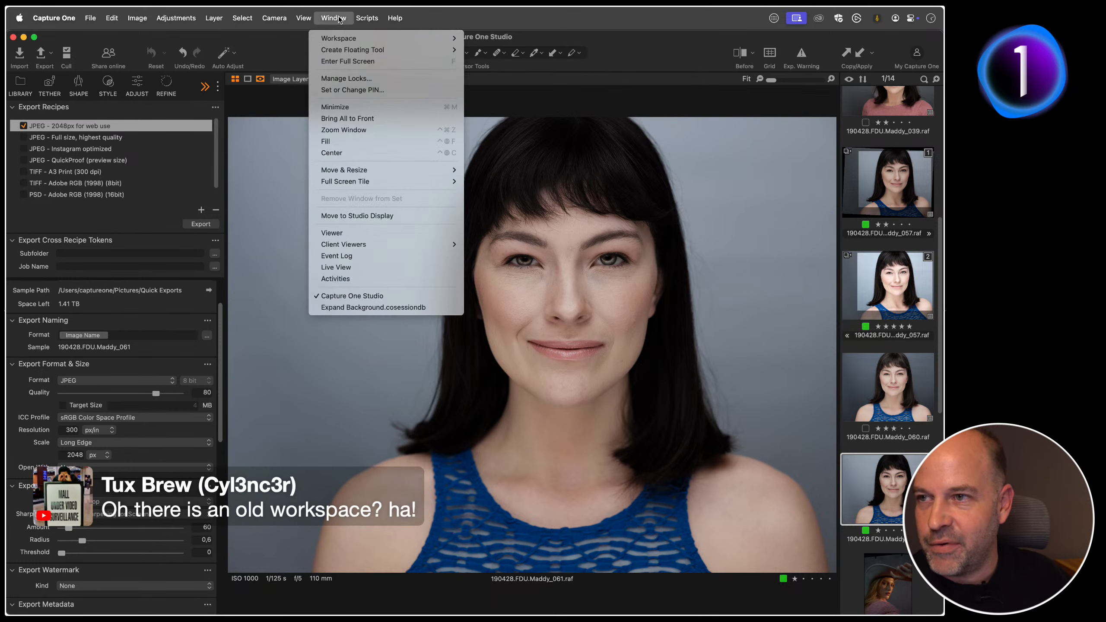
left_click(340, 20)
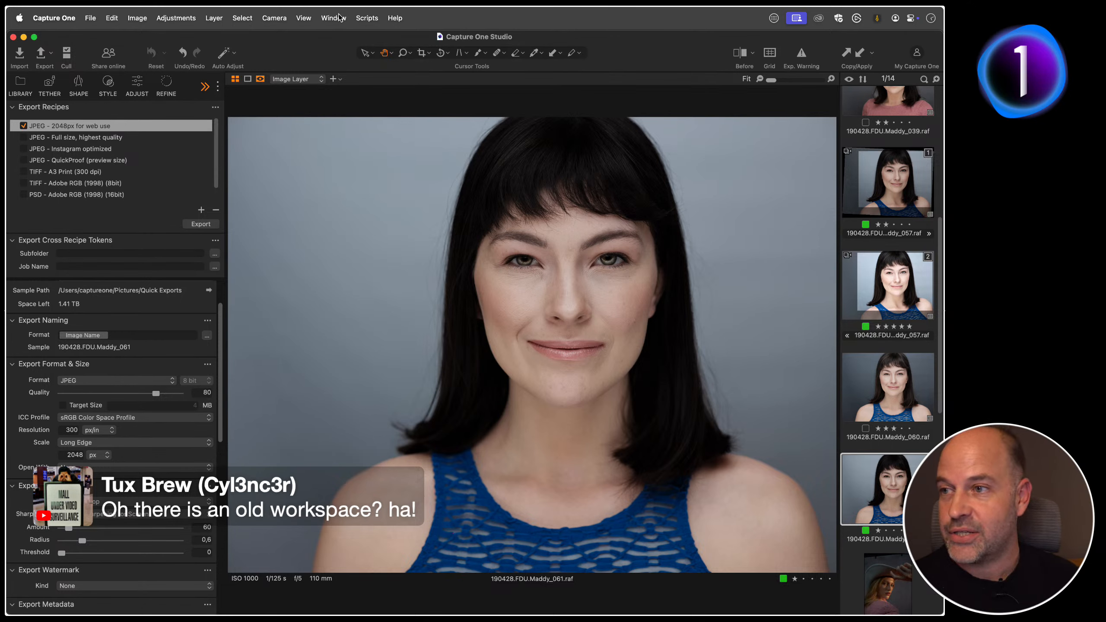
left_click(143, 90)
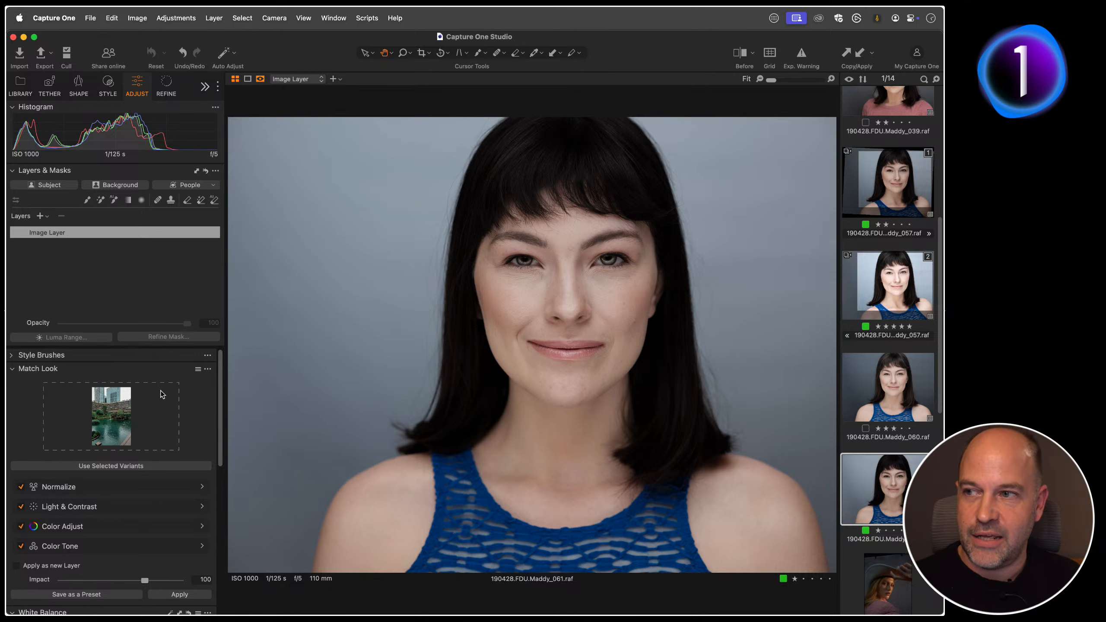
Step: Examine the workspace list for the saved Old Capture One Workspace and the option to save a workspace
left_click(338, 18)
mouse_move(354, 40)
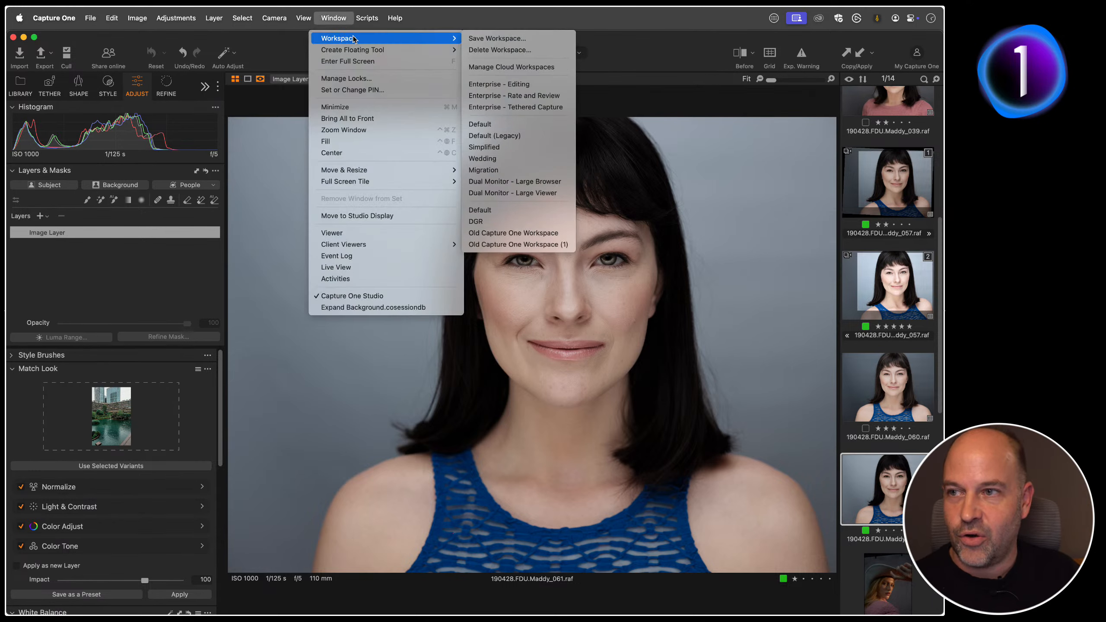
left_click(543, 234)
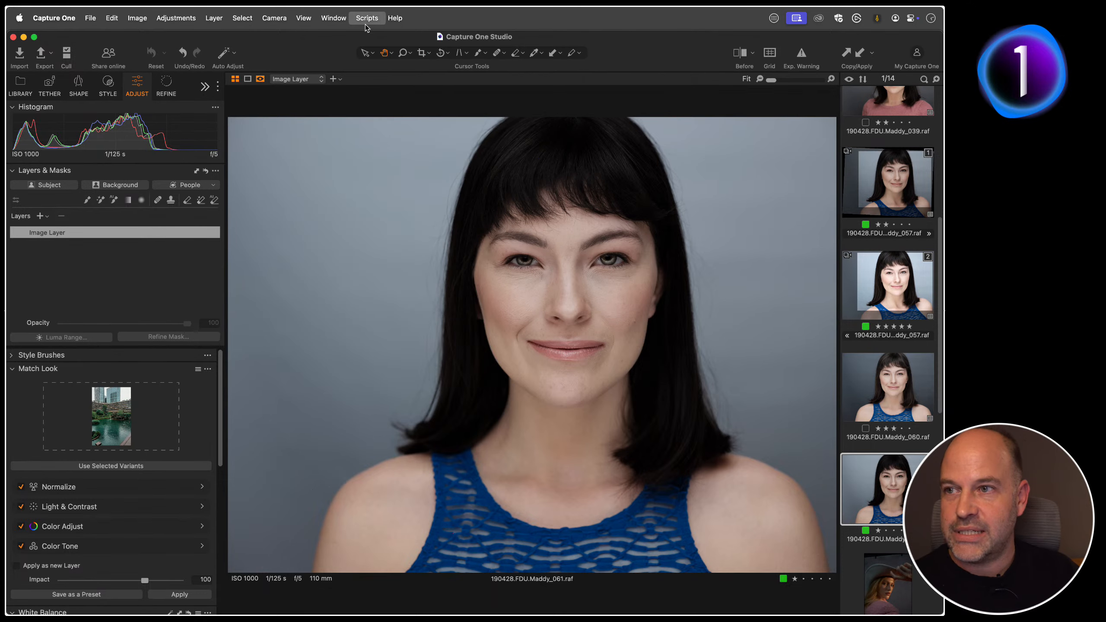
left_click(338, 17)
mouse_move(345, 39)
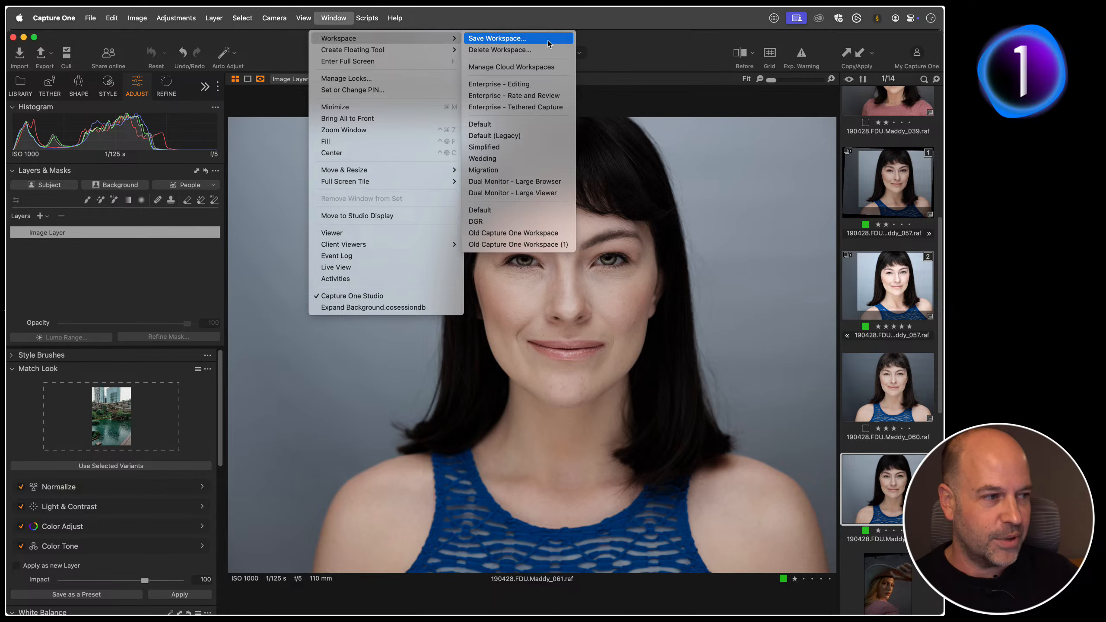
left_click(538, 237)
left_click(334, 18)
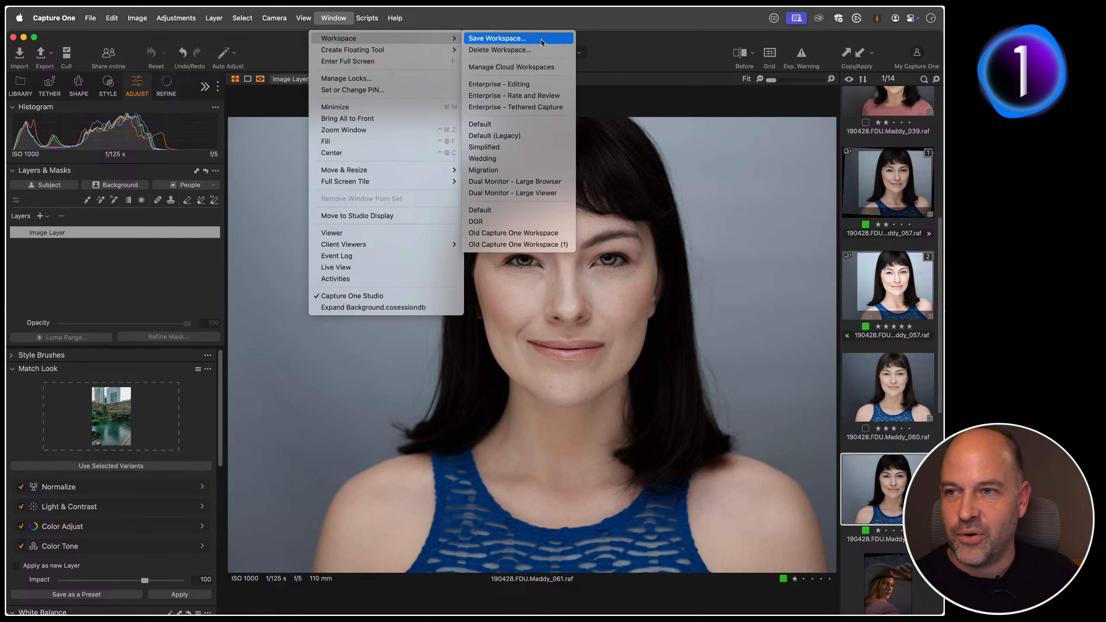
left_click(659, 121)
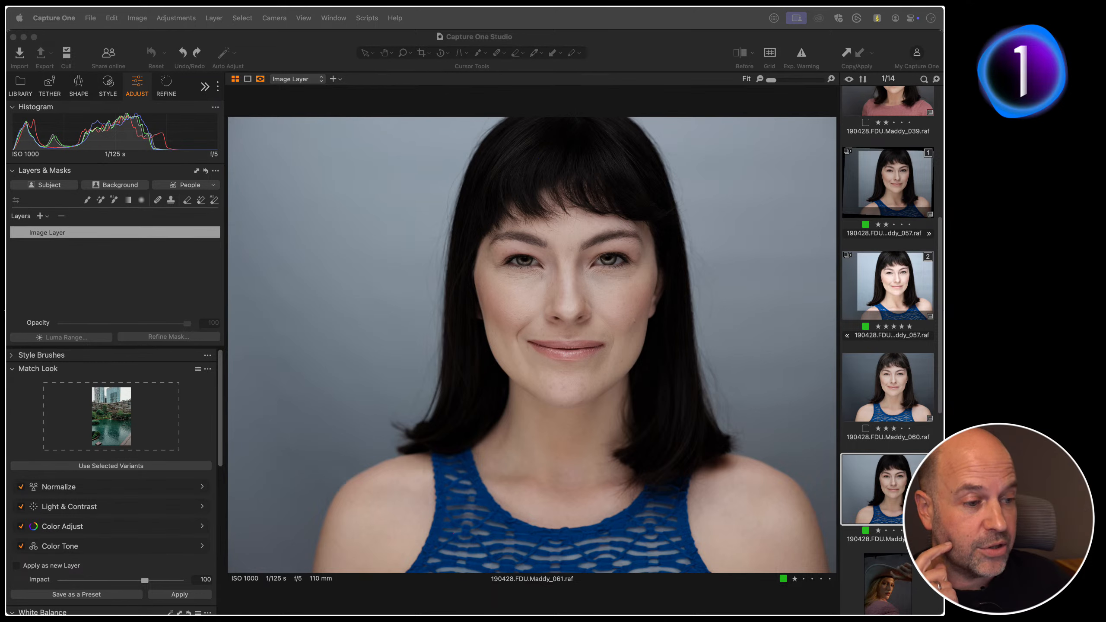
Step: Check the available preview image sizes in the application's Image settings, and close the settings
left_click(279, 108)
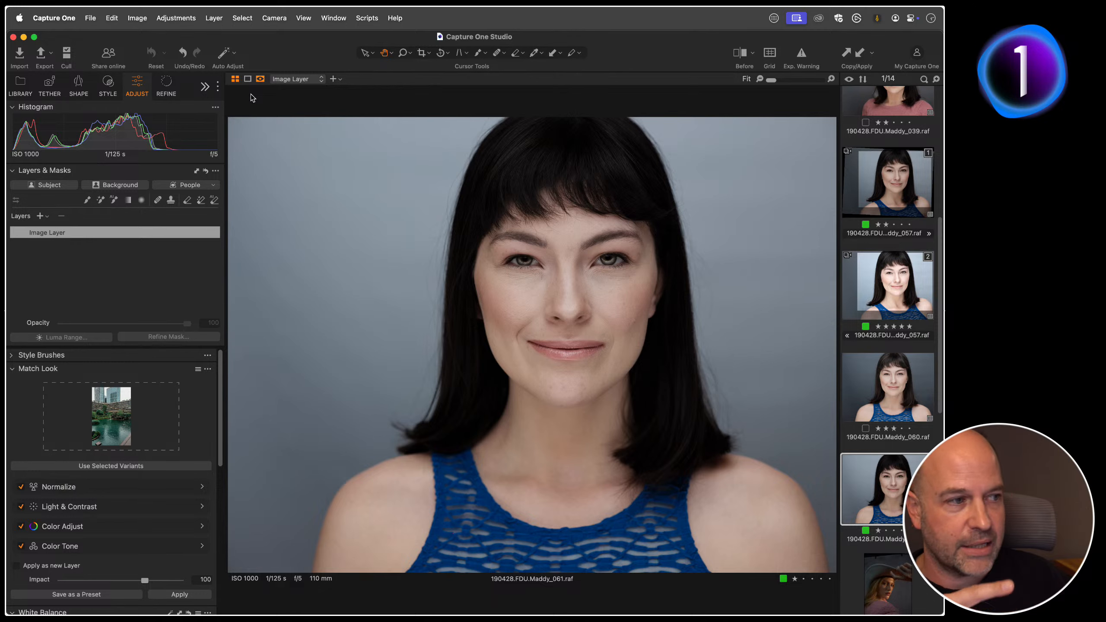
left_click(74, 19)
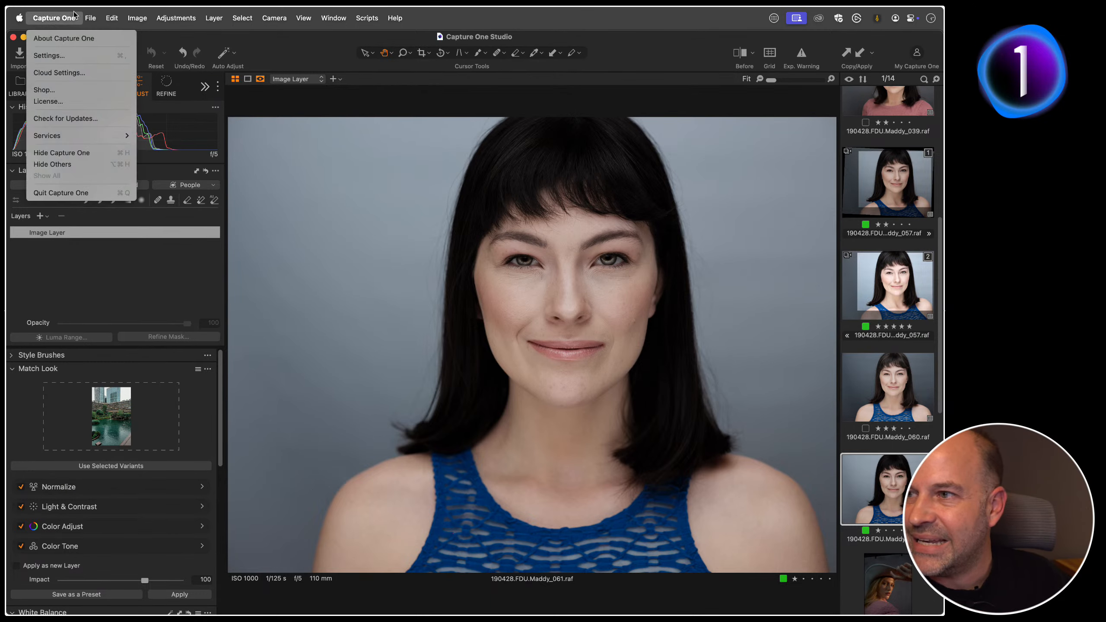
left_click(75, 56)
left_click(352, 68)
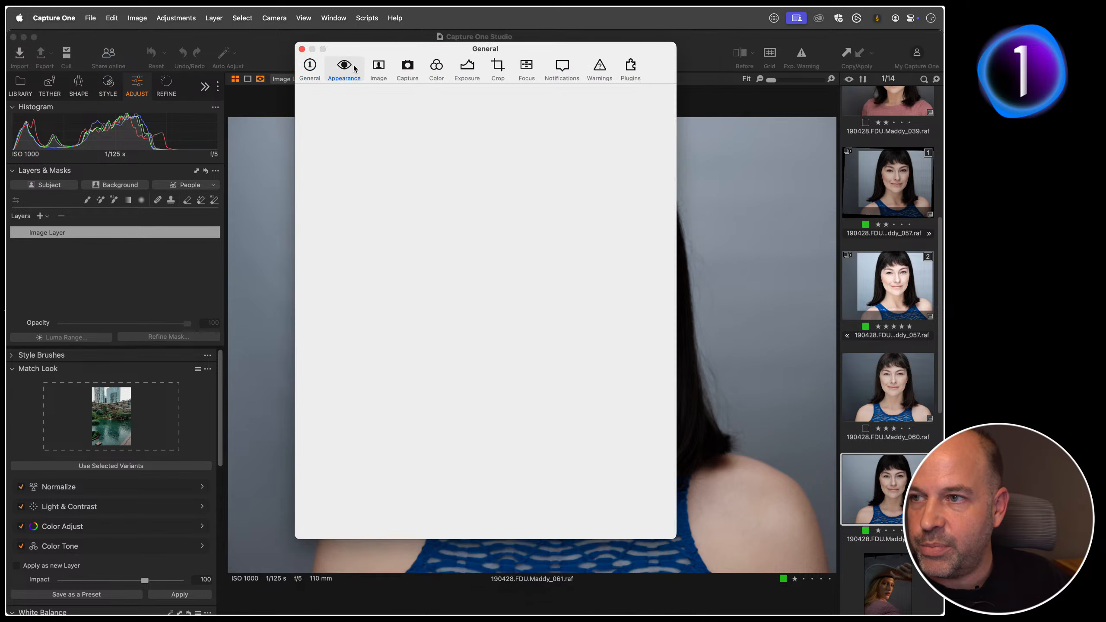
left_click(379, 73)
left_click(474, 109)
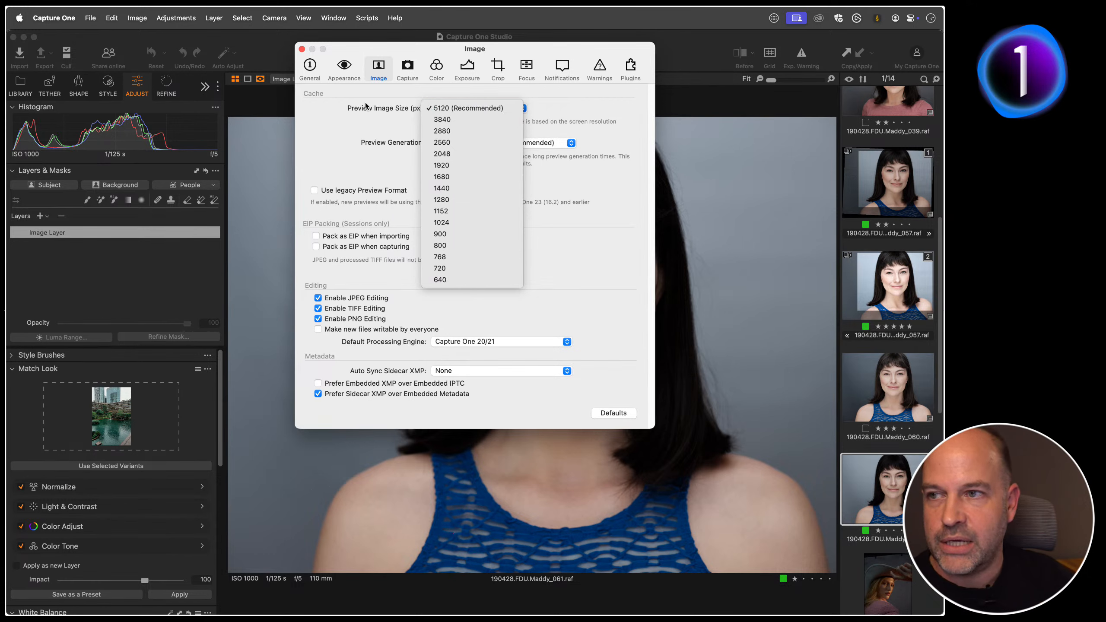
left_click(424, 110)
left_click(301, 49)
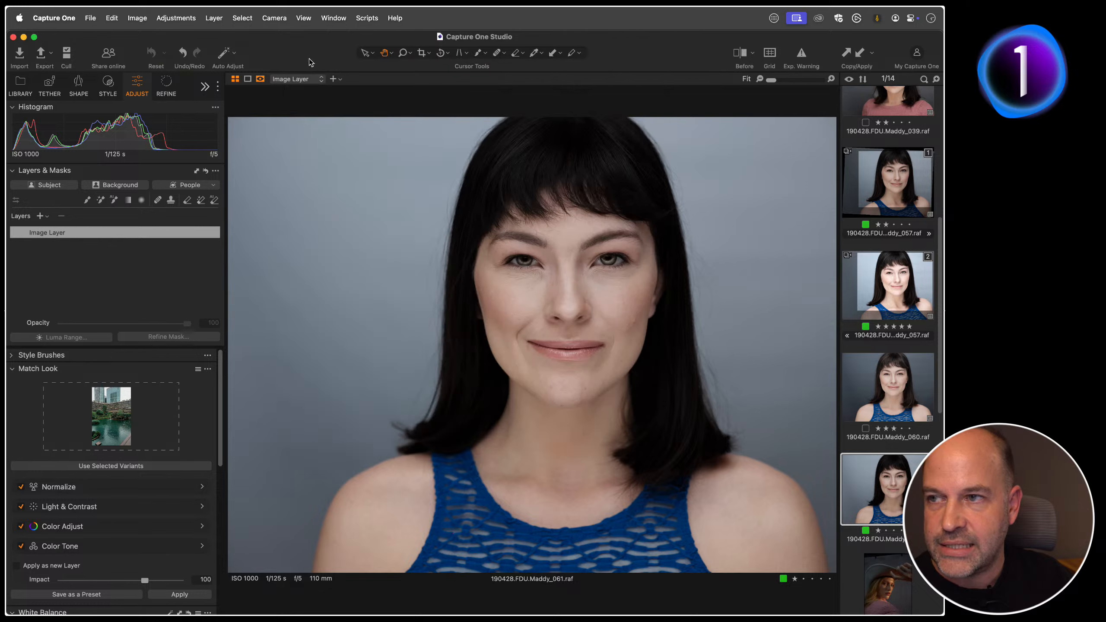